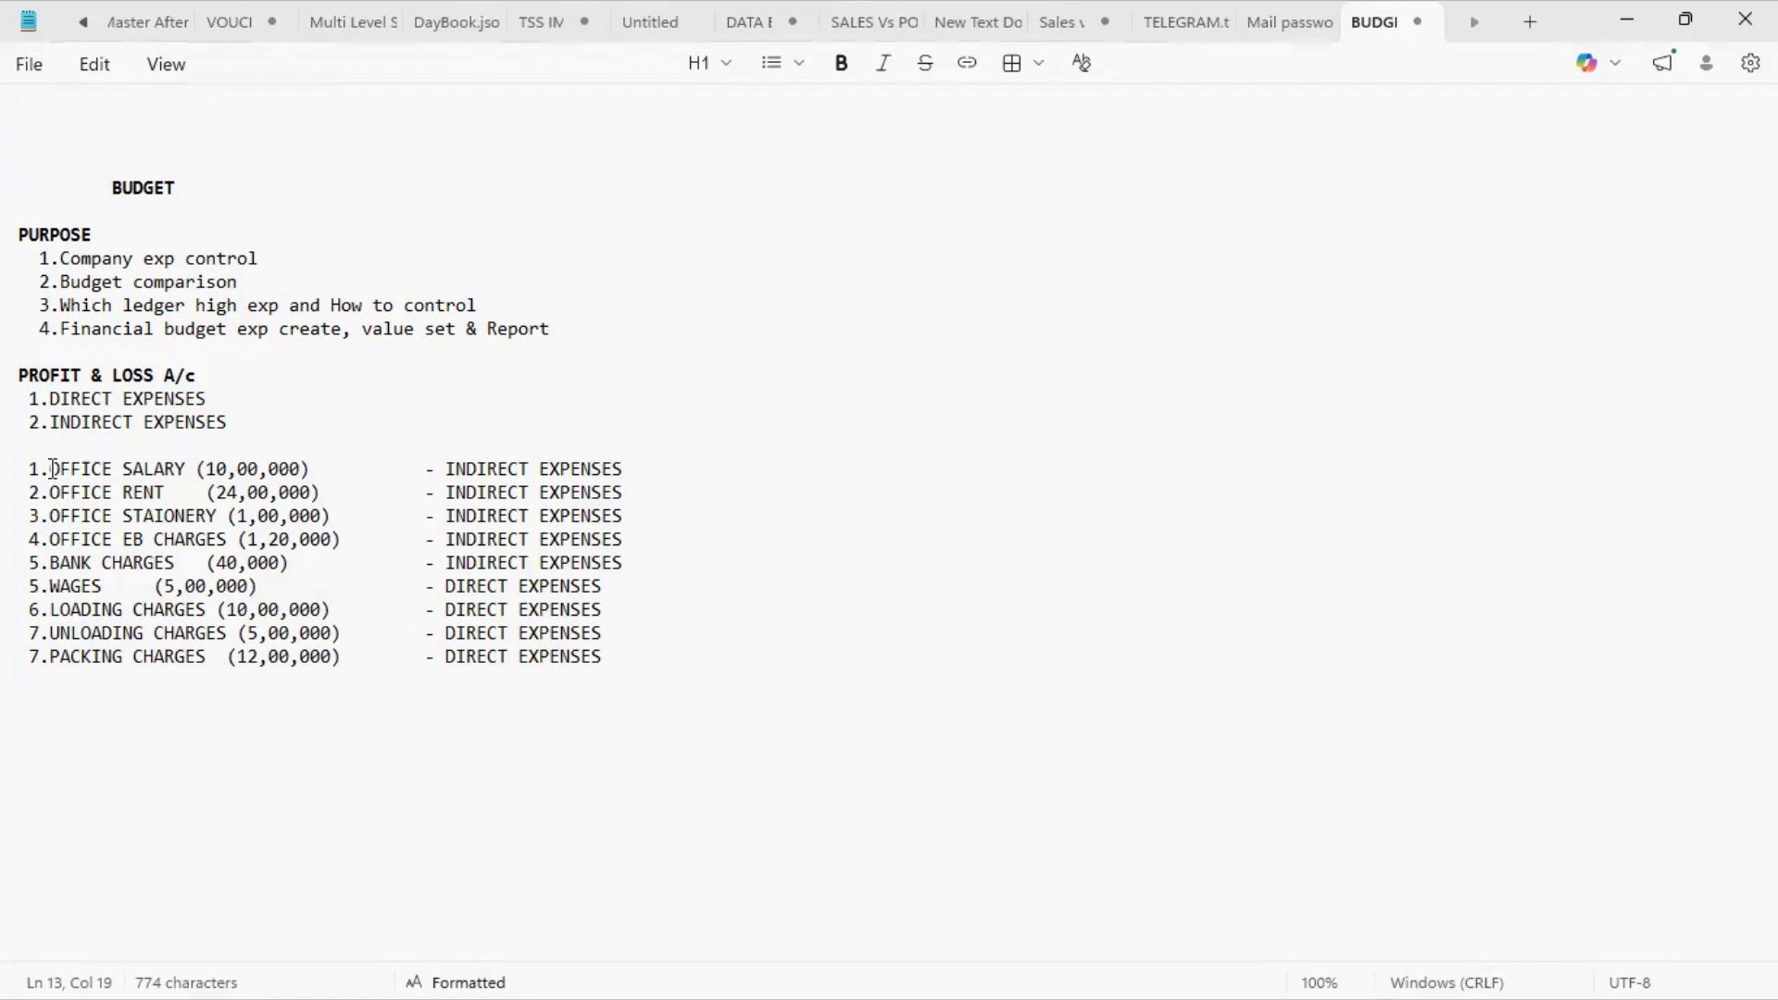
- Copy the name OFFICE SALARY from the budget notes, switch to TallyPrime and start creating a ledger for ABC COMPANY
drag(52, 469, 187, 477)
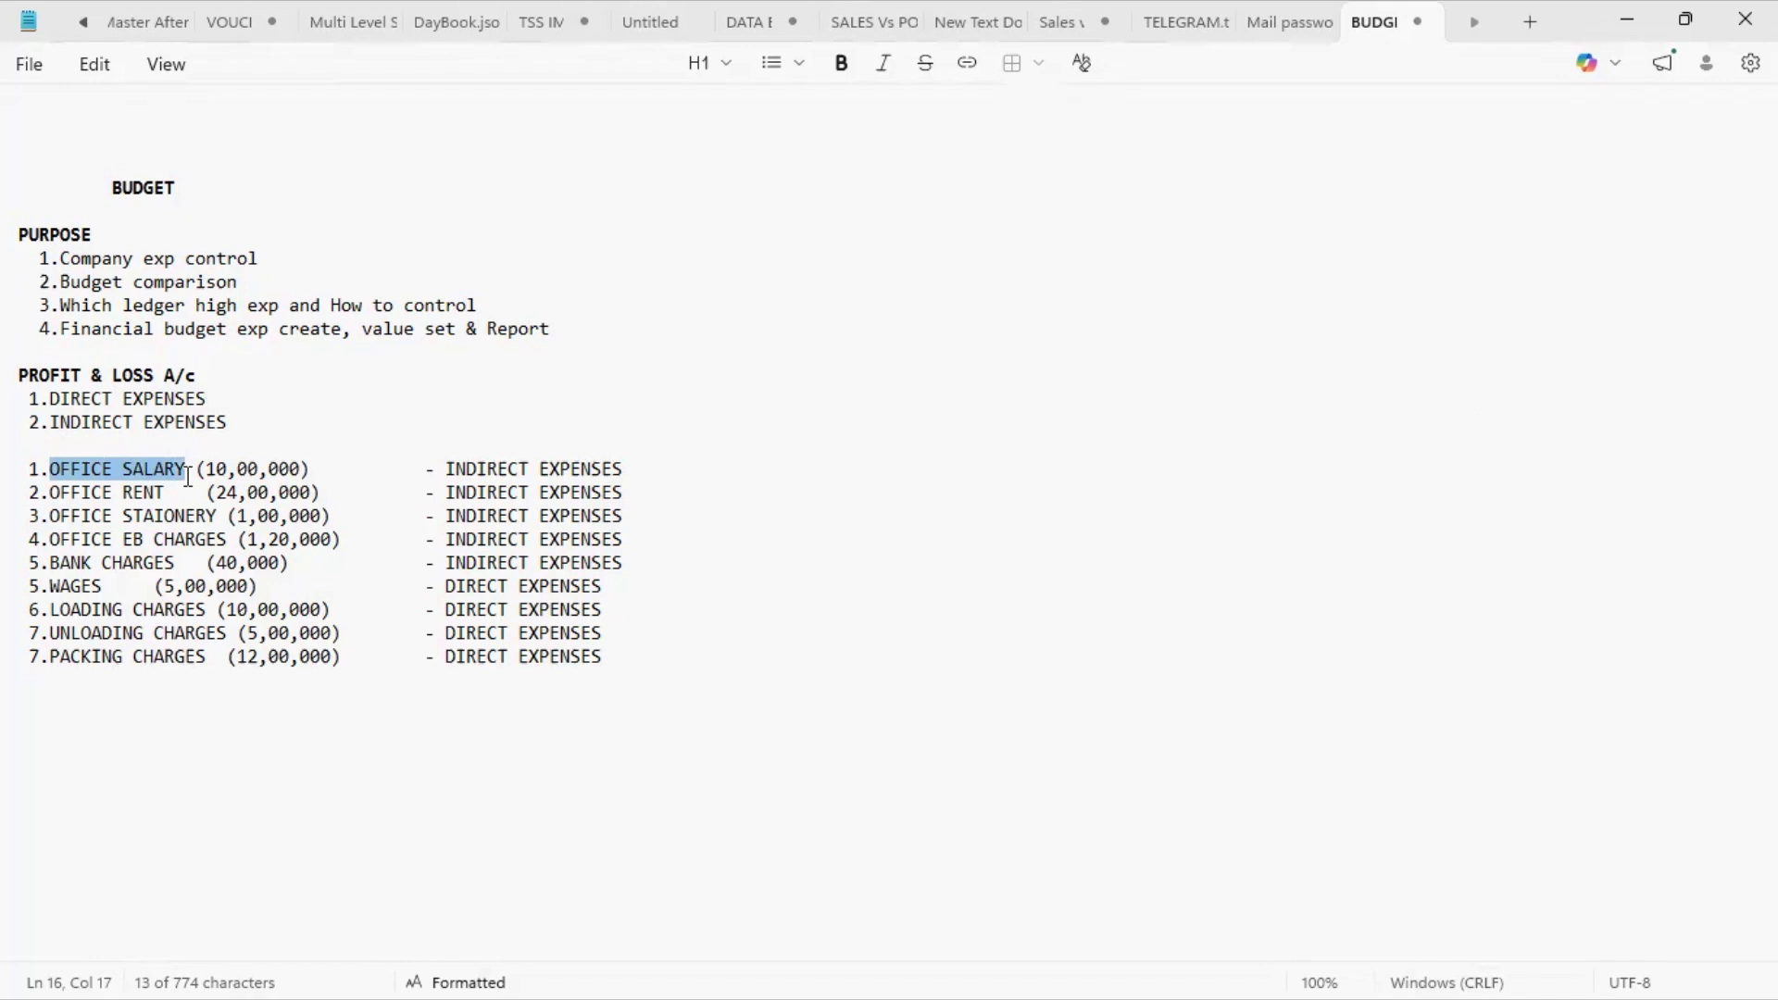
key(alt+Tab)
key(alt+Tab)
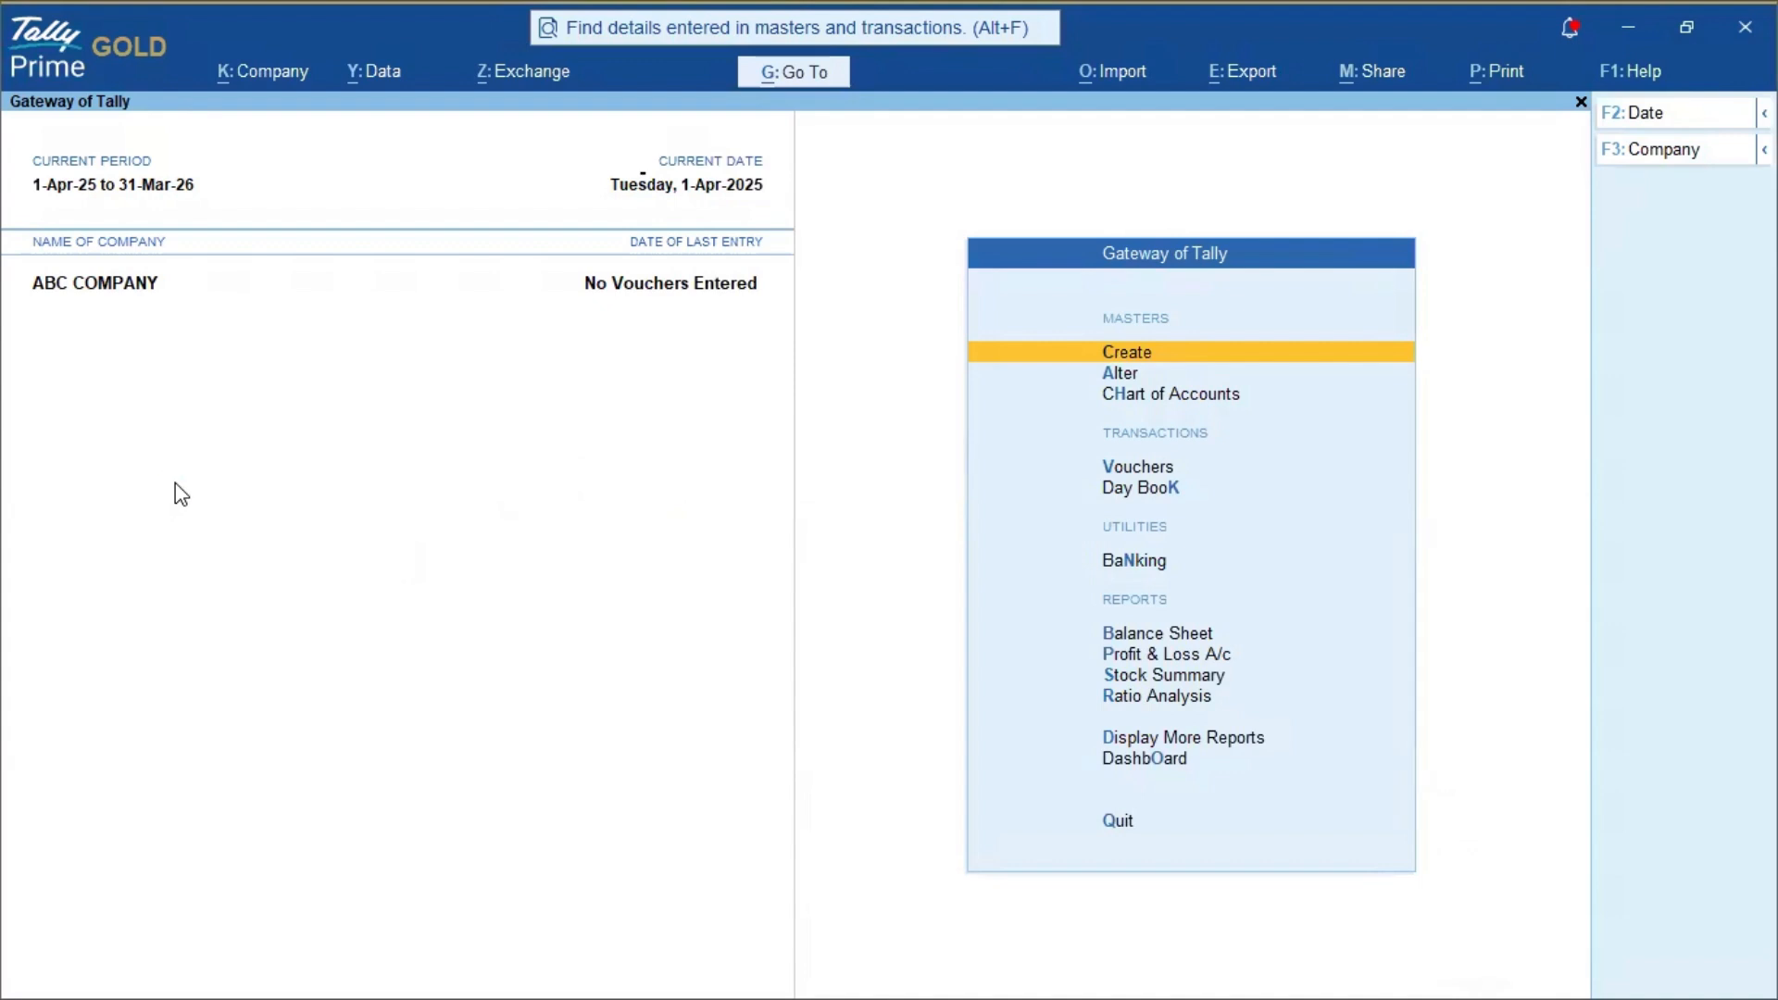
key(Return)
key(Down)
key(Return)
- Name the ledger OFFICE SALARY, place it under Indirect Expenses with the remaining options at their defaults, and save it
key(ctrl+alt+v)
key(Return)
key(Return)
key(Return)
key(Return)
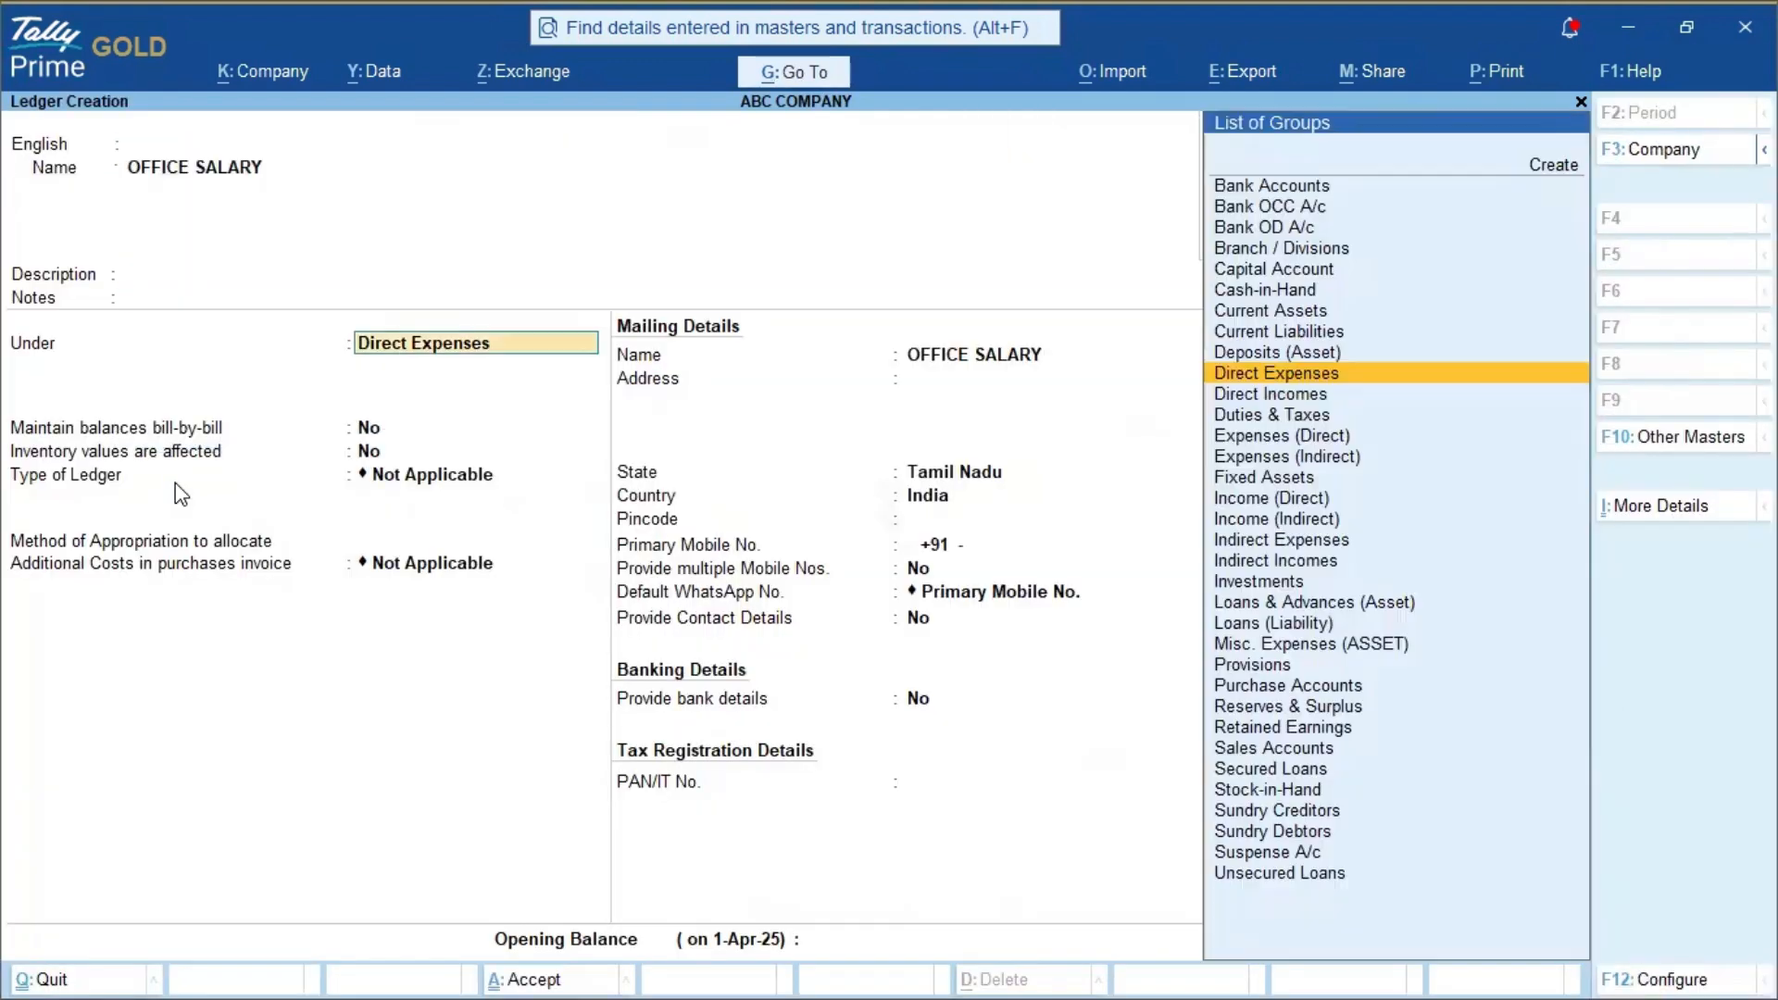
text(INDIRE)
key(Return)
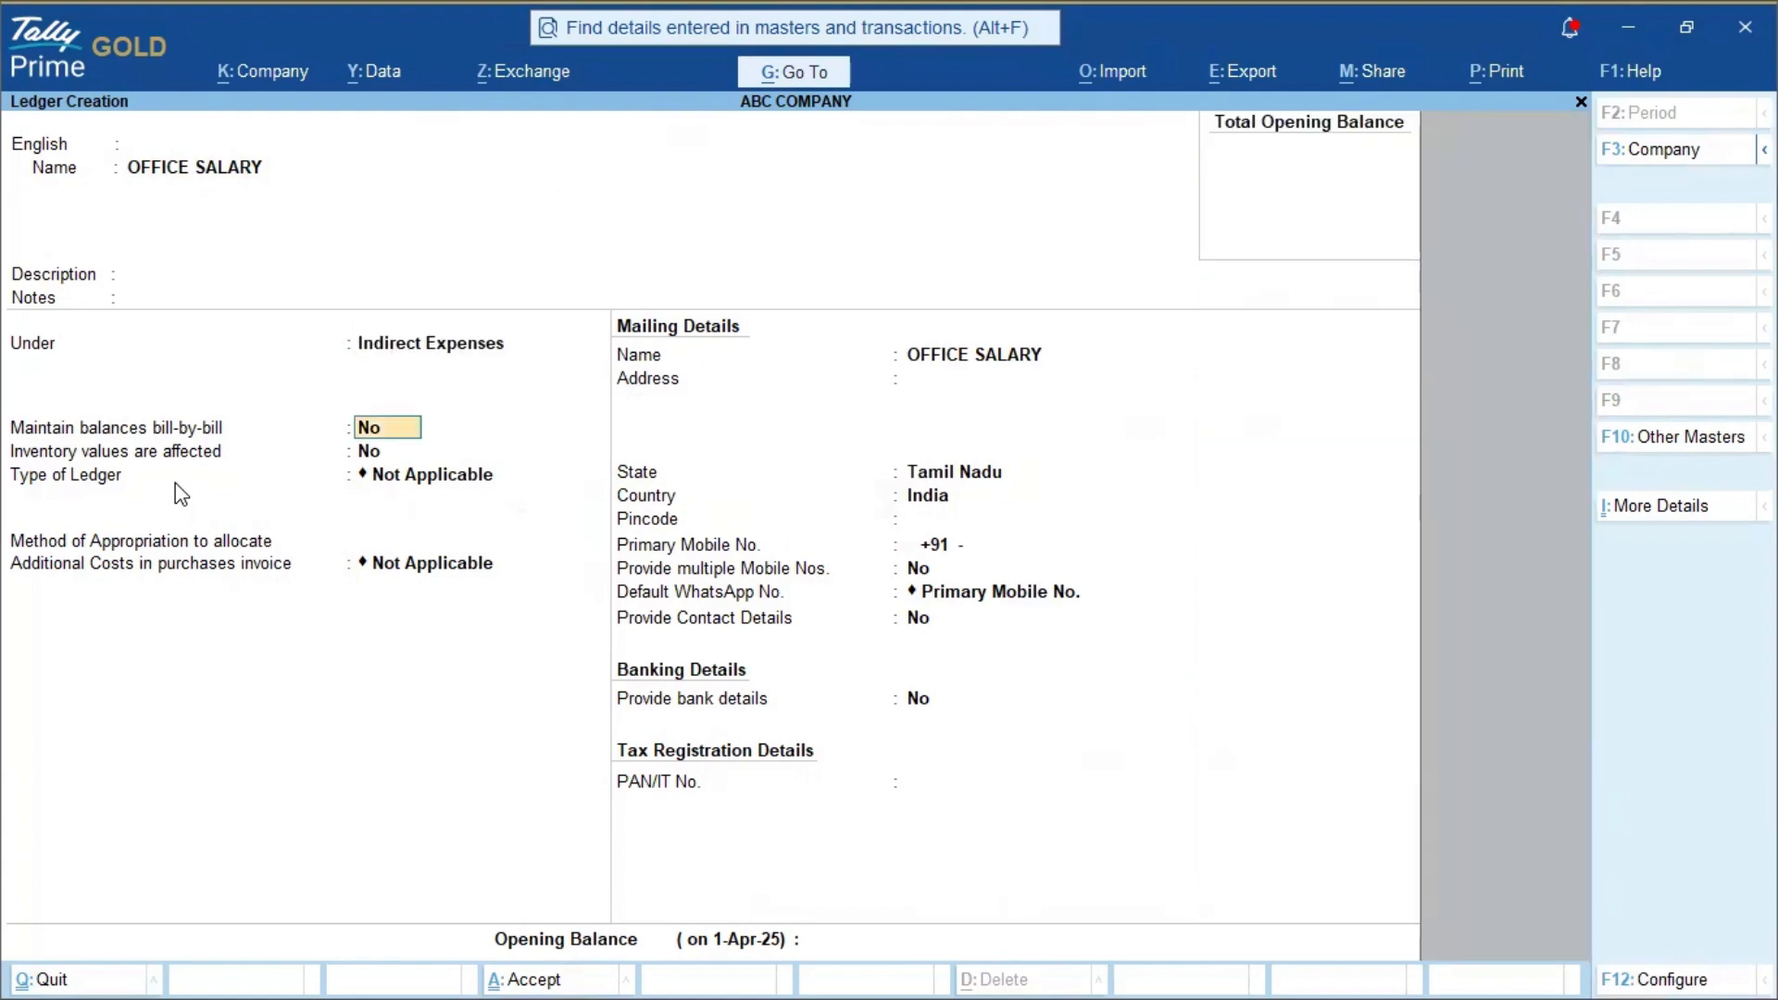
key(Return)
key(Return)
key(Return)
key(ctrl+a)
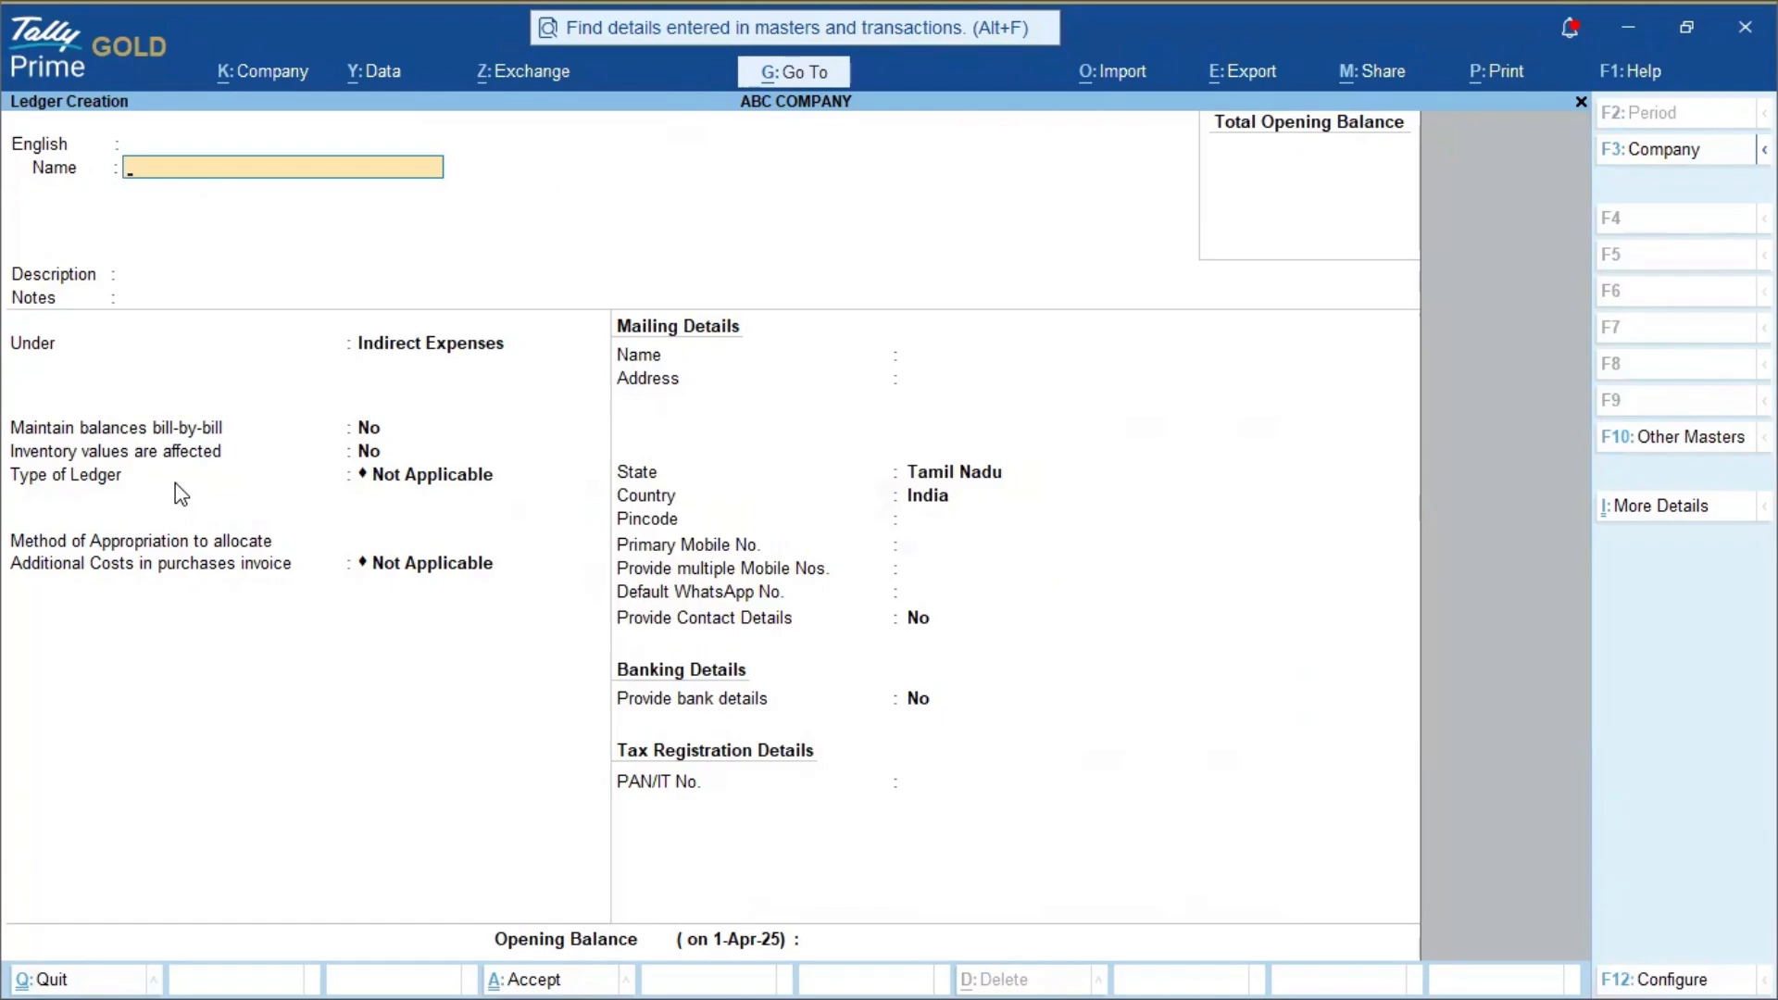
- Copy OFFICE RENT from the budget notes and save it in TallyPrime as a ledger under Indirect Expenses
key(alt+Tab)
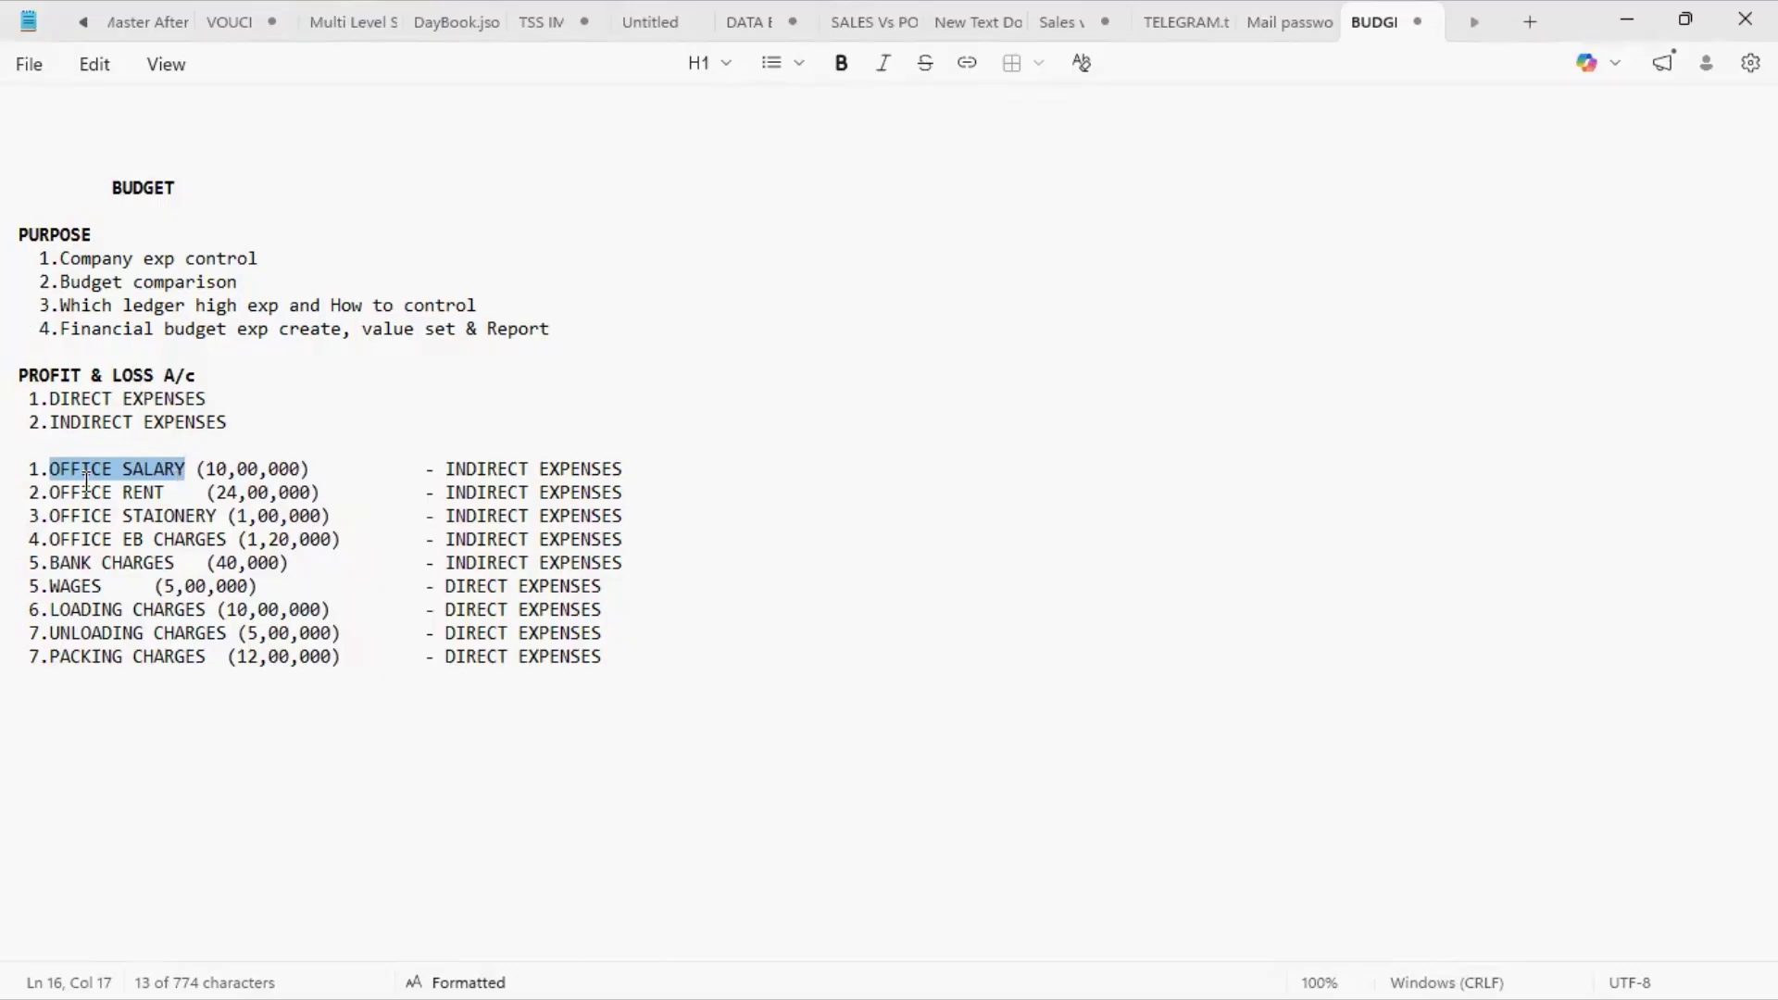
drag(52, 488, 165, 504)
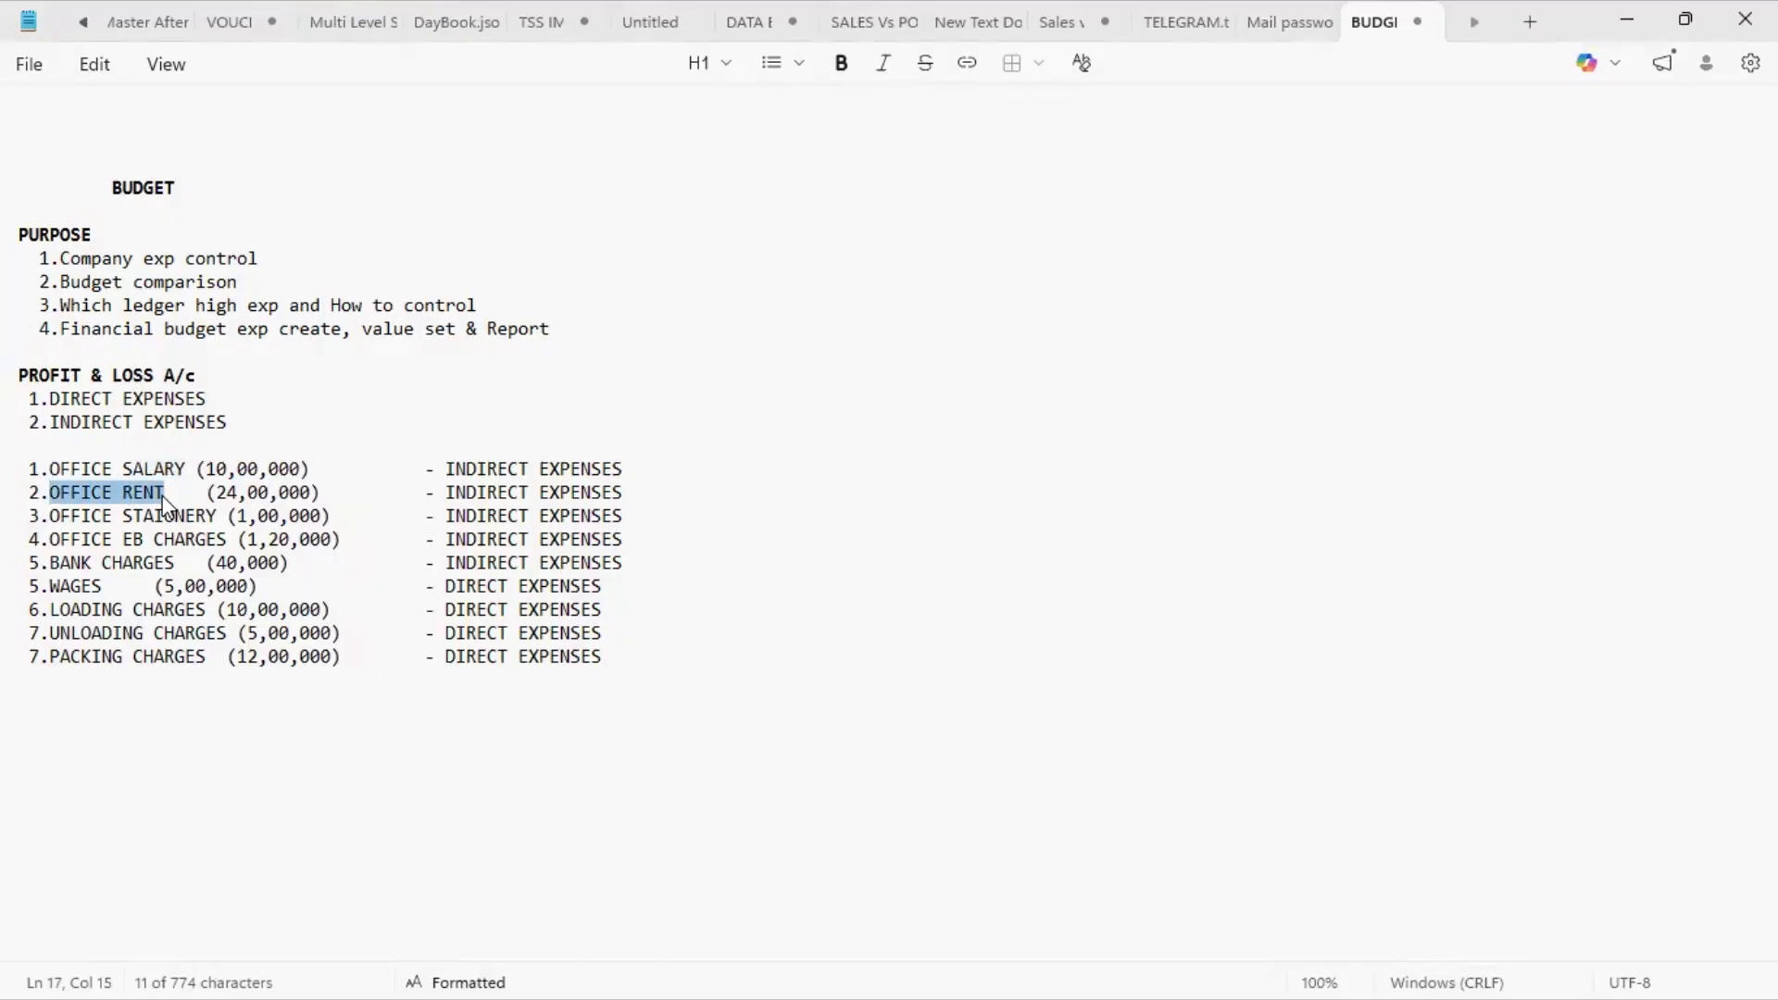
key(ctrl+c)
key(alt+Tab)
key(ctrl+alt+v)
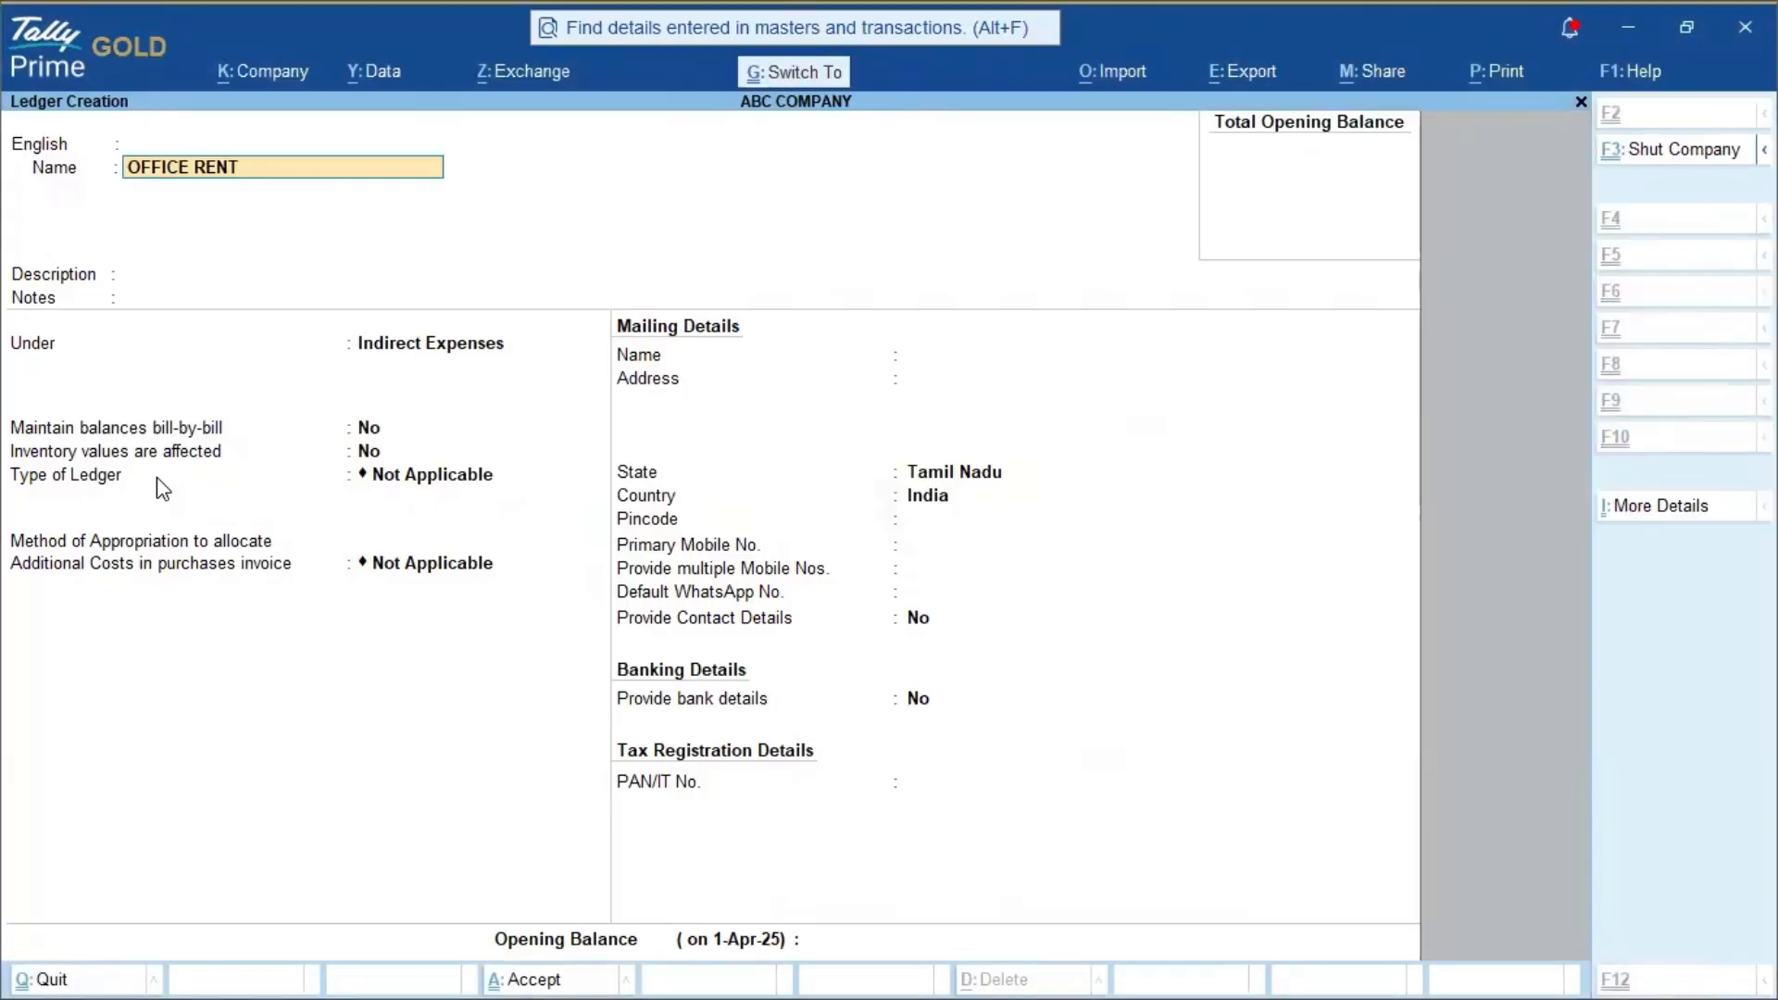
key(Return)
key(Return)
key(ctrl)
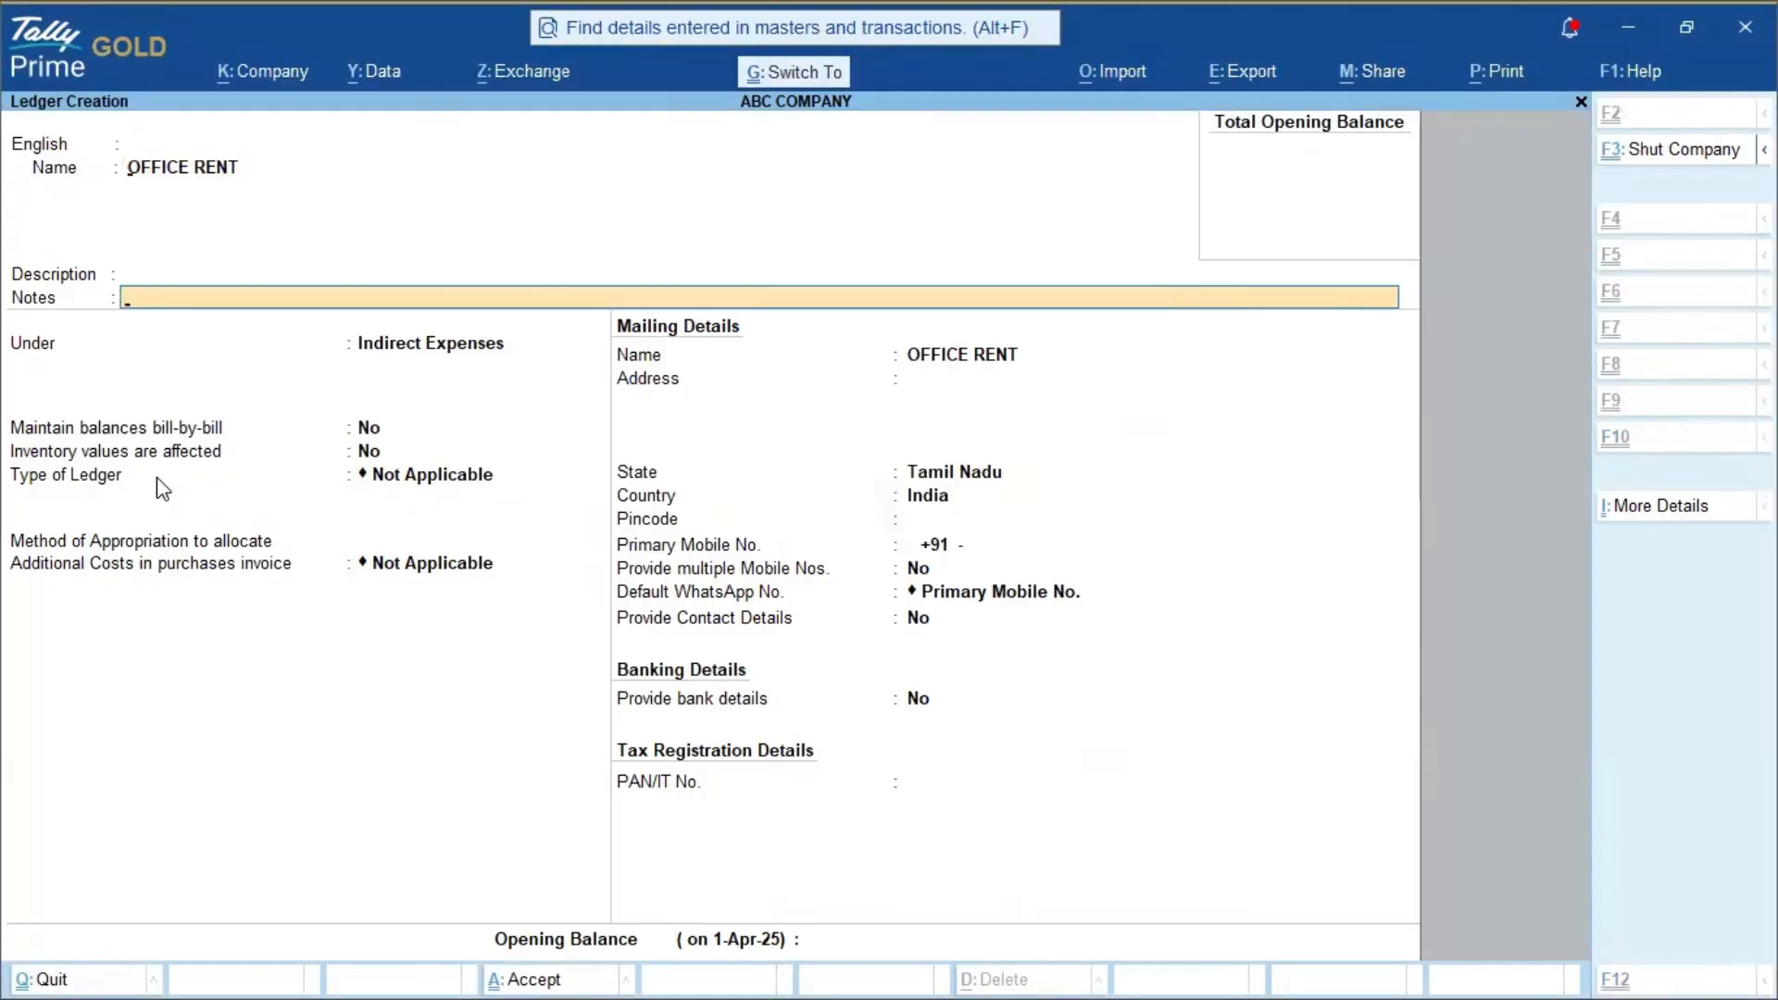
key(ctrl+a)
- Copy OFFICE STAIONERY from the budget notes and save it in TallyPrime as a ledger under Indirect Expenses
key(alt+Tab)
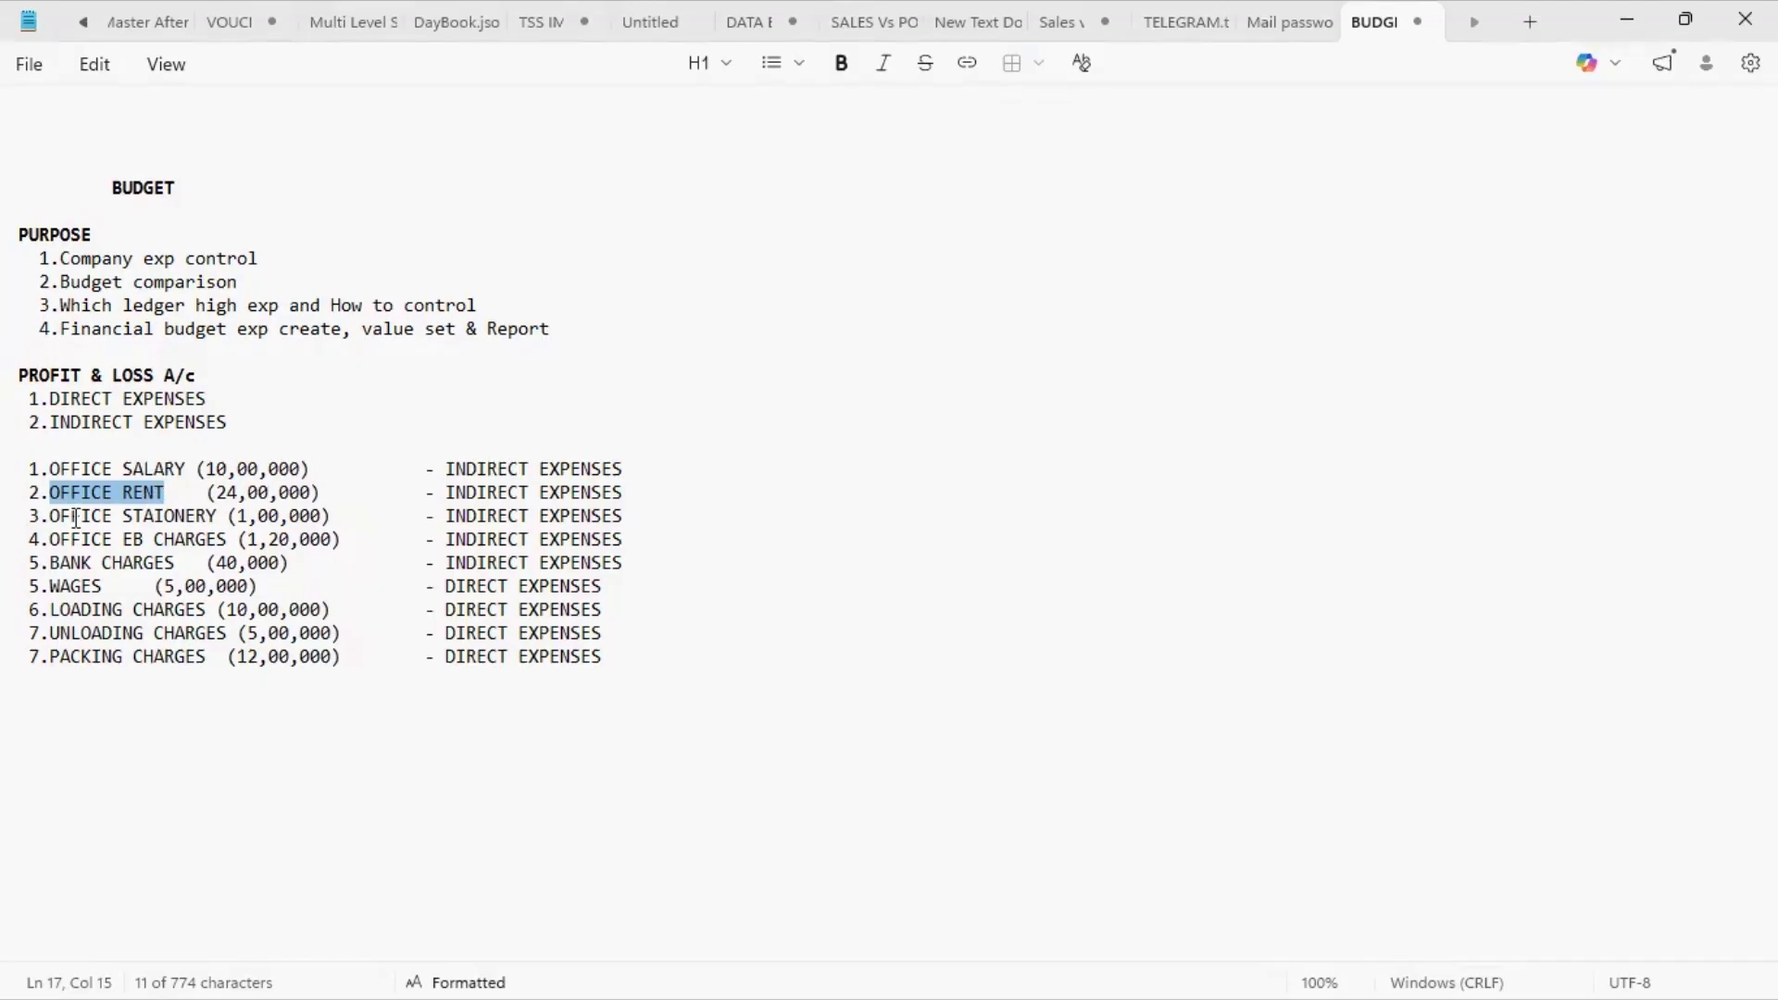
drag(51, 516, 222, 515)
key(ctrl+c)
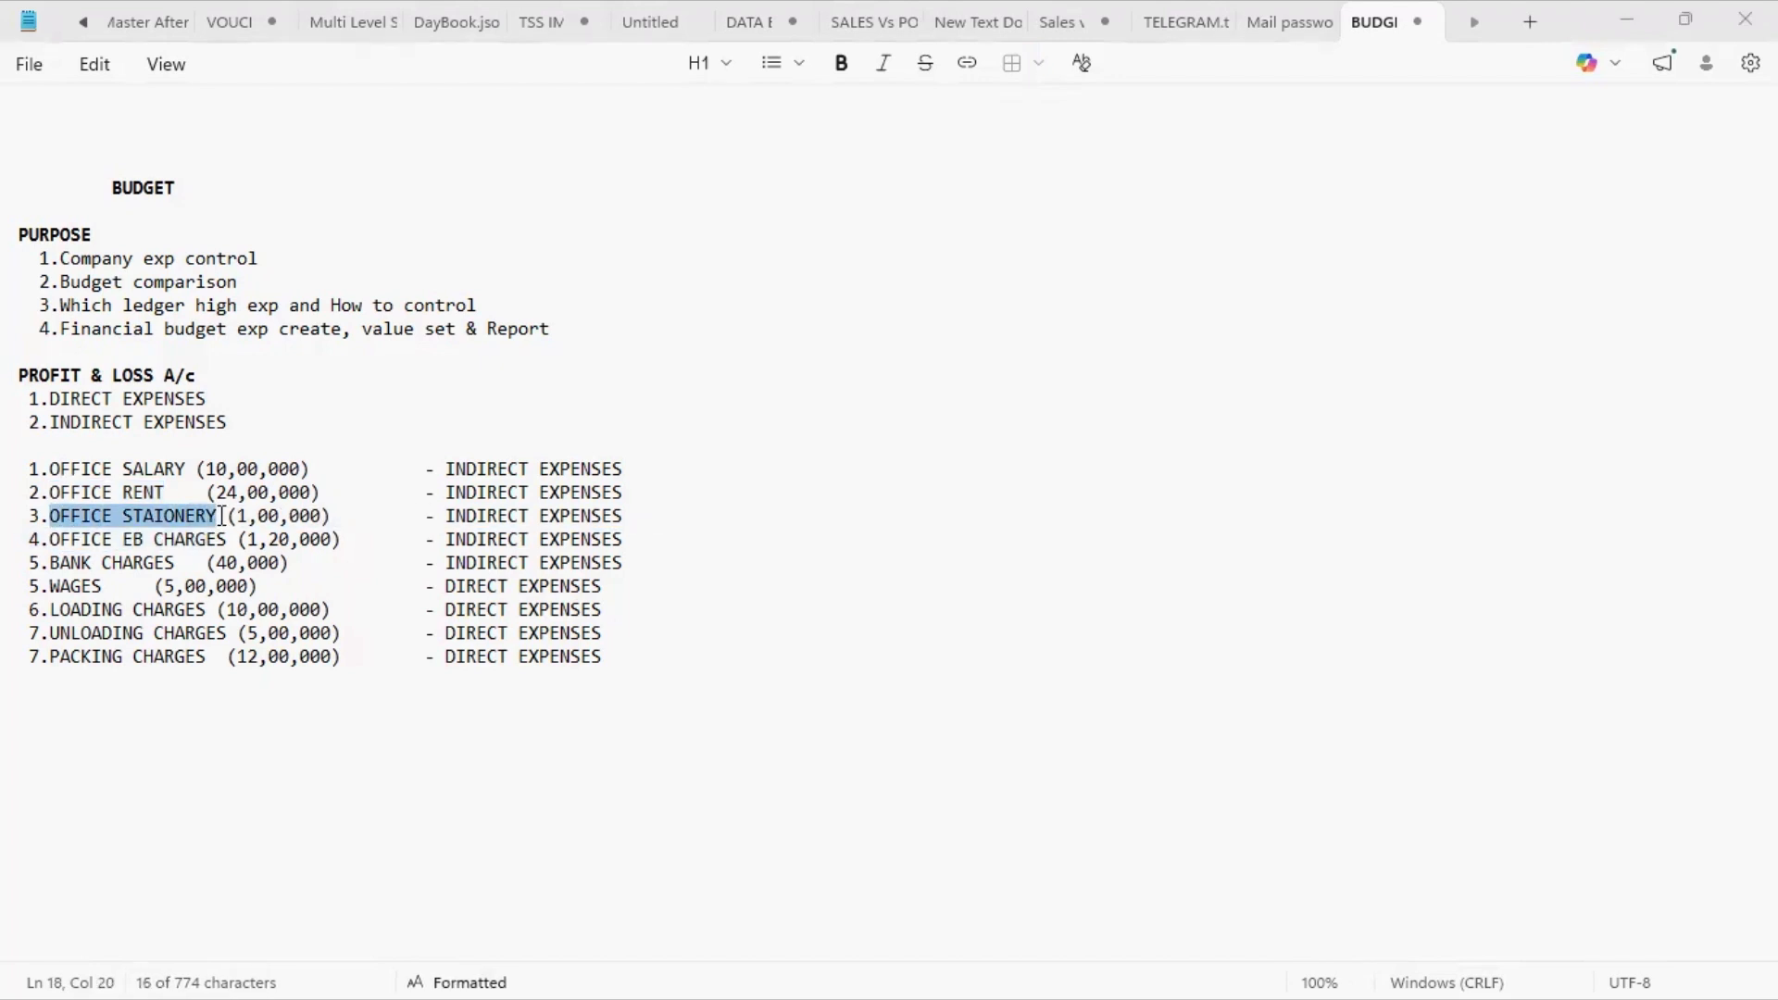
key(alt+Tab)
key(ctrl+v)
key(Return)
key(Return)
key(Return)
key(Return)
key(ctrl+a)
- Copy OFFICE EB CHARGES from the budget notes into TallyPrime as the name of a new ledger under Indirect Expenses
key(alt+Tab)
drag(41, 541, 231, 541)
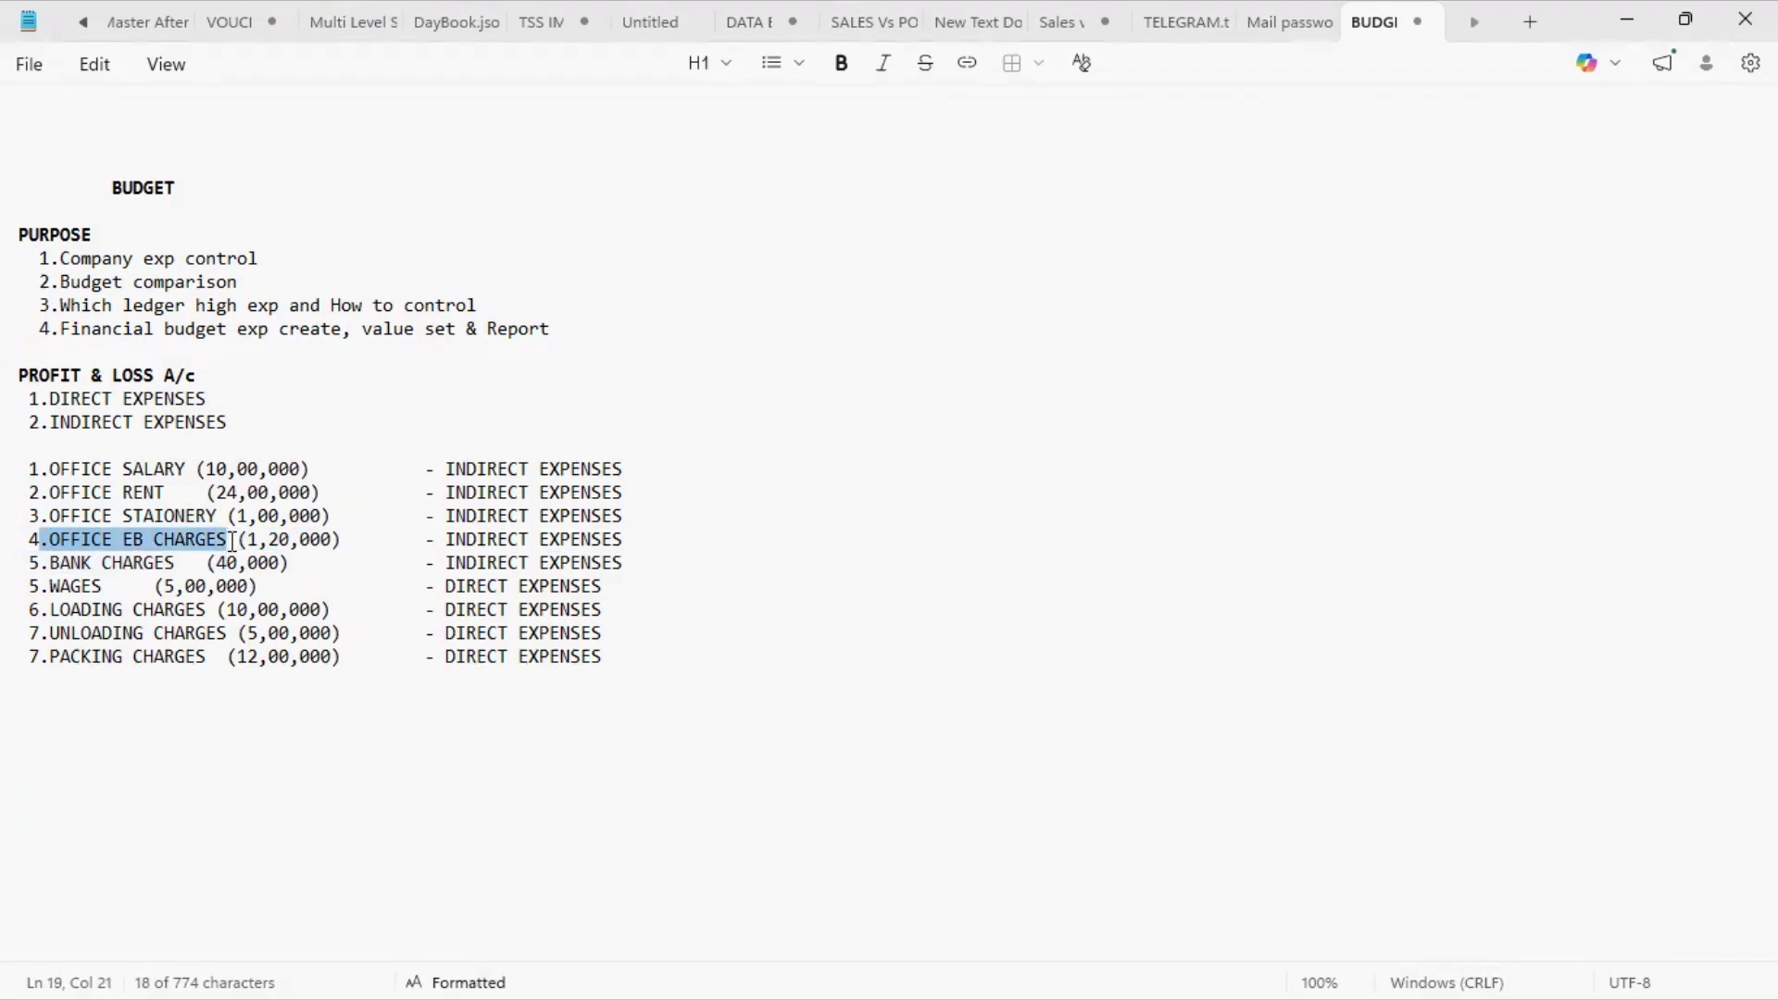
key(ctrl+c)
key(alt+Tab)
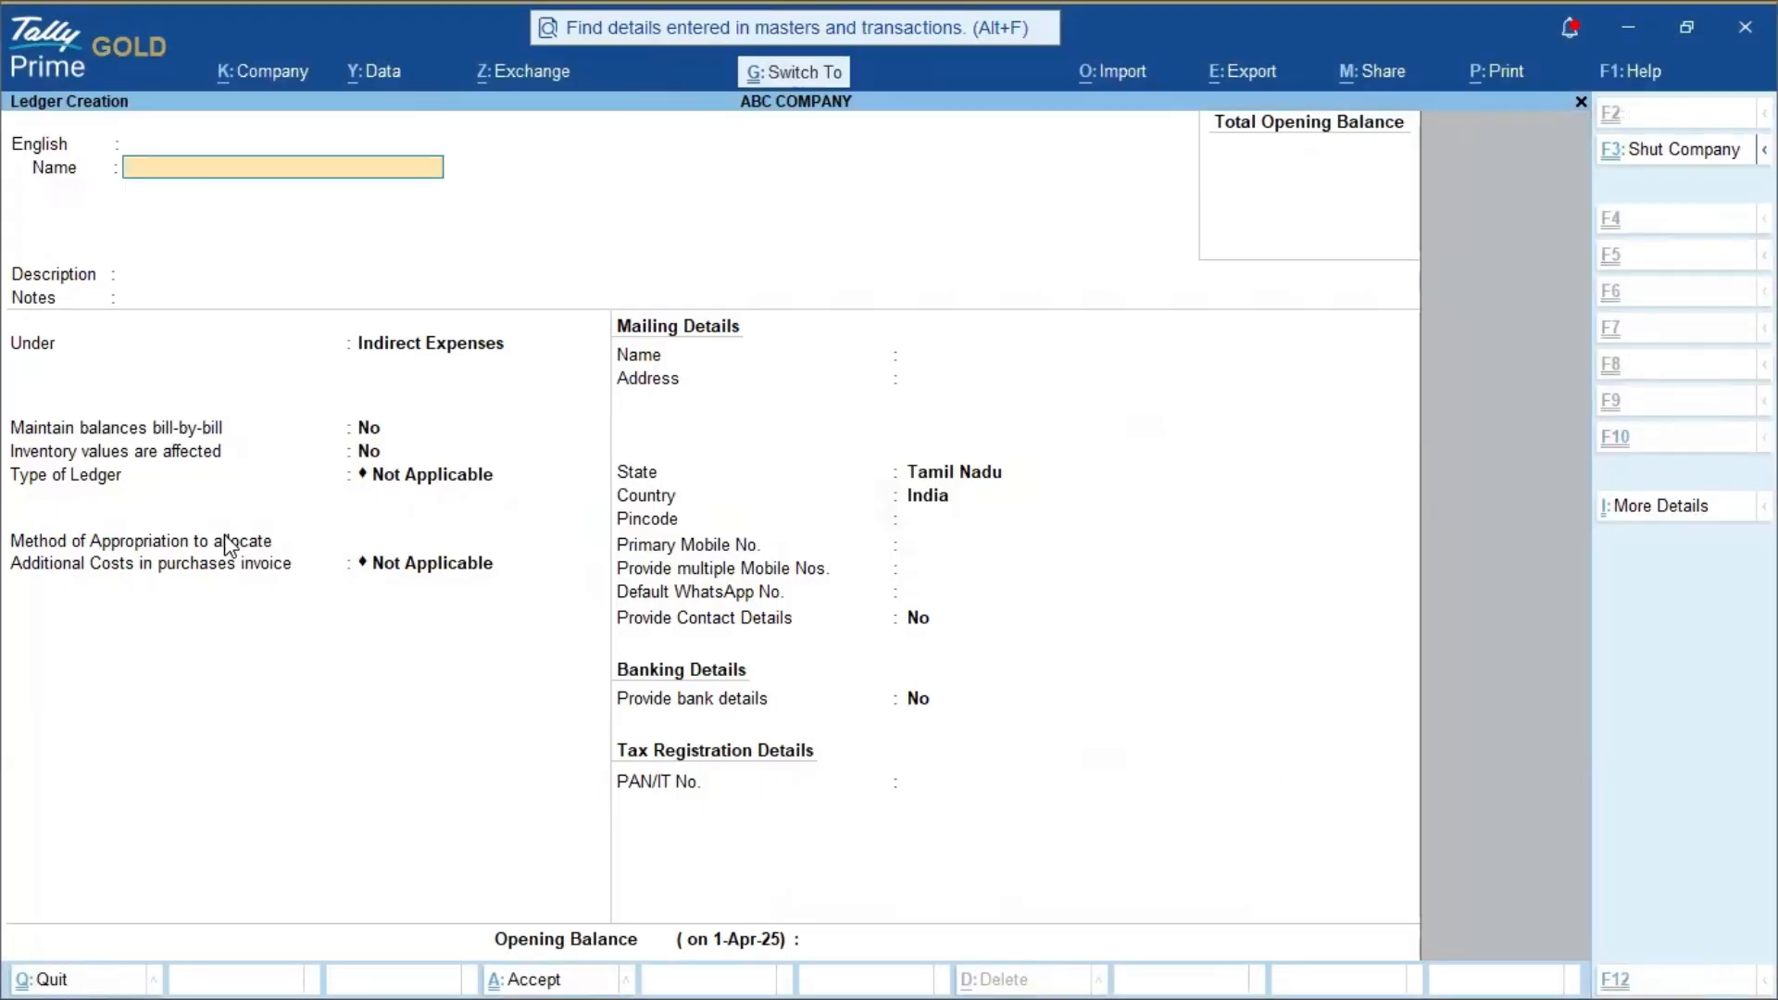
key(ctrl+v)
key(Return)
key(Return)
key(Return)
key(Return)
key(ctrl+a)
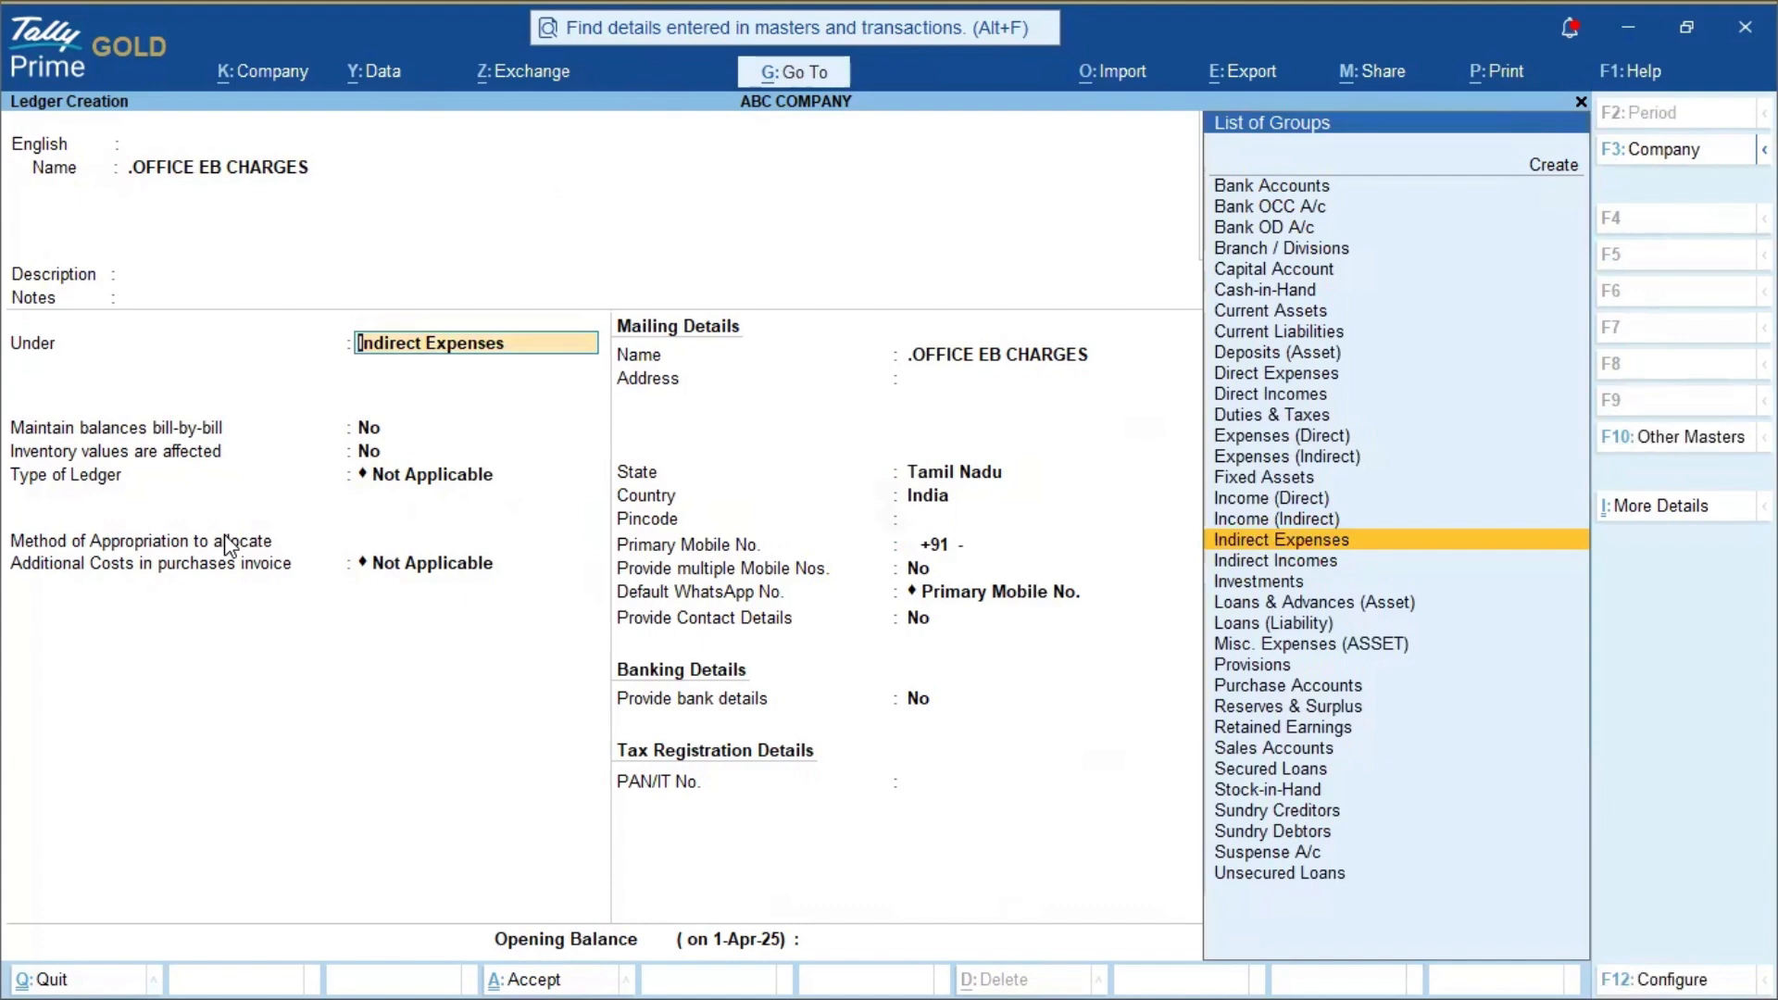
- Remove the leading period from the new ledger's name so it reads OFFICE EB CHARGES, and save the ledger
key(BackSpace)
key(Return)
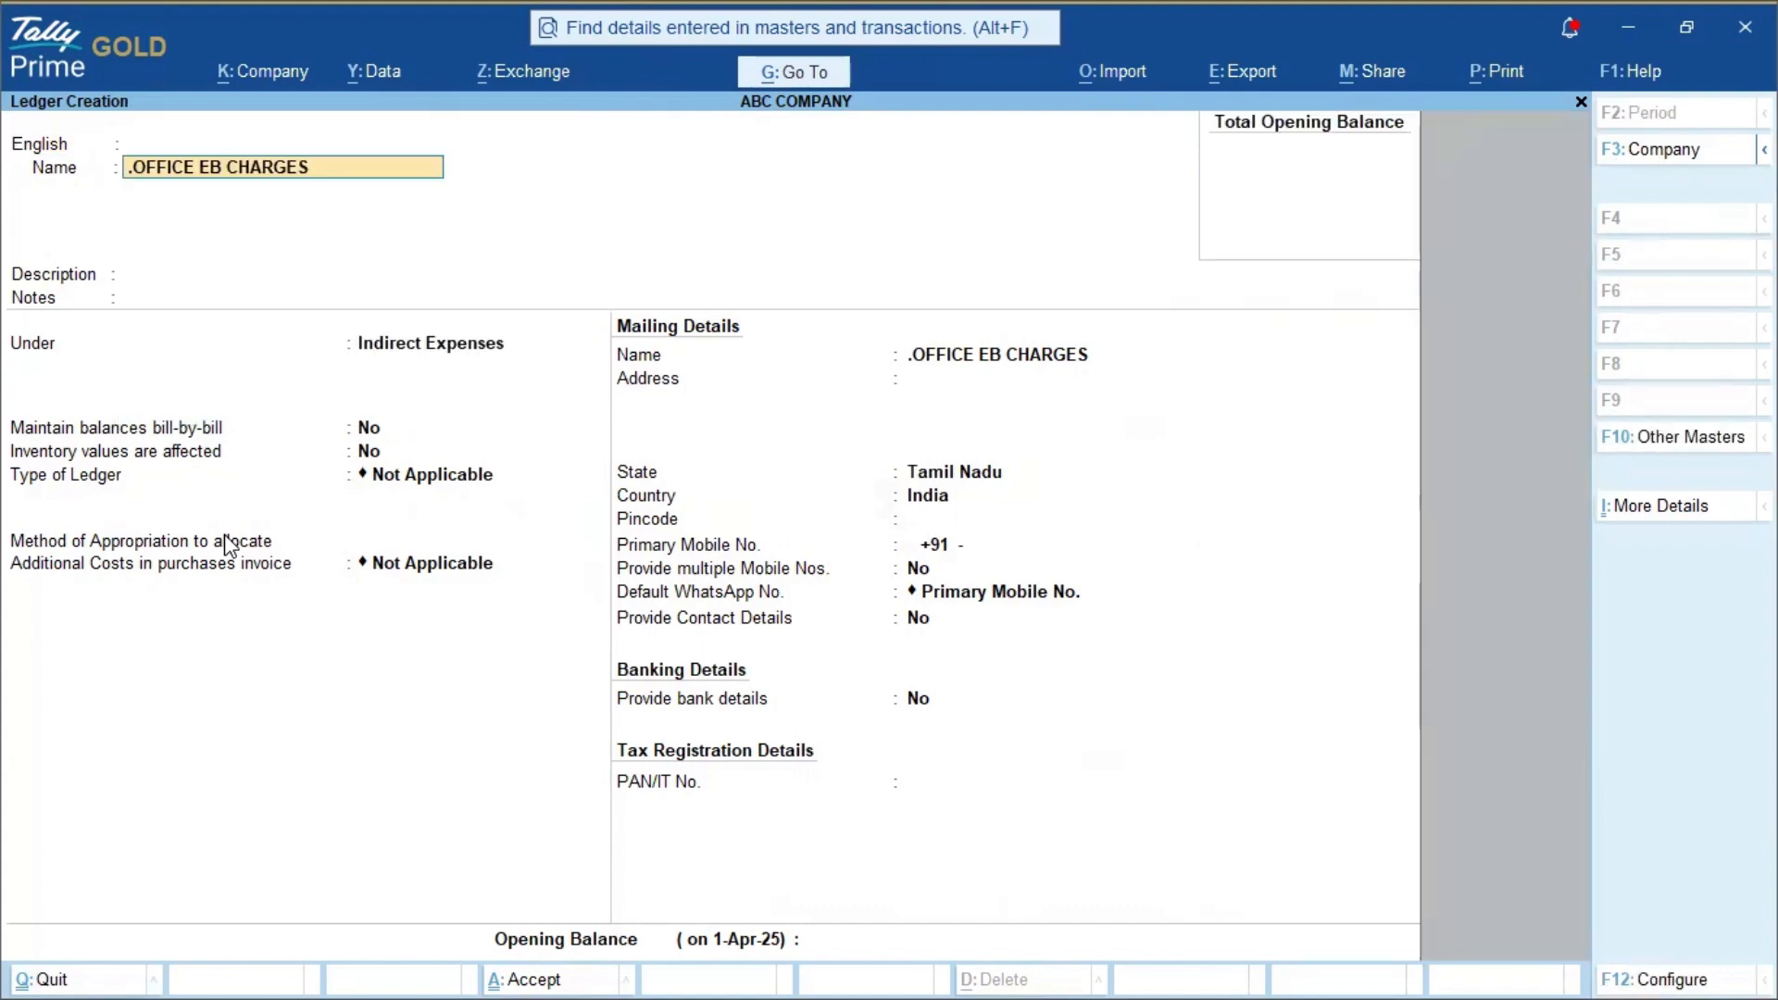
key(Delete)
key(Return)
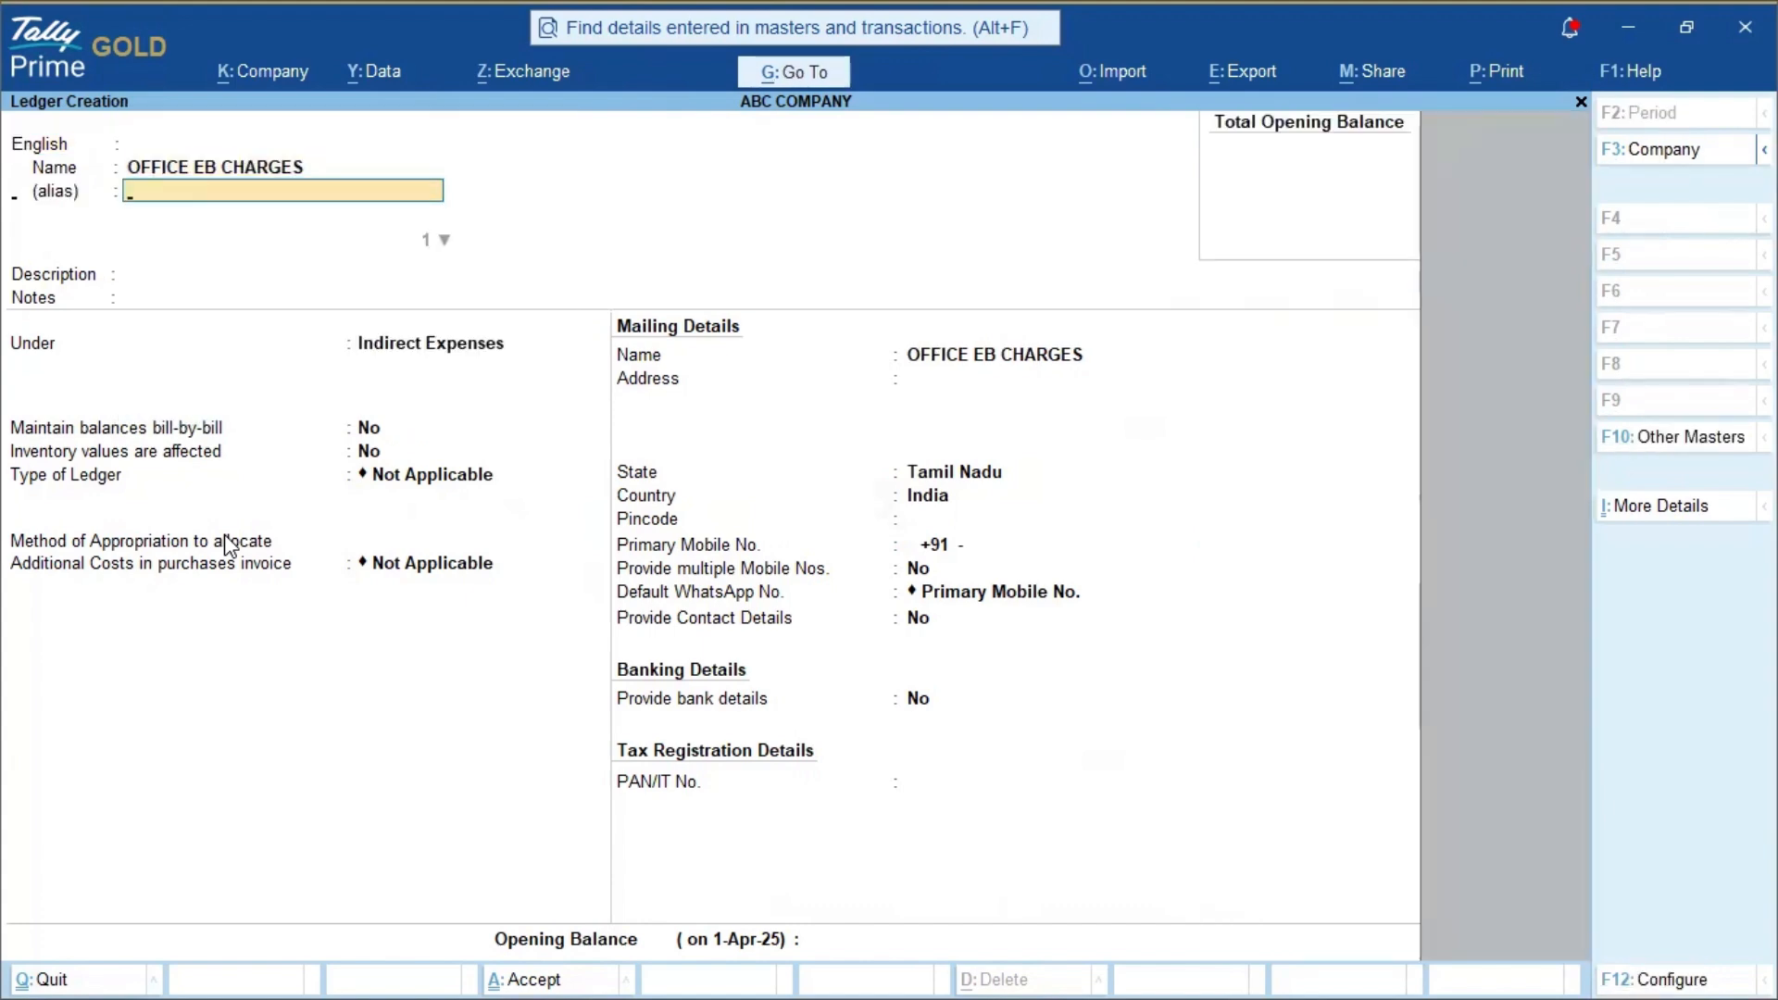
key(Return)
key(ctrl+a)
- Copy BANK CHARGES from the budget notes and save it in TallyPrime as a ledger under Indirect Expenses
key(alt+Tab)
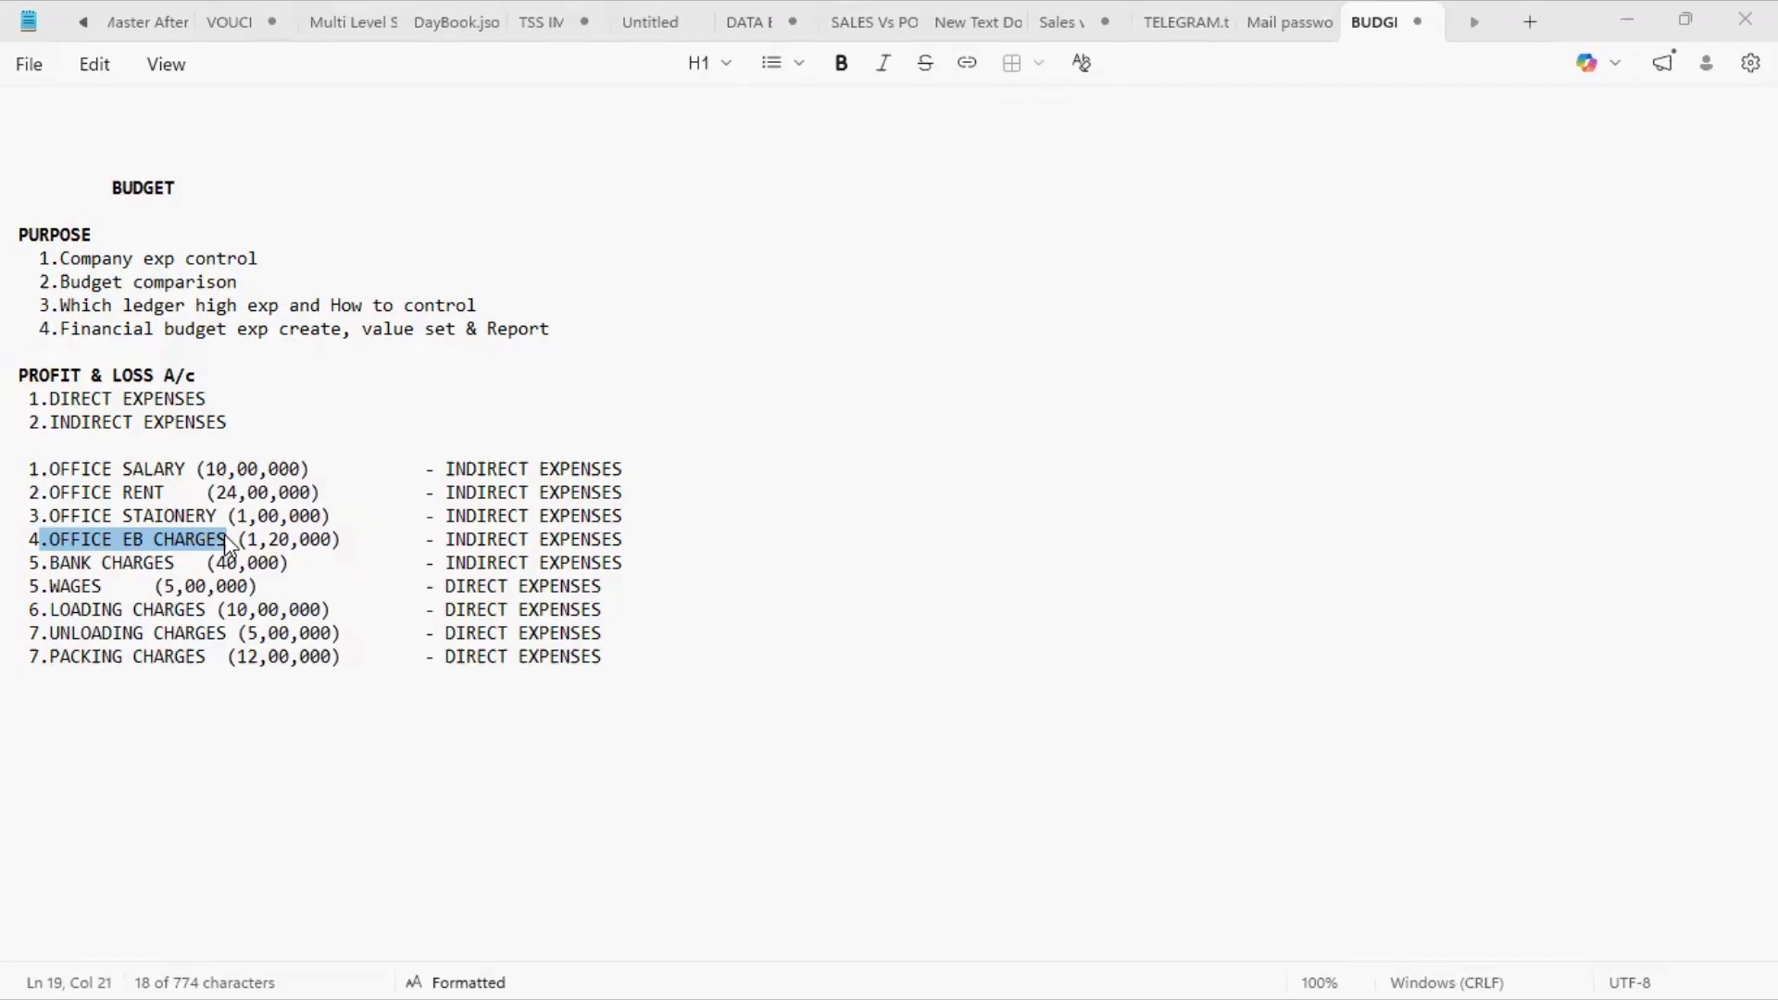
drag(55, 561, 180, 560)
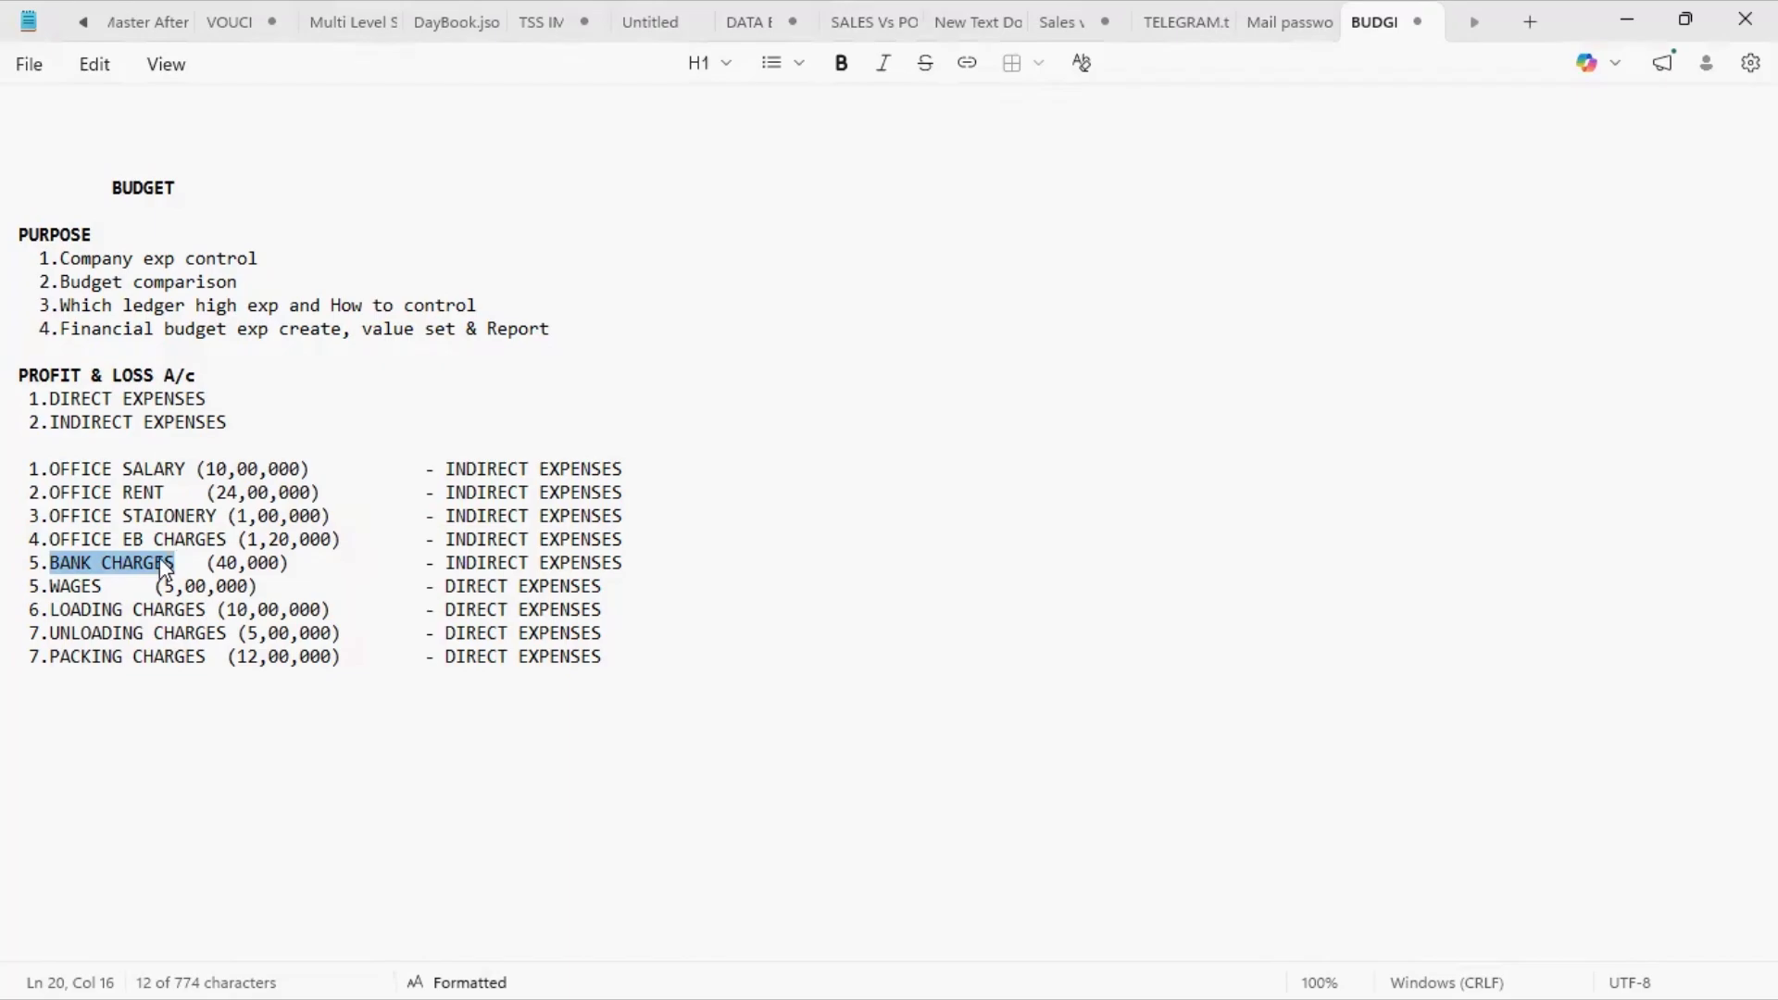
key(ctrl+c)
key(alt+Tab)
key(ctrl+alt+v)
key(Return)
key(Return)
key(Return)
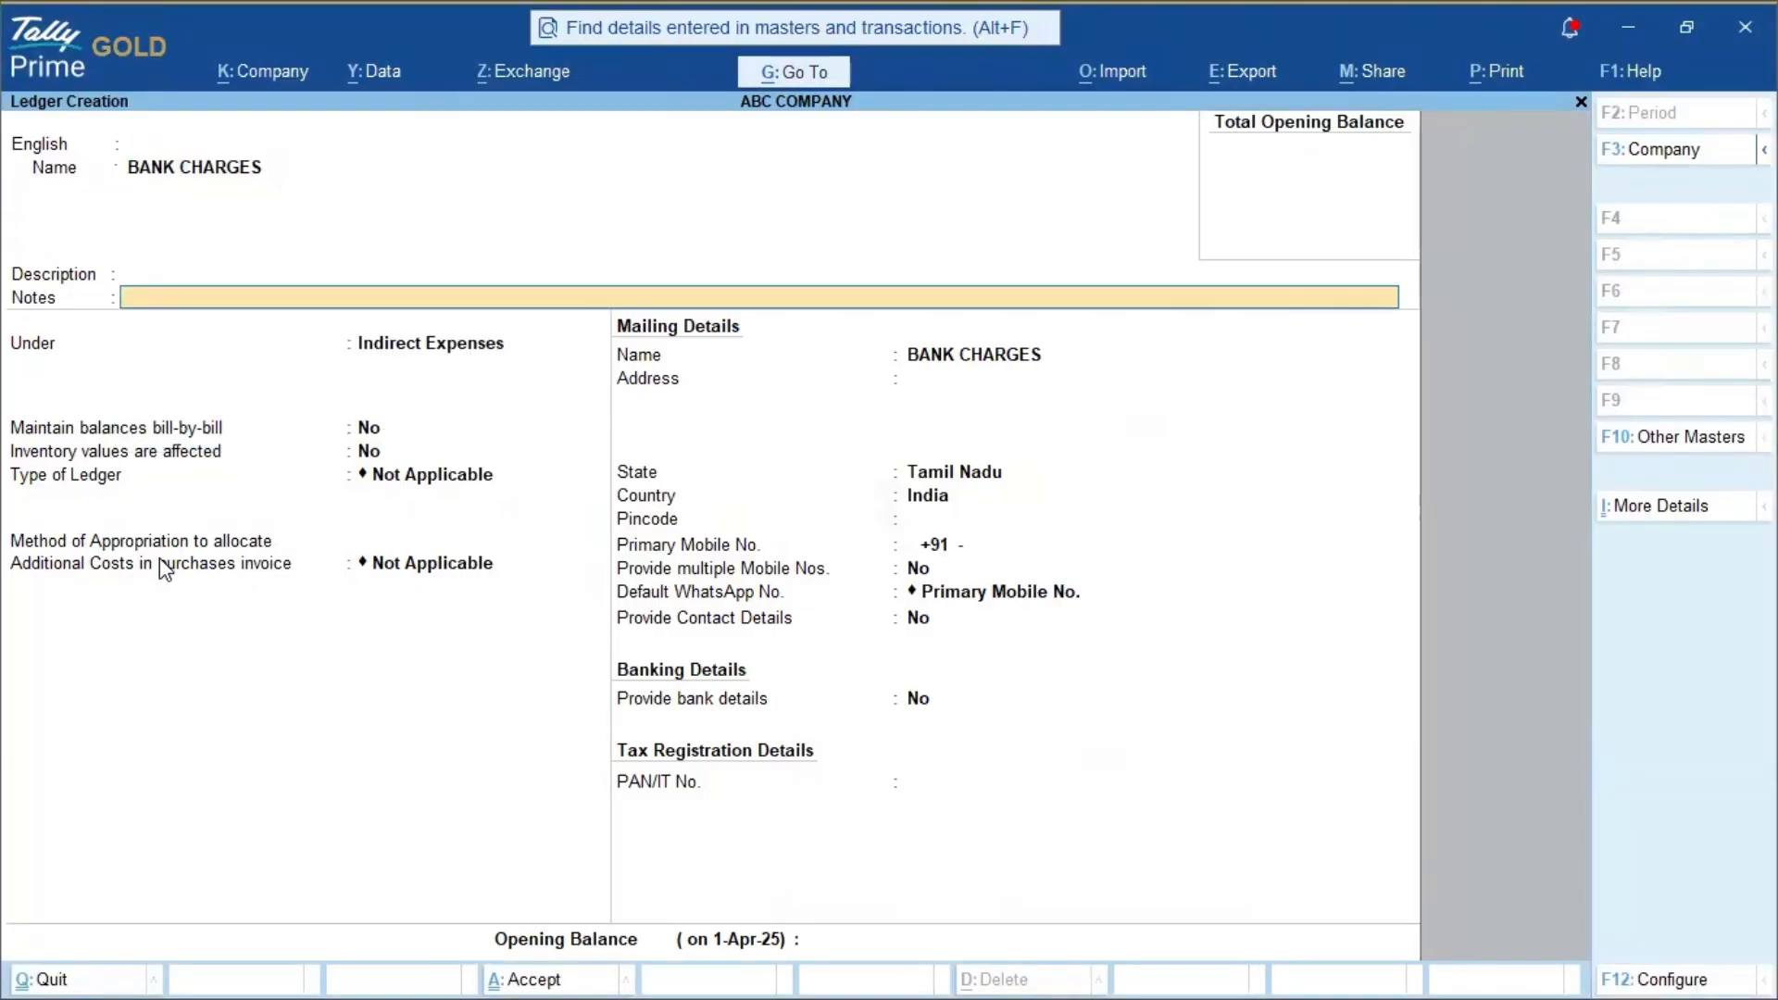
key(ctrl+a)
- Copy WAGES from the budget notes, create a TallyPrime ledger with that name under Direct Expenses, and save it
key(alt+Tab)
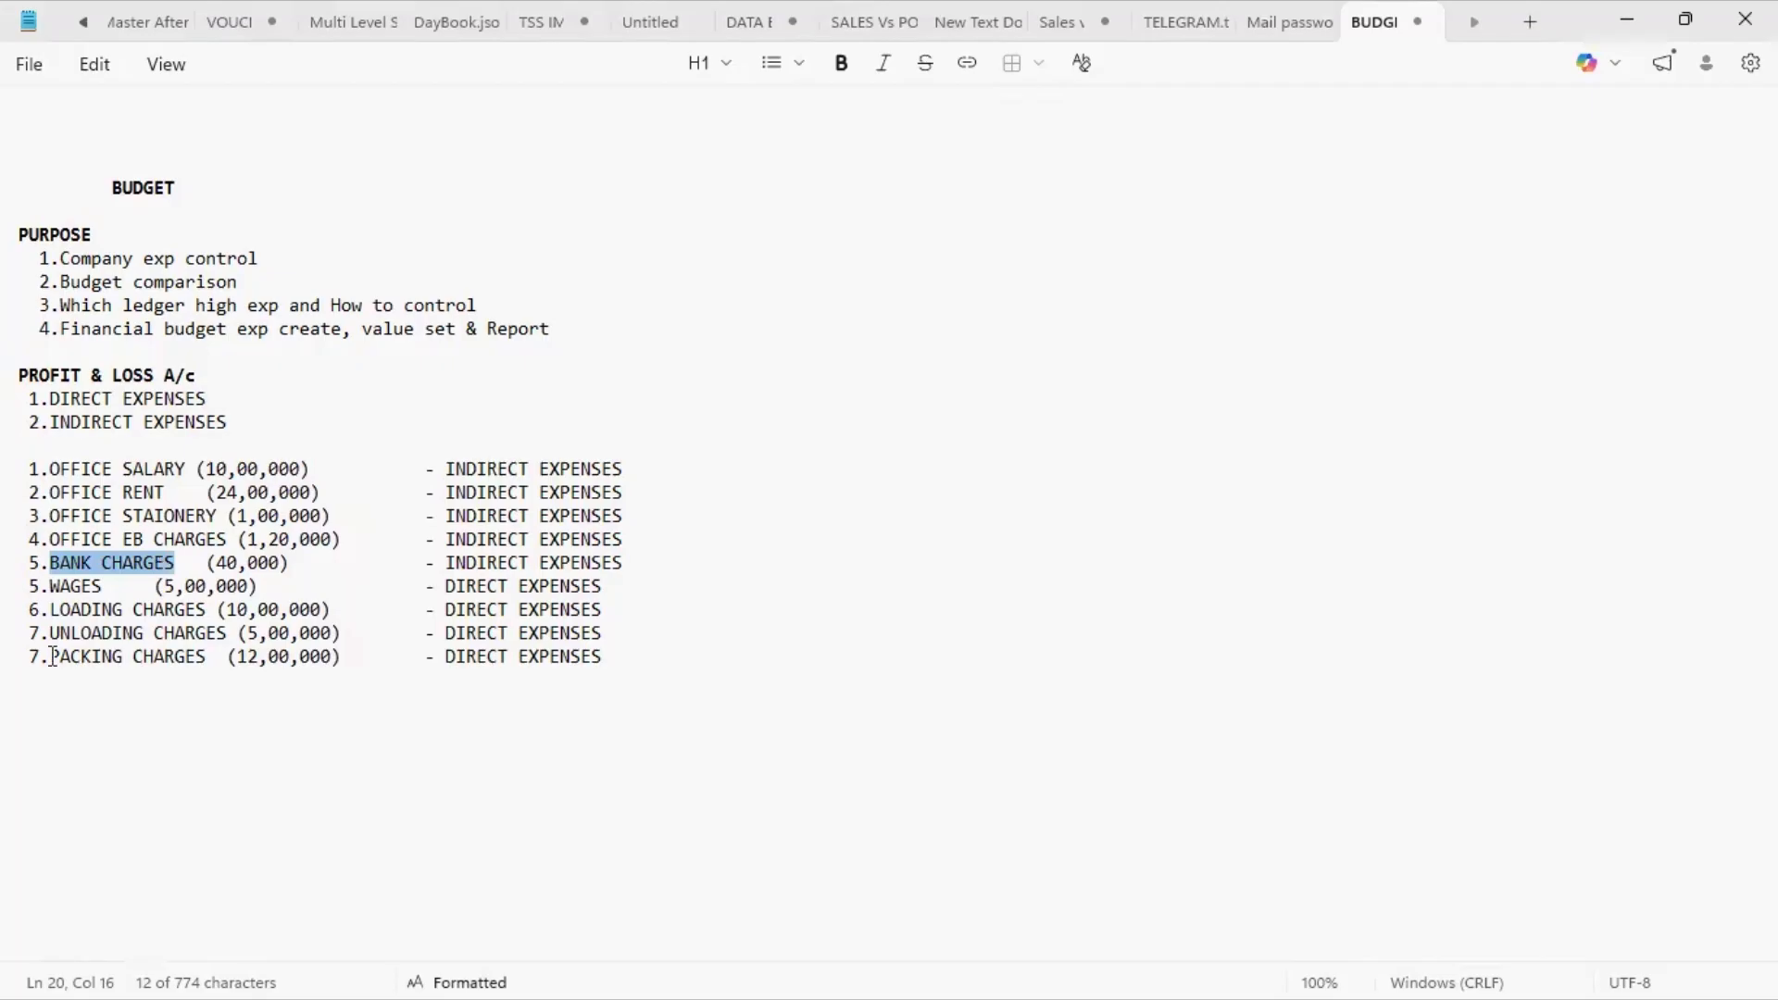
drag(51, 586, 106, 586)
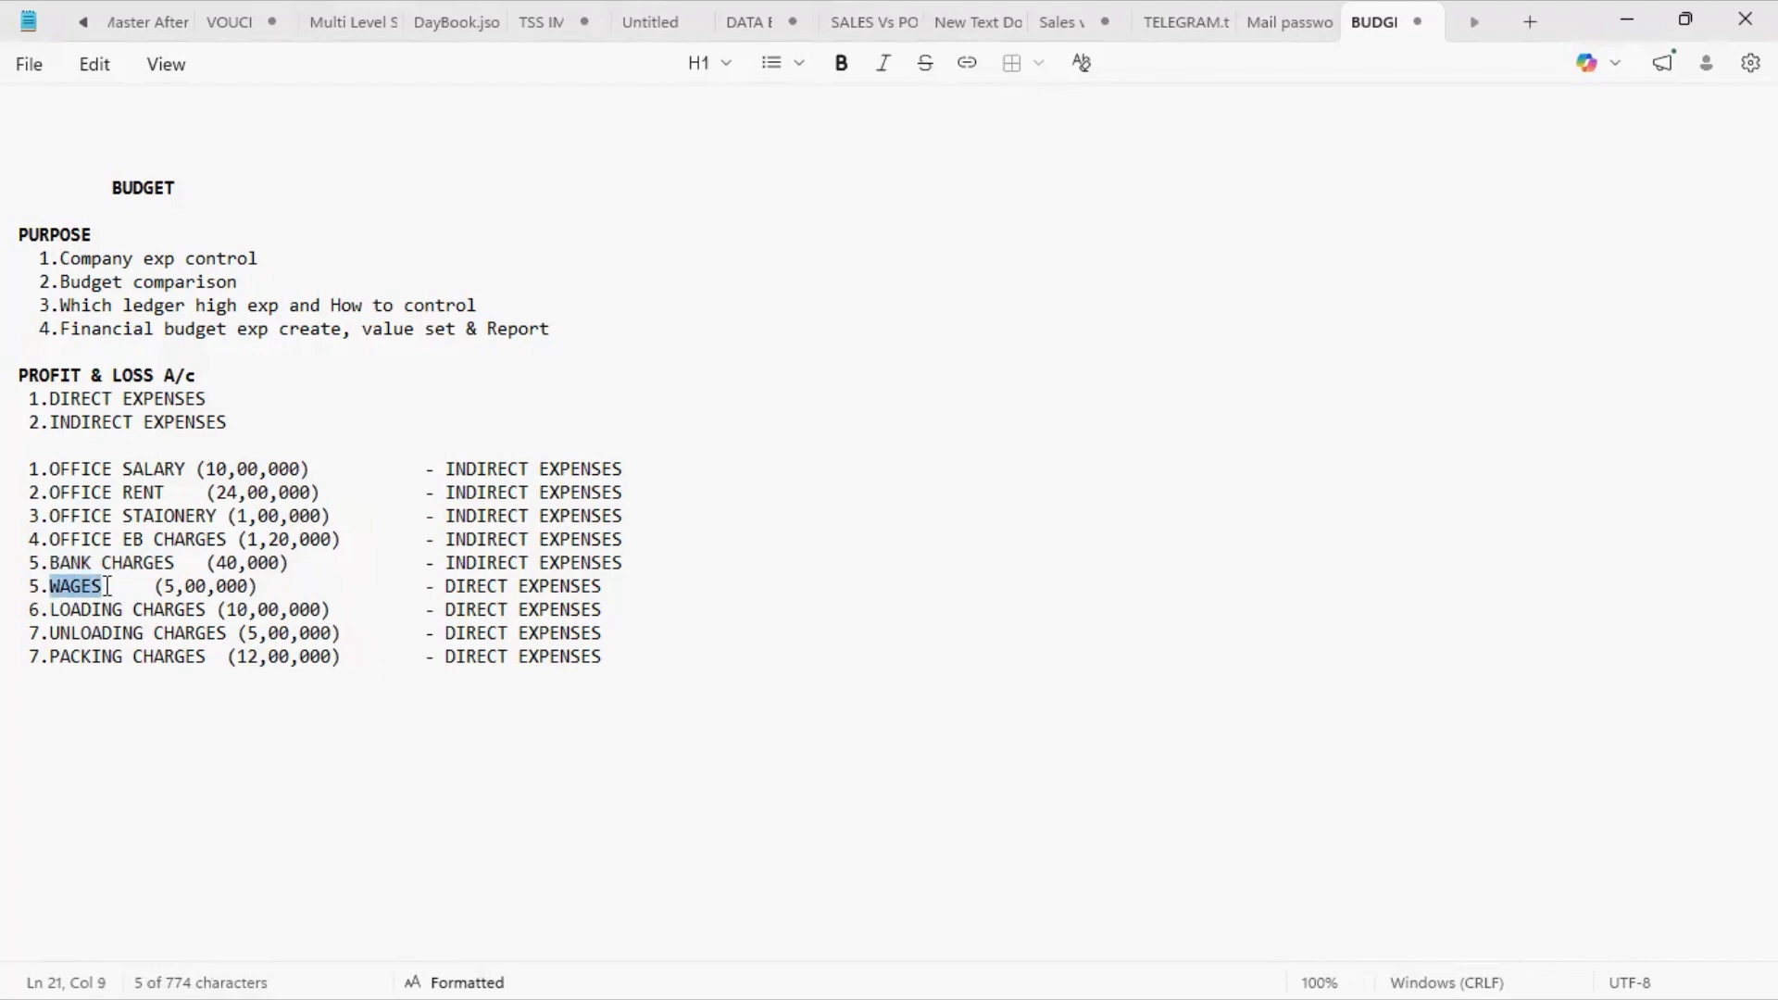
key(ctrl+c)
key(alt+Tab)
key(ctrl+alt+v)
key(Return)
key(Return)
key(Return)
key(Return)
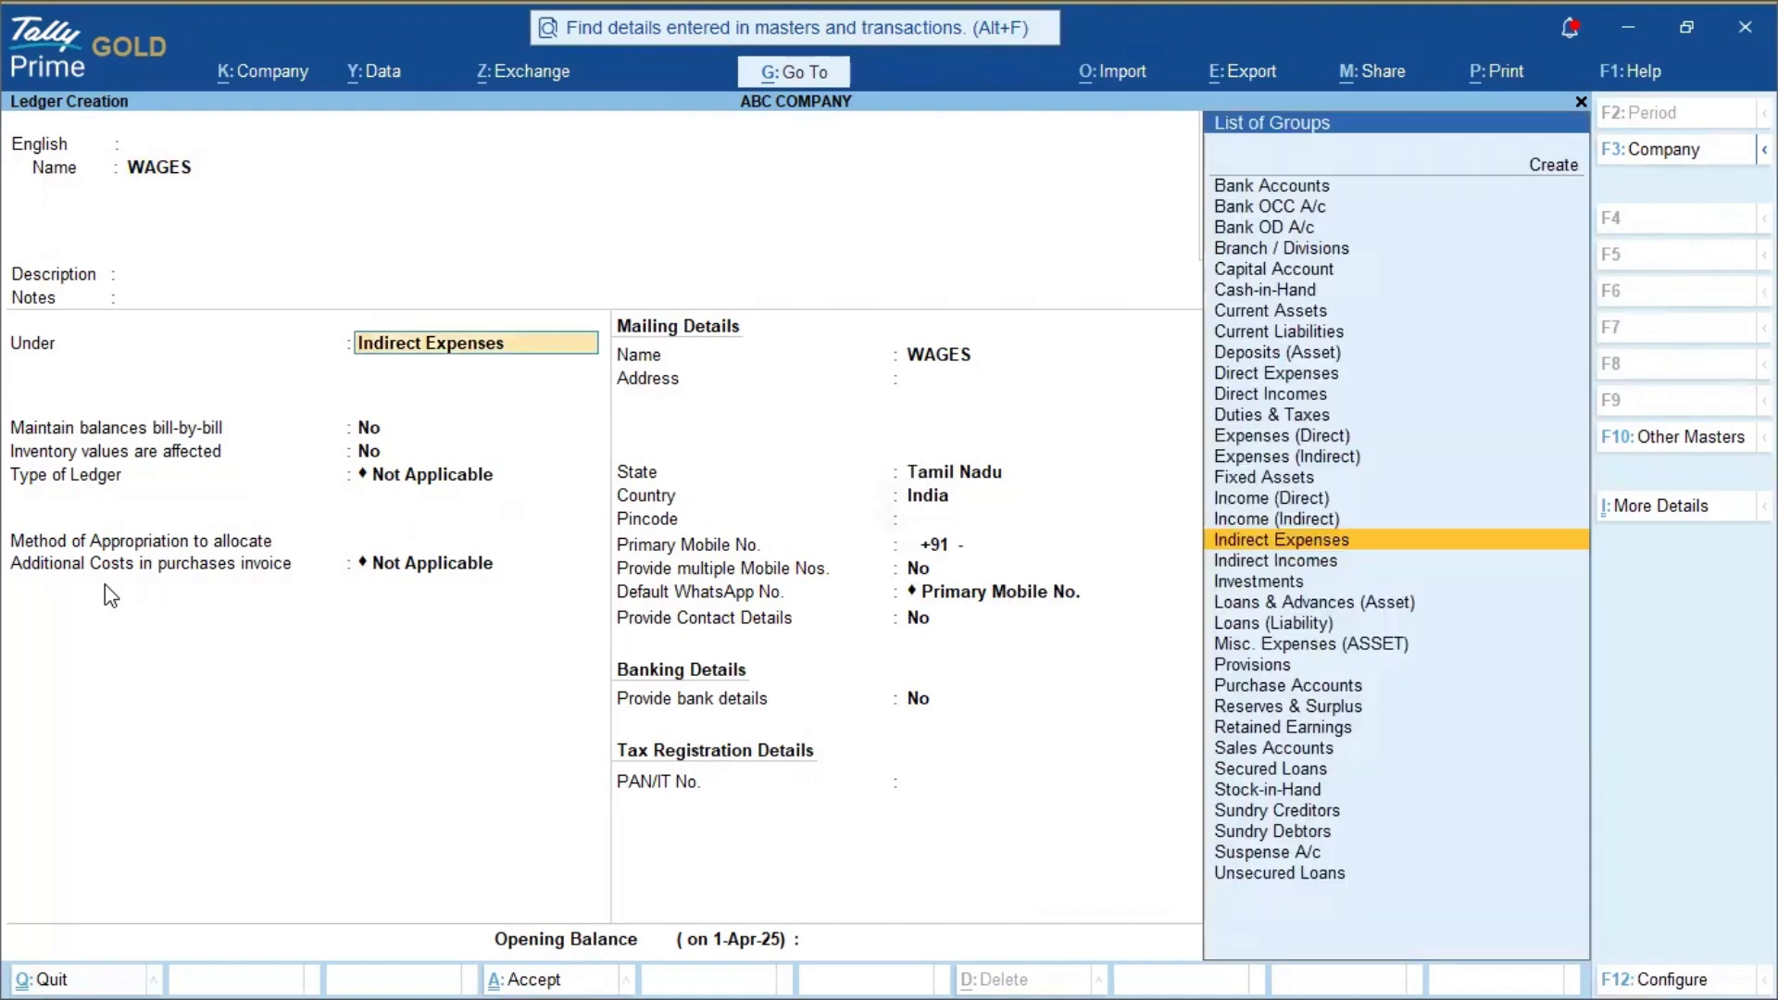
text(DIRECT)
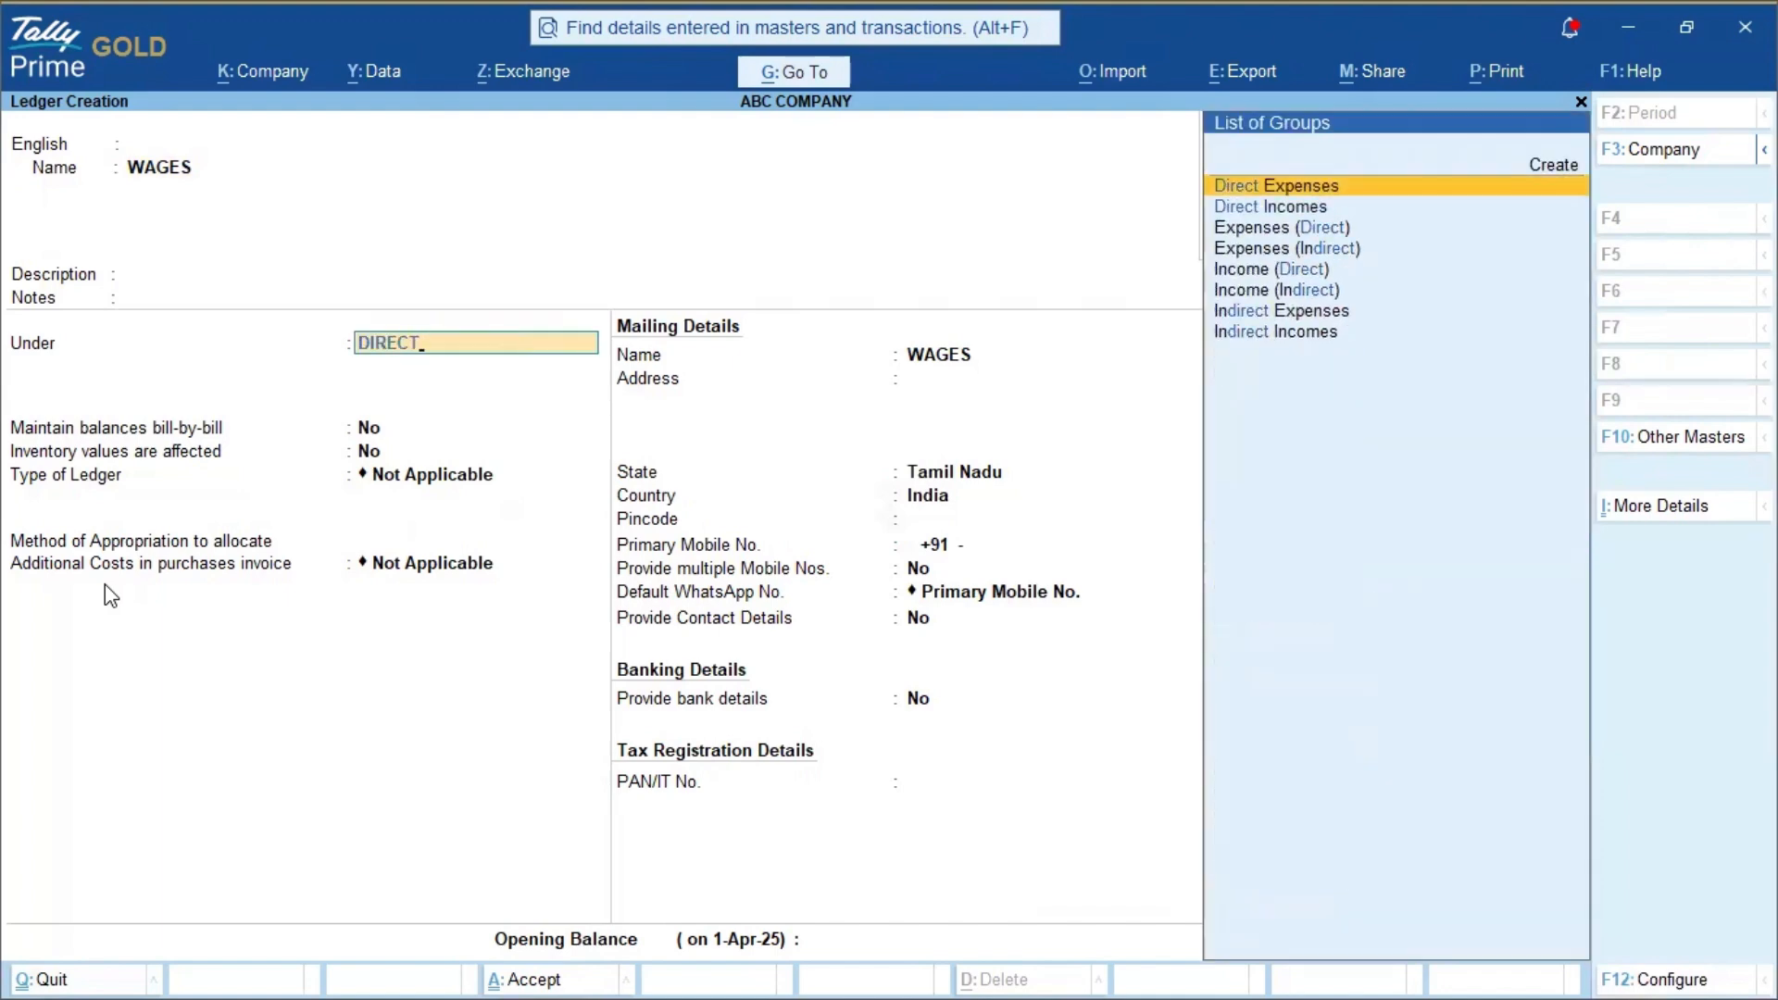
key(Return)
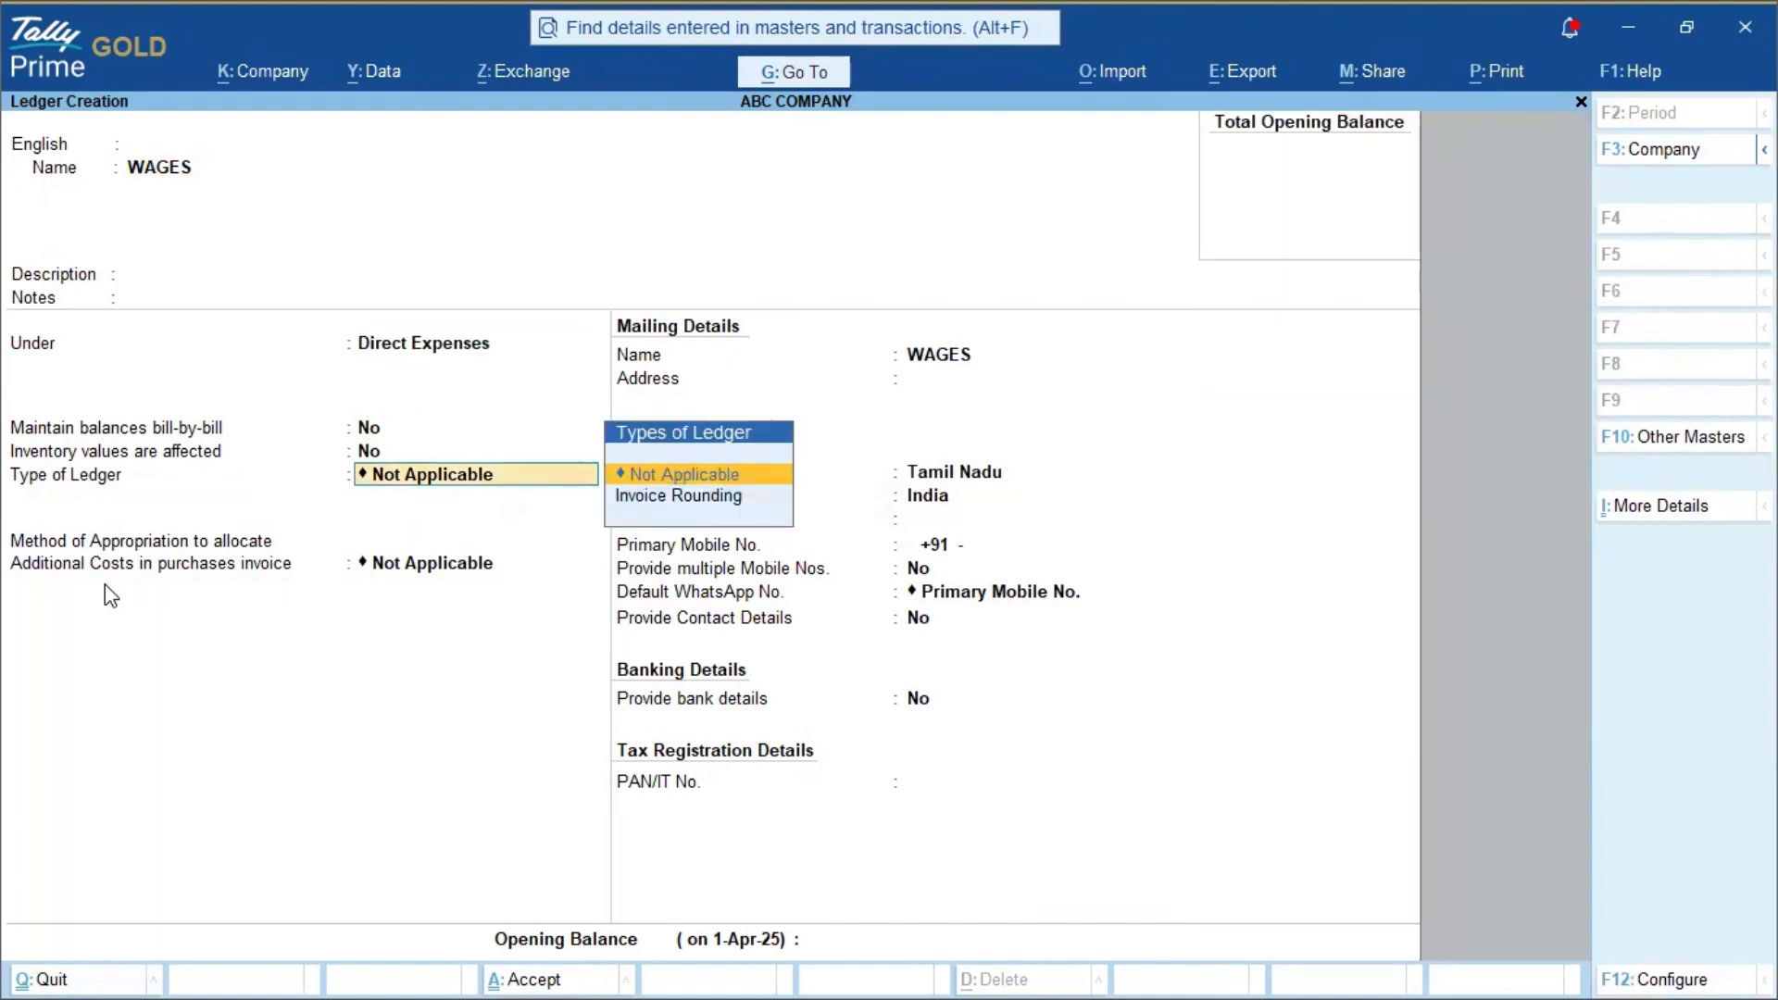
key(ctrl+a)
- Copy LOADING CHARGES from the budget notes and save it in TallyPrime as a ledger under Direct Expenses
key(alt+Tab)
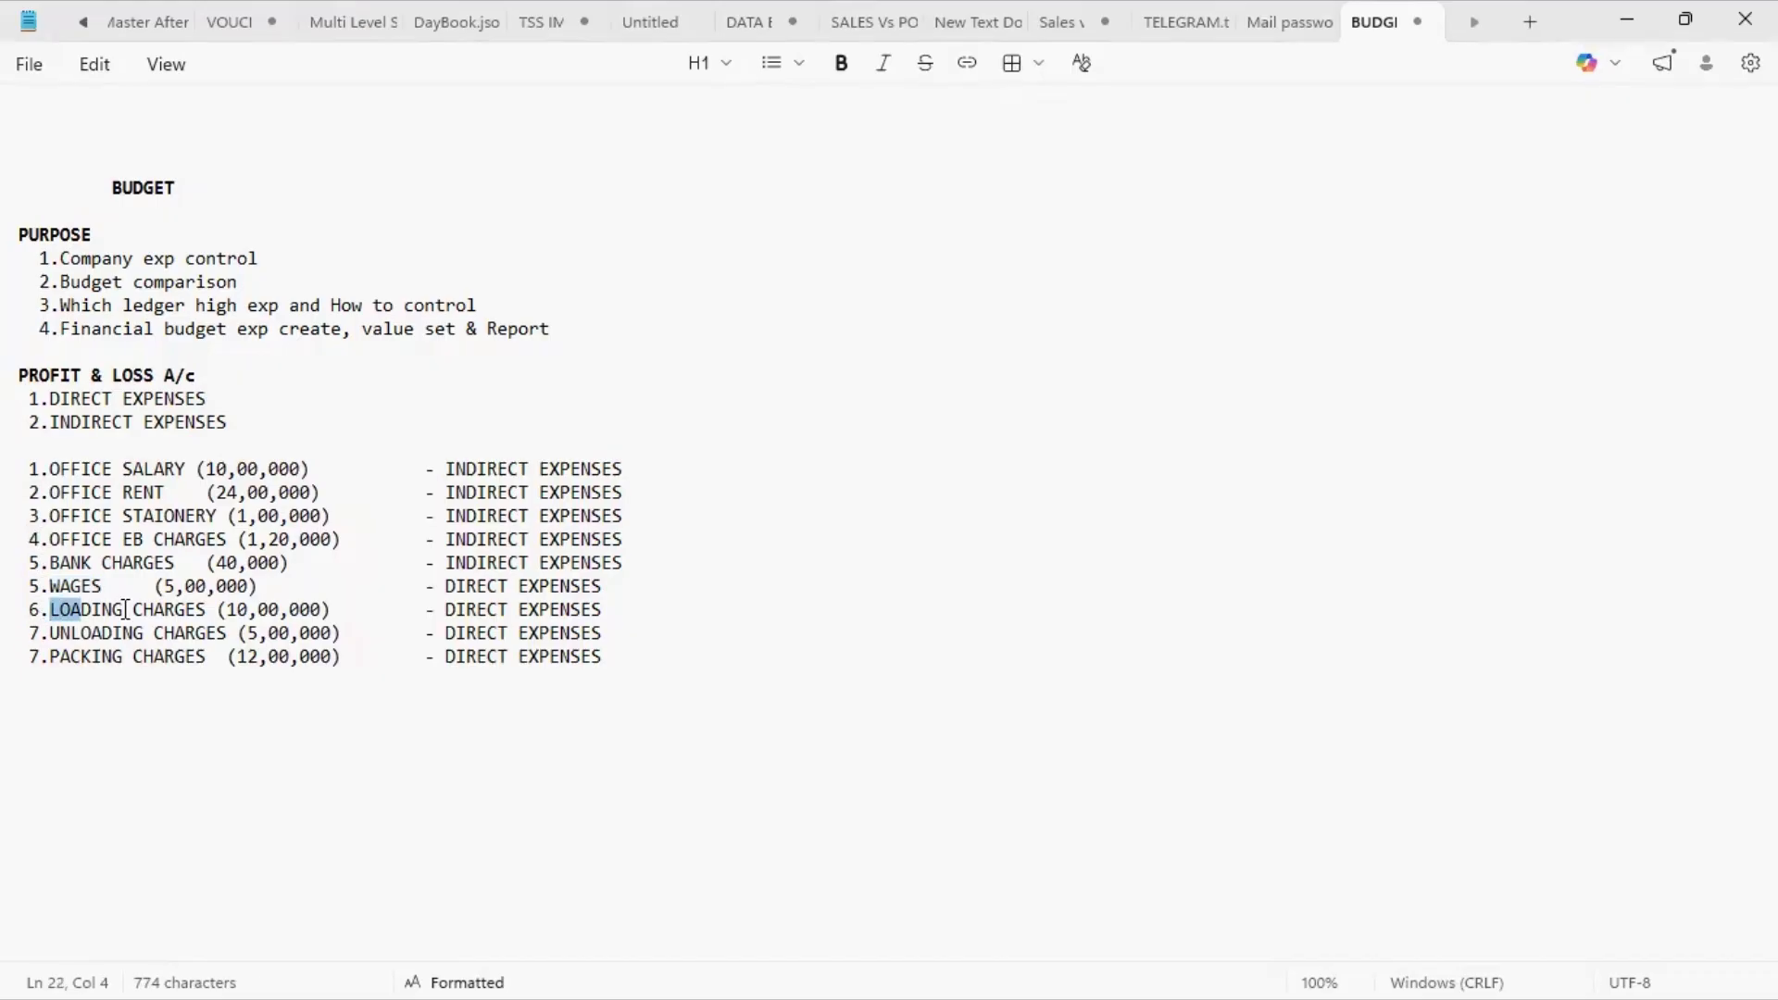
drag(49, 609, 205, 610)
key(ctrl+c)
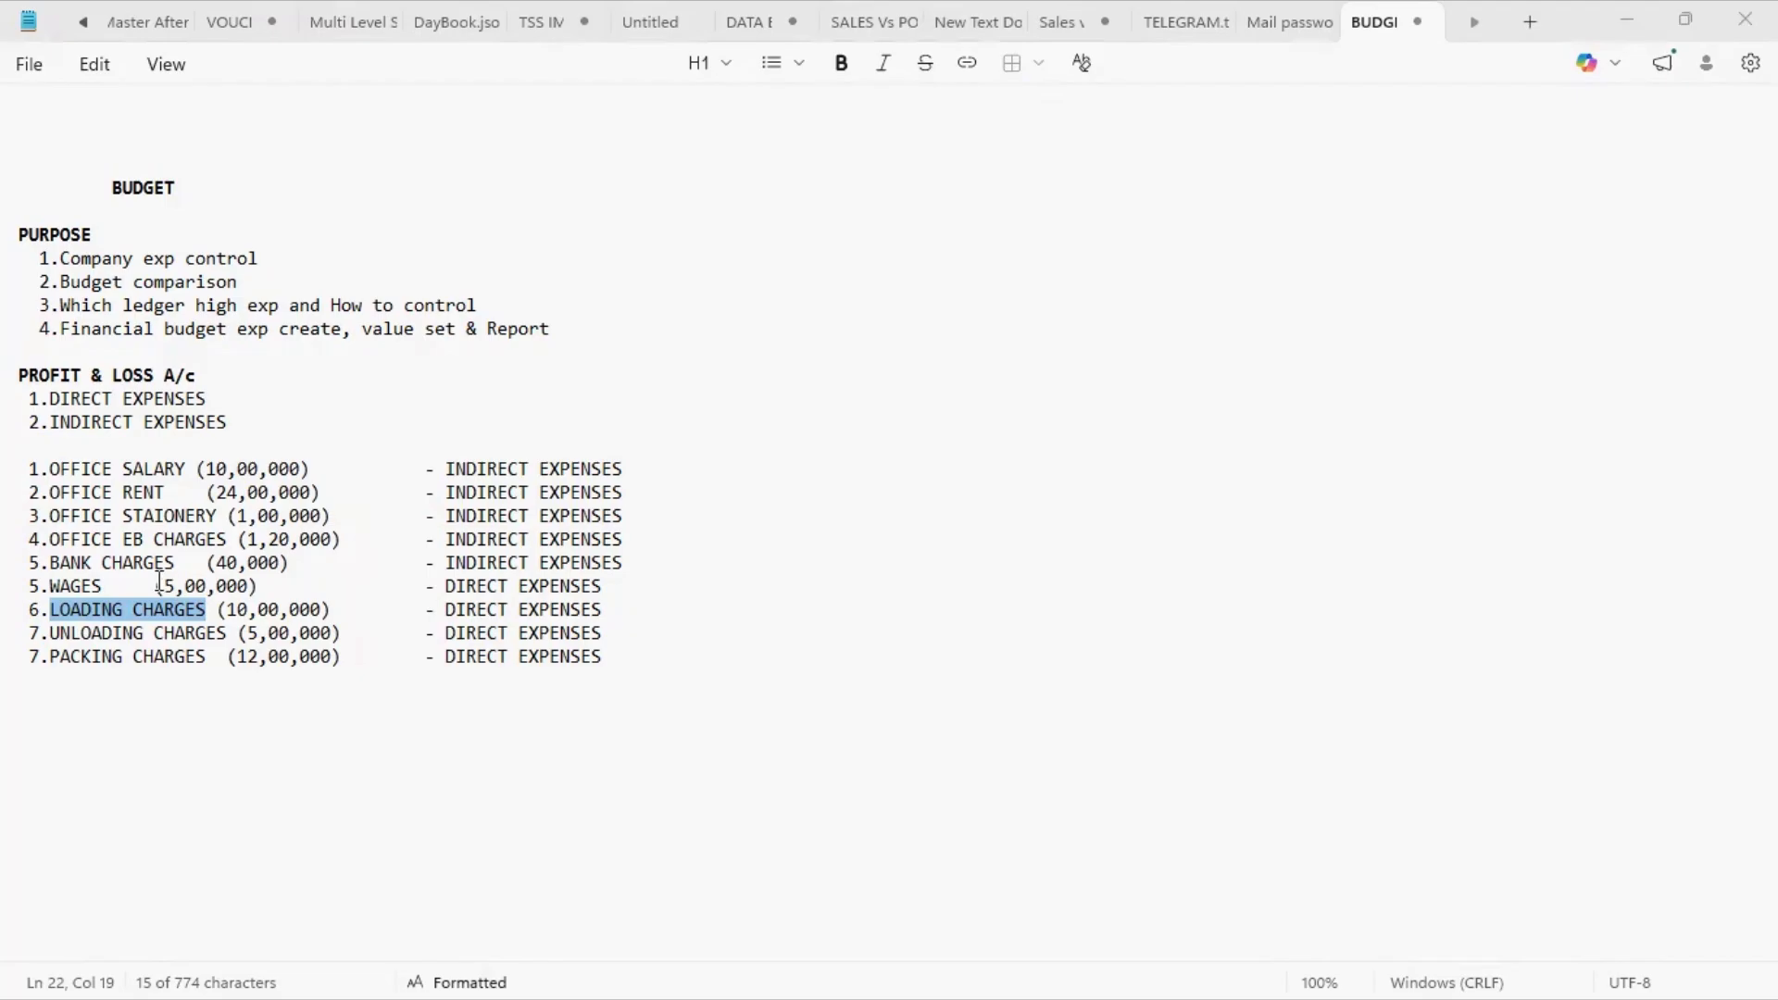
key(alt+Tab)
key(ctrl+v)
key(Return)
key(Return)
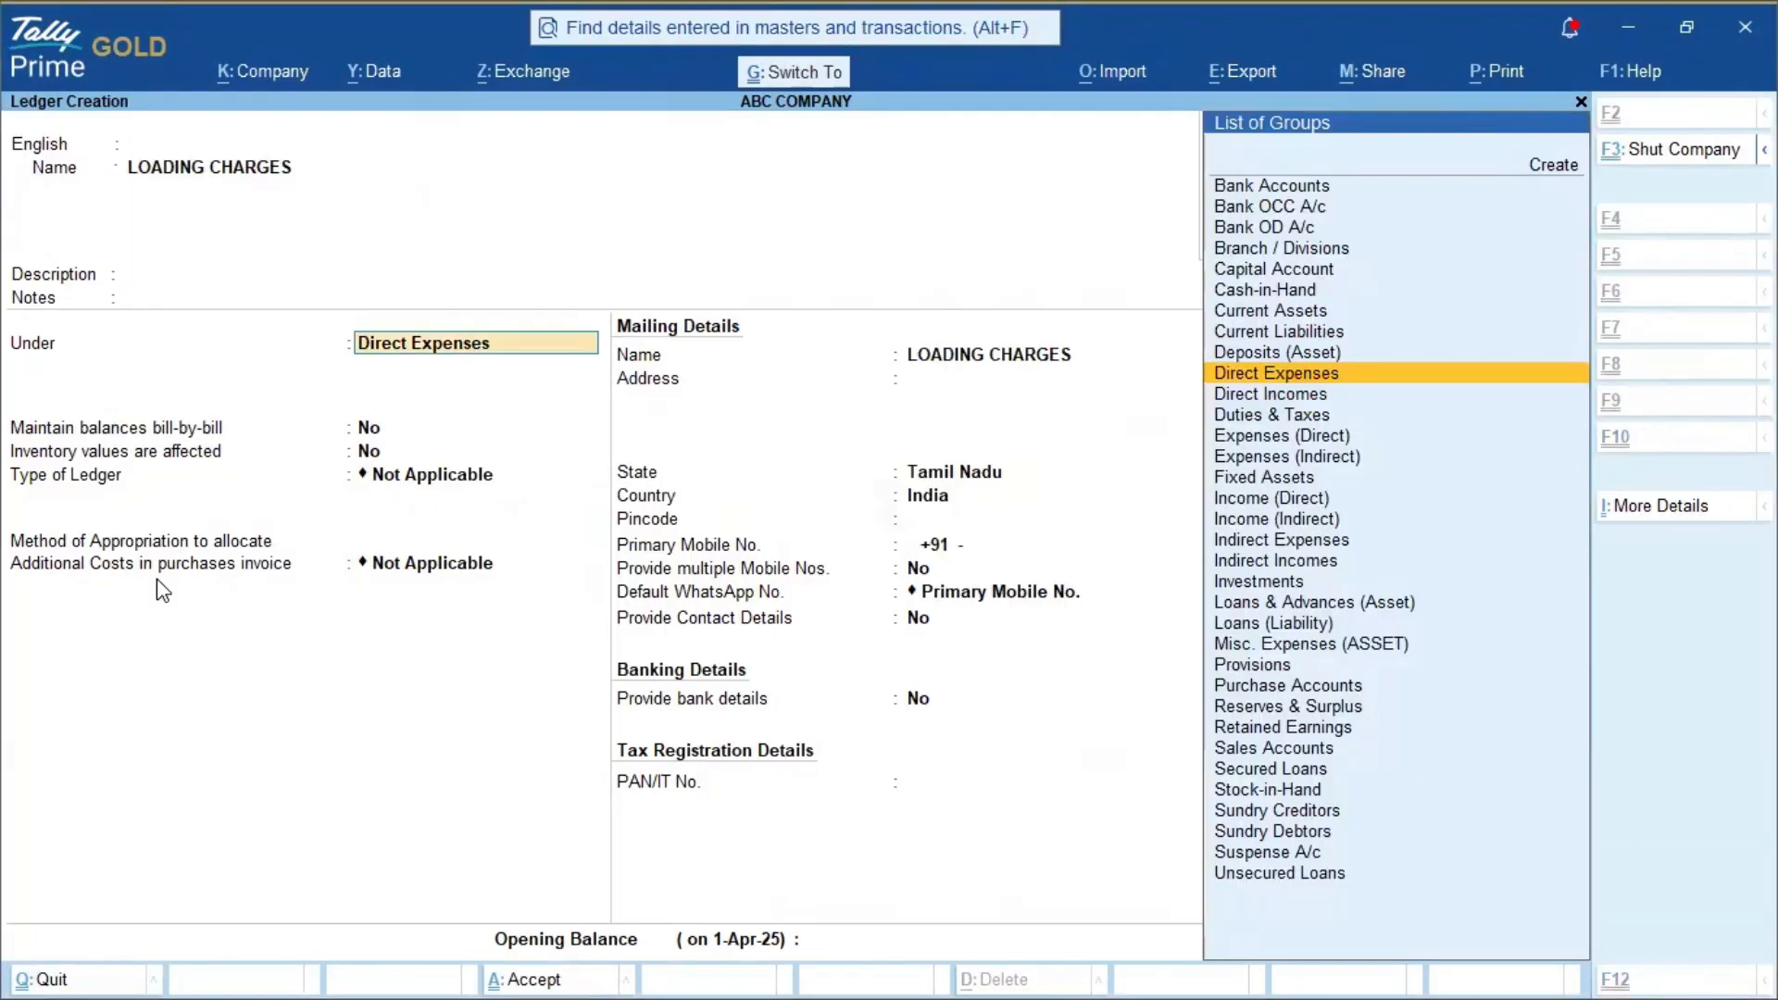
key(ctrl+a)
- Copy UNLOADING CHARGES from the budget notes and save it in TallyPrime as a ledger under Direct Expenses
key(alt+Tab)
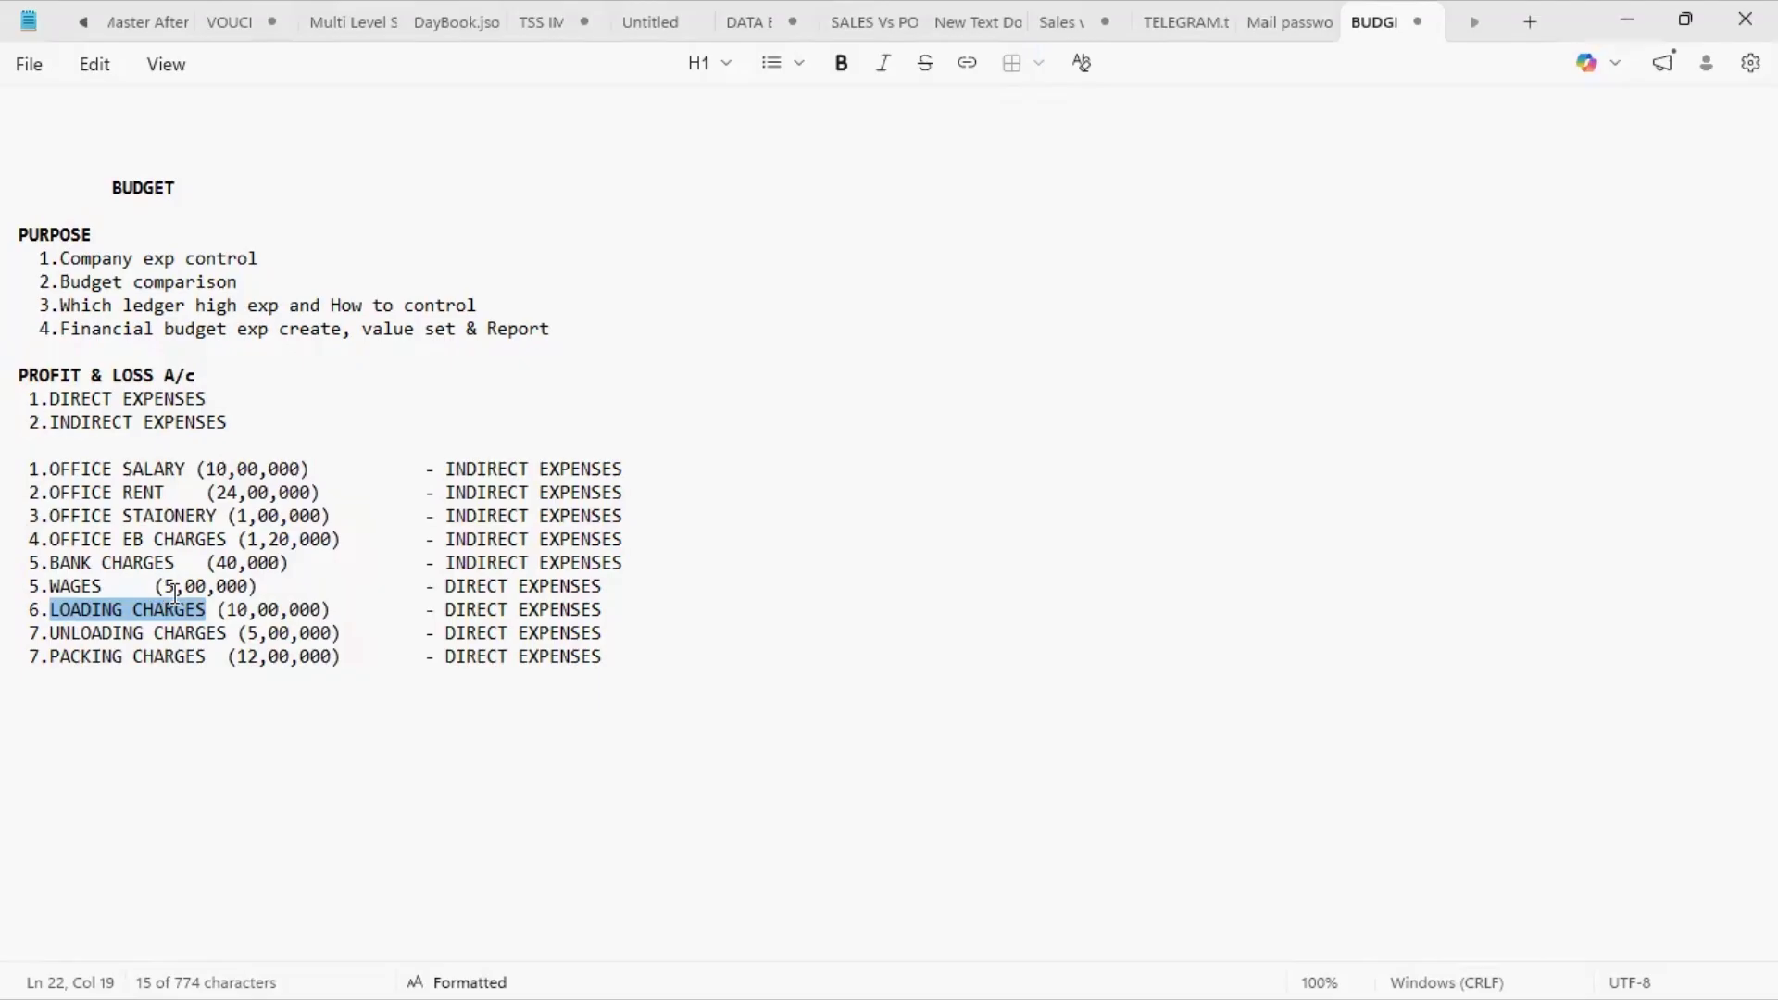
drag(52, 633, 234, 631)
key(alt+Tab)
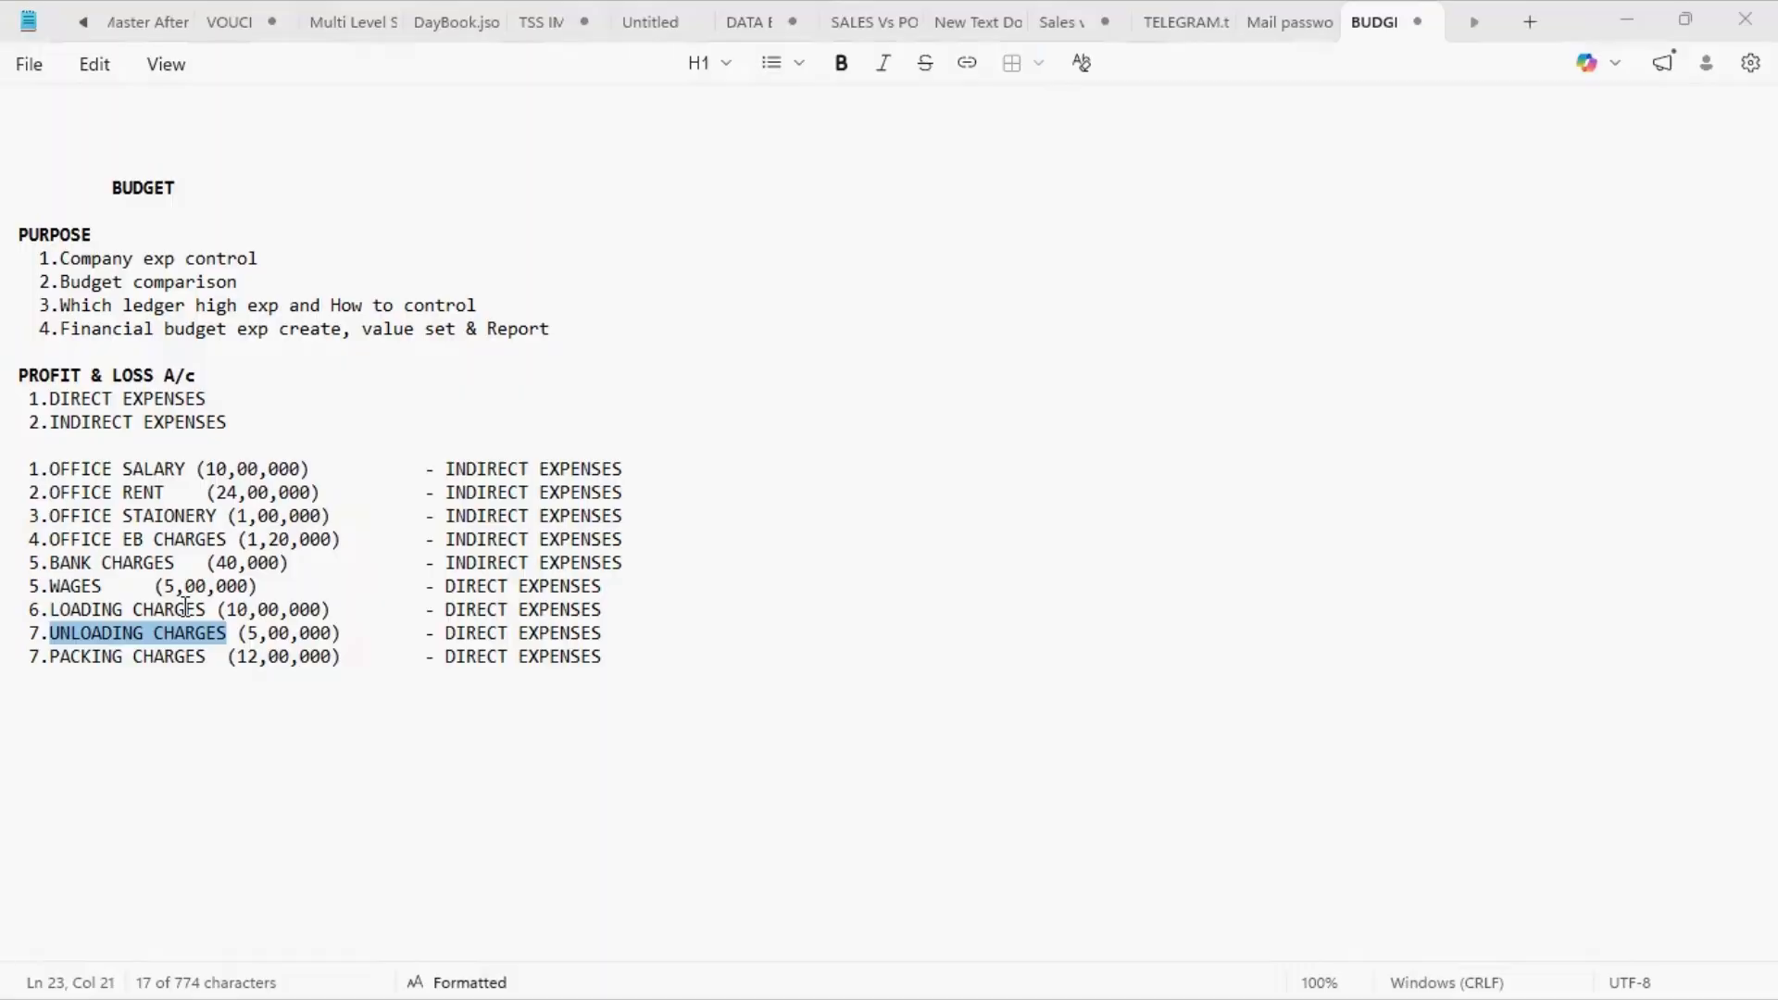
key(ctrl+v)
key(Return)
key(ctrl+a)
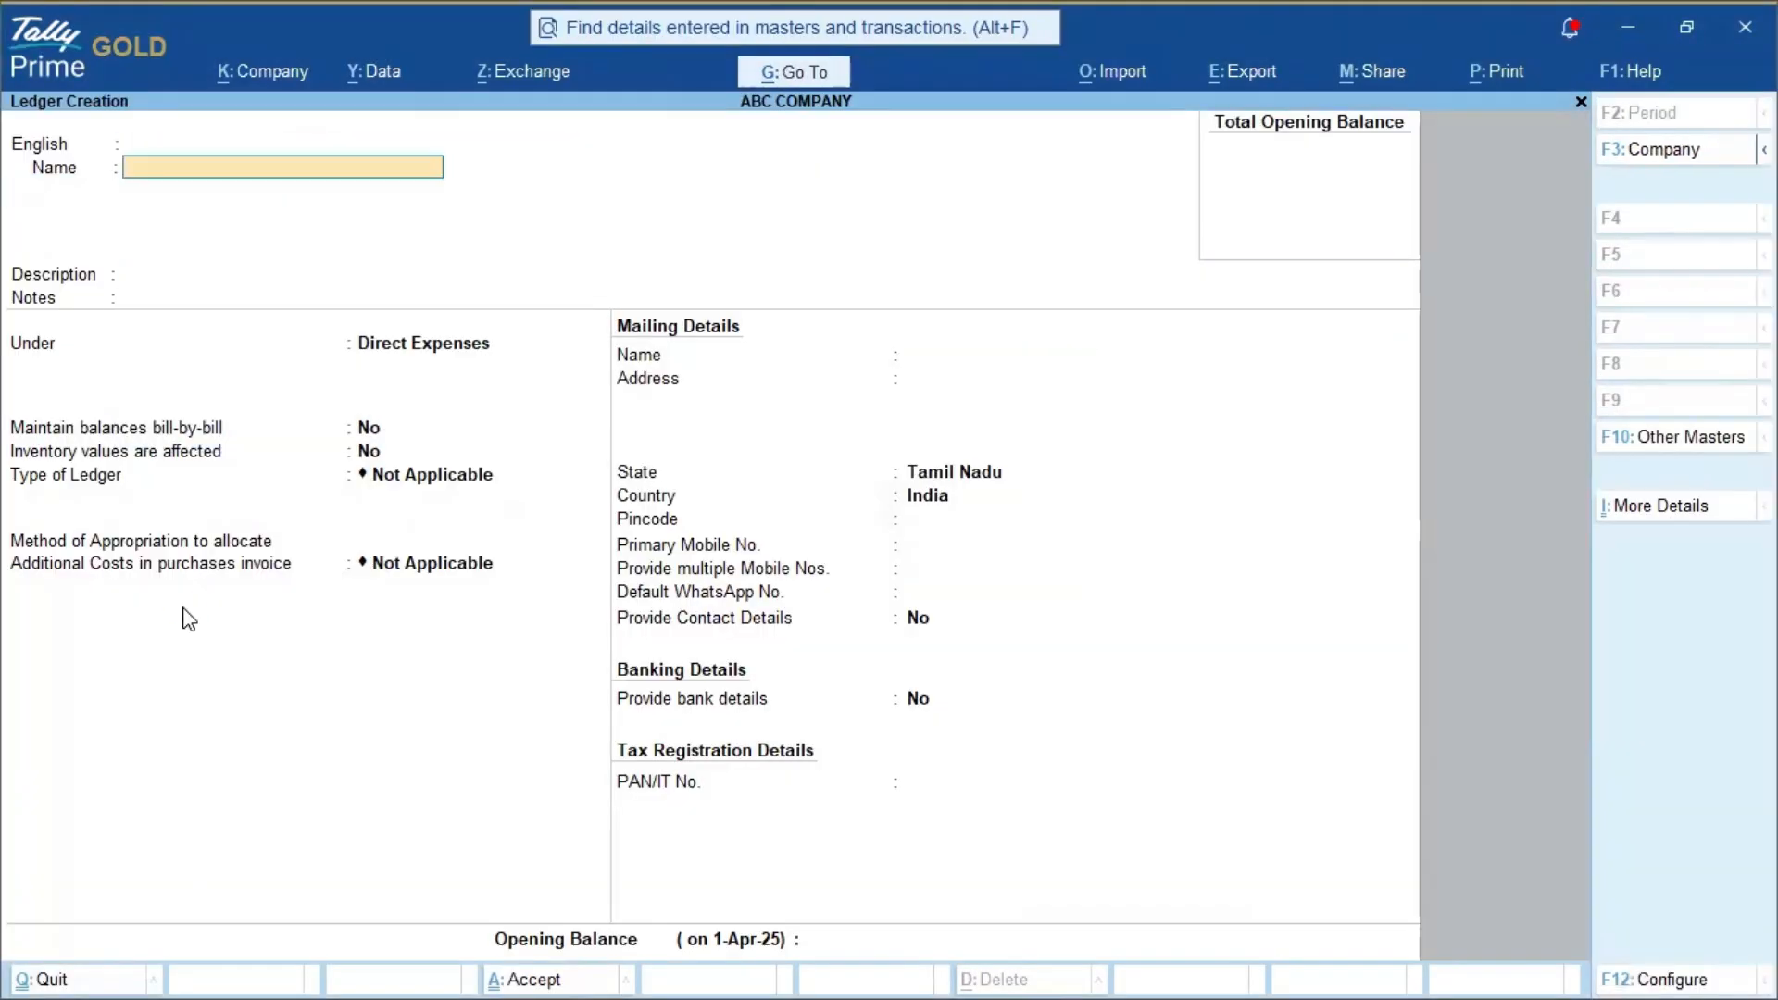
- Copy PACKING CHARGES from the budget notes, save it in TallyPrime as a Direct Expenses ledger, and quit ledger creation
key(alt+Tab)
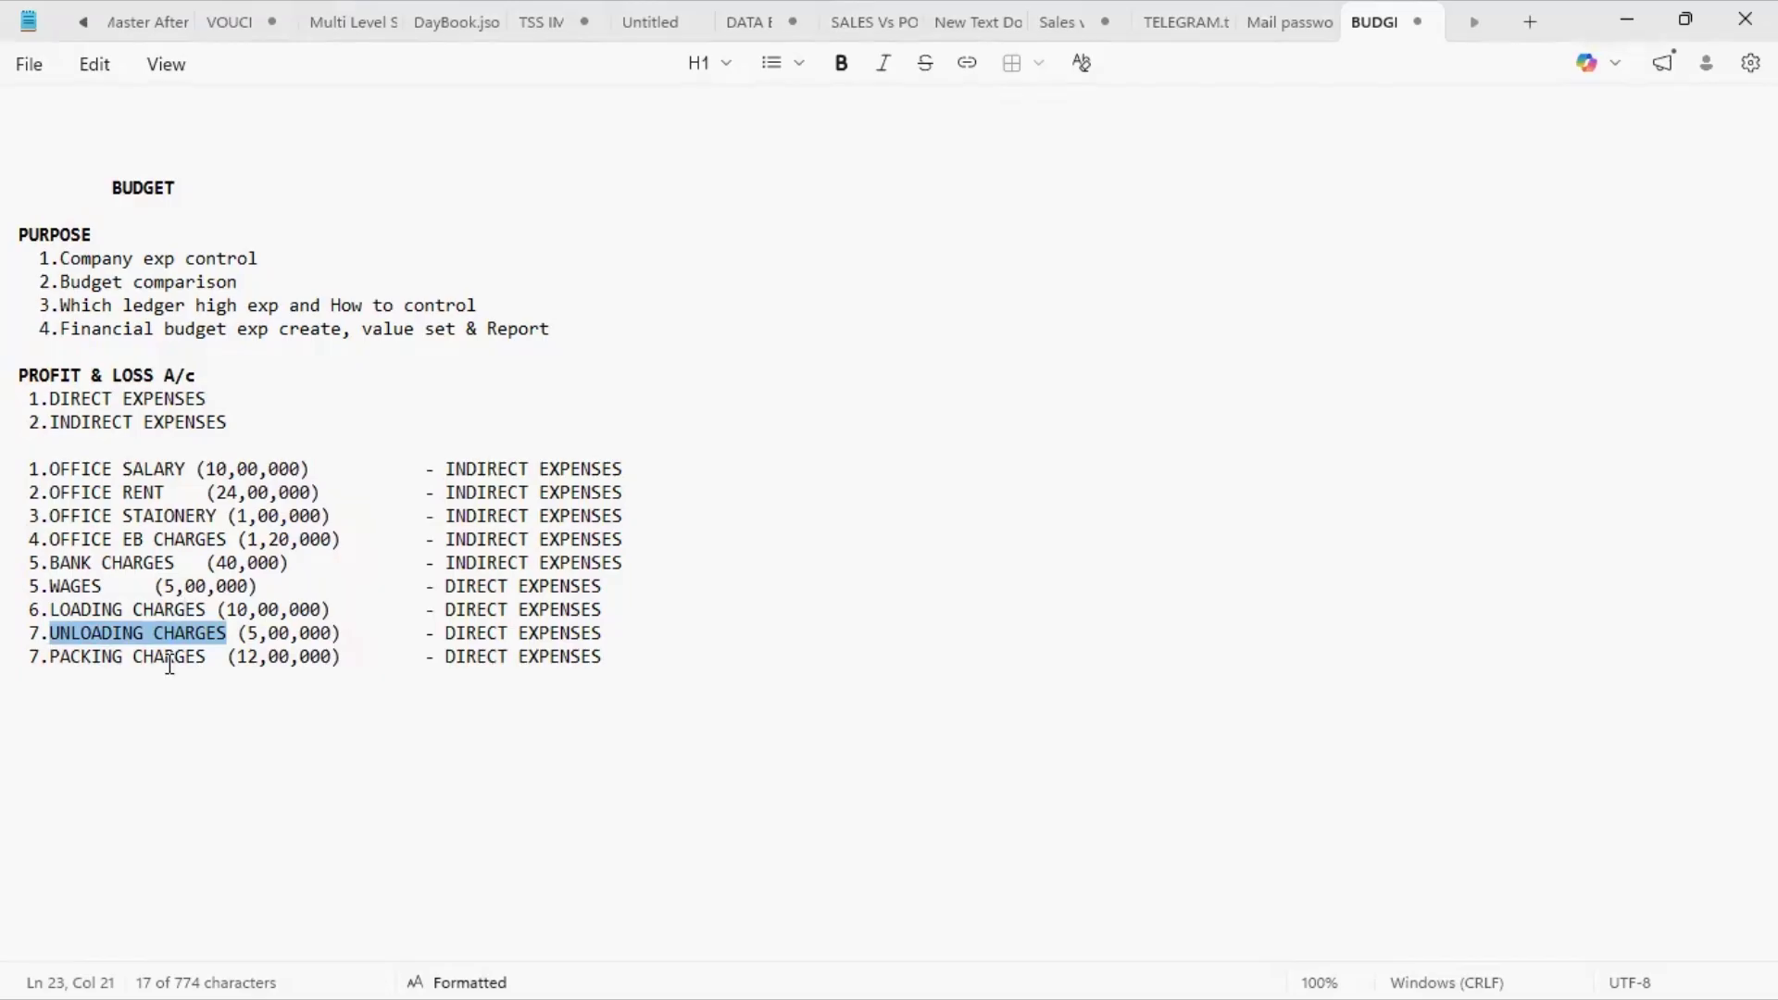
drag(106, 656, 219, 658)
key(ctrl+c)
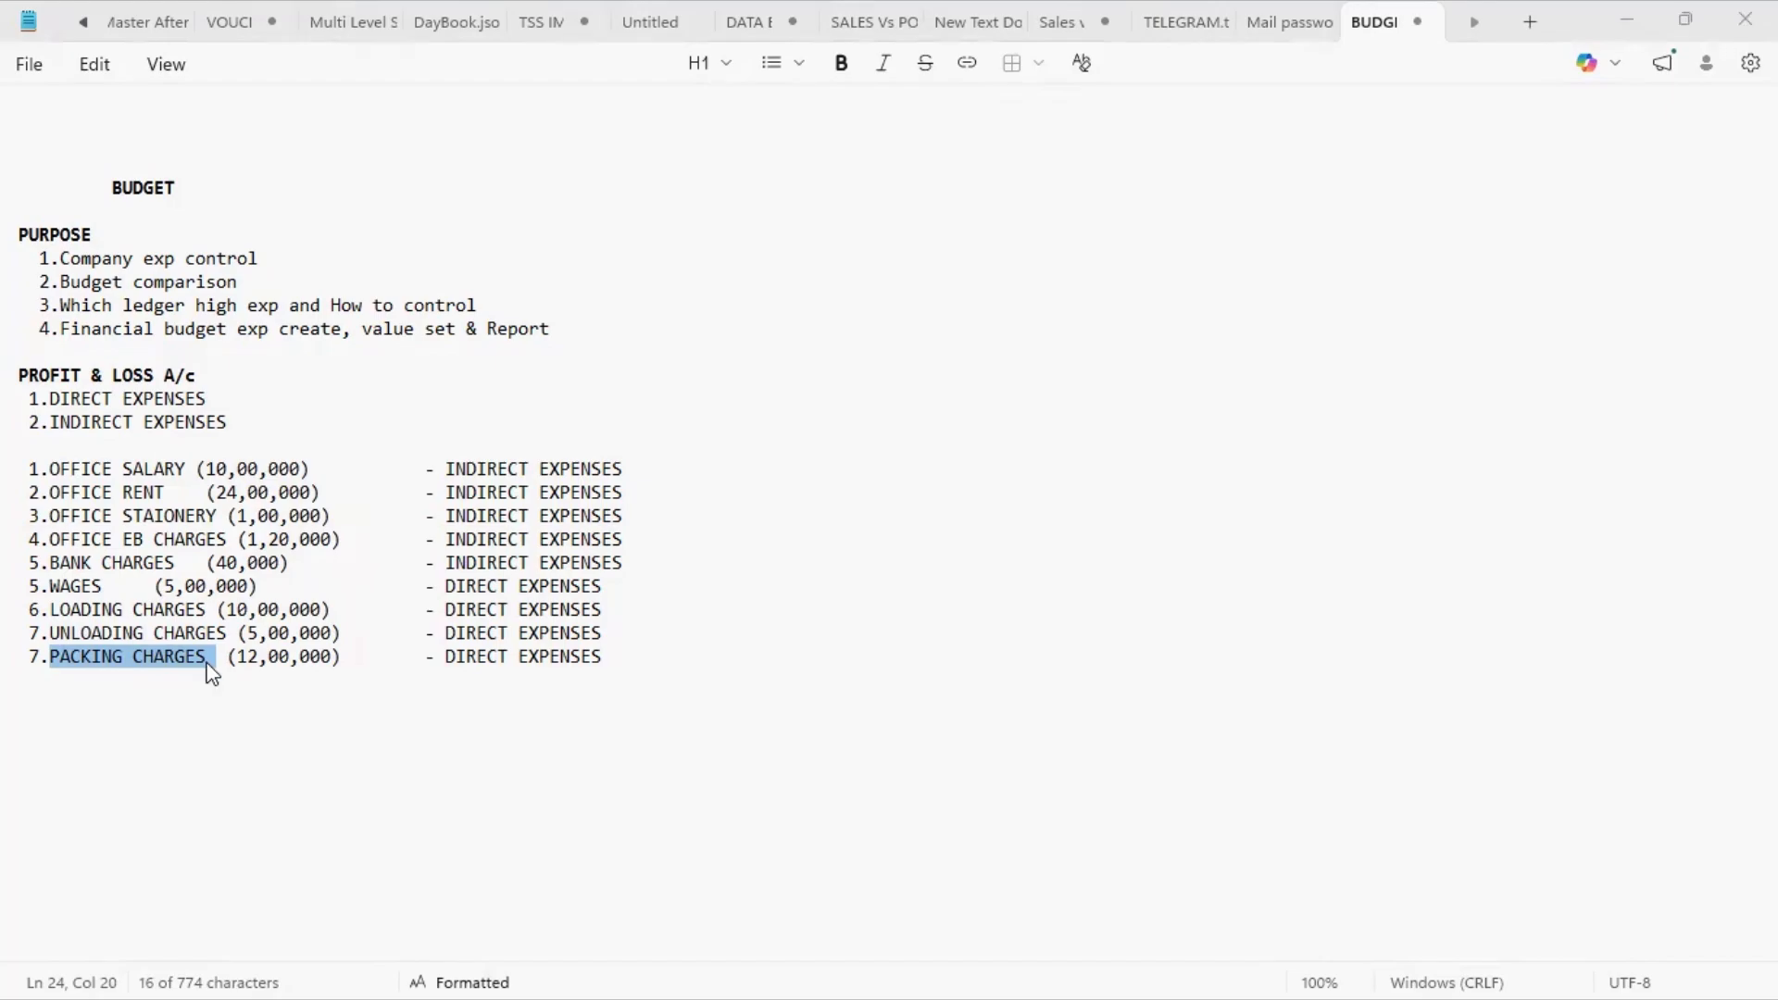
key(alt+Tab)
key(ctrl+v)
key(Return)
key(Return)
key(Return)
key(Return)
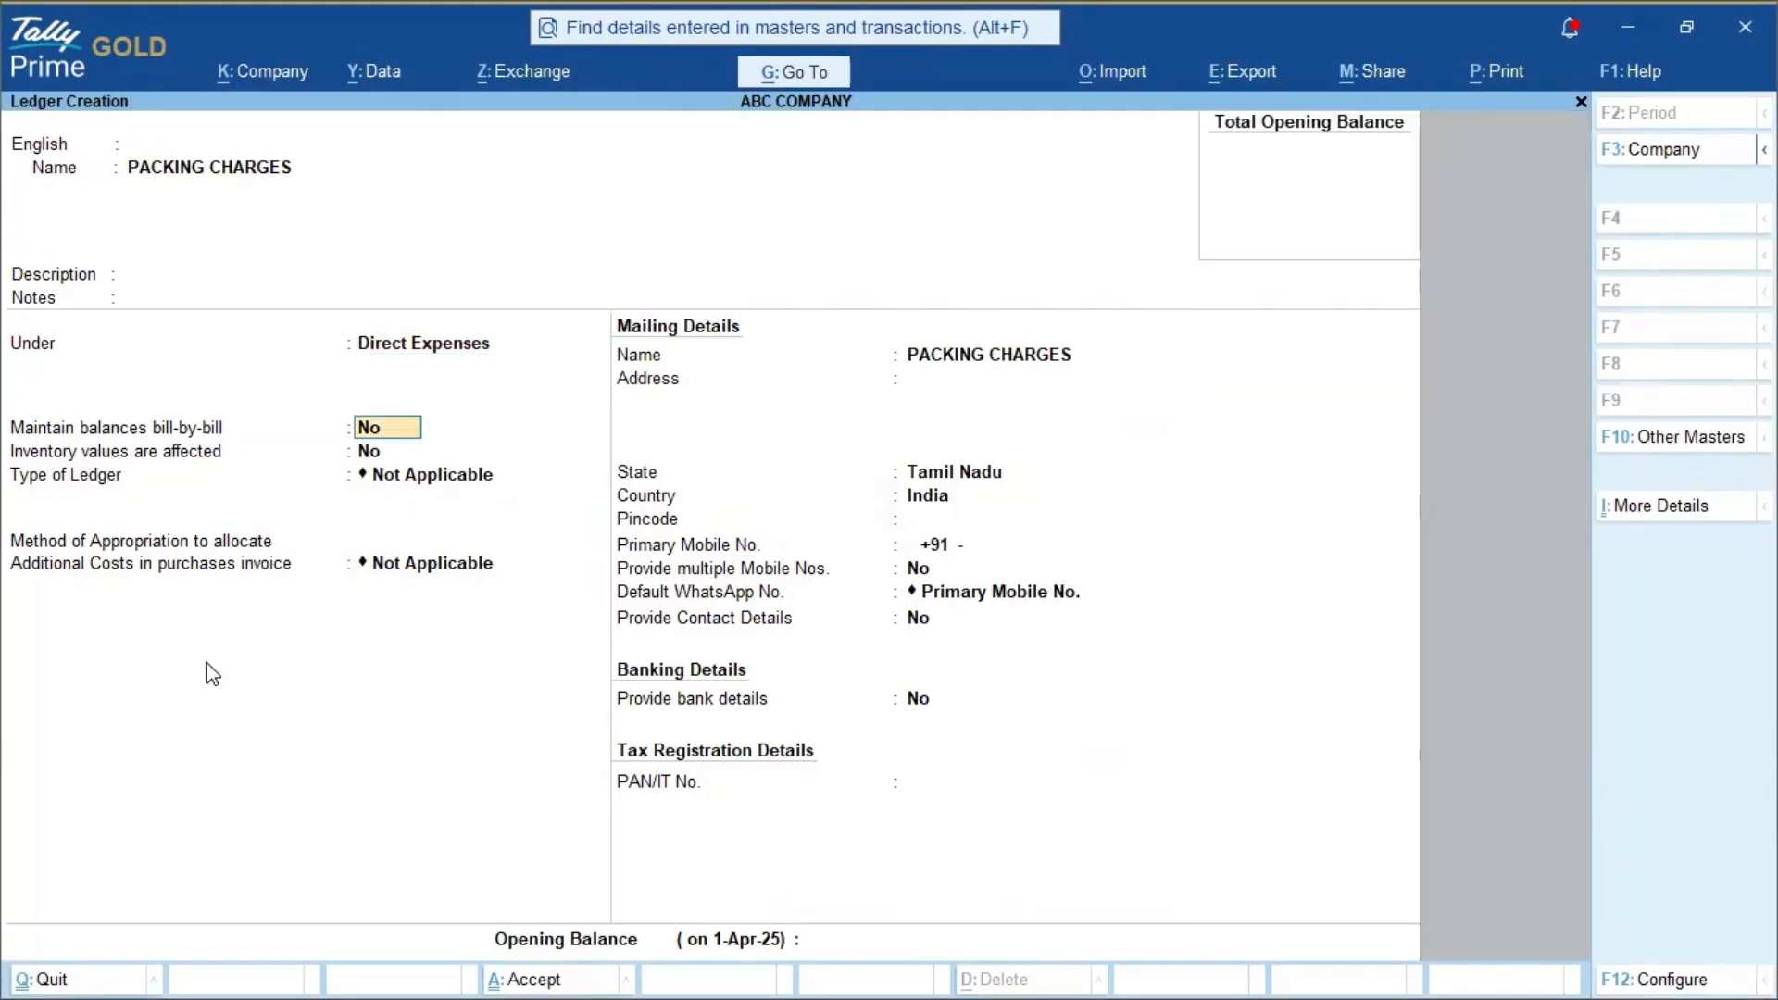
key(ctrl+a)
key(Escape)
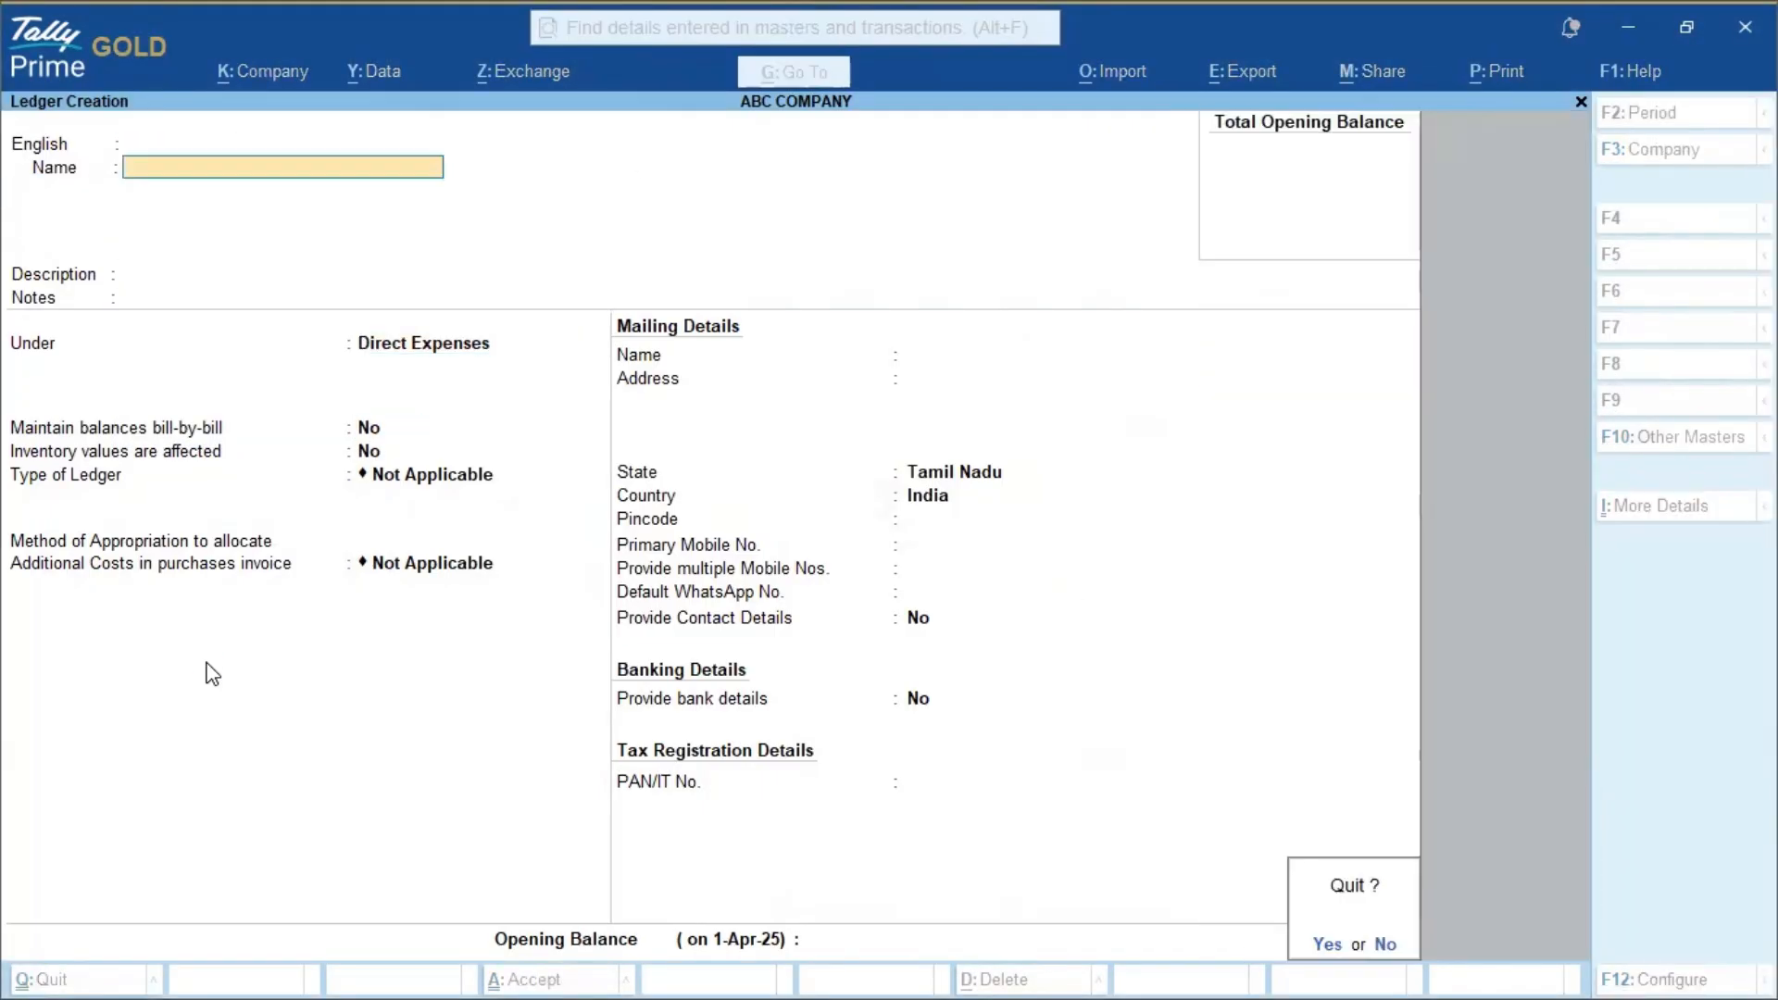
key(Return)
- Review the list of existing ledgers under master alteration, and return to the Gateway of Tally
key(a)
key(Down)
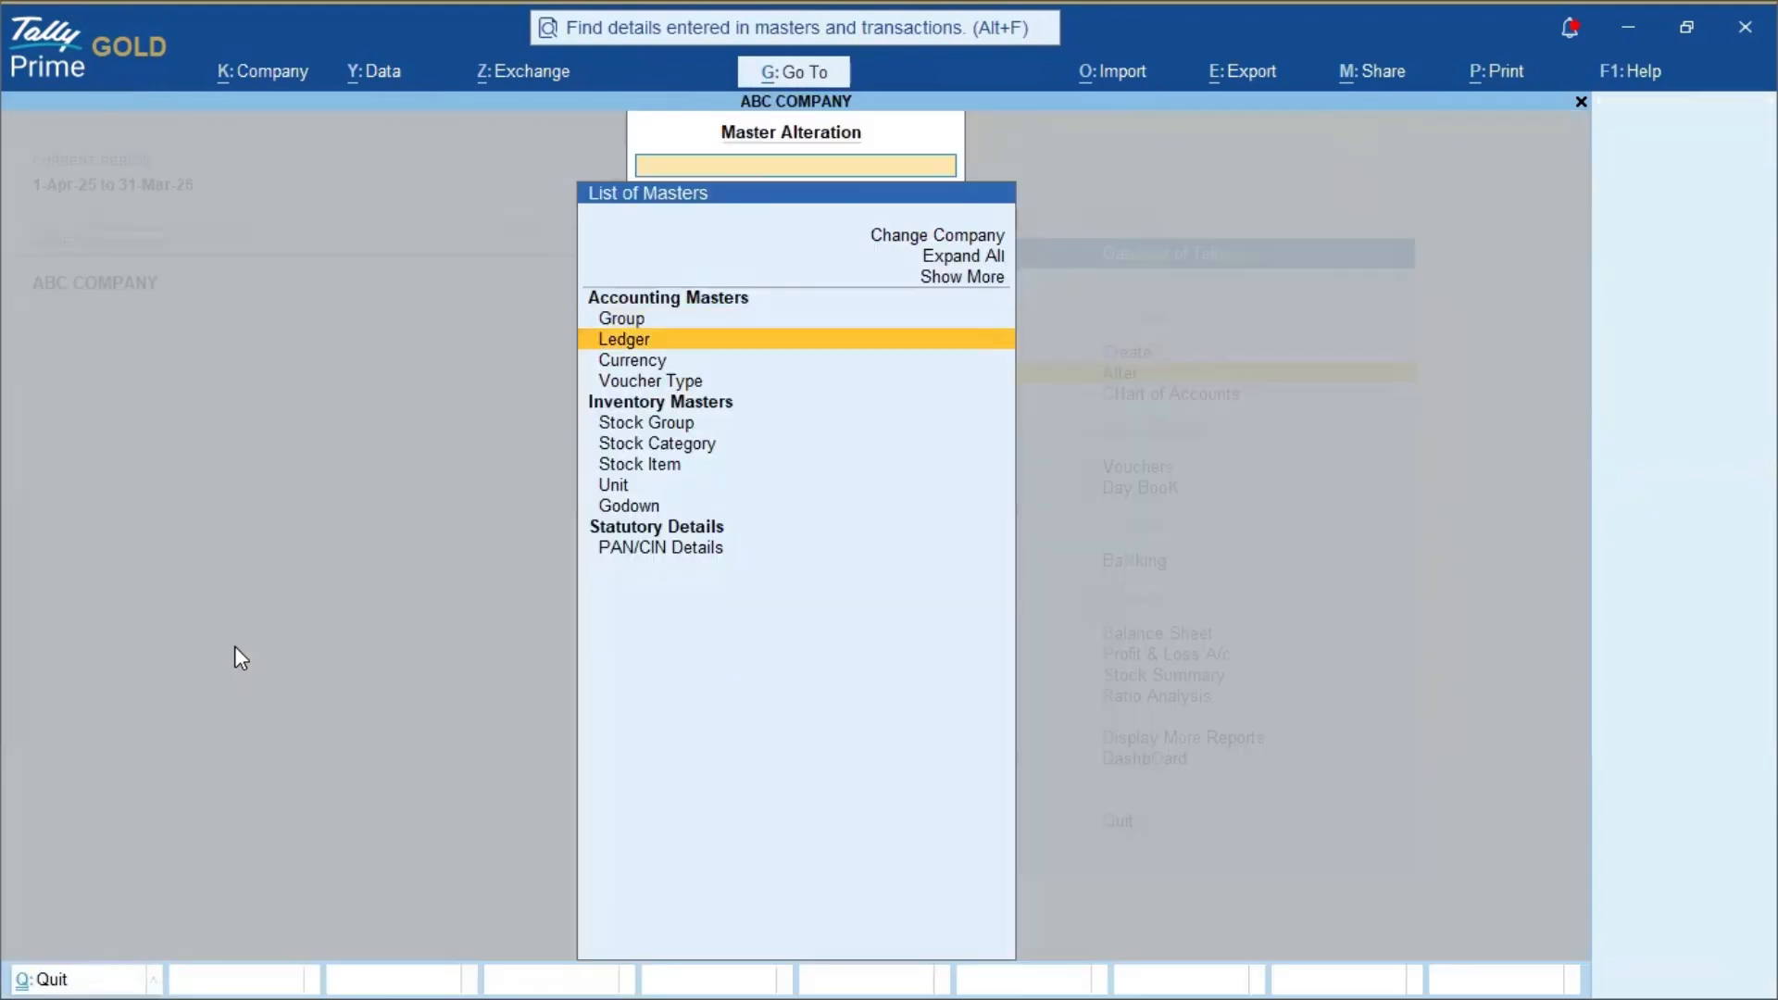
key(Return)
key(Down)
key(Down)
key(Down)
key(Down)
key(Down)
key(Down)
key(Down)
key(Down)
key(Down)
key(Down)
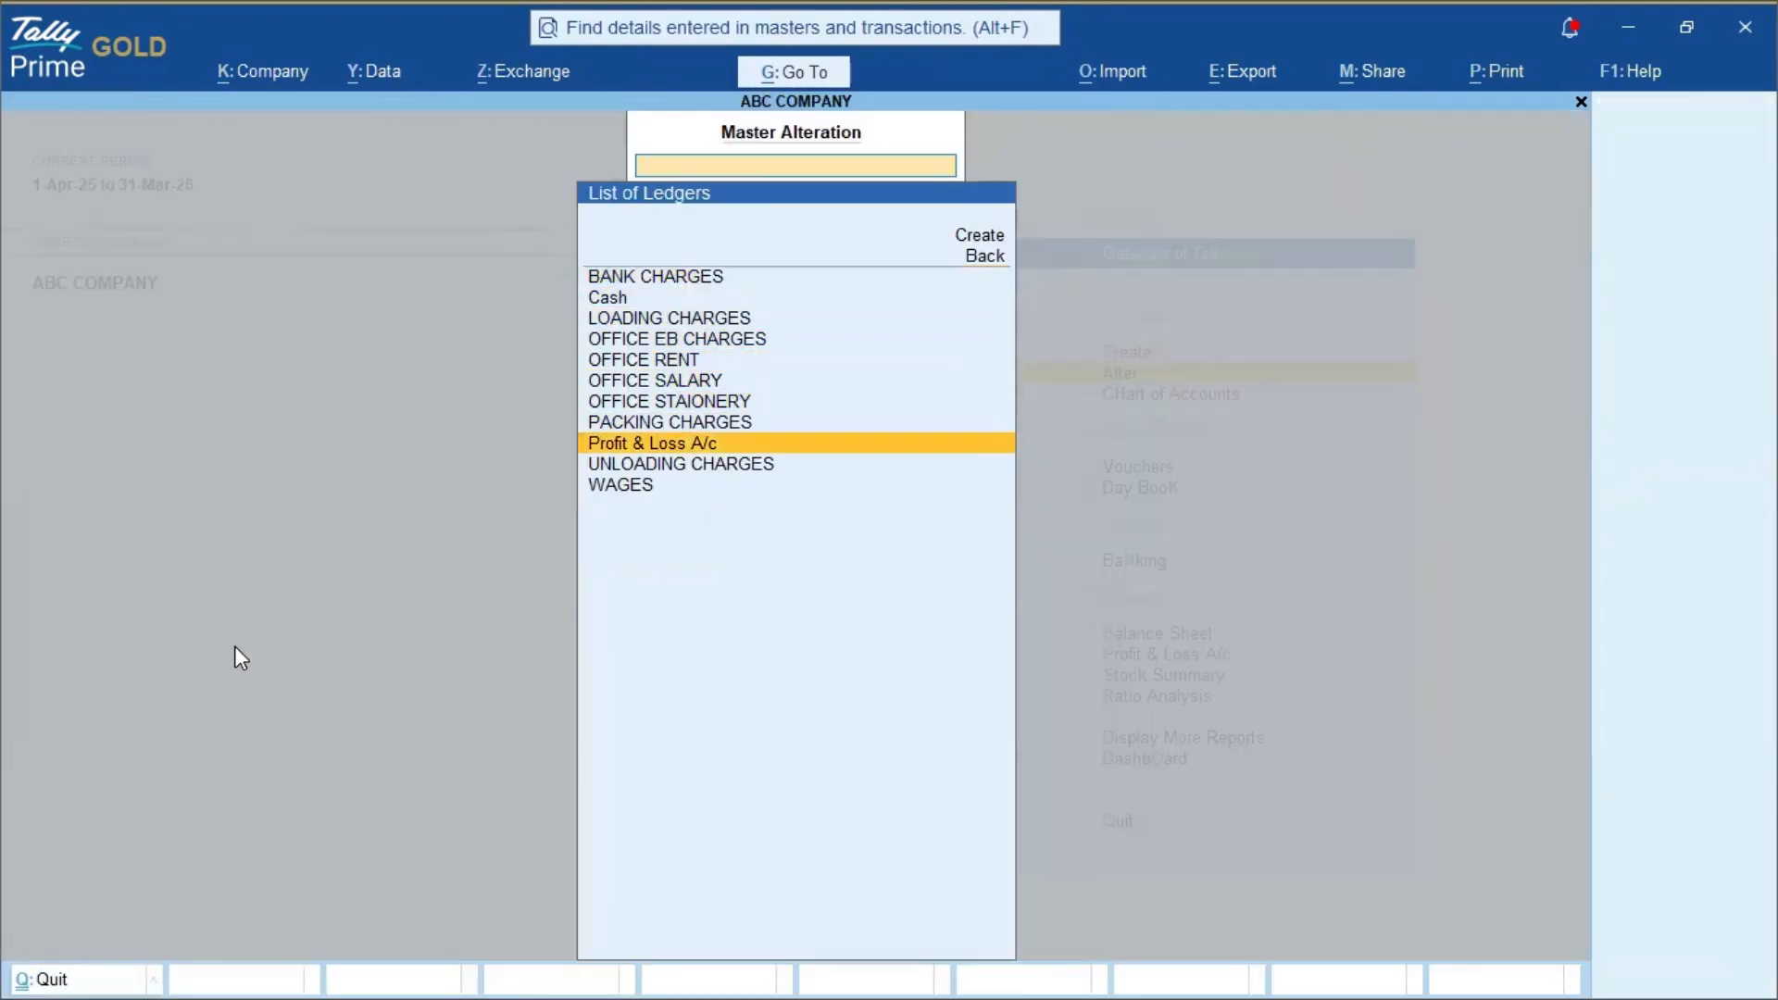
key(Escape)
key(Escape)
key(Escape)
key(Escape)
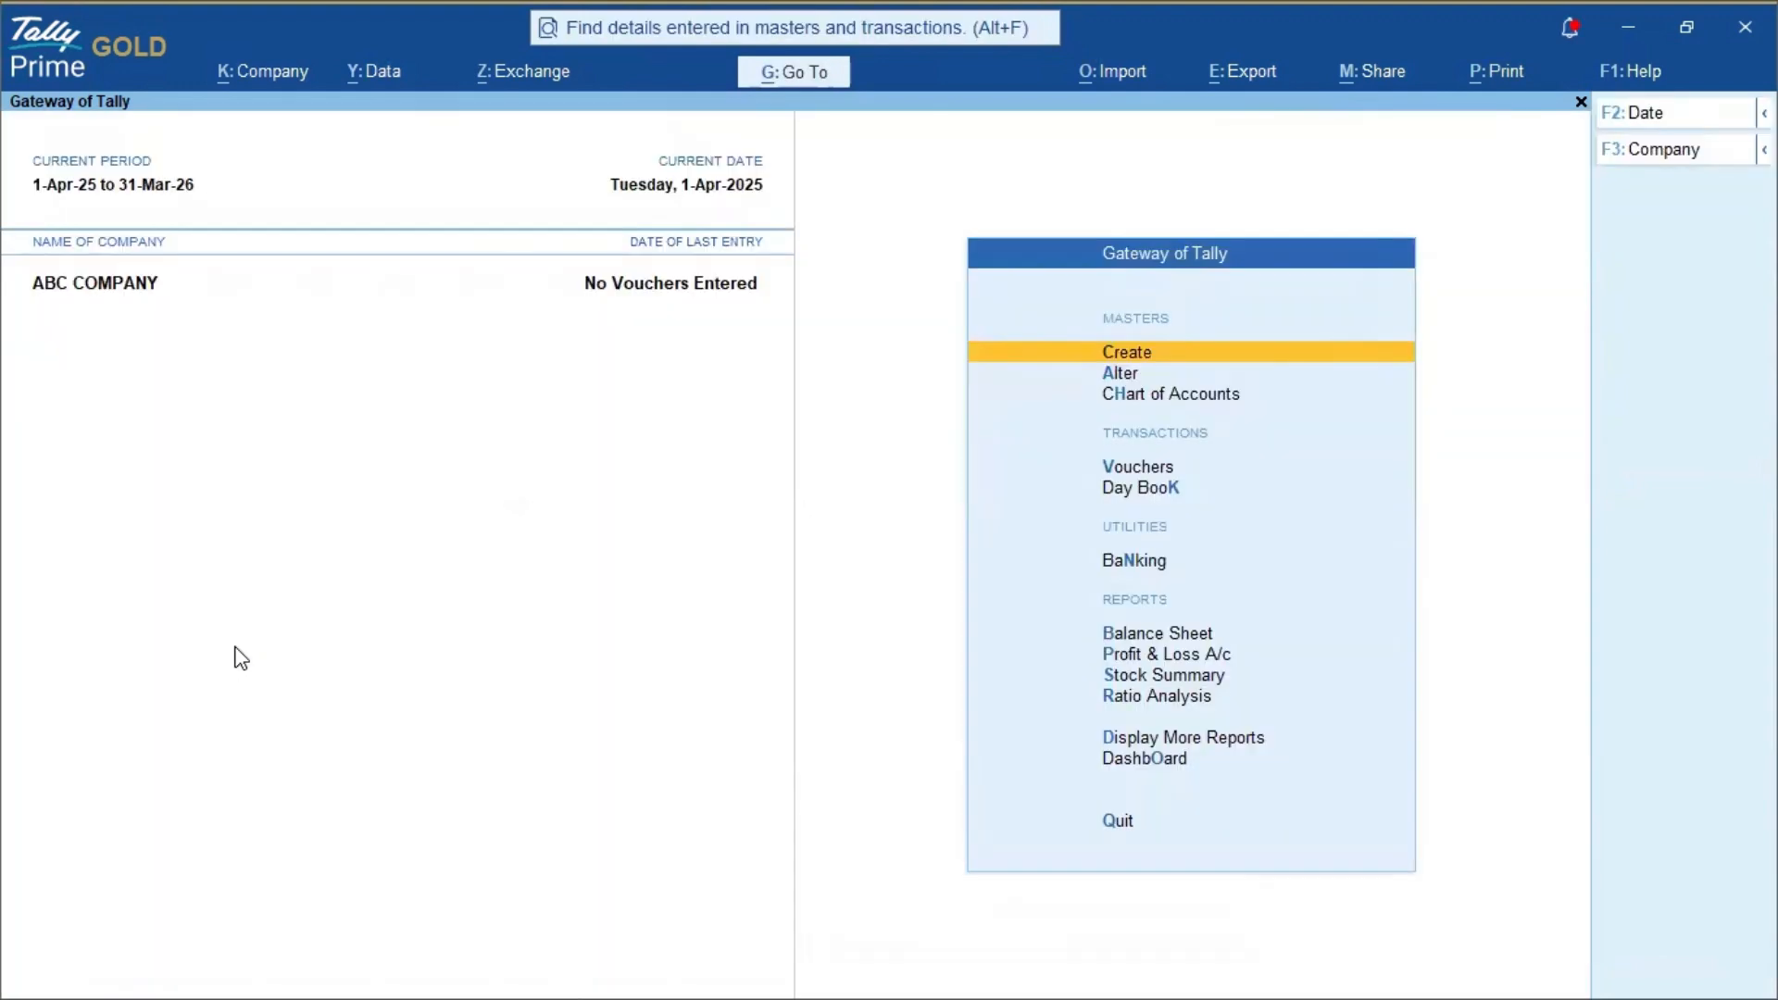
- Expand the list of masters available for creation and start creating a new Budget master
key(Return)
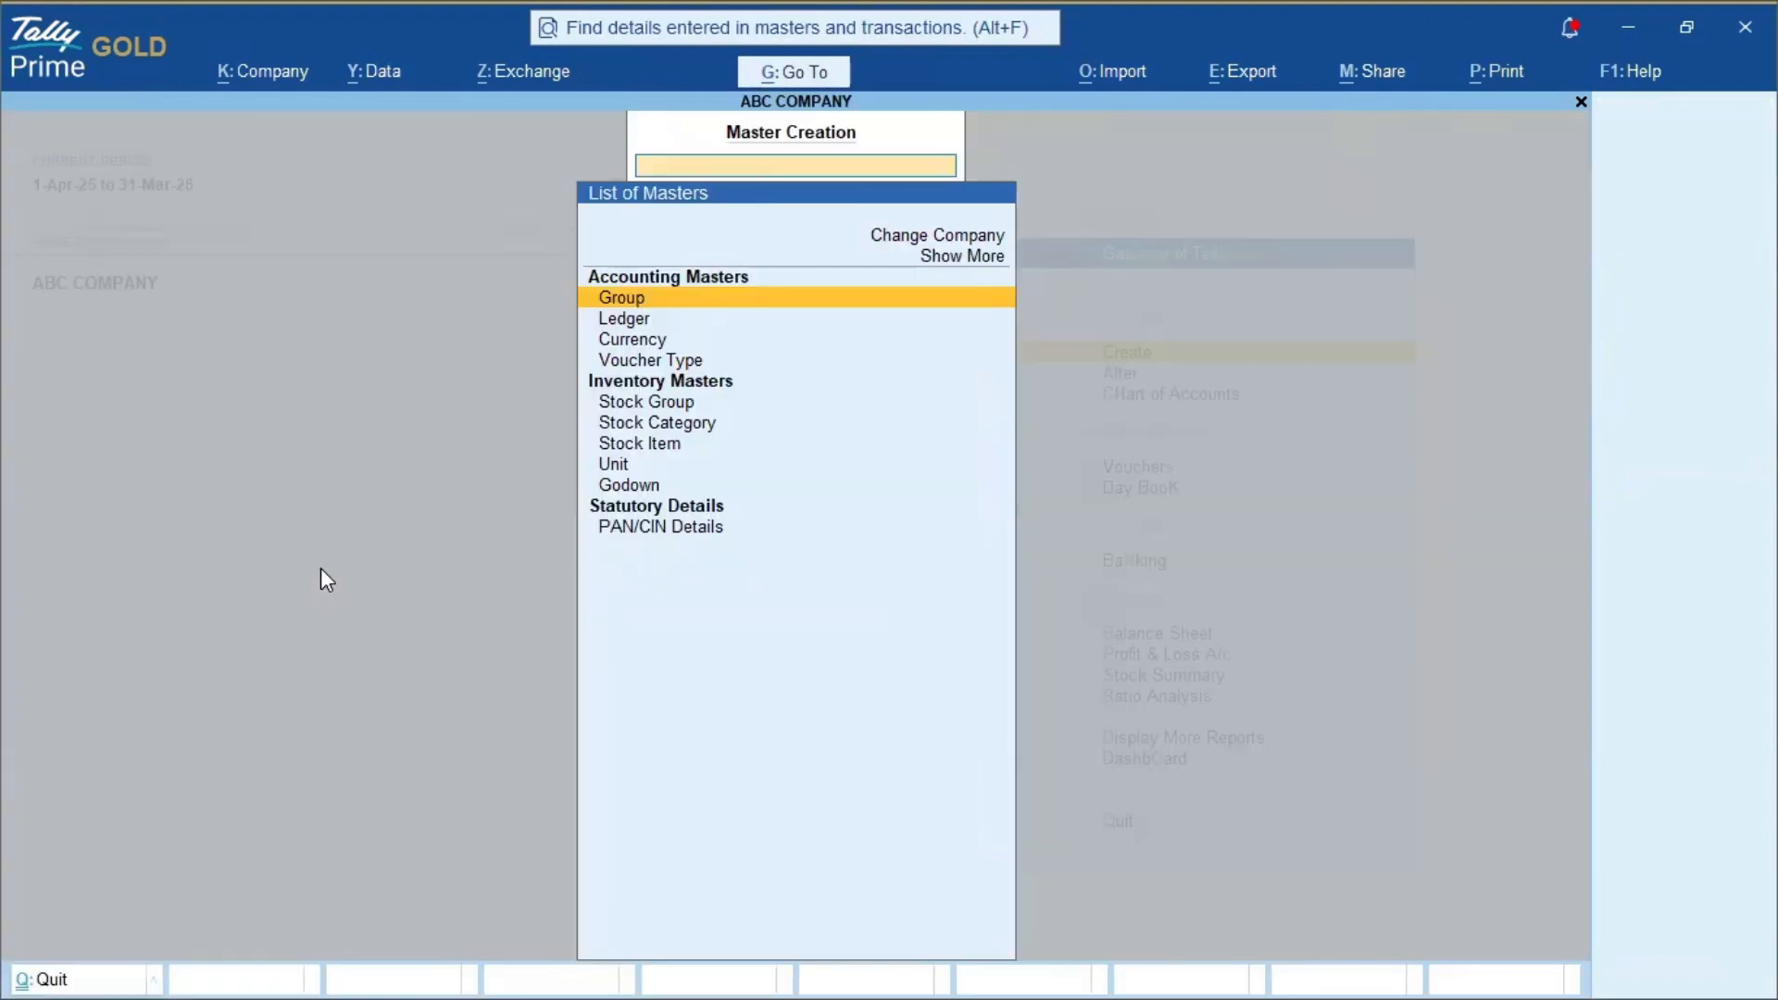
key(Up)
key(Up)
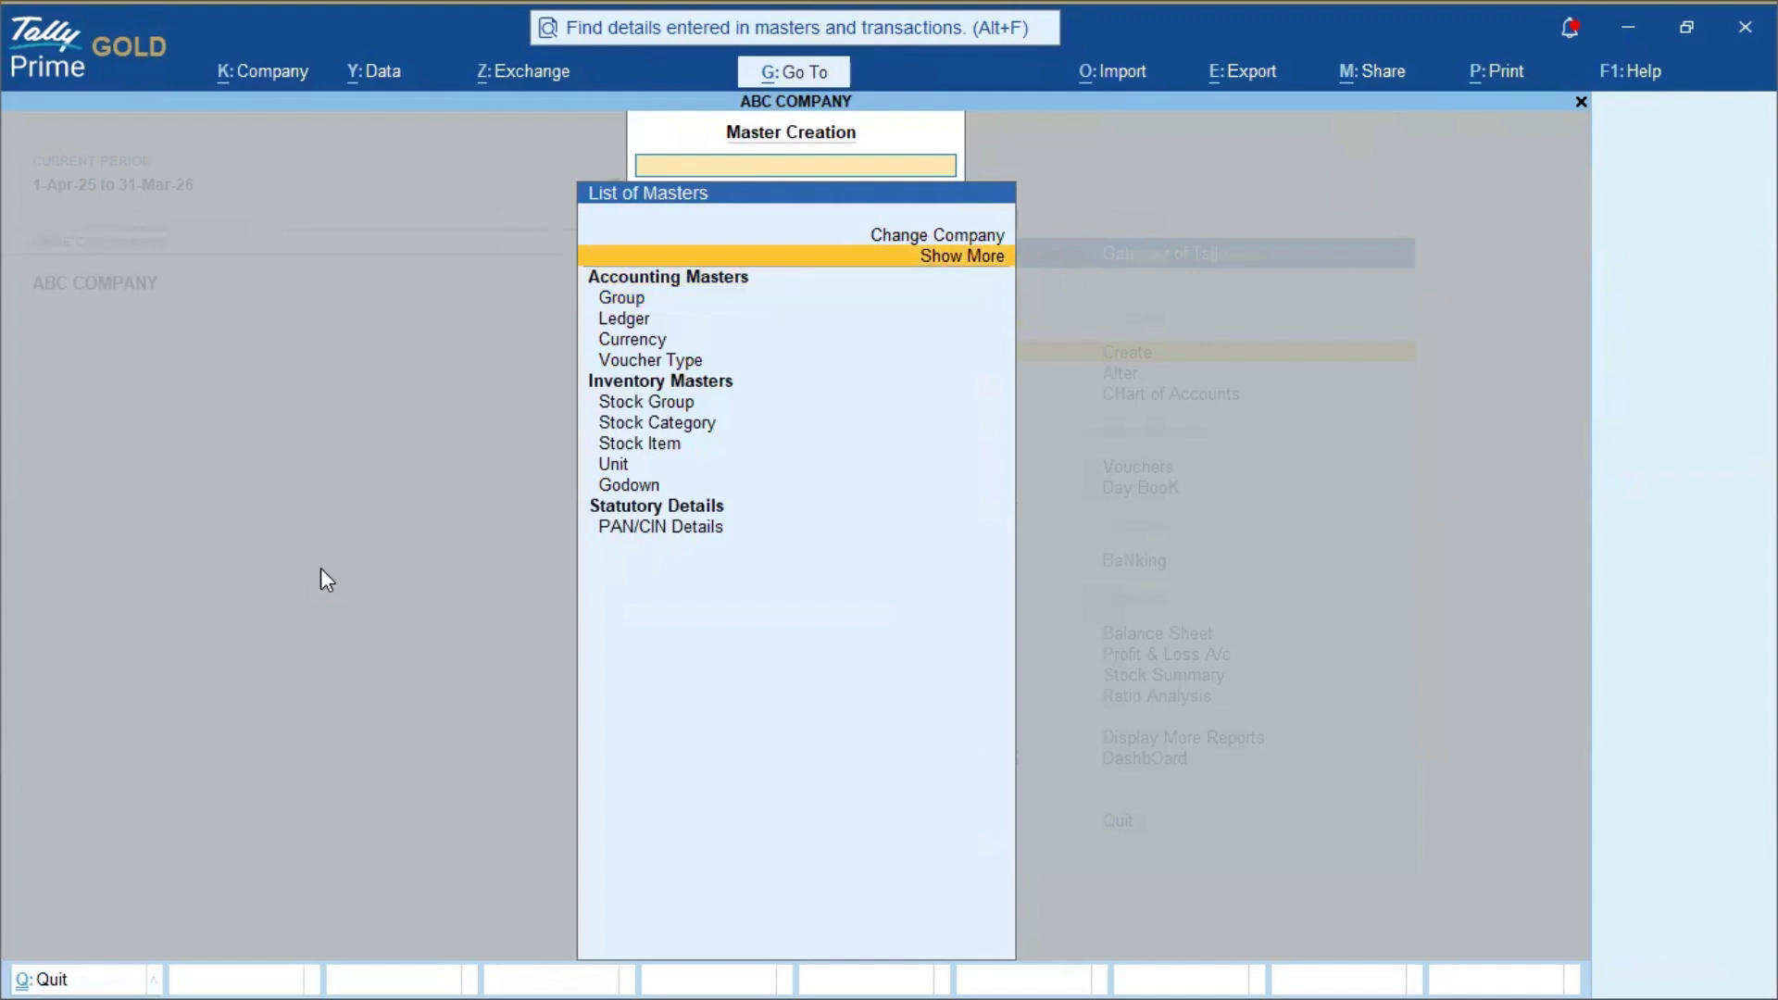
key(Return)
key(Down)
key(Down)
key(Down)
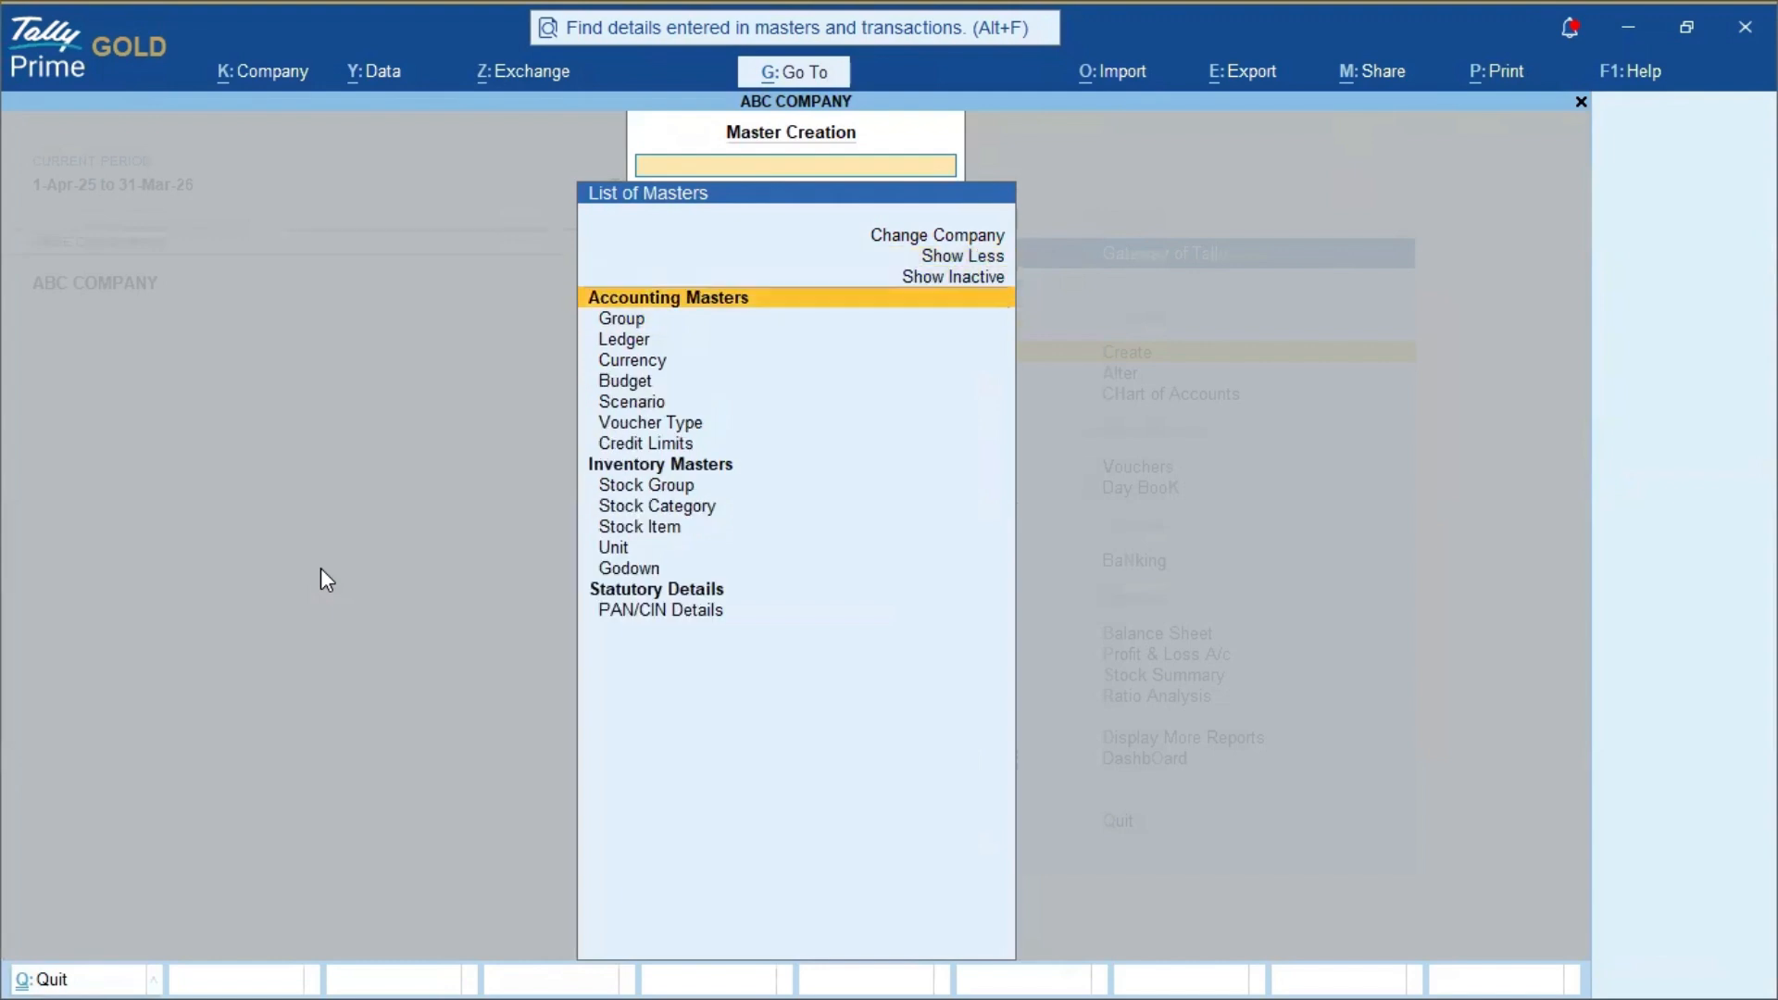
key(Up)
key(Down)
key(Down)
key(Down)
key(Down)
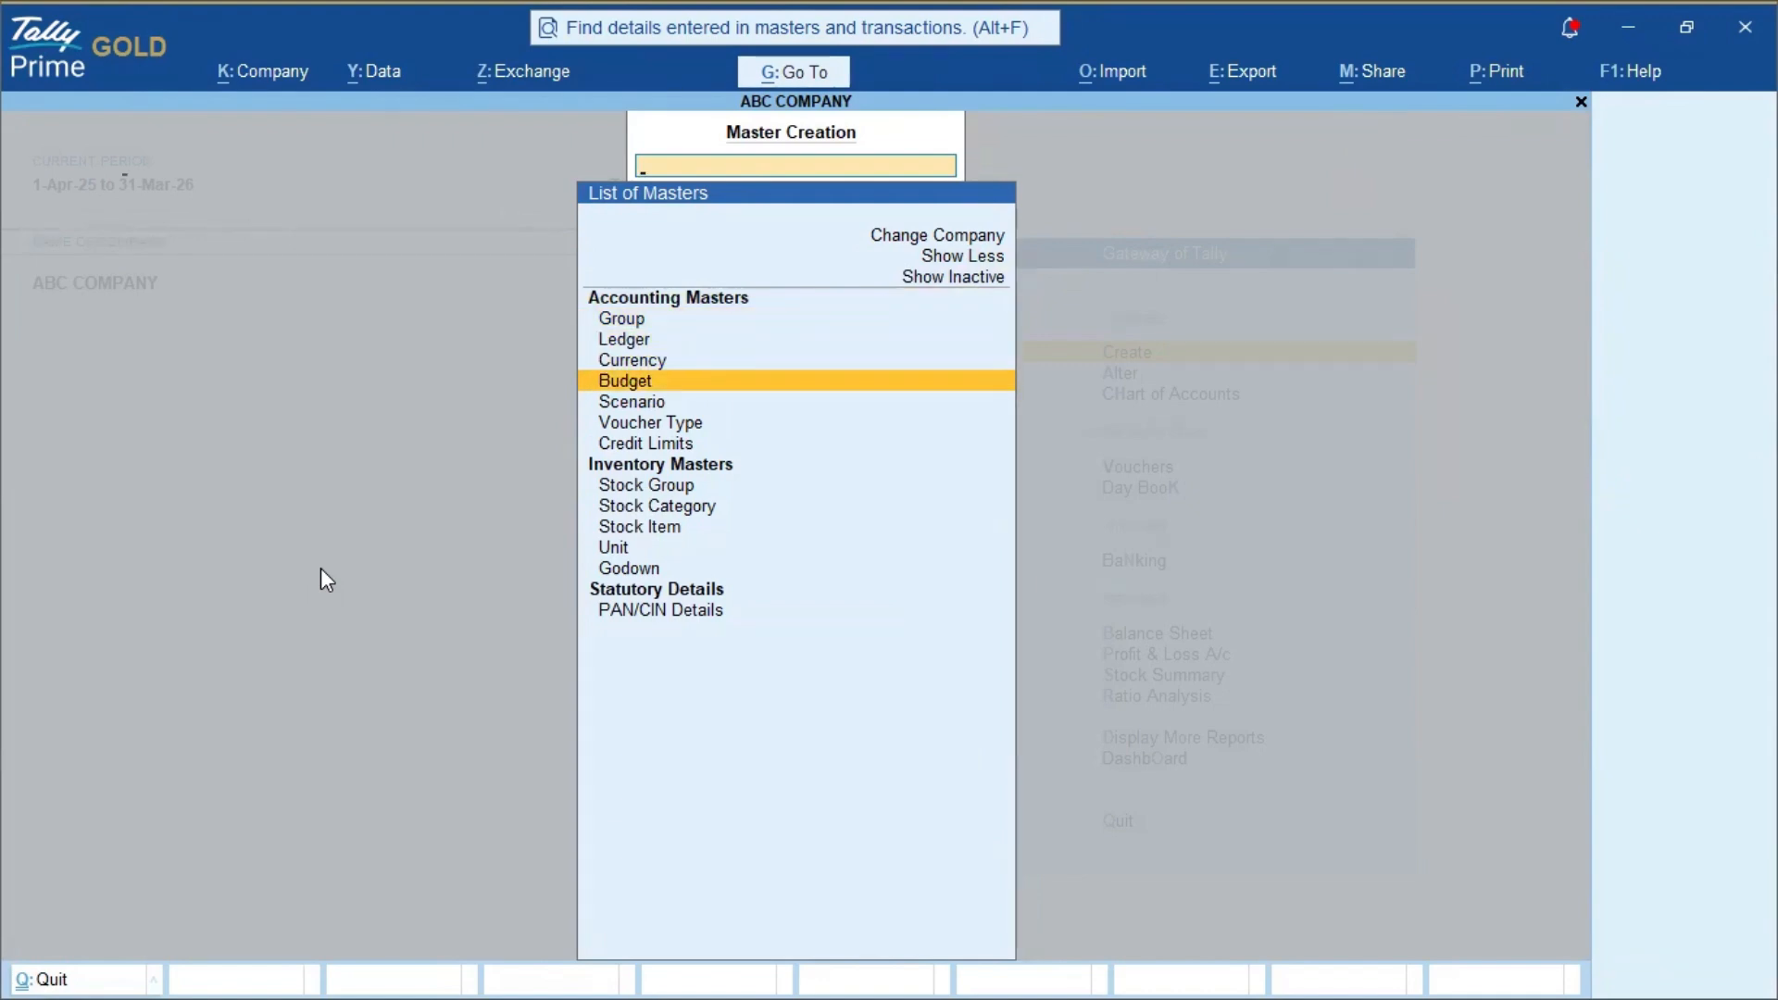
key(Return)
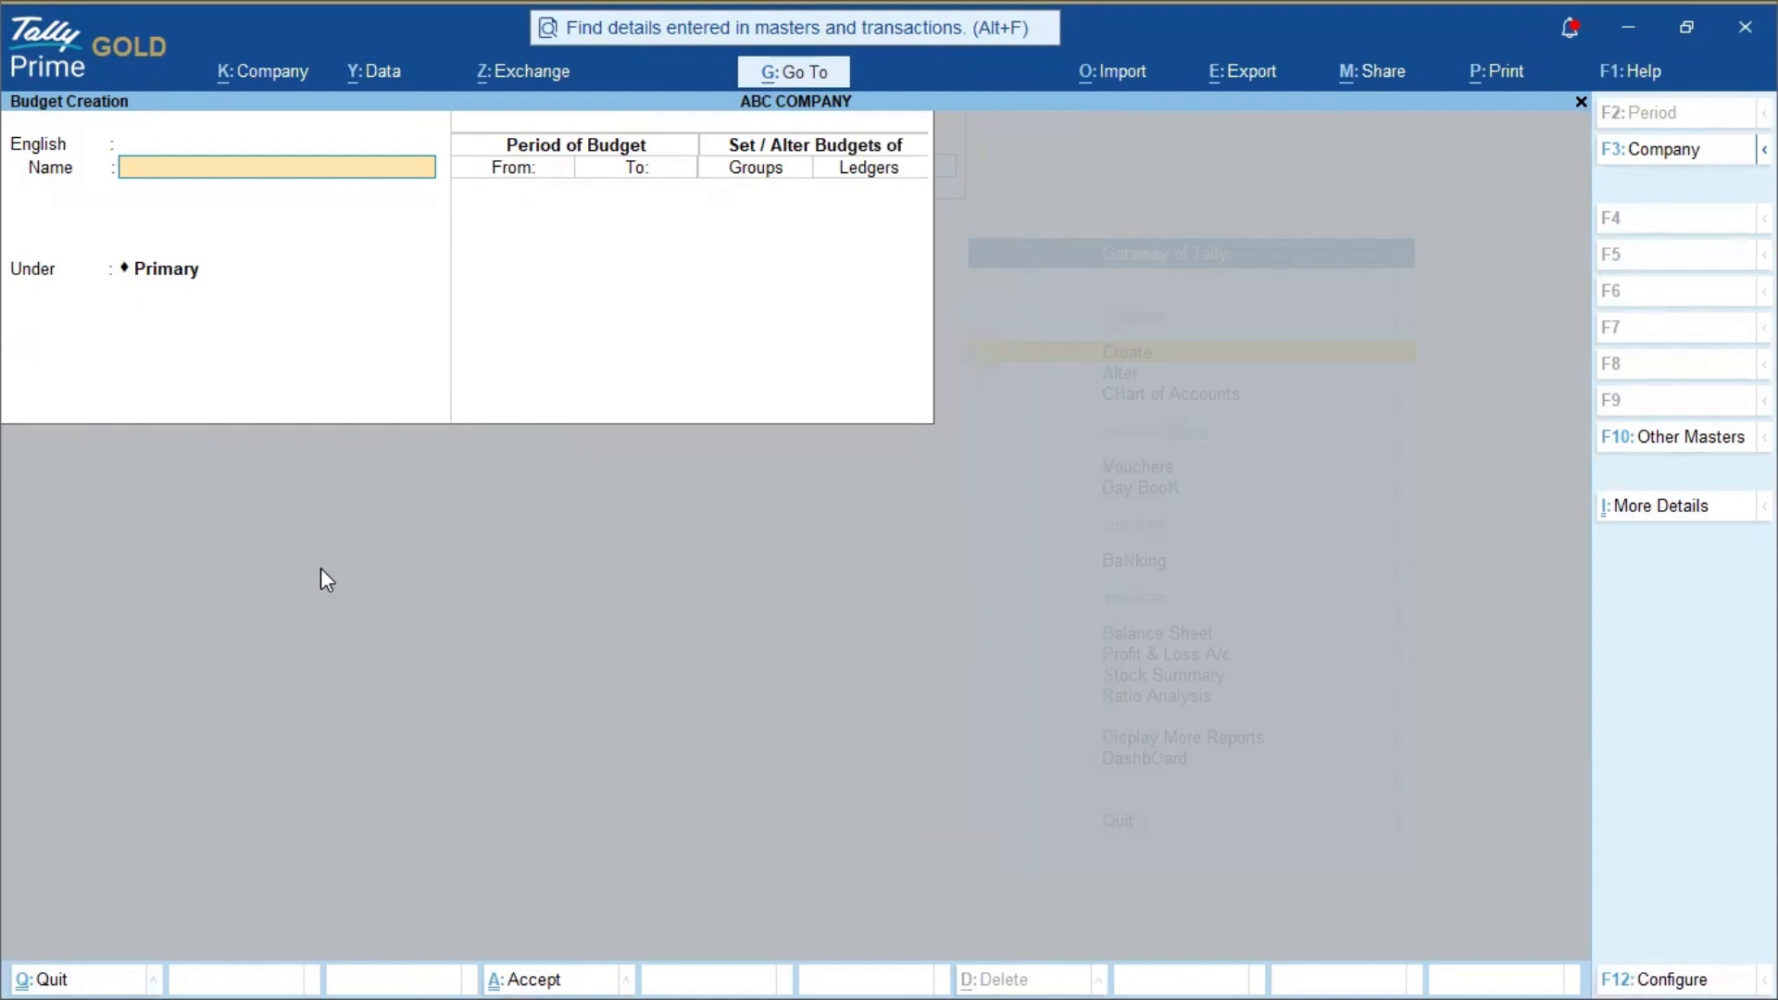
- Name the new budget FINANCIAL BUDGET 25-26 and keep it under Primary
text(FINANCU)
key(BackSpace)
text(IAL BUDGET)
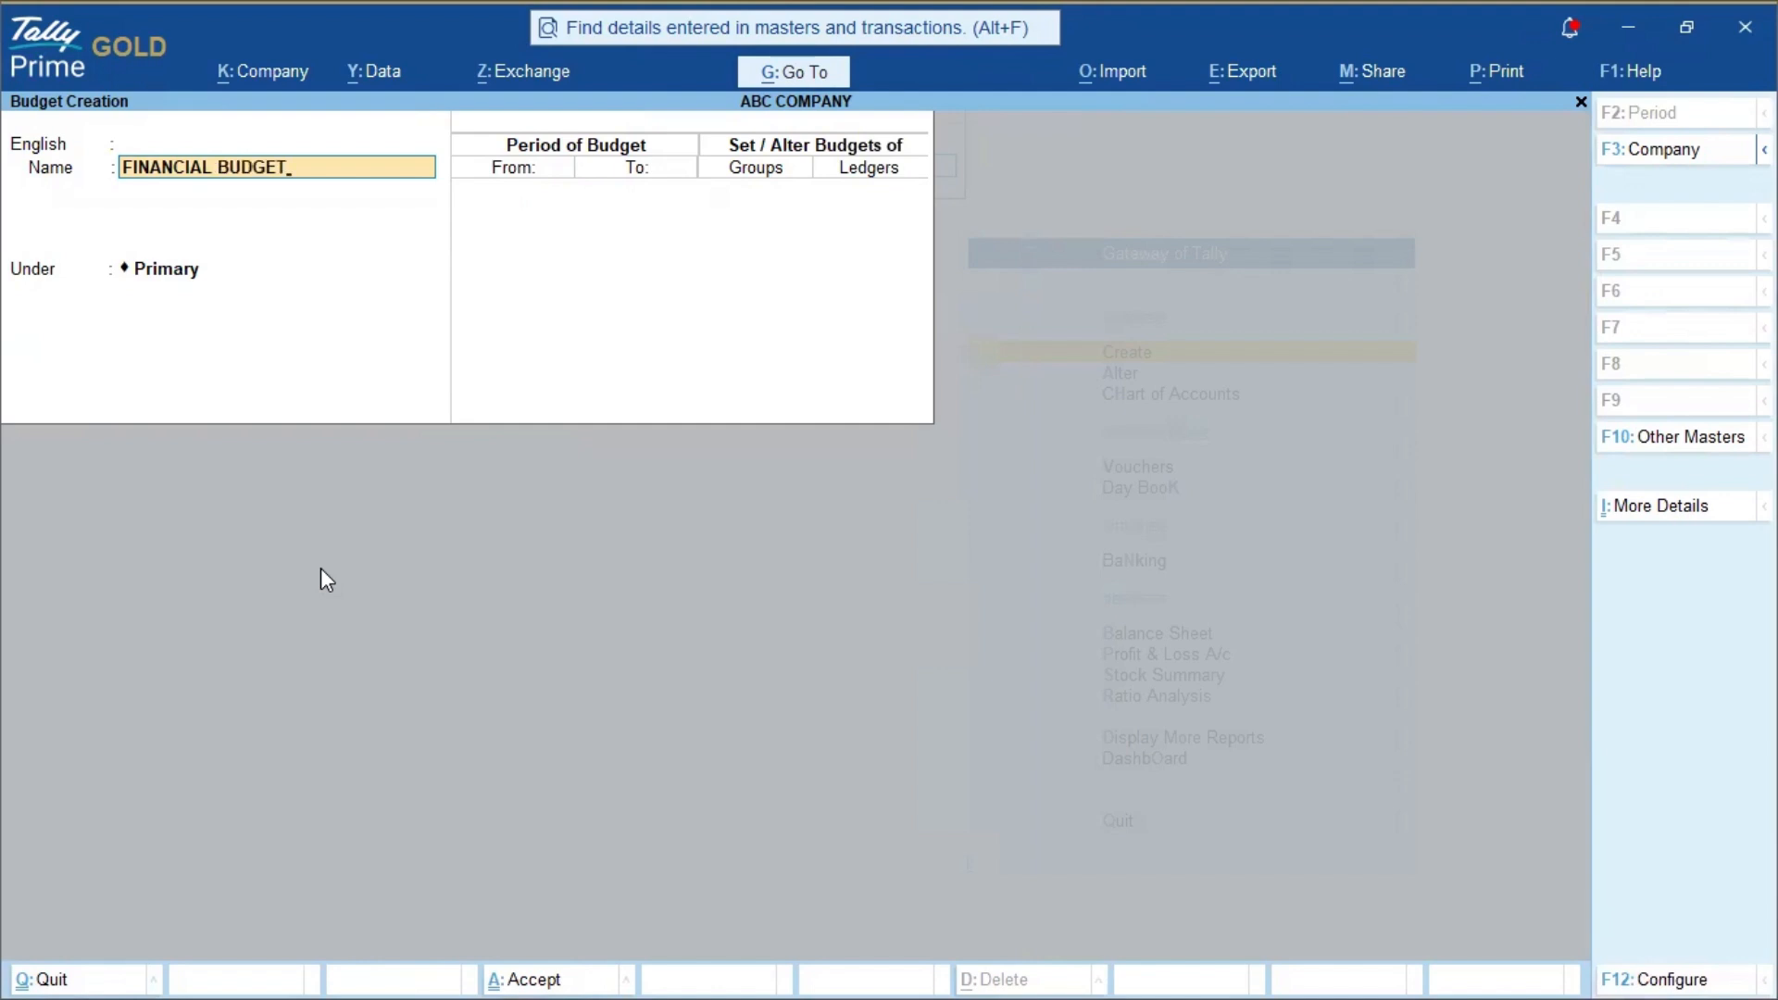
text( 25)
text(26)
key(Return)
key(Return)
key(Return)
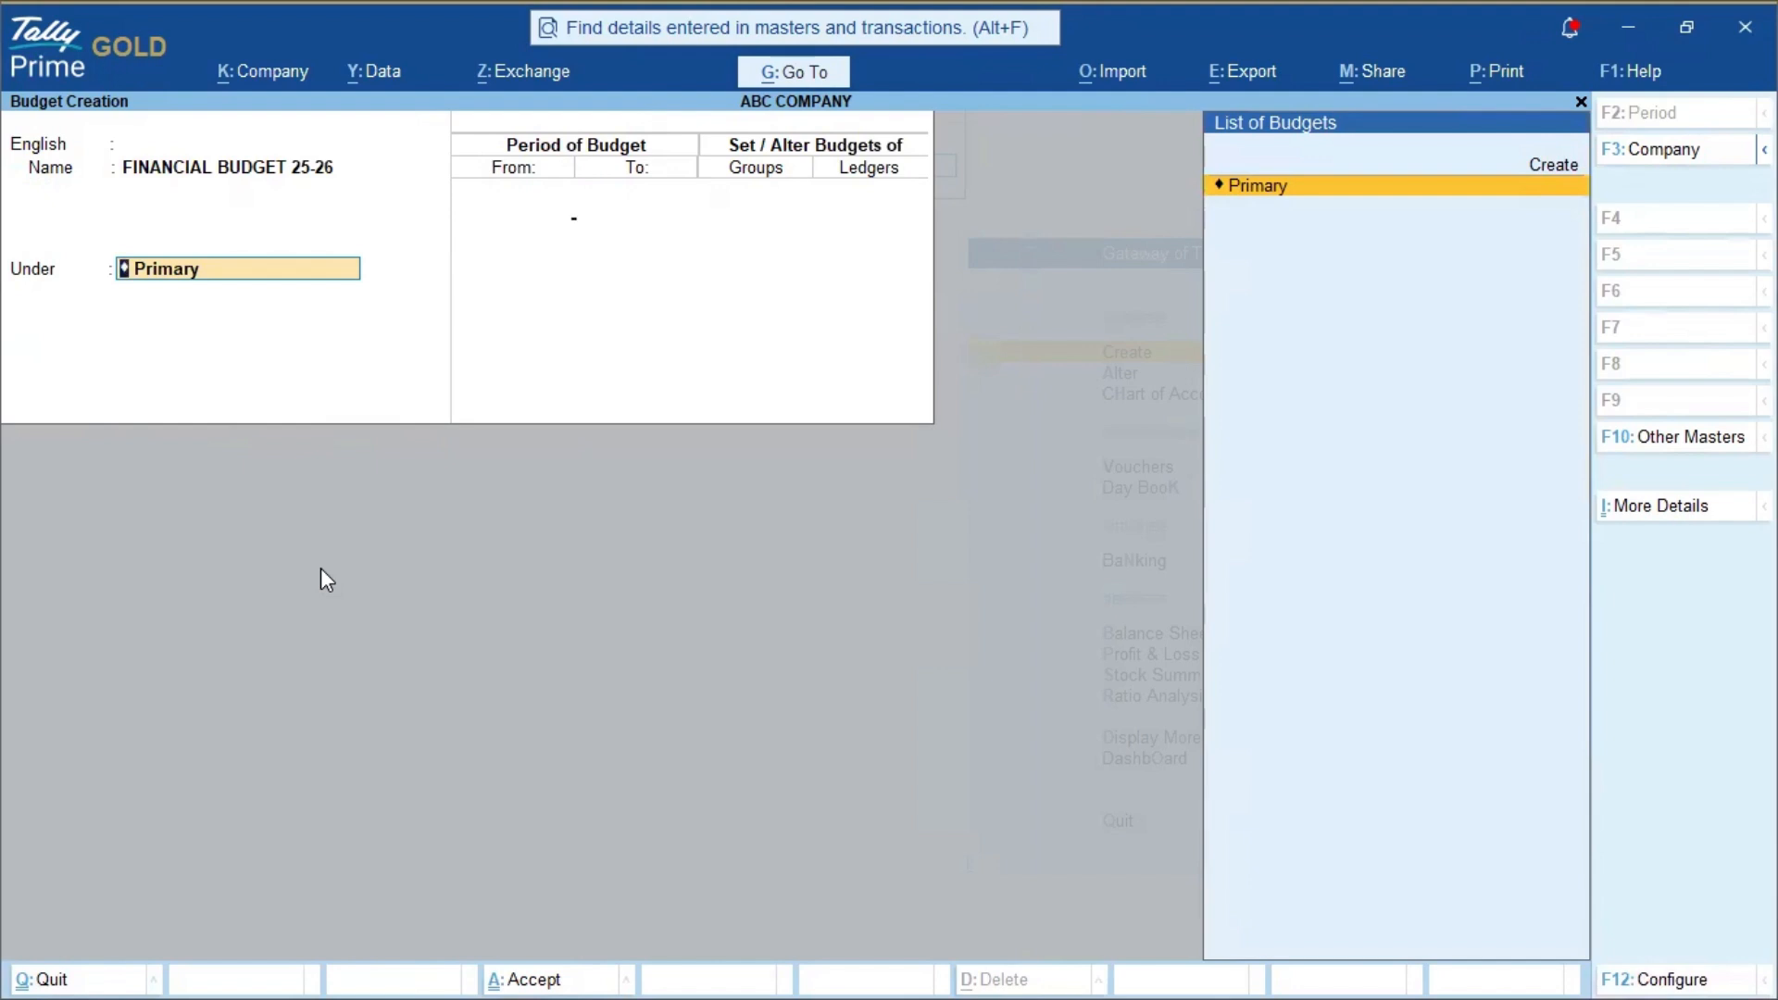
key(Return)
- Set the budget period from 1-Apr-25 to 31-Mar-26
text(1.)
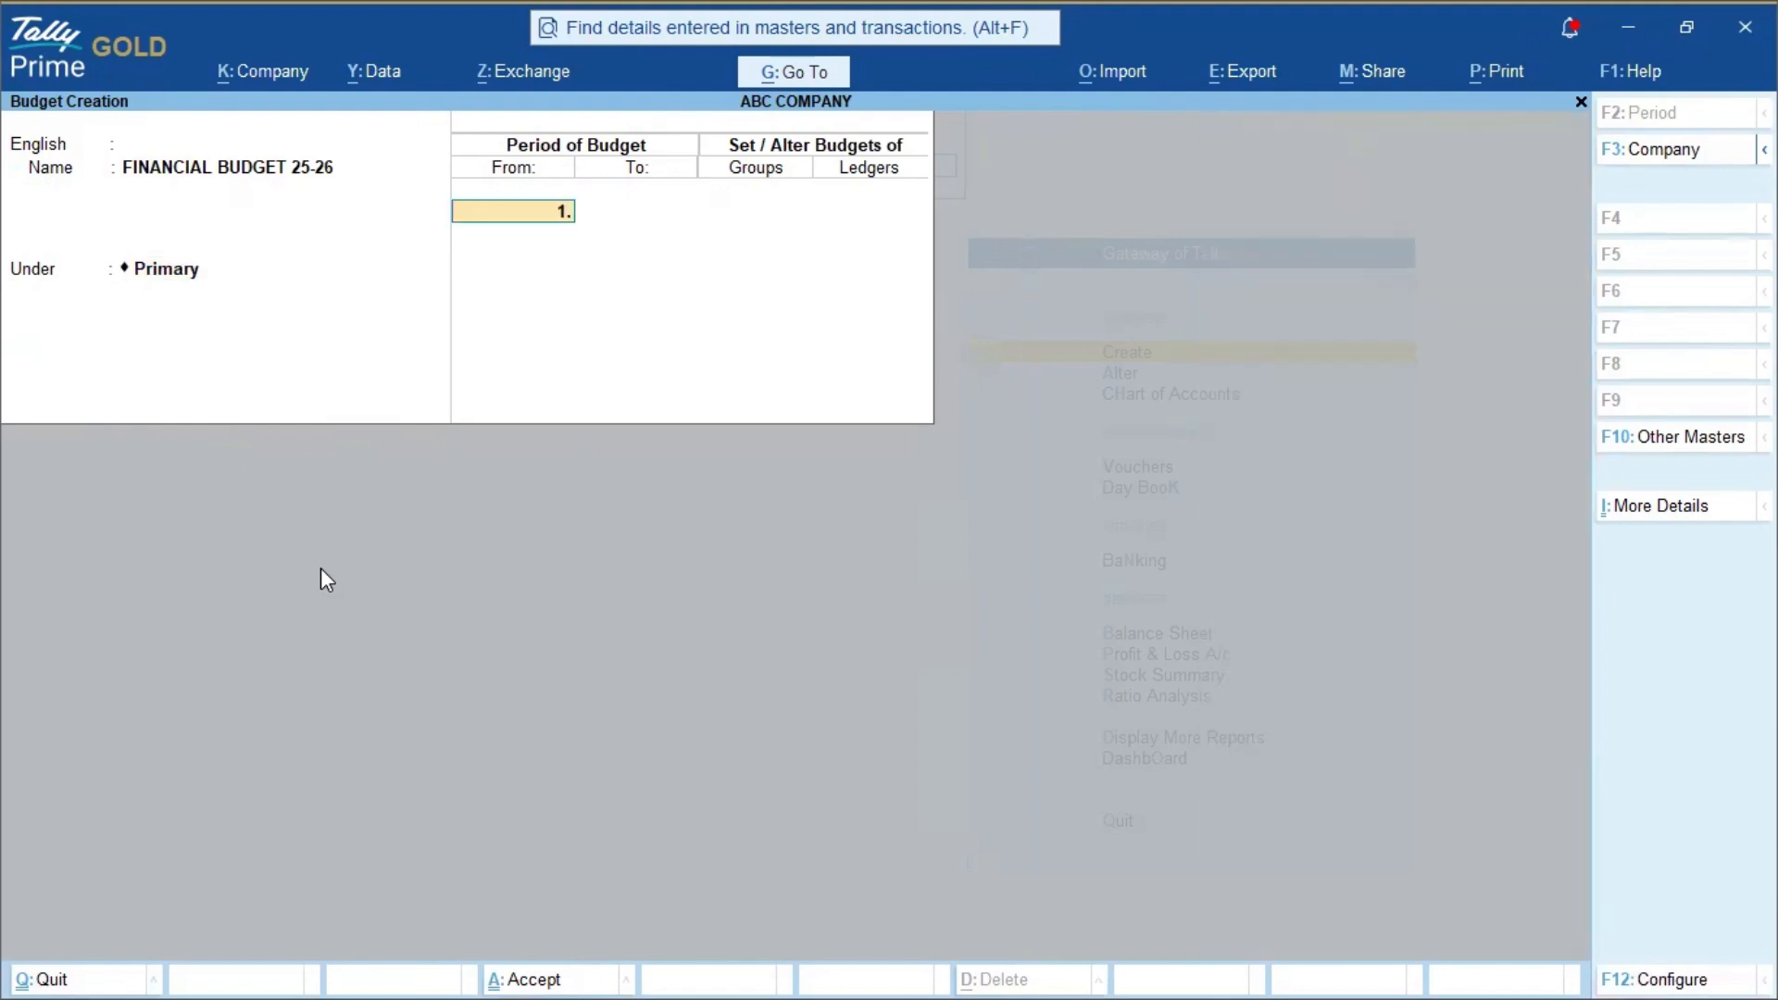
text(4)
key(Return)
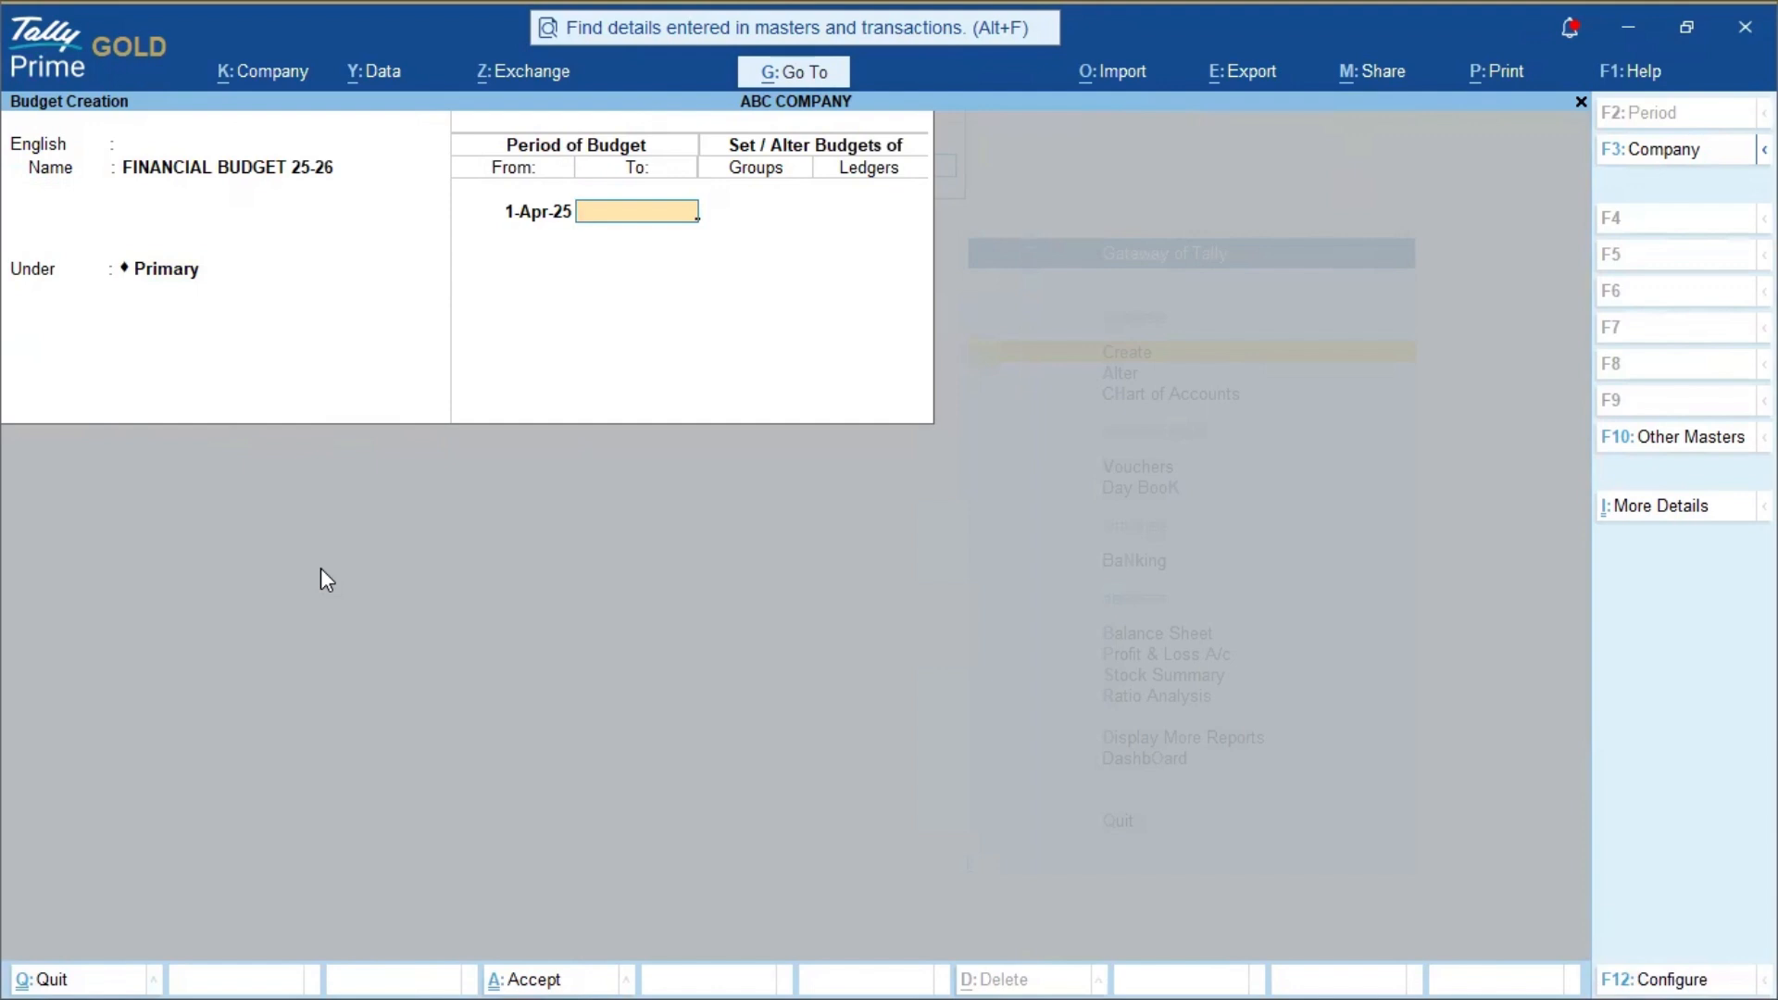
text(31.)
text(3)
key(Return)
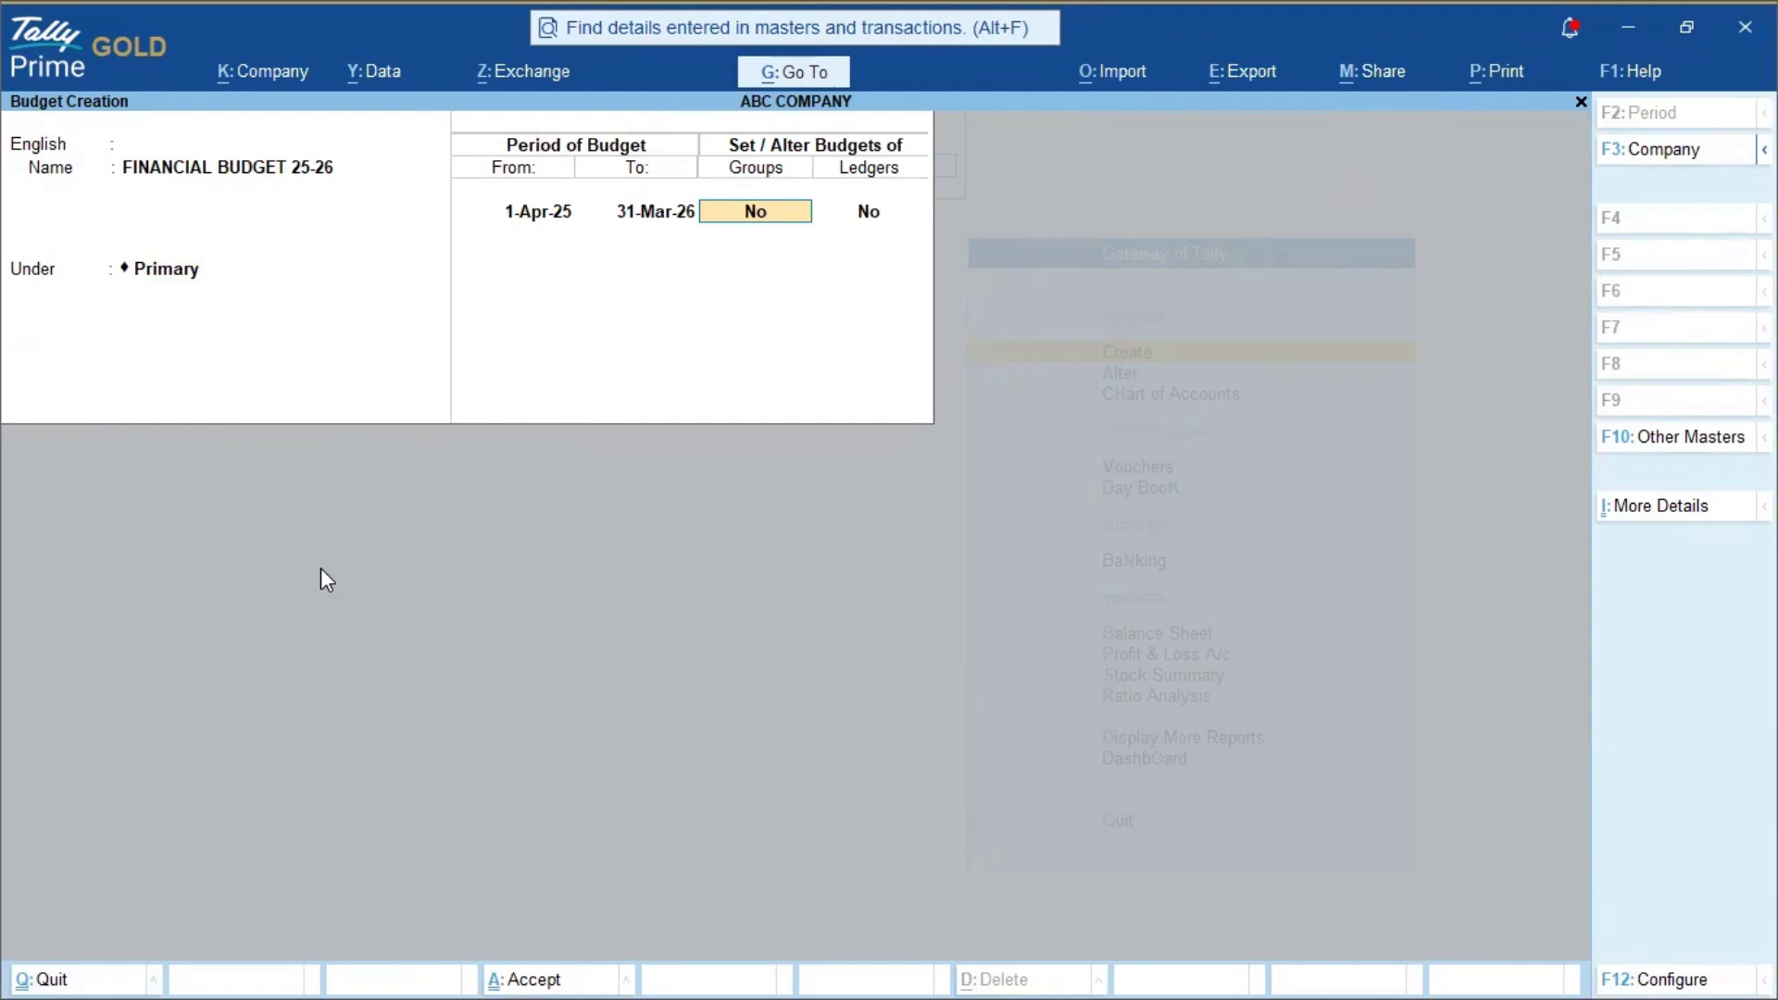
- Enable group budgets and add the Direct Expenses group with the budget type On Nett Transactions
key(y)
key(Return)
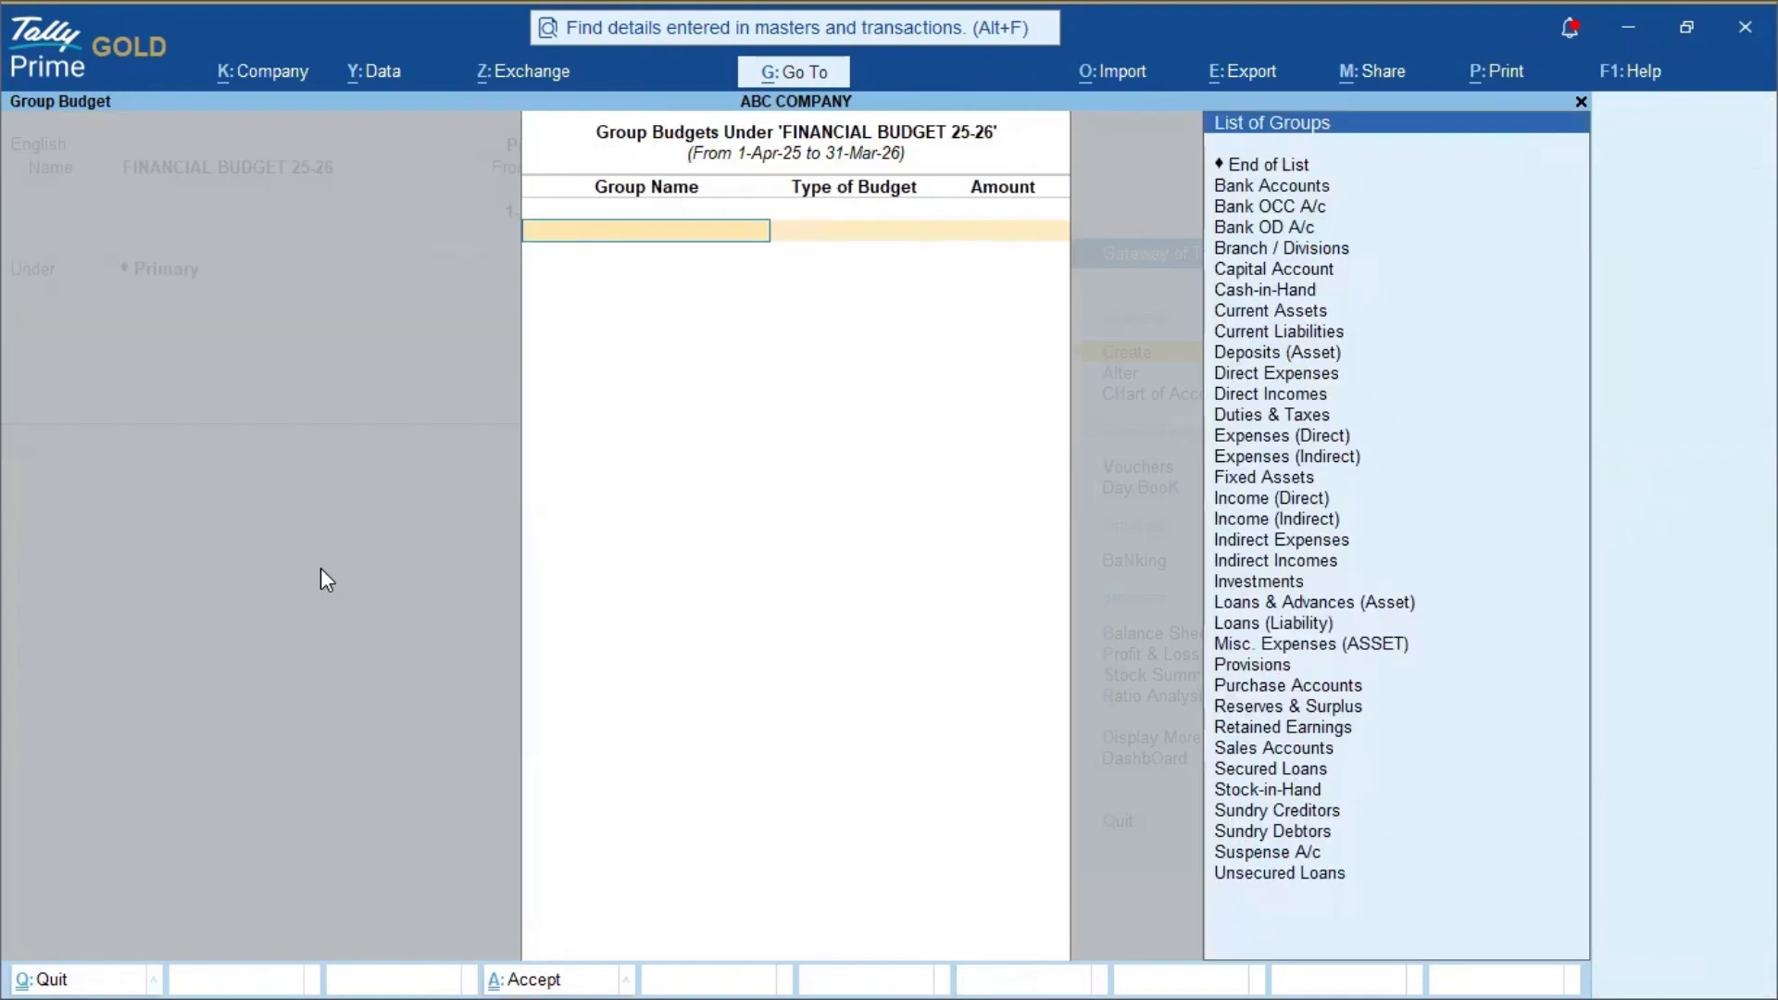
text(DIREC)
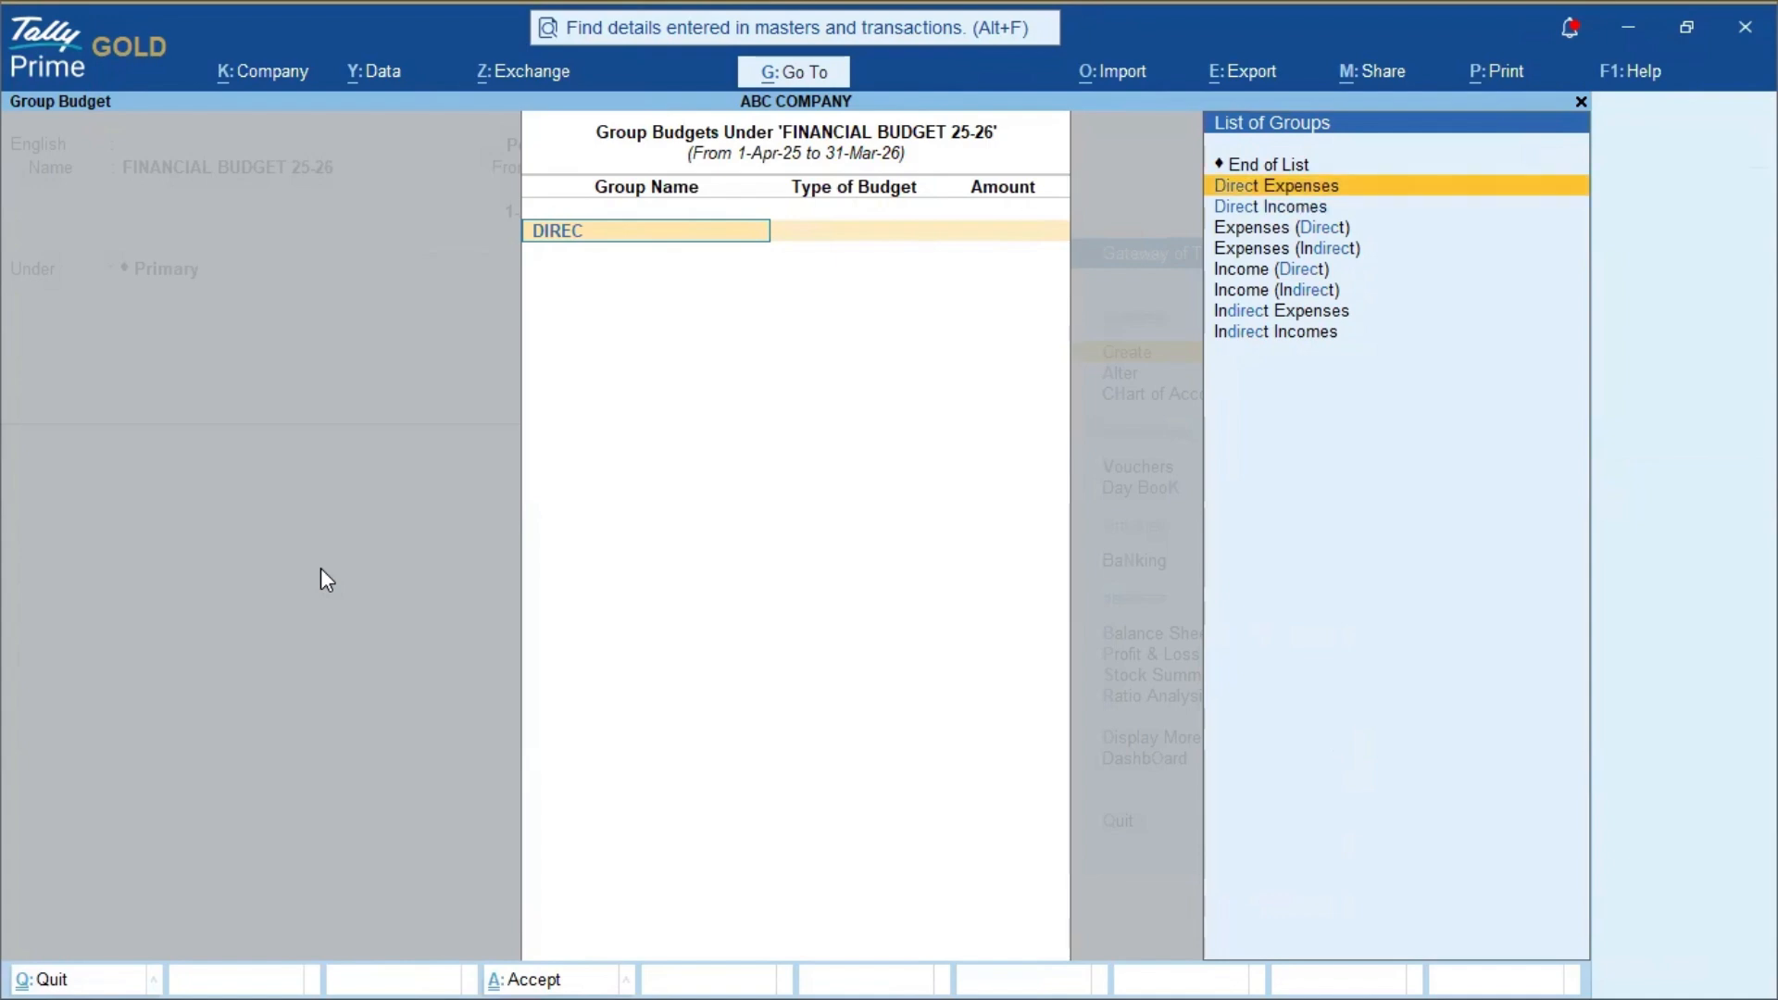
key(Return)
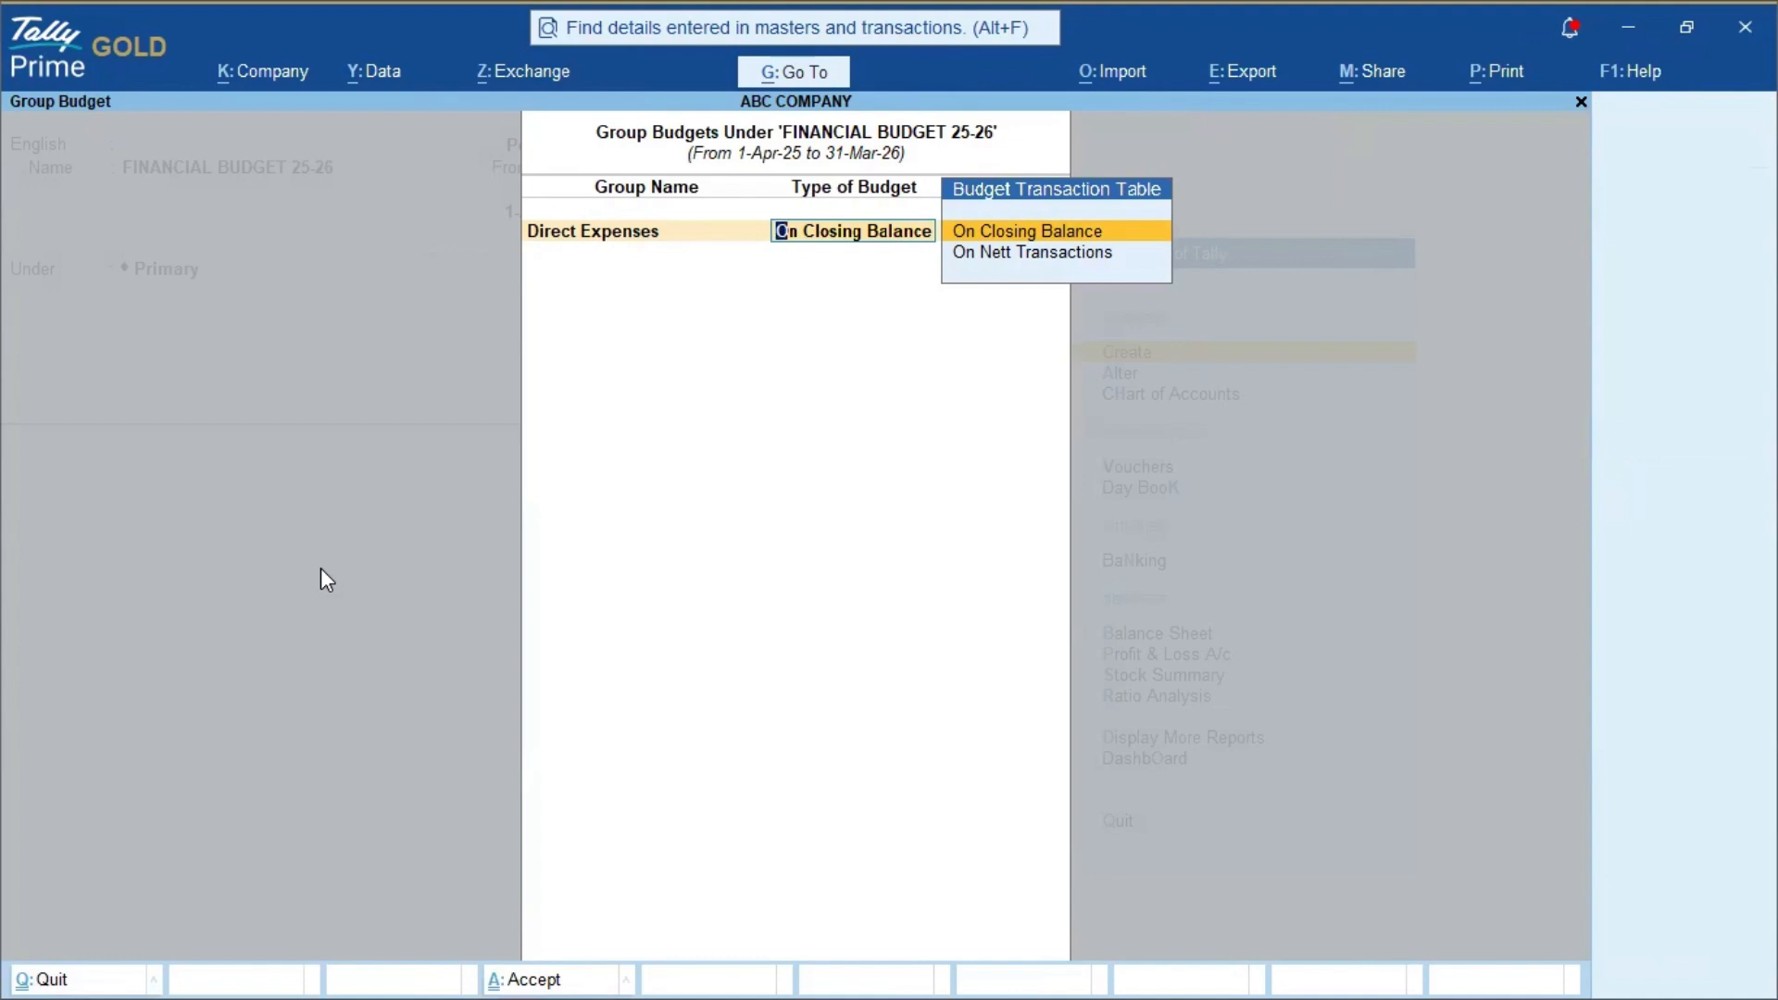
key(Down)
key(Up)
key(Down)
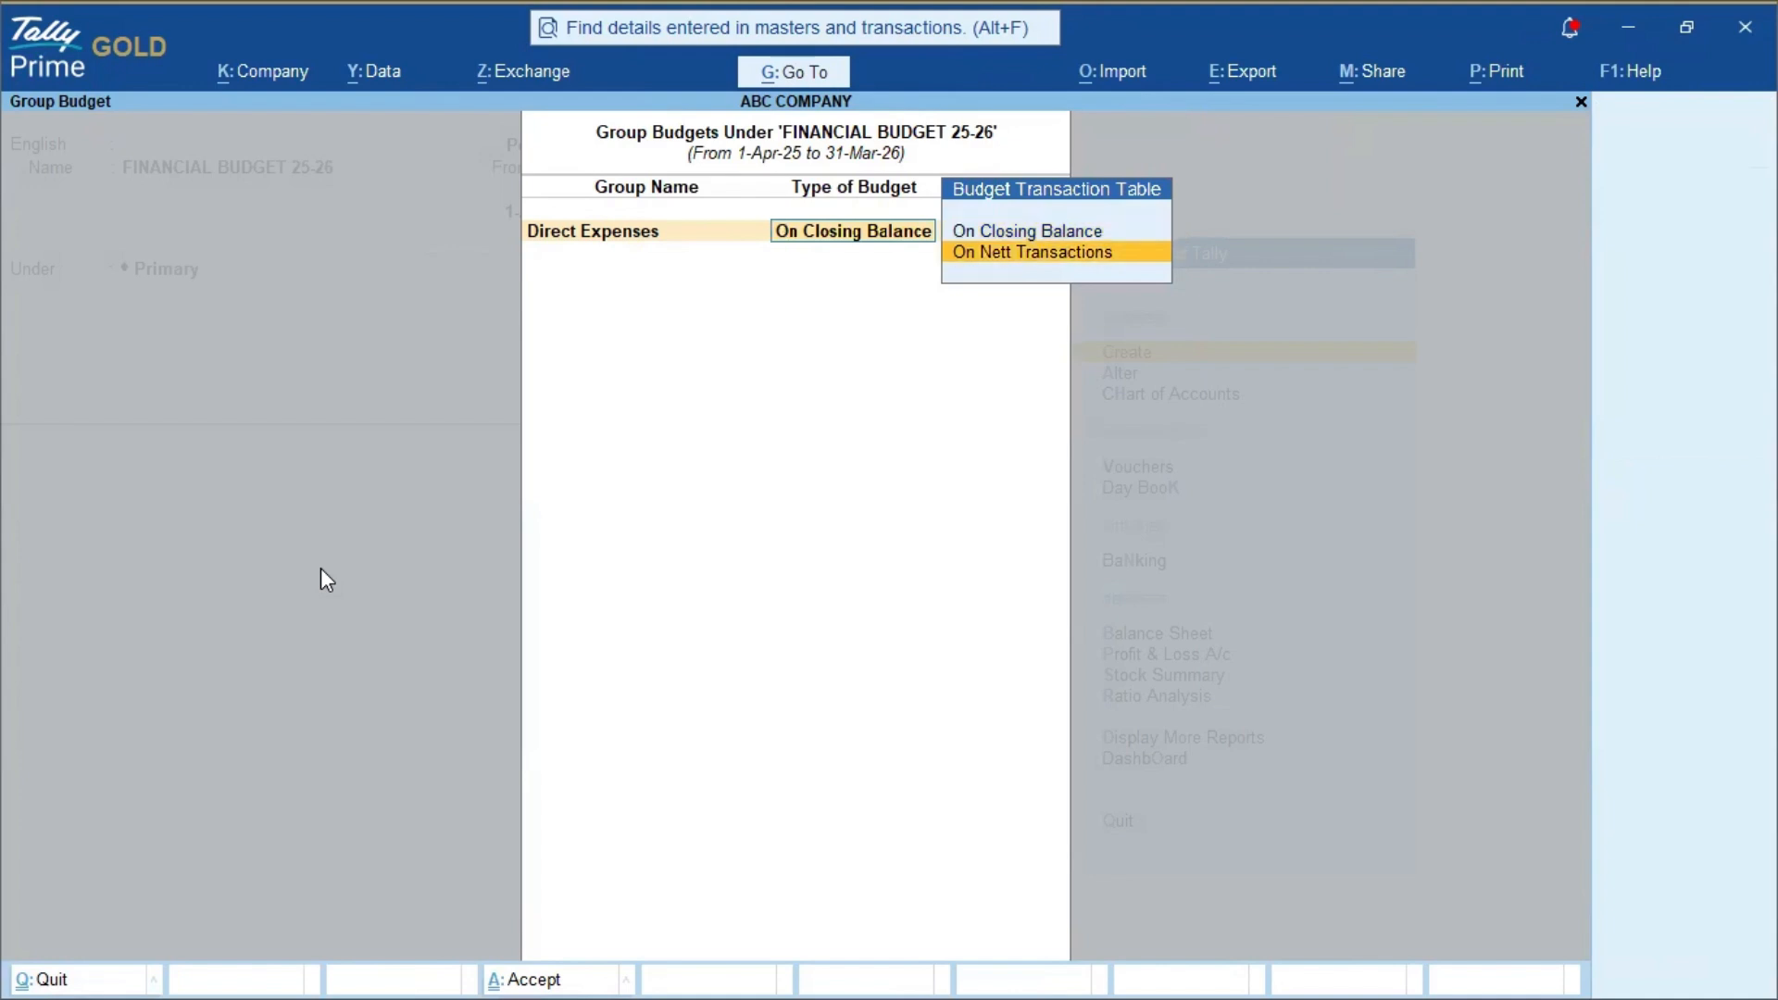
key(Return)
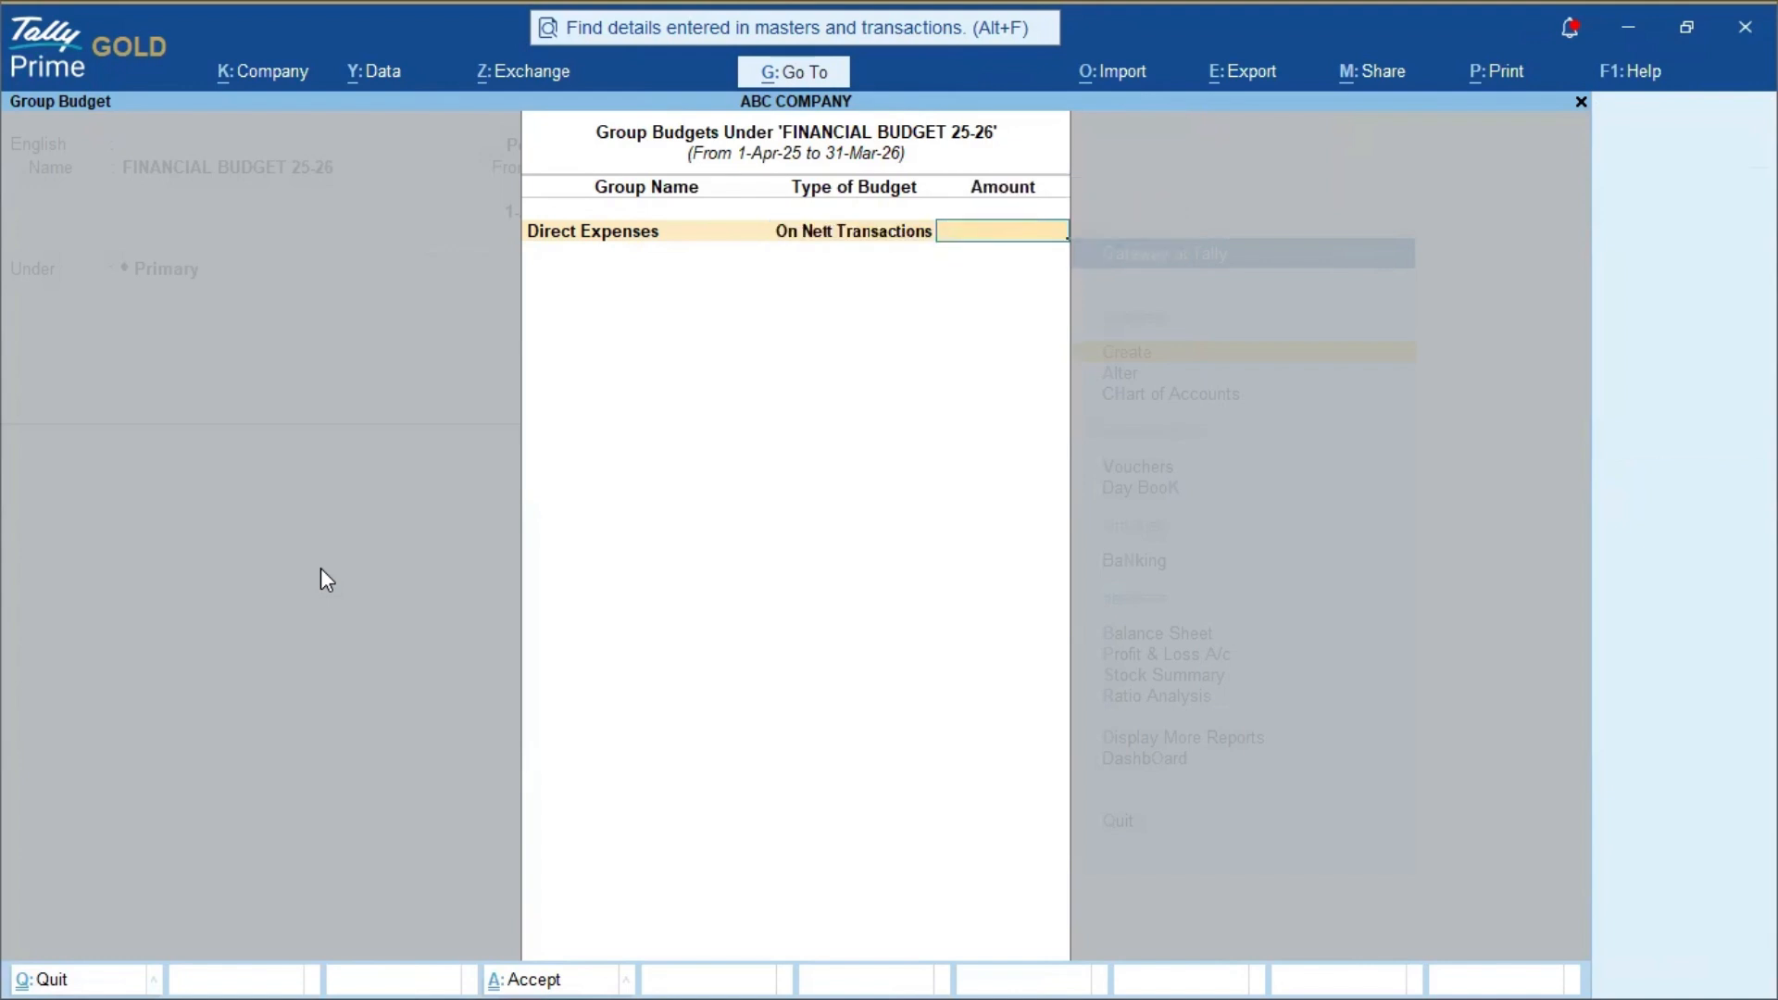
- Check the direct expense amounts in the budget notes and enter 32,00,000 as the Direct Expenses budget amount in TallyPrime
key(alt+Tab)
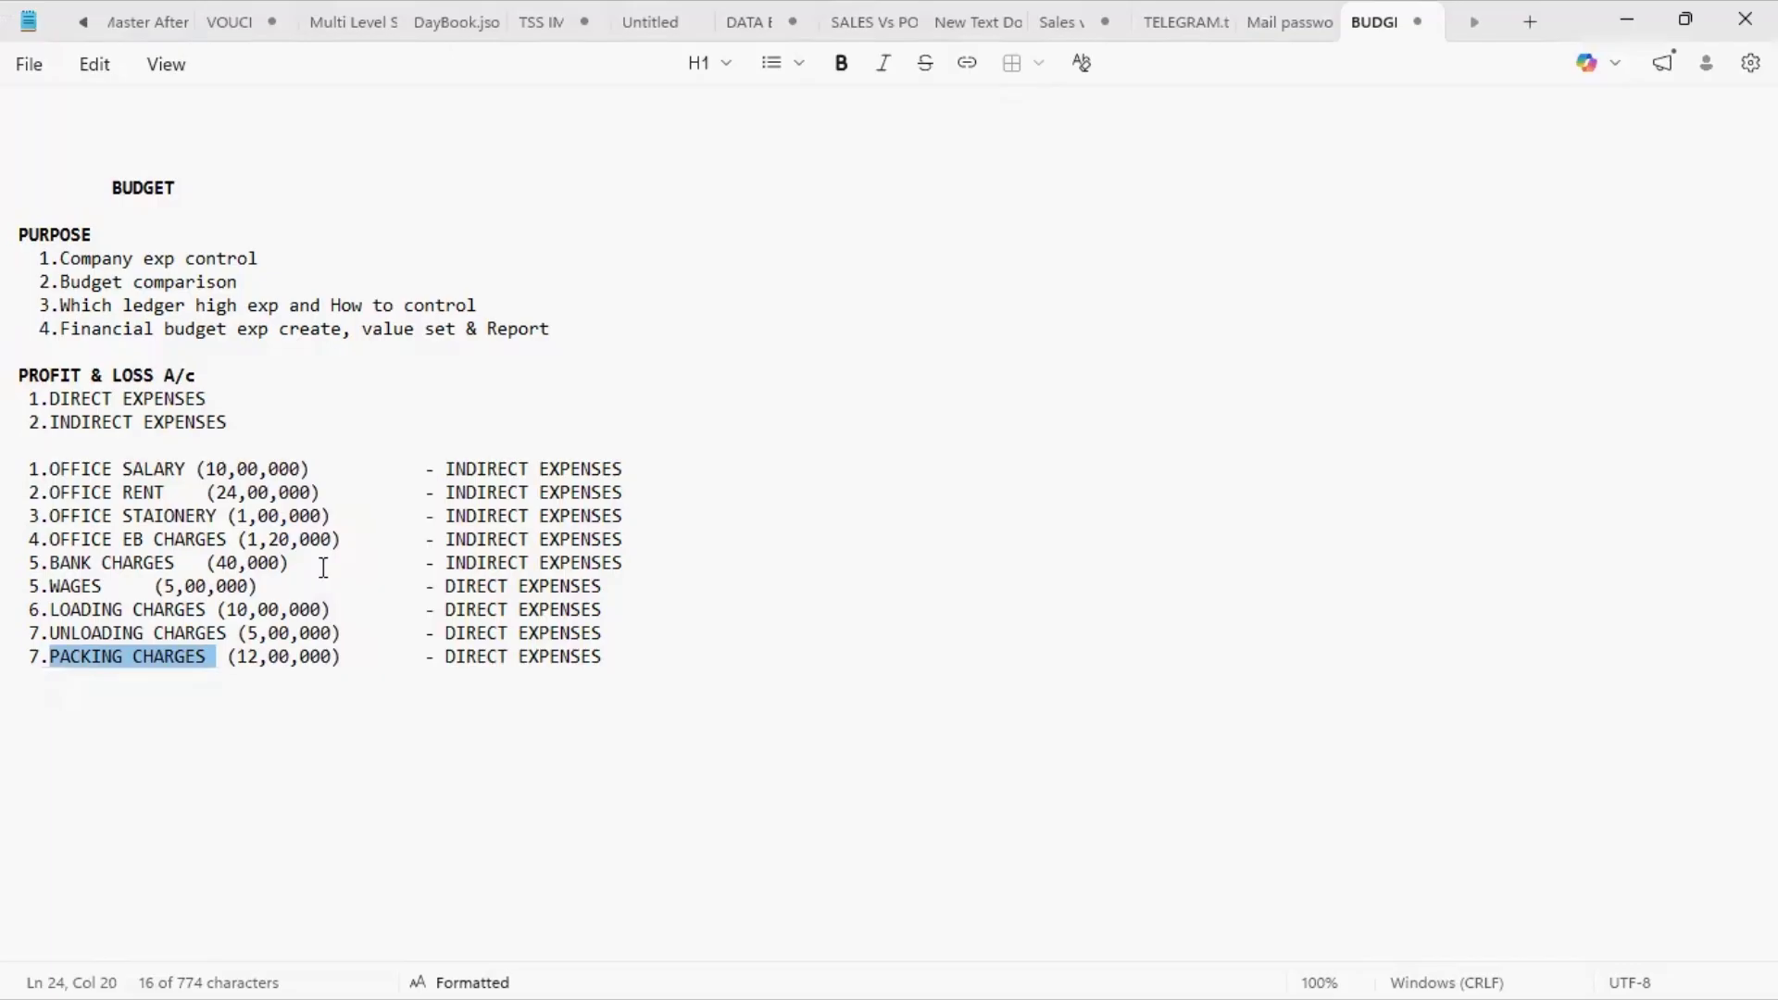
click(289, 743)
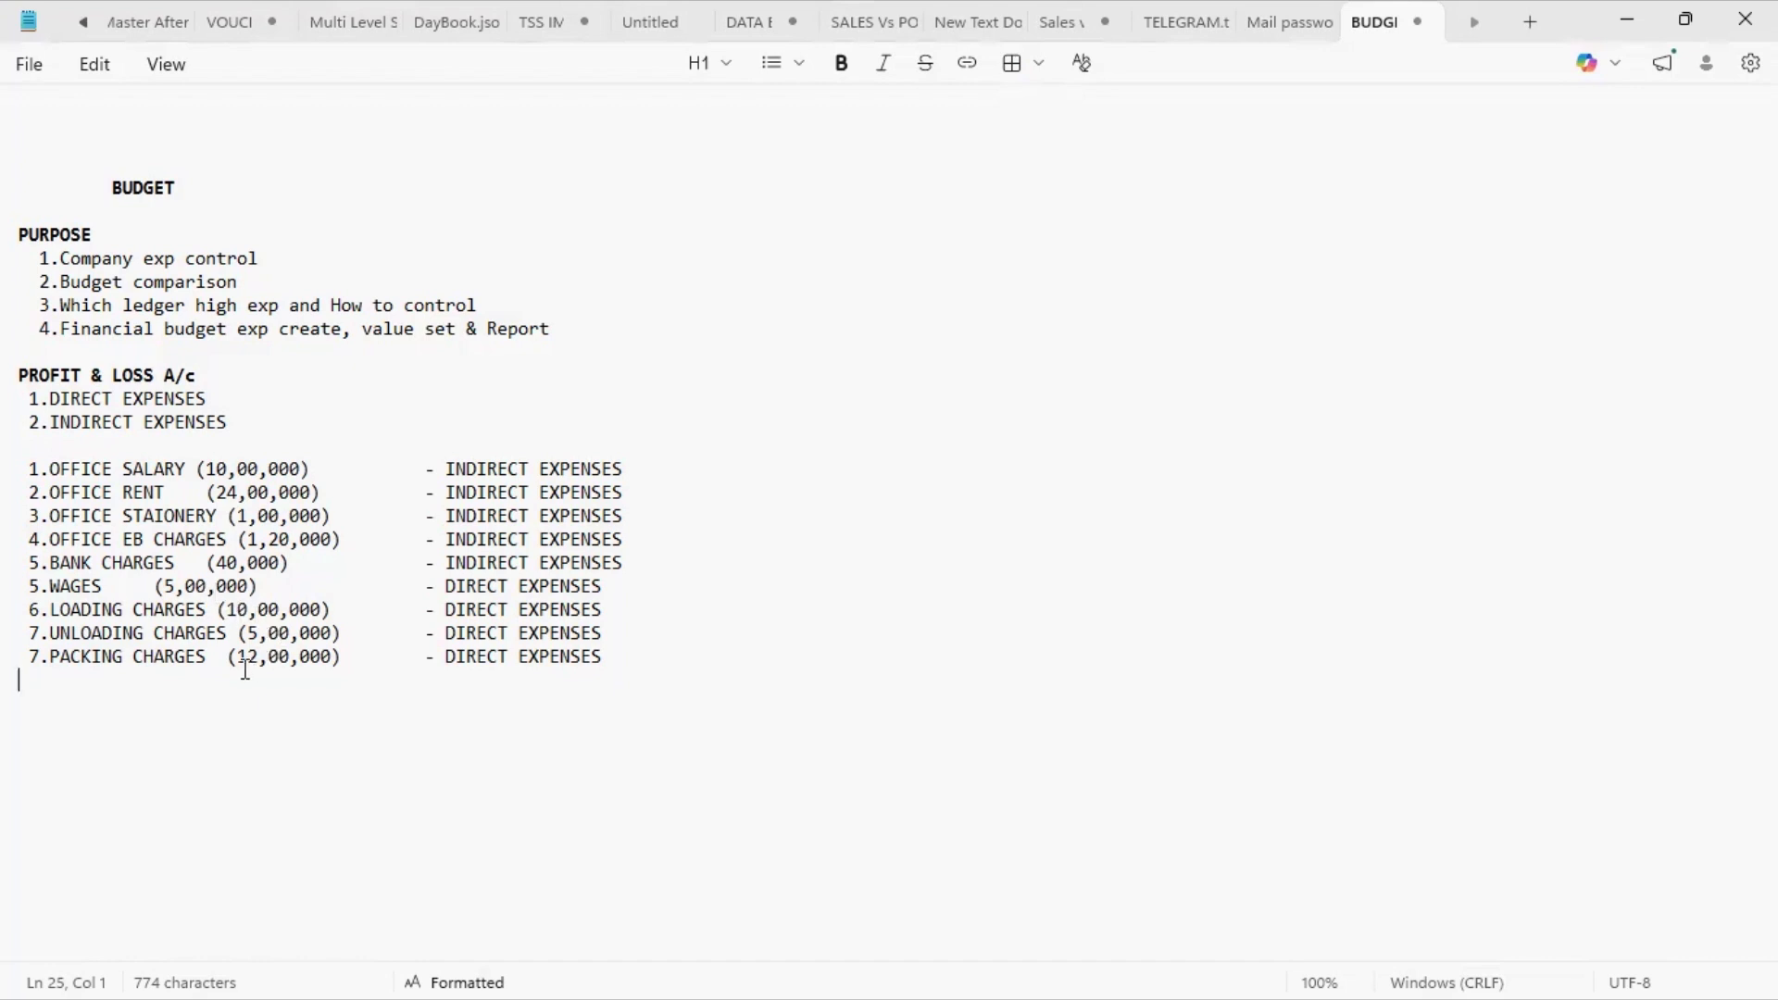
key(alt+Tab)
text(32,0)
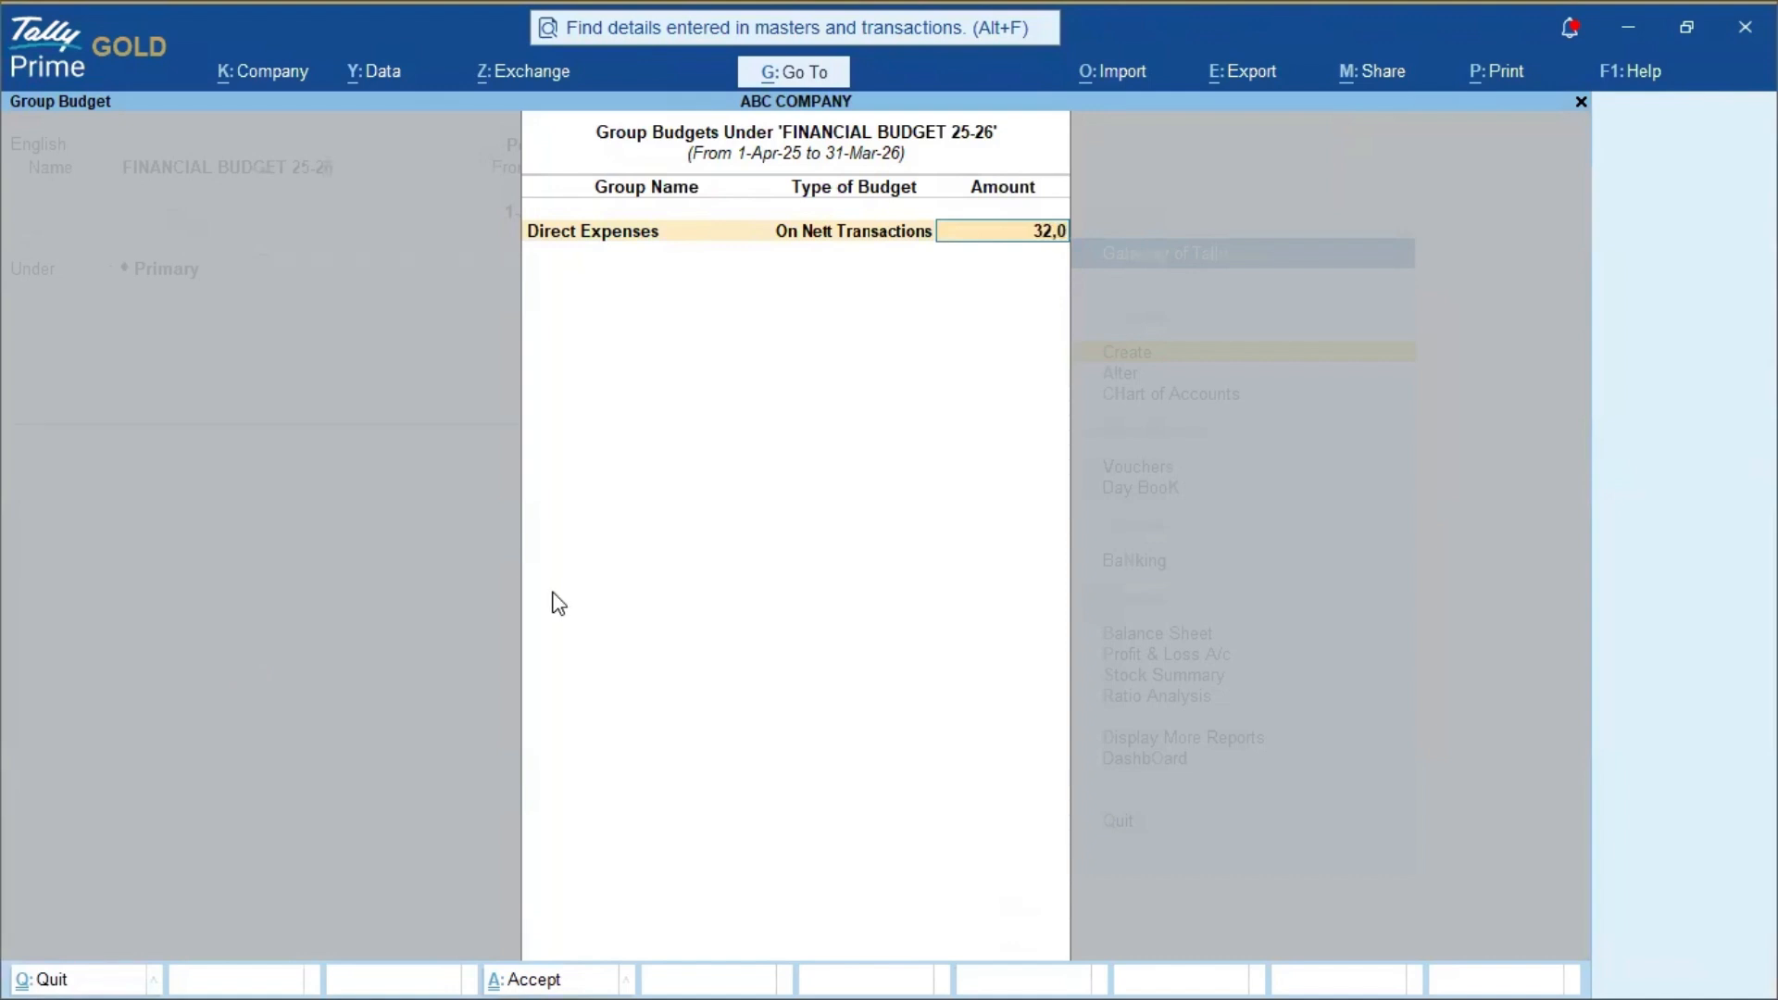
text(0,000)
key(Return)
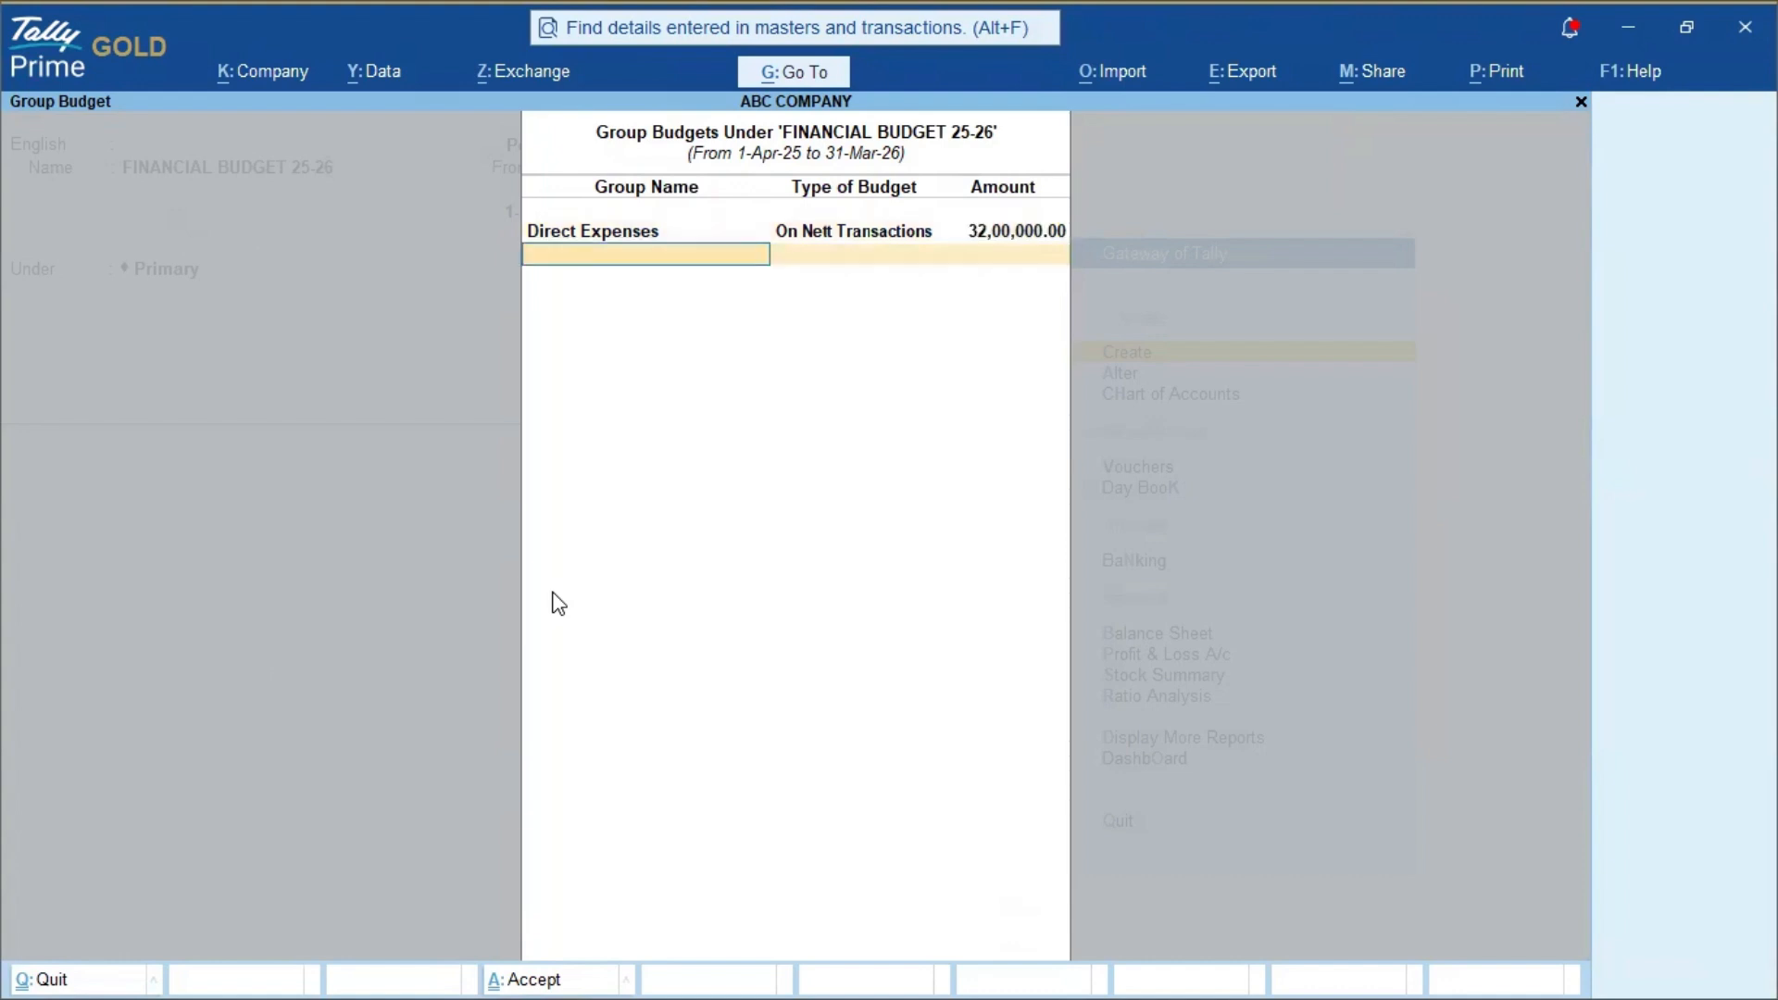
- Add the Indirect Expenses group to the group budgets with the type On Nett Transactions
text(INDI)
key(Up)
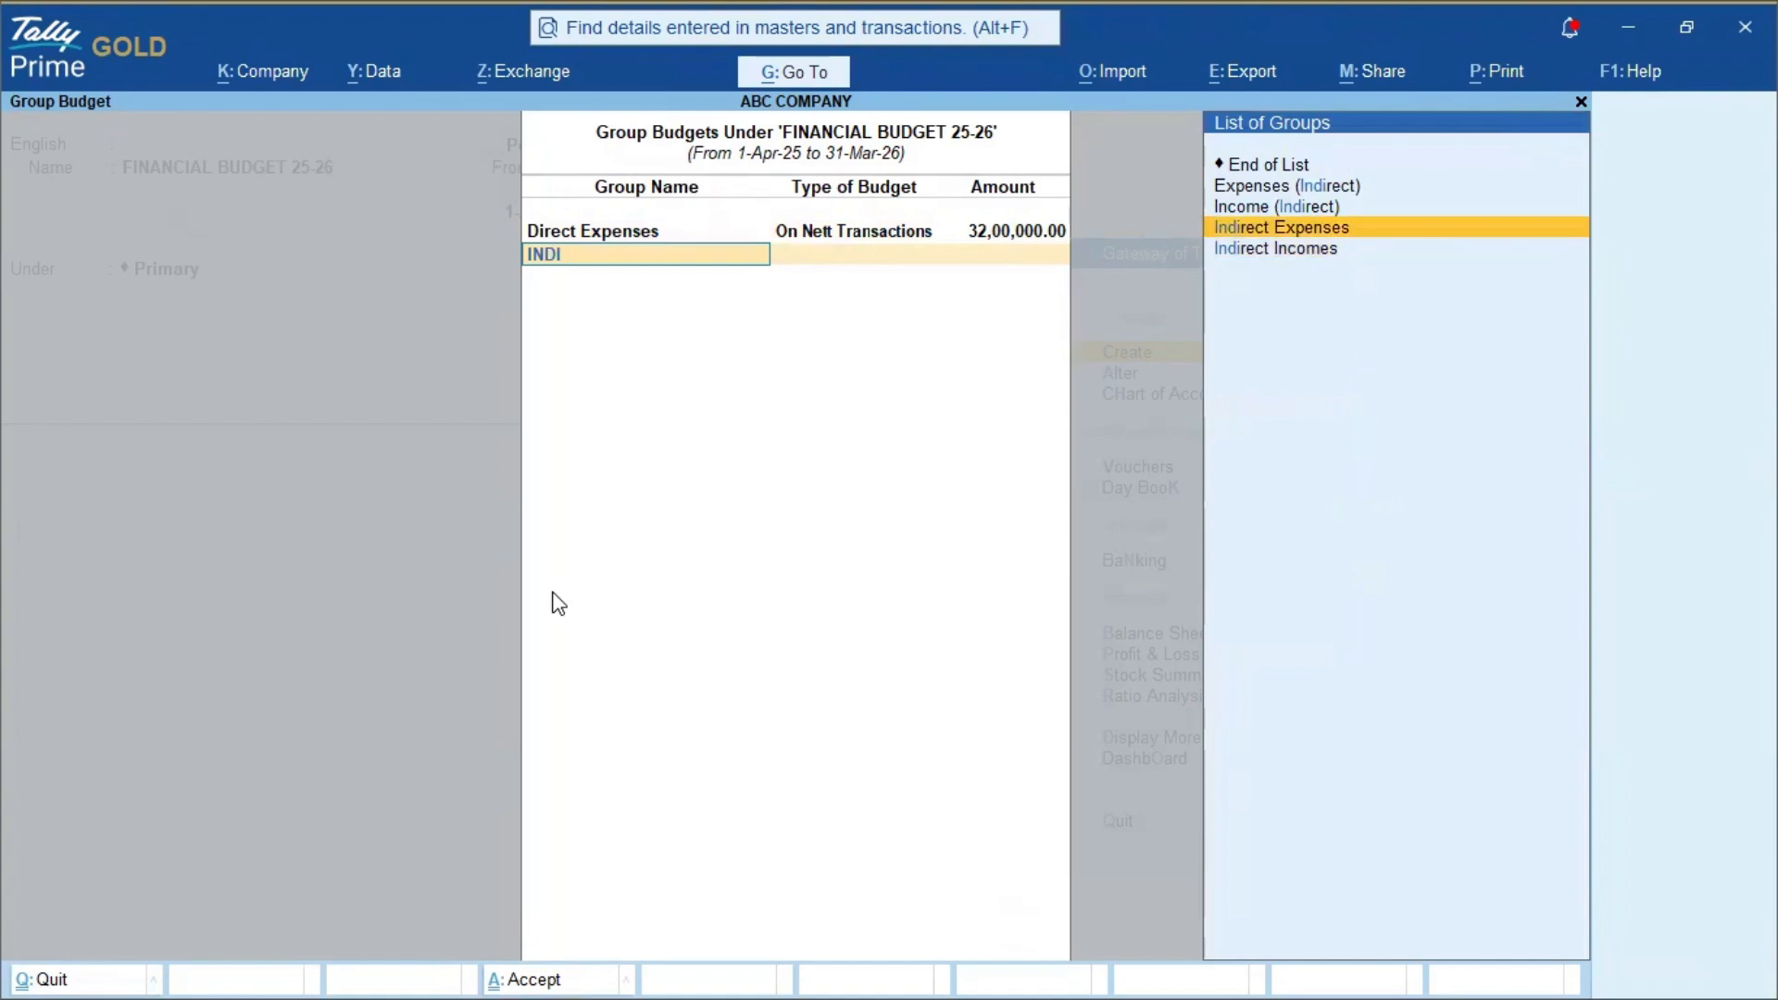
key(Return)
key(Down)
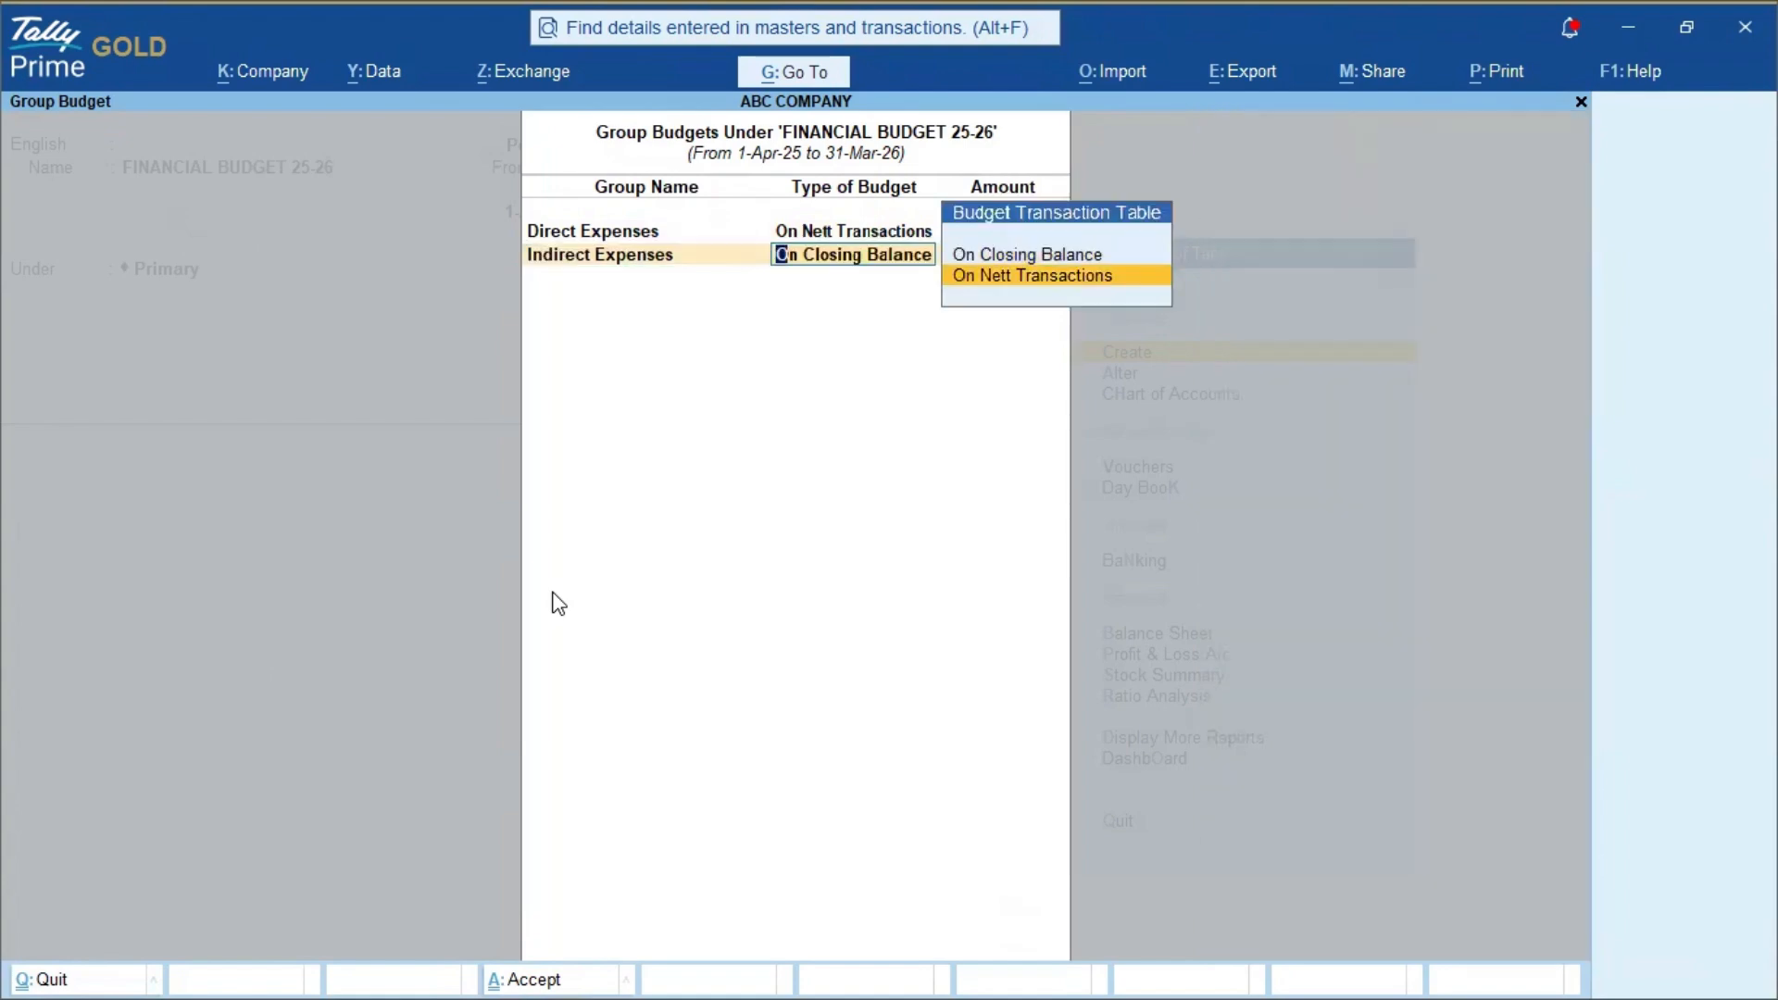
key(Return)
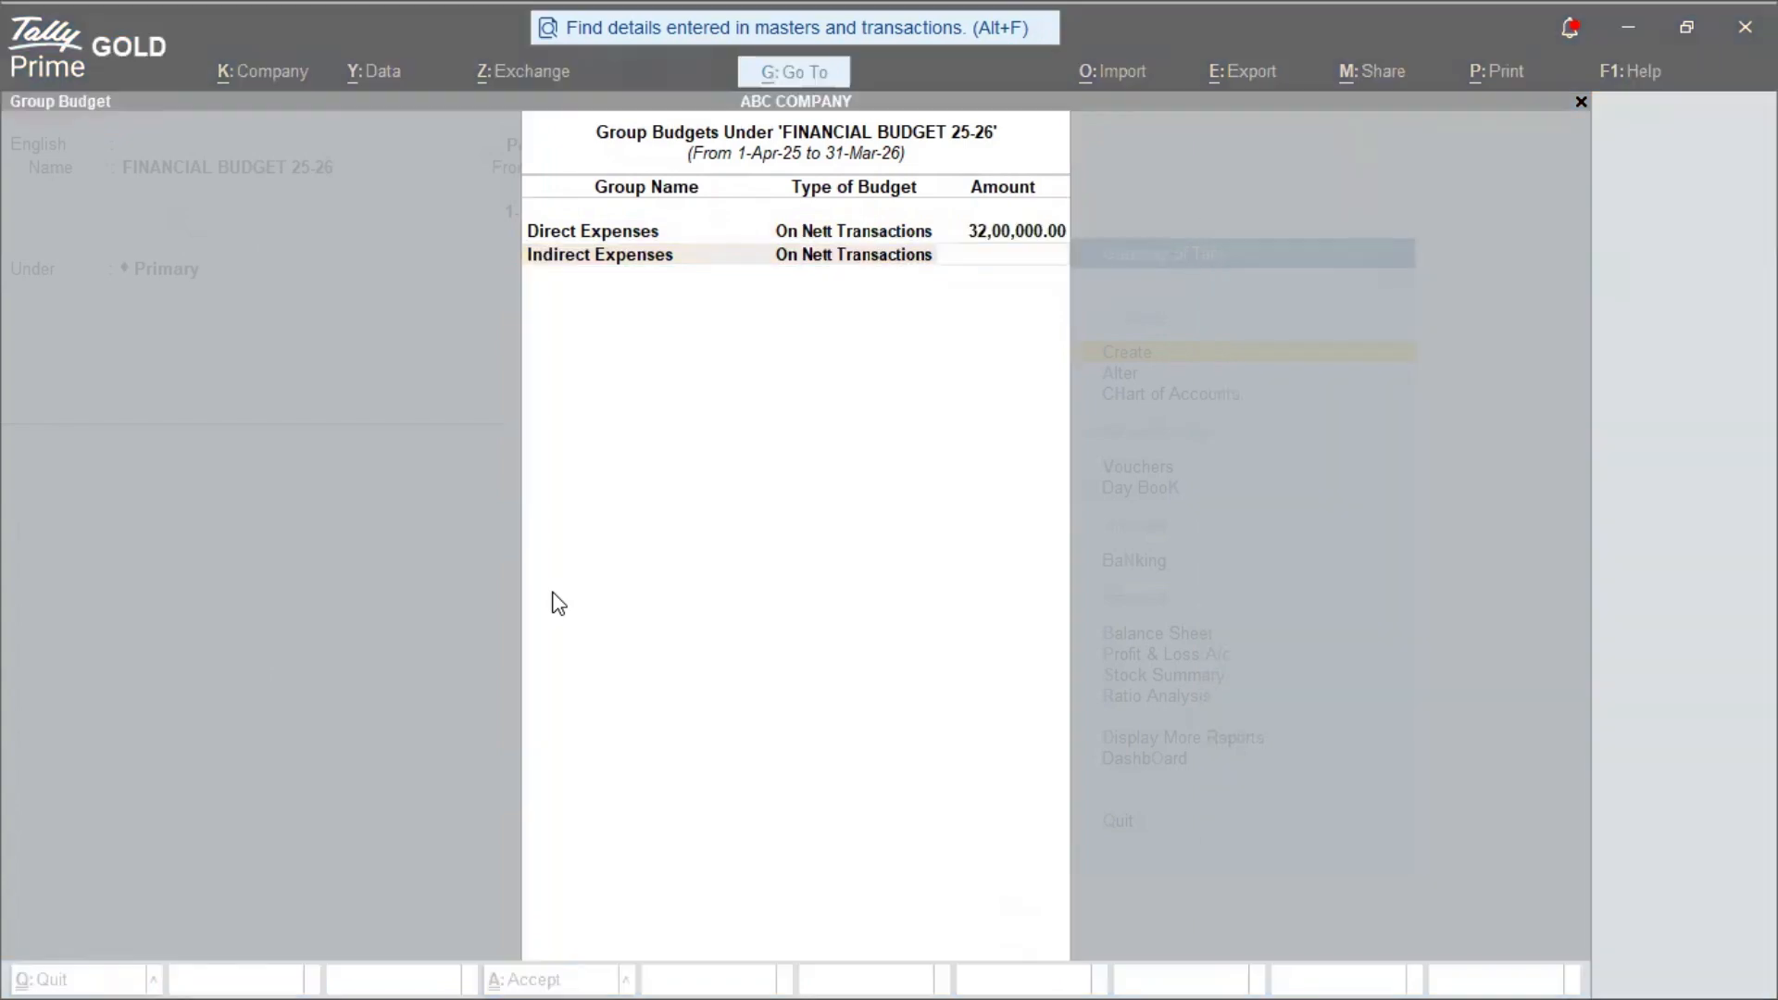
- Check the indirect expense amounts in the budget notes, enter 36,60,000 for Indirect Expenses in TallyPrime, and finish the group budgets
key(alt+Tab)
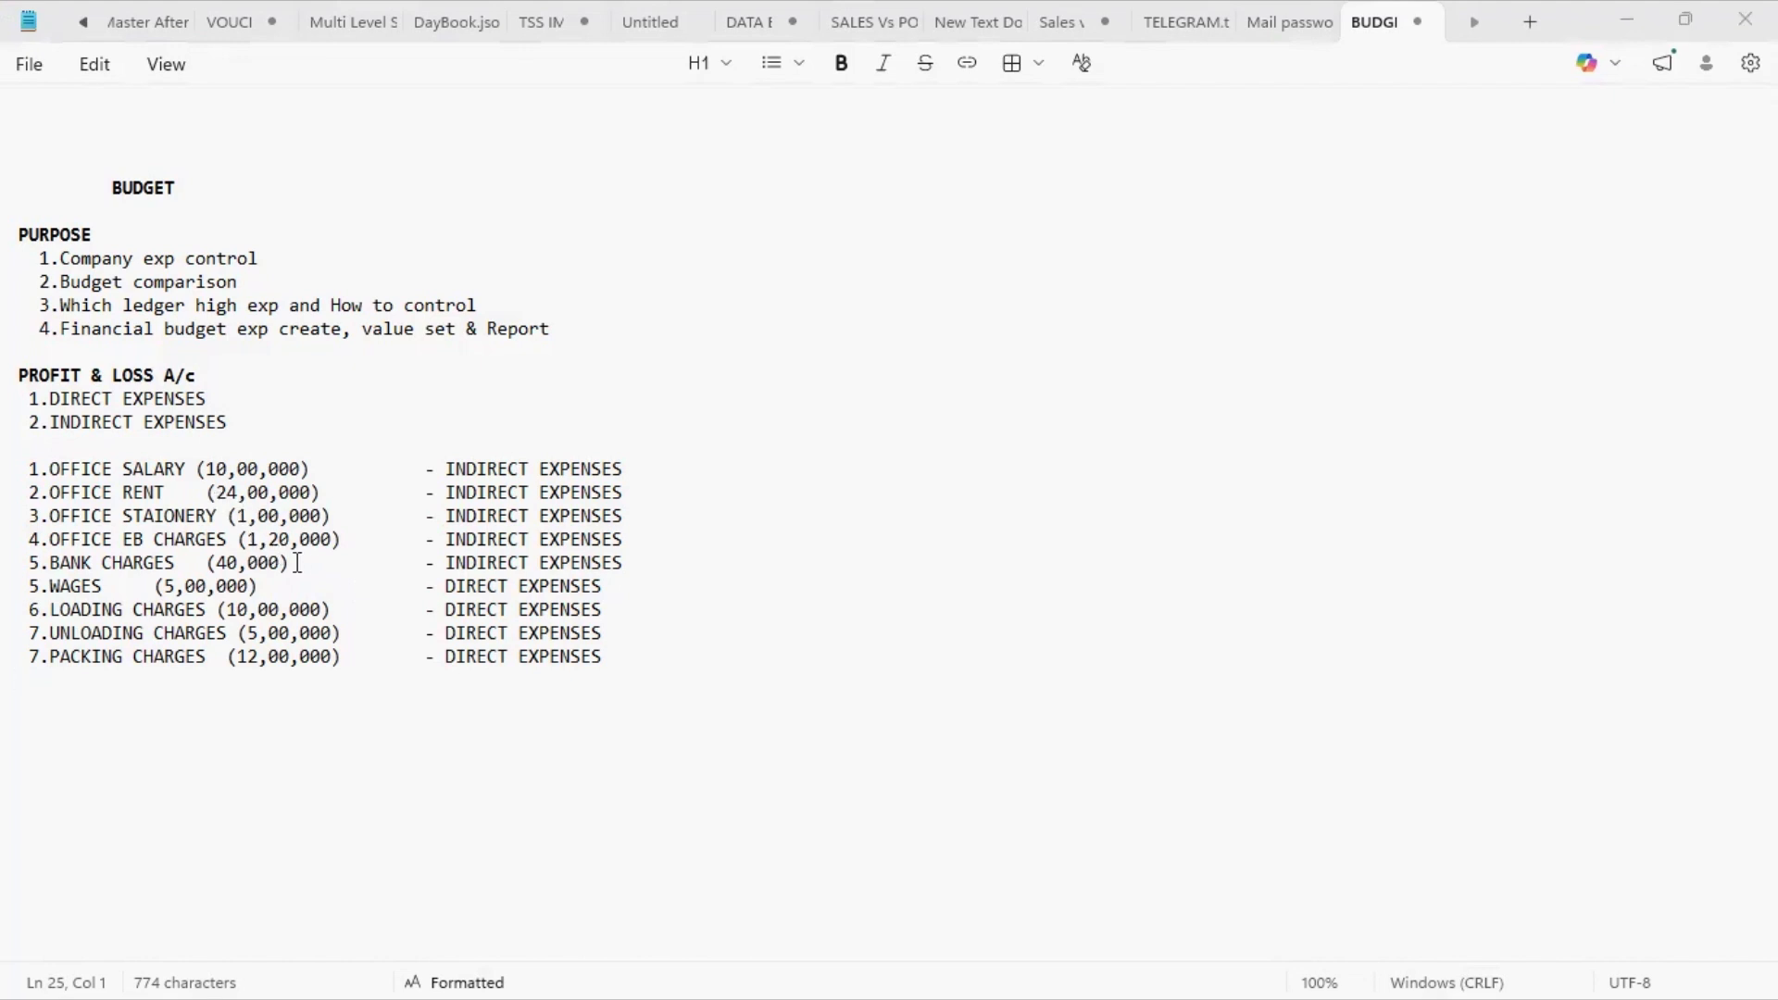
key(alt+Tab)
text(36,)
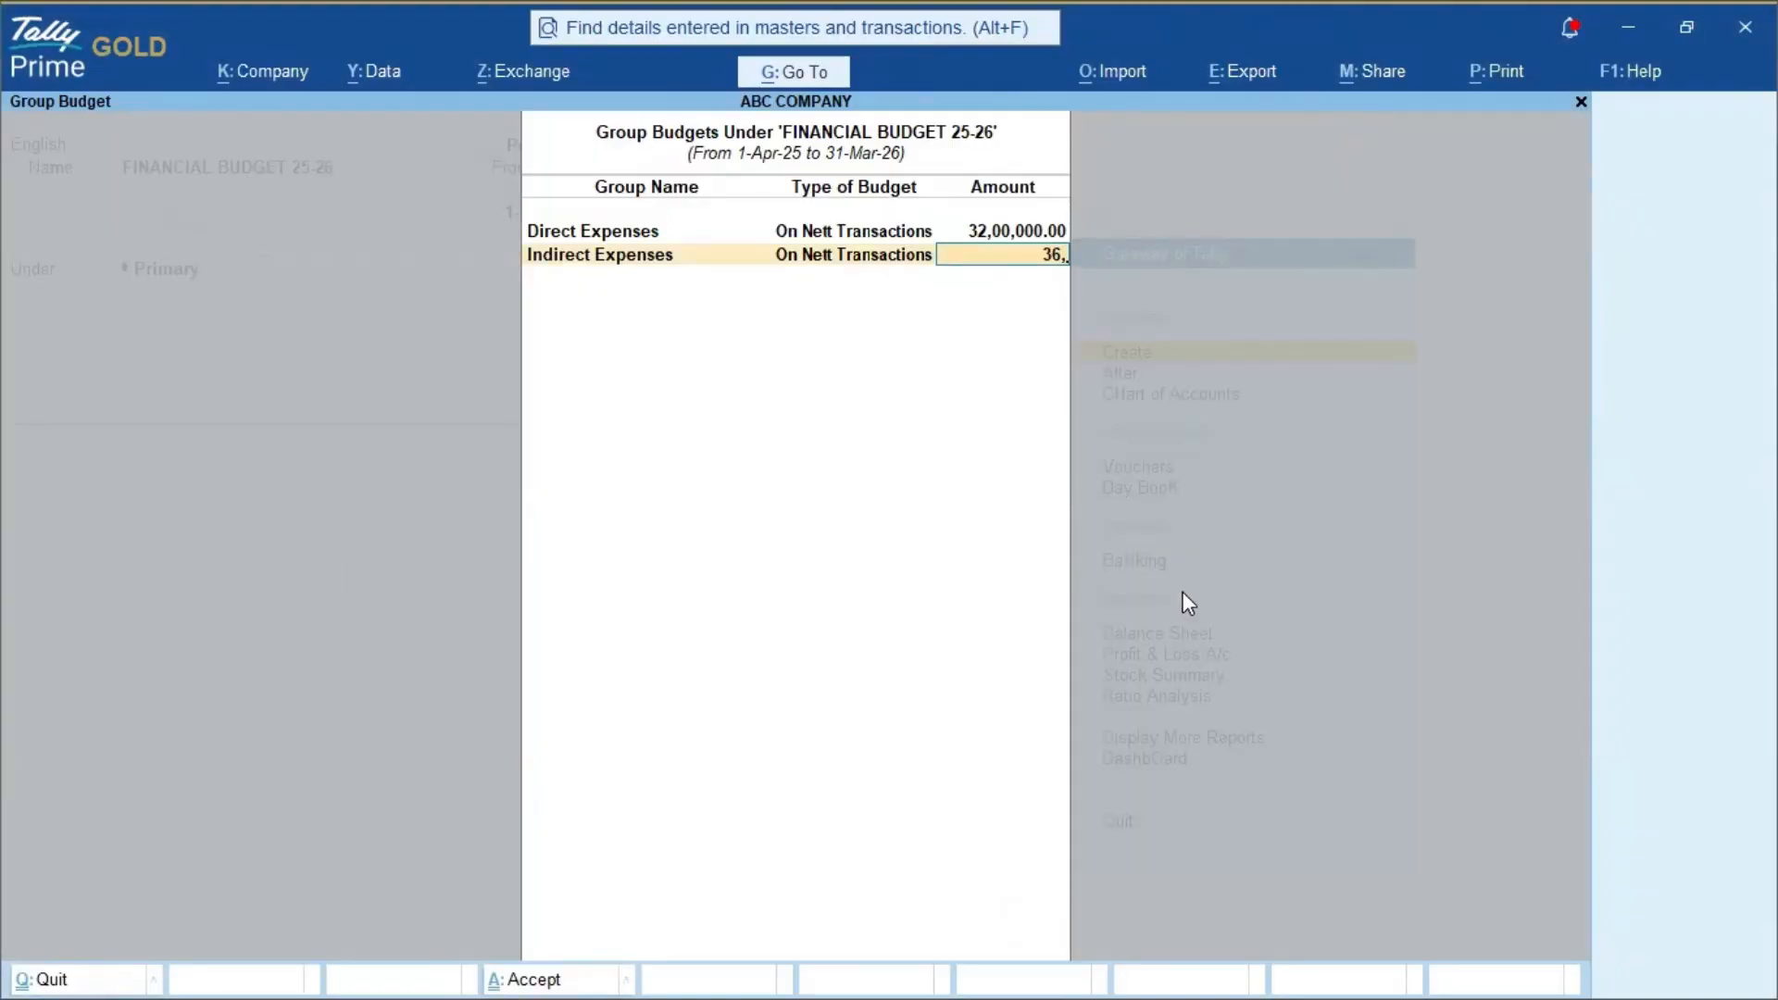
text(500)
key(BackSpace)
key(BackSpace)
key(BackSpace)
text(6000)
key(alt+Tab)
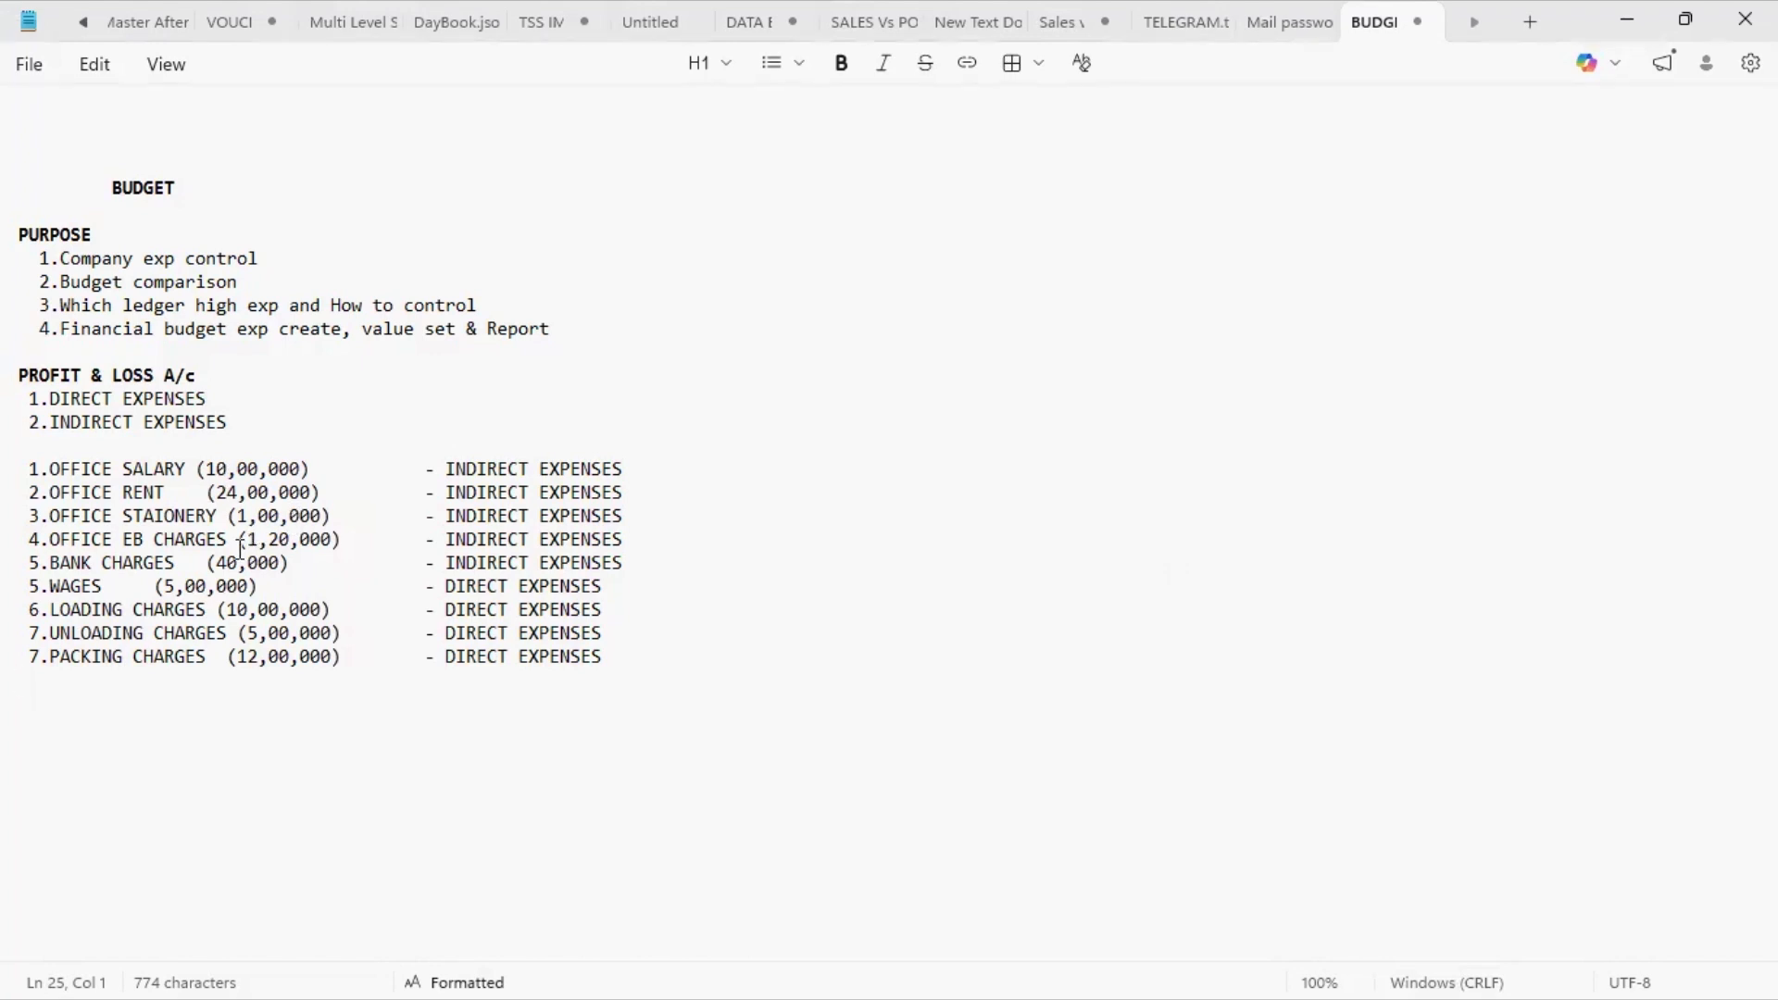
key(alt+Tab)
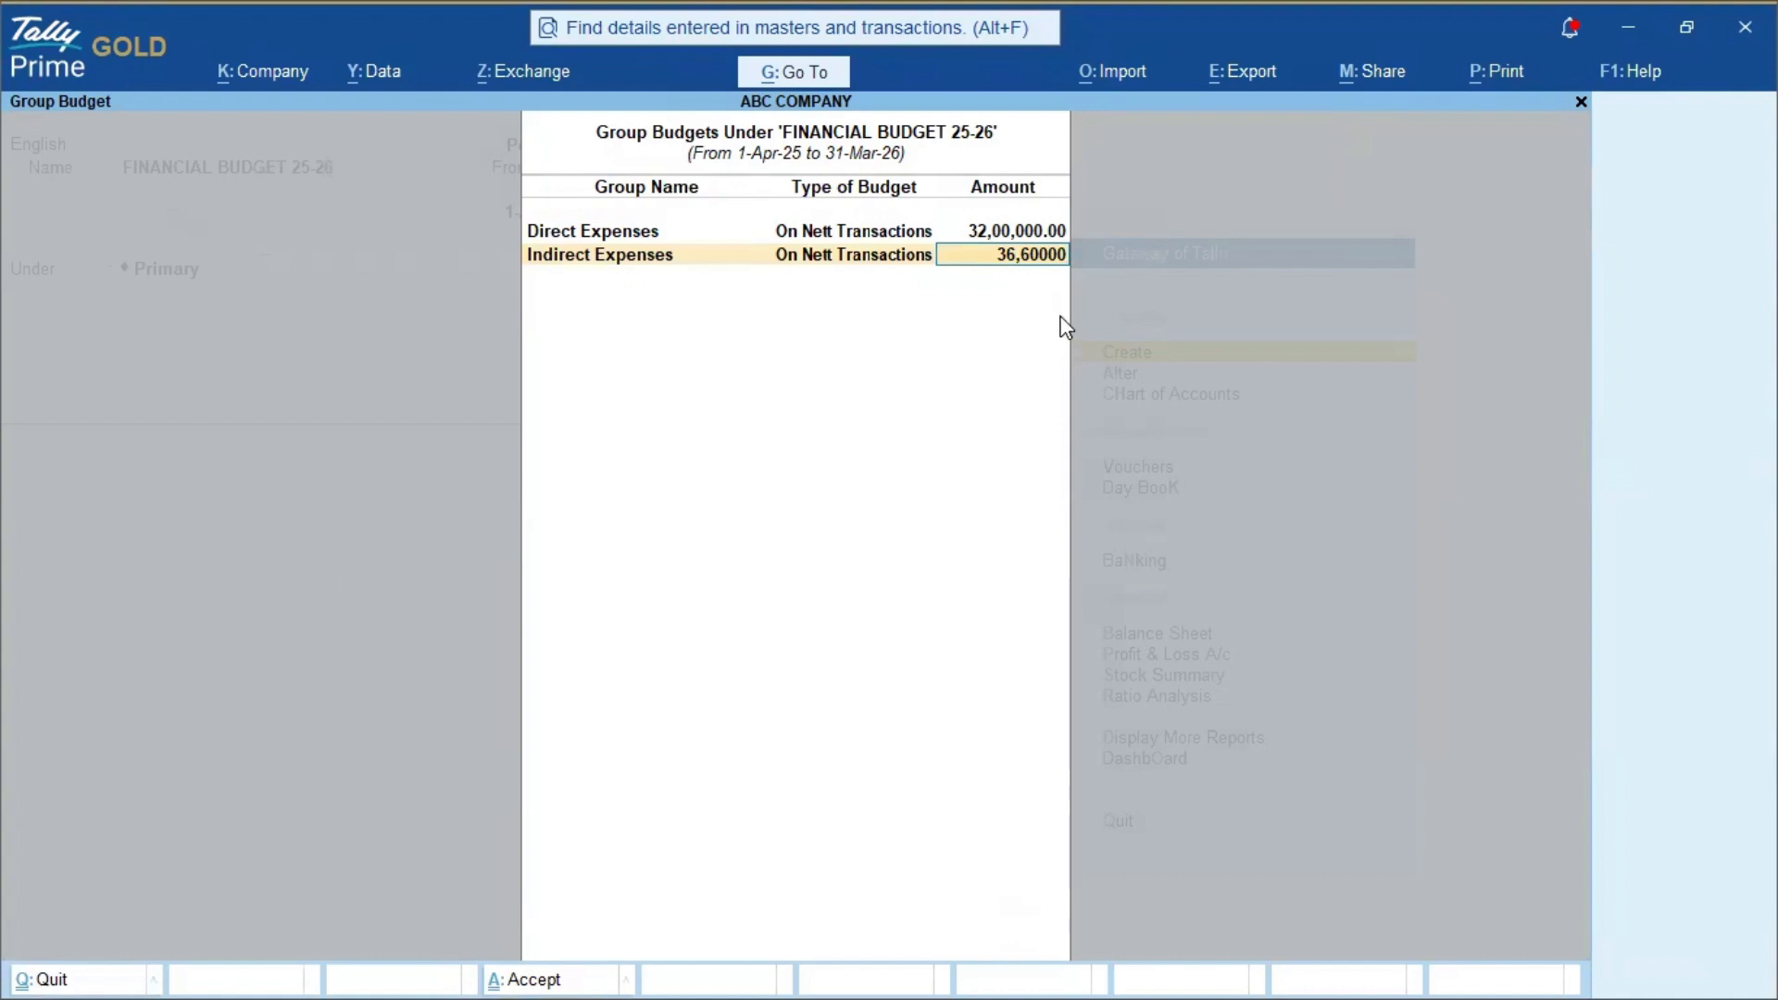
key(Return)
key(Return)
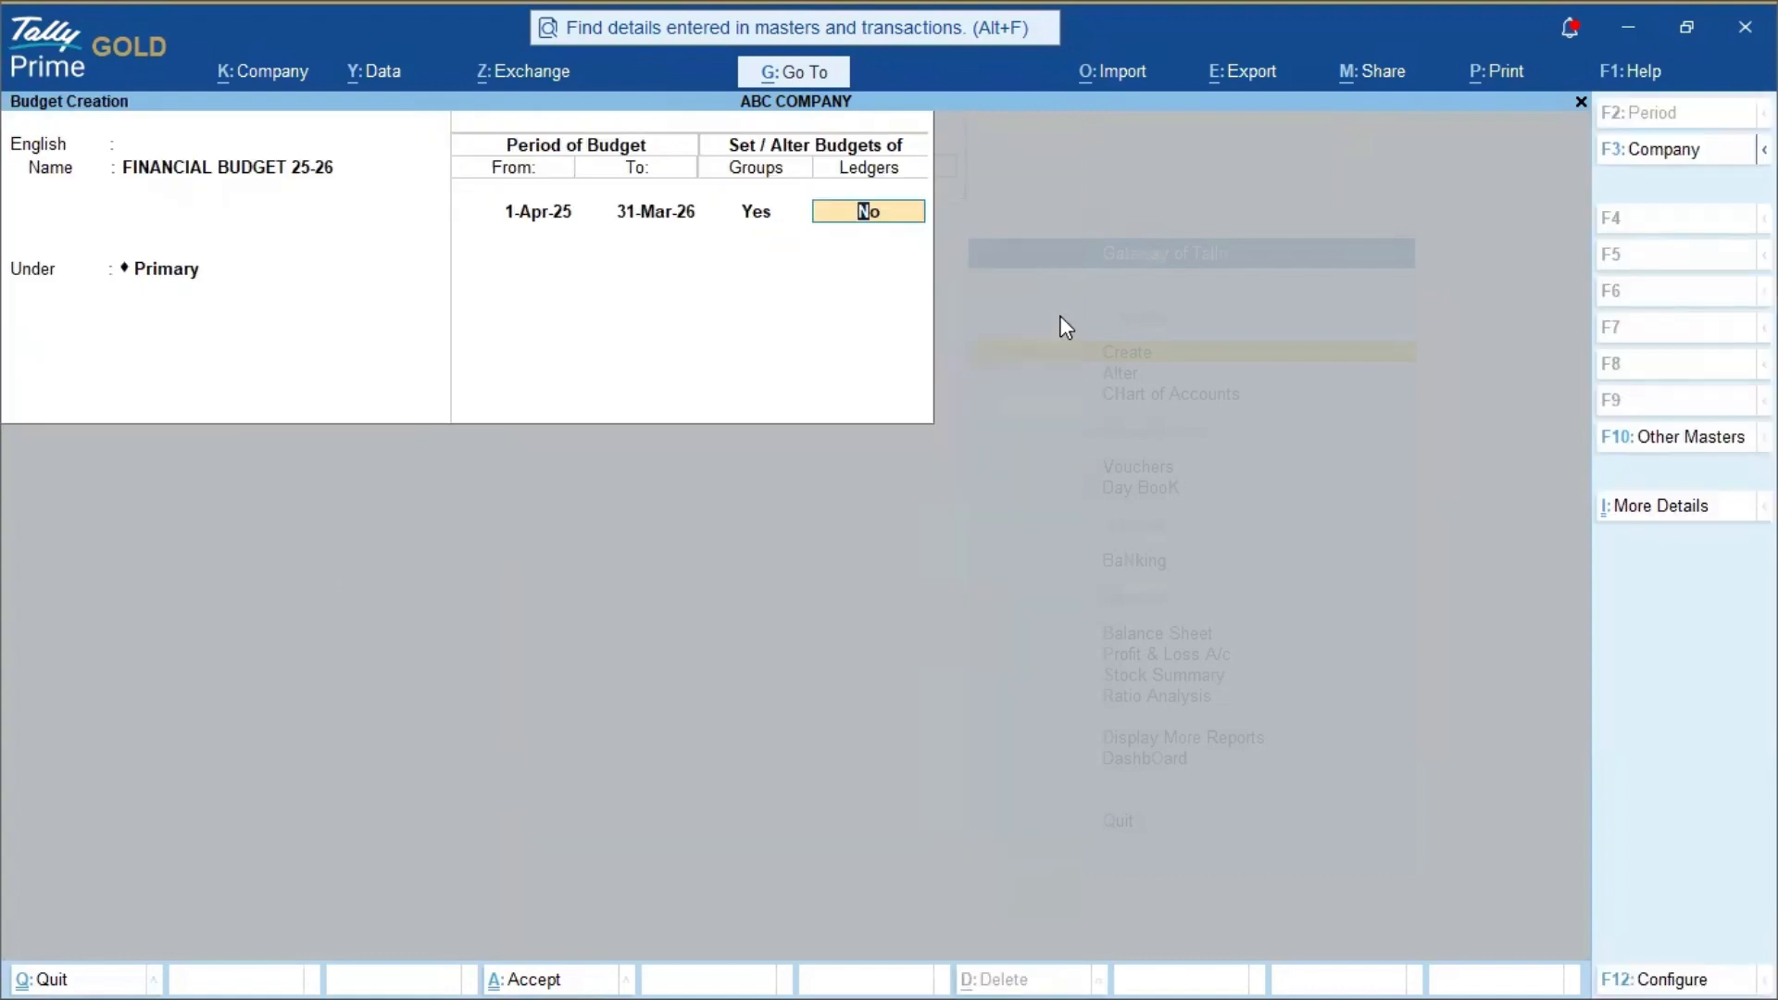
- Enable ledger budgets, consult the expense list in the budget notes, and add the OFFICE SALARY ledger in TallyPrime with the type On Nett Transactions
key(y)
key(Return)
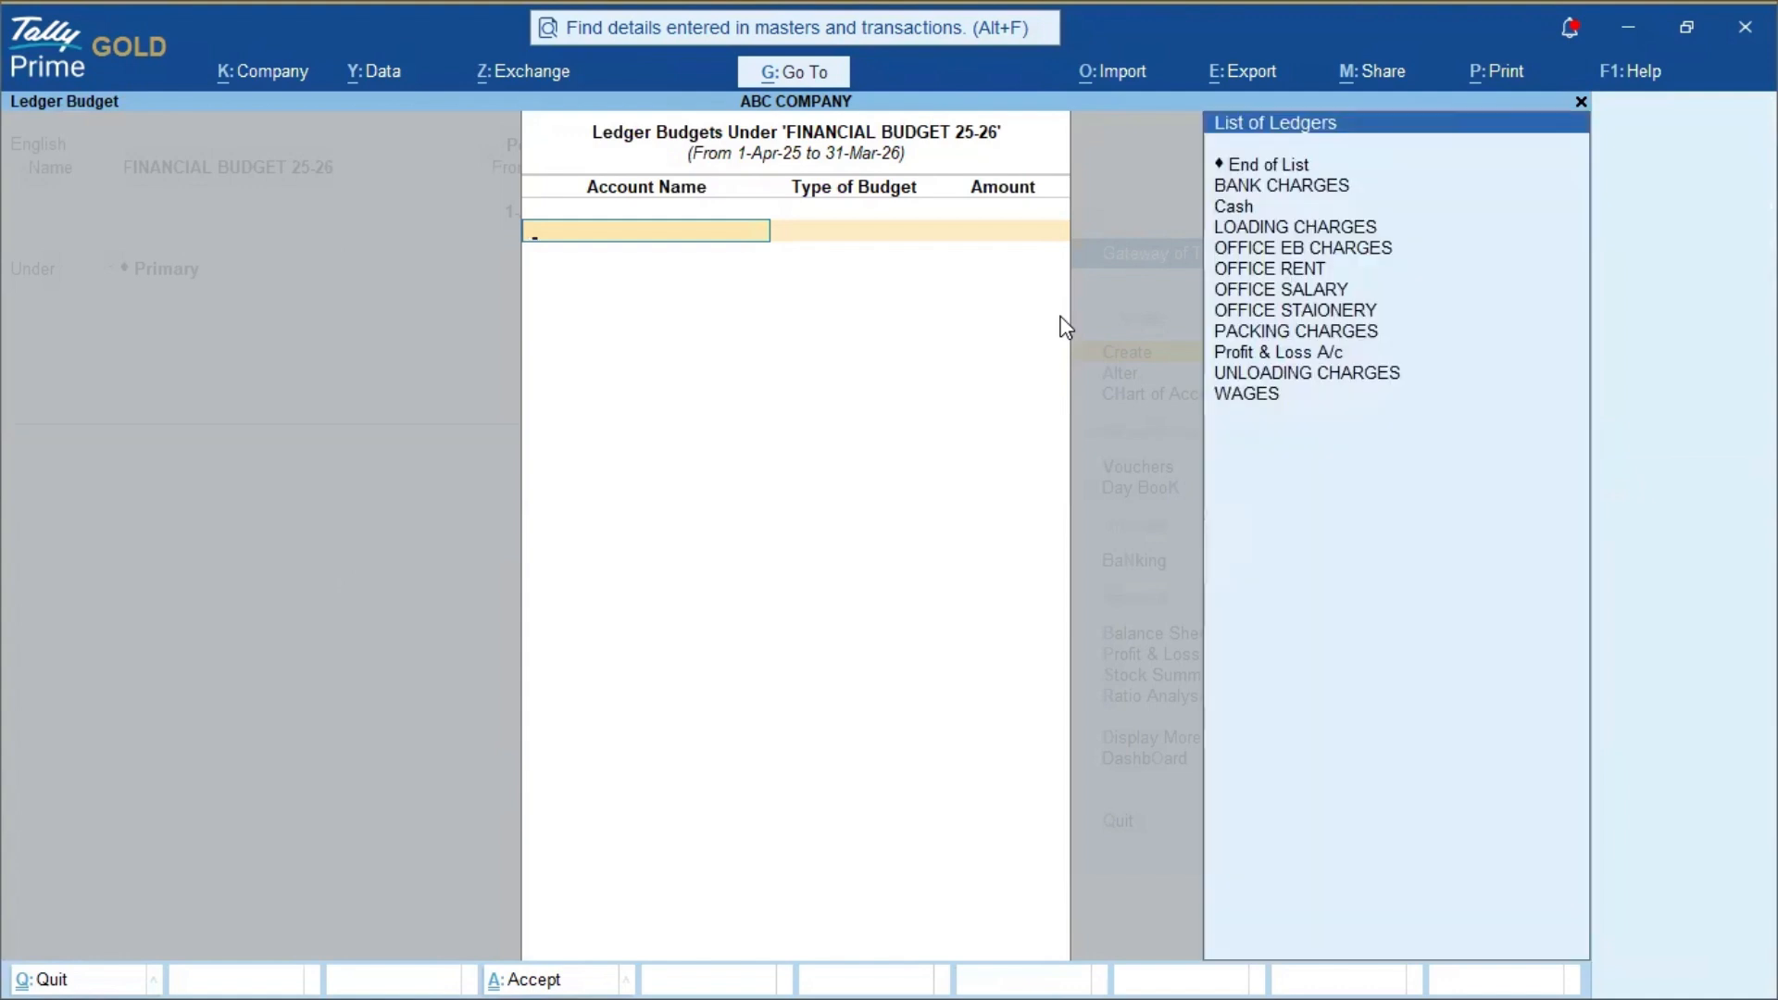
key(Down)
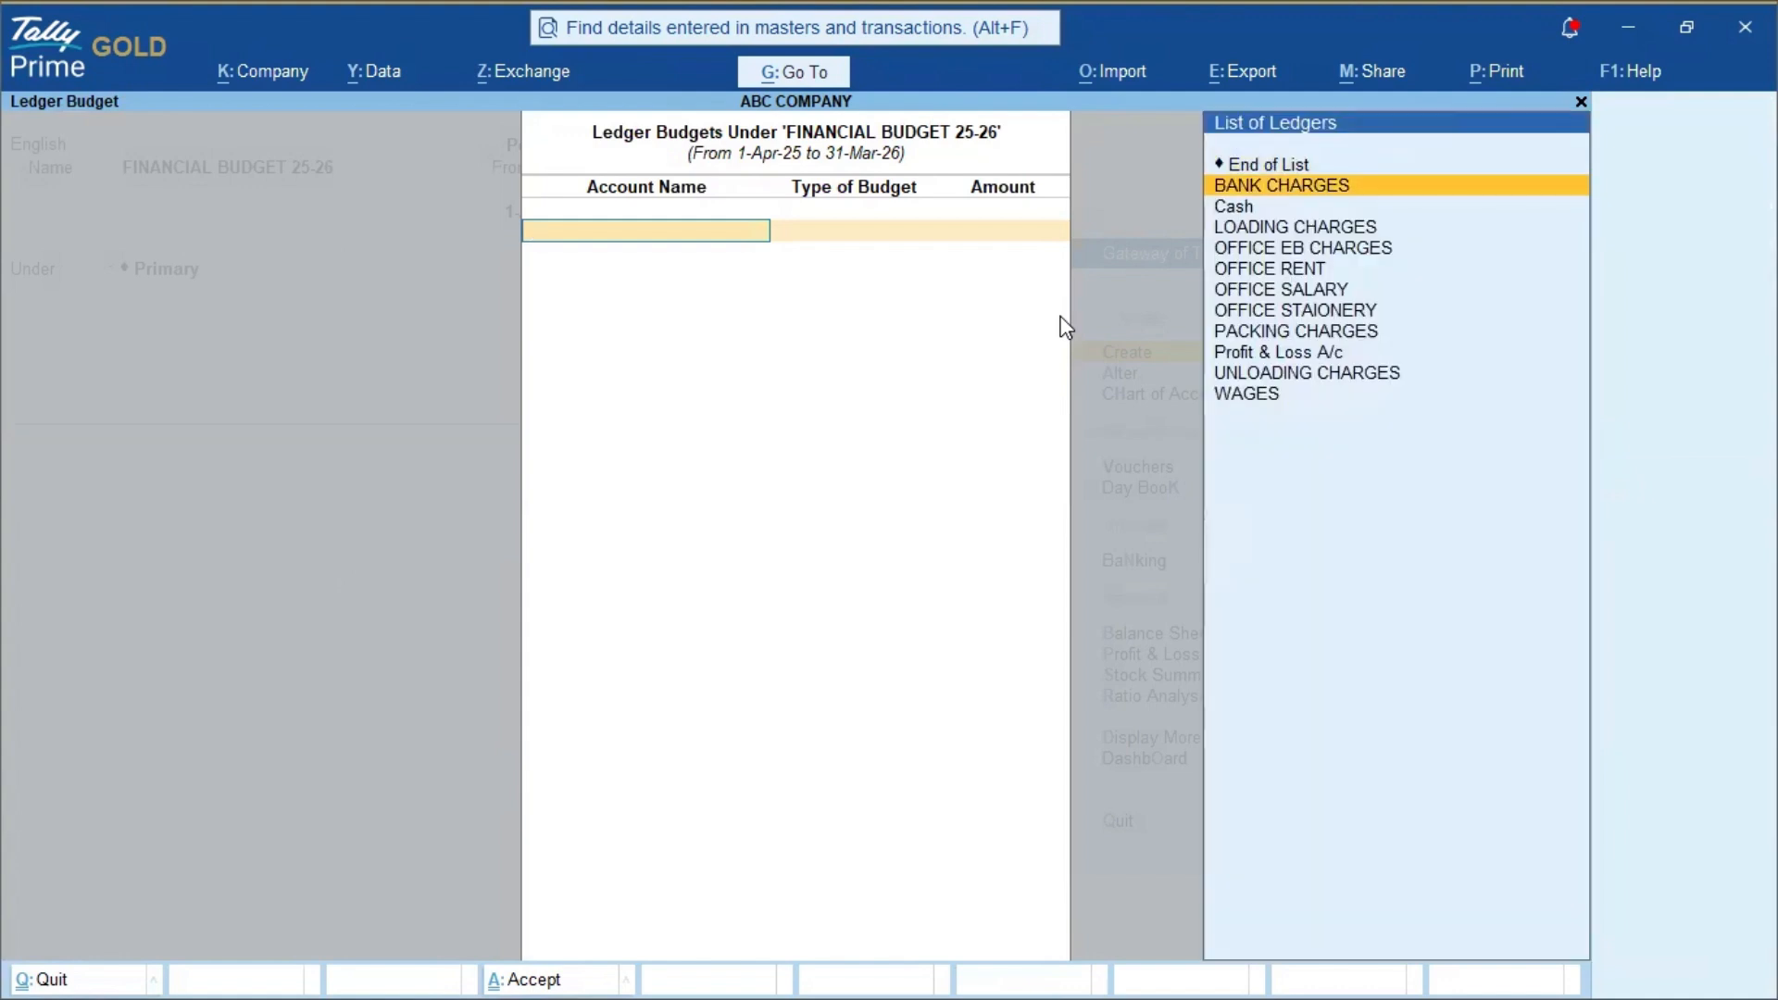
key(alt+Tab)
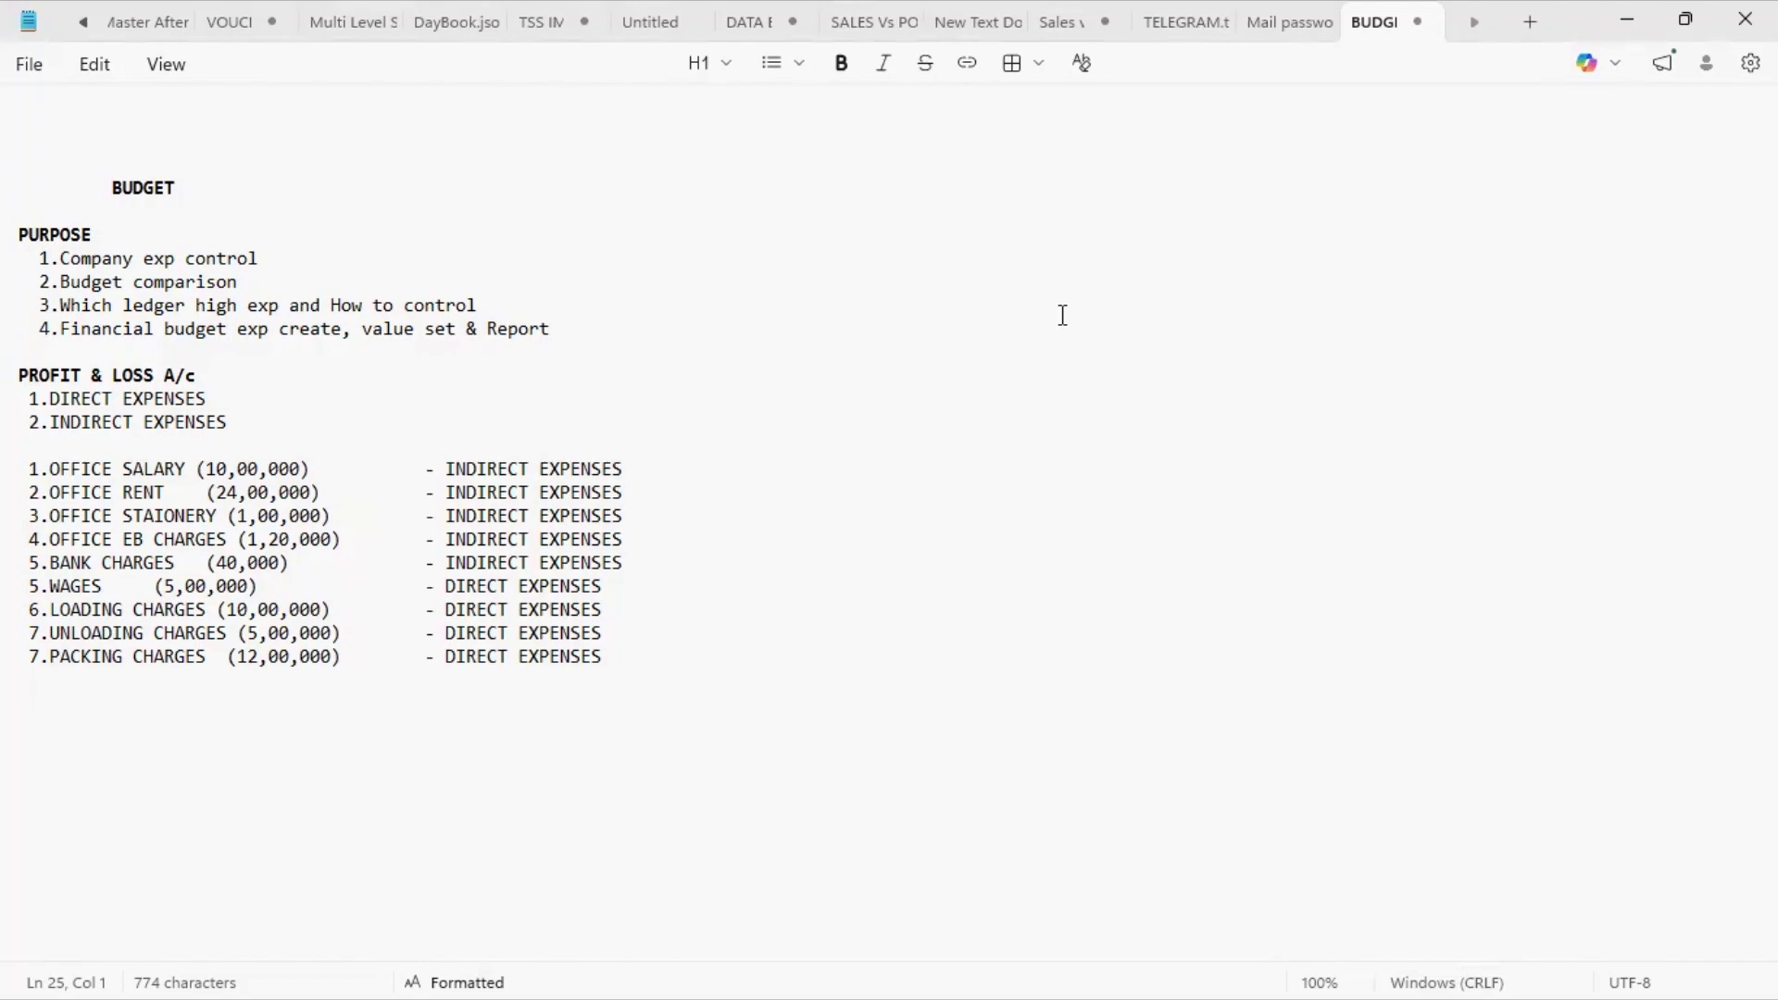
key(alt+Tab)
key(Down)
key(Down)
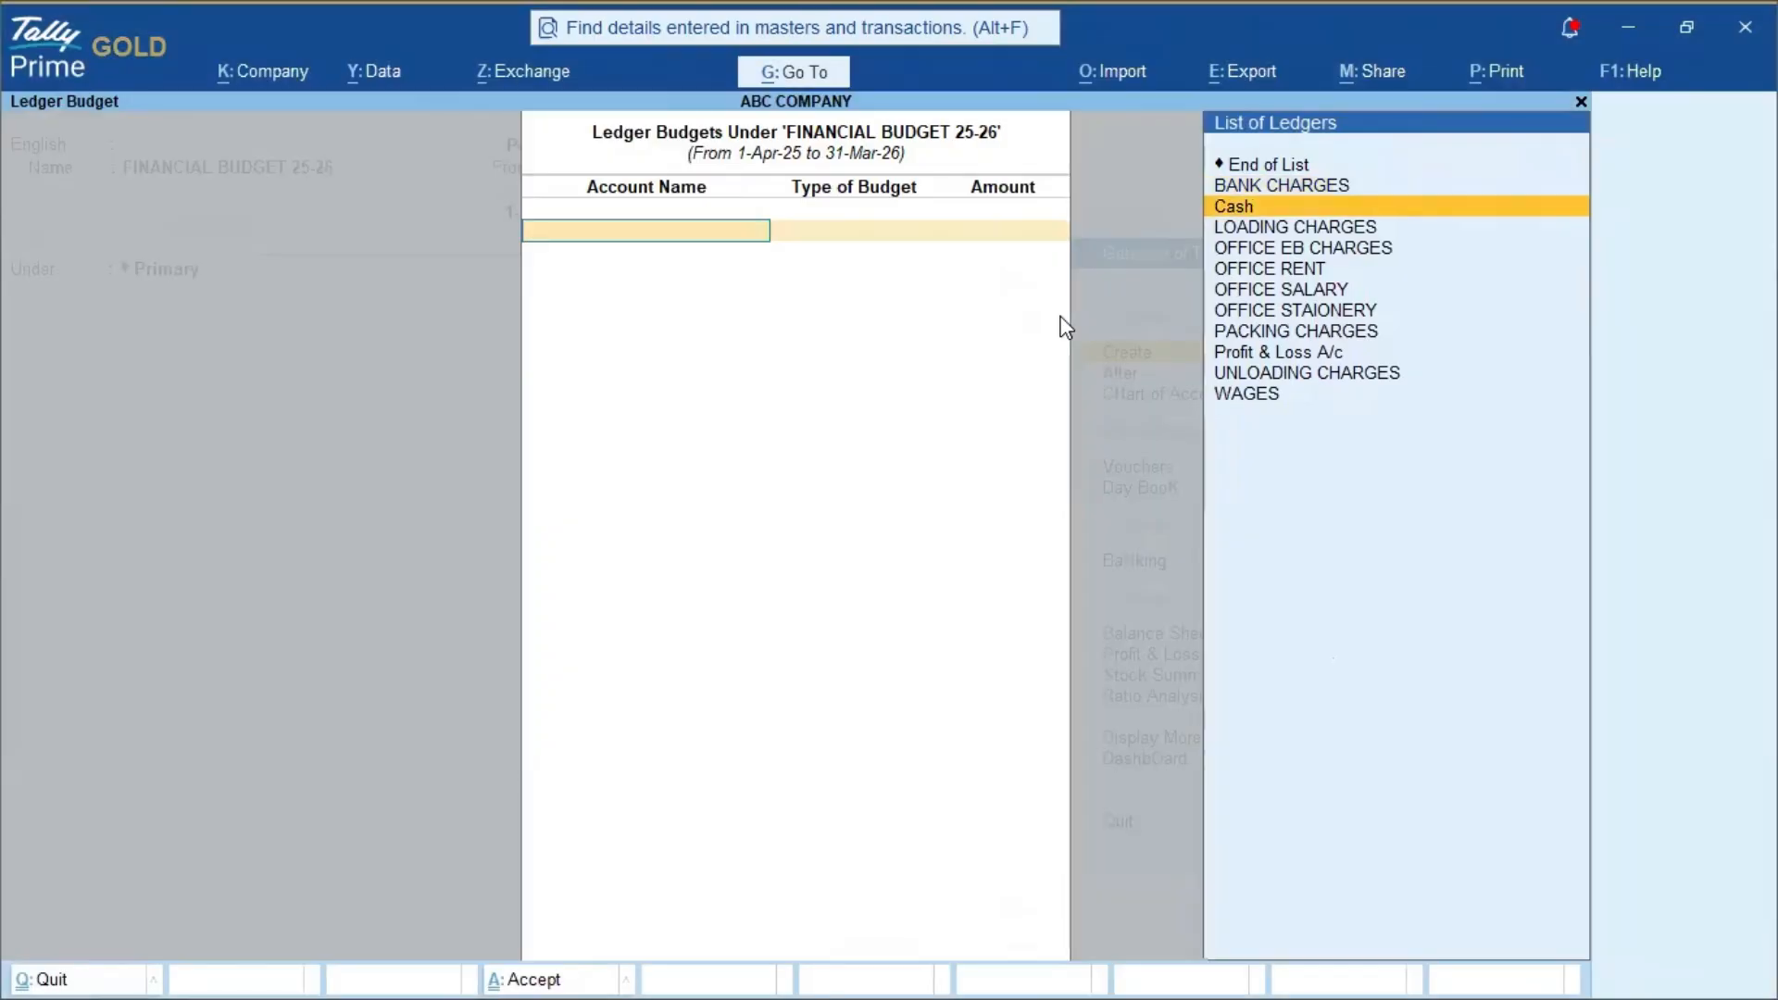
key(Down)
key(Down)
key(Down)
key(Return)
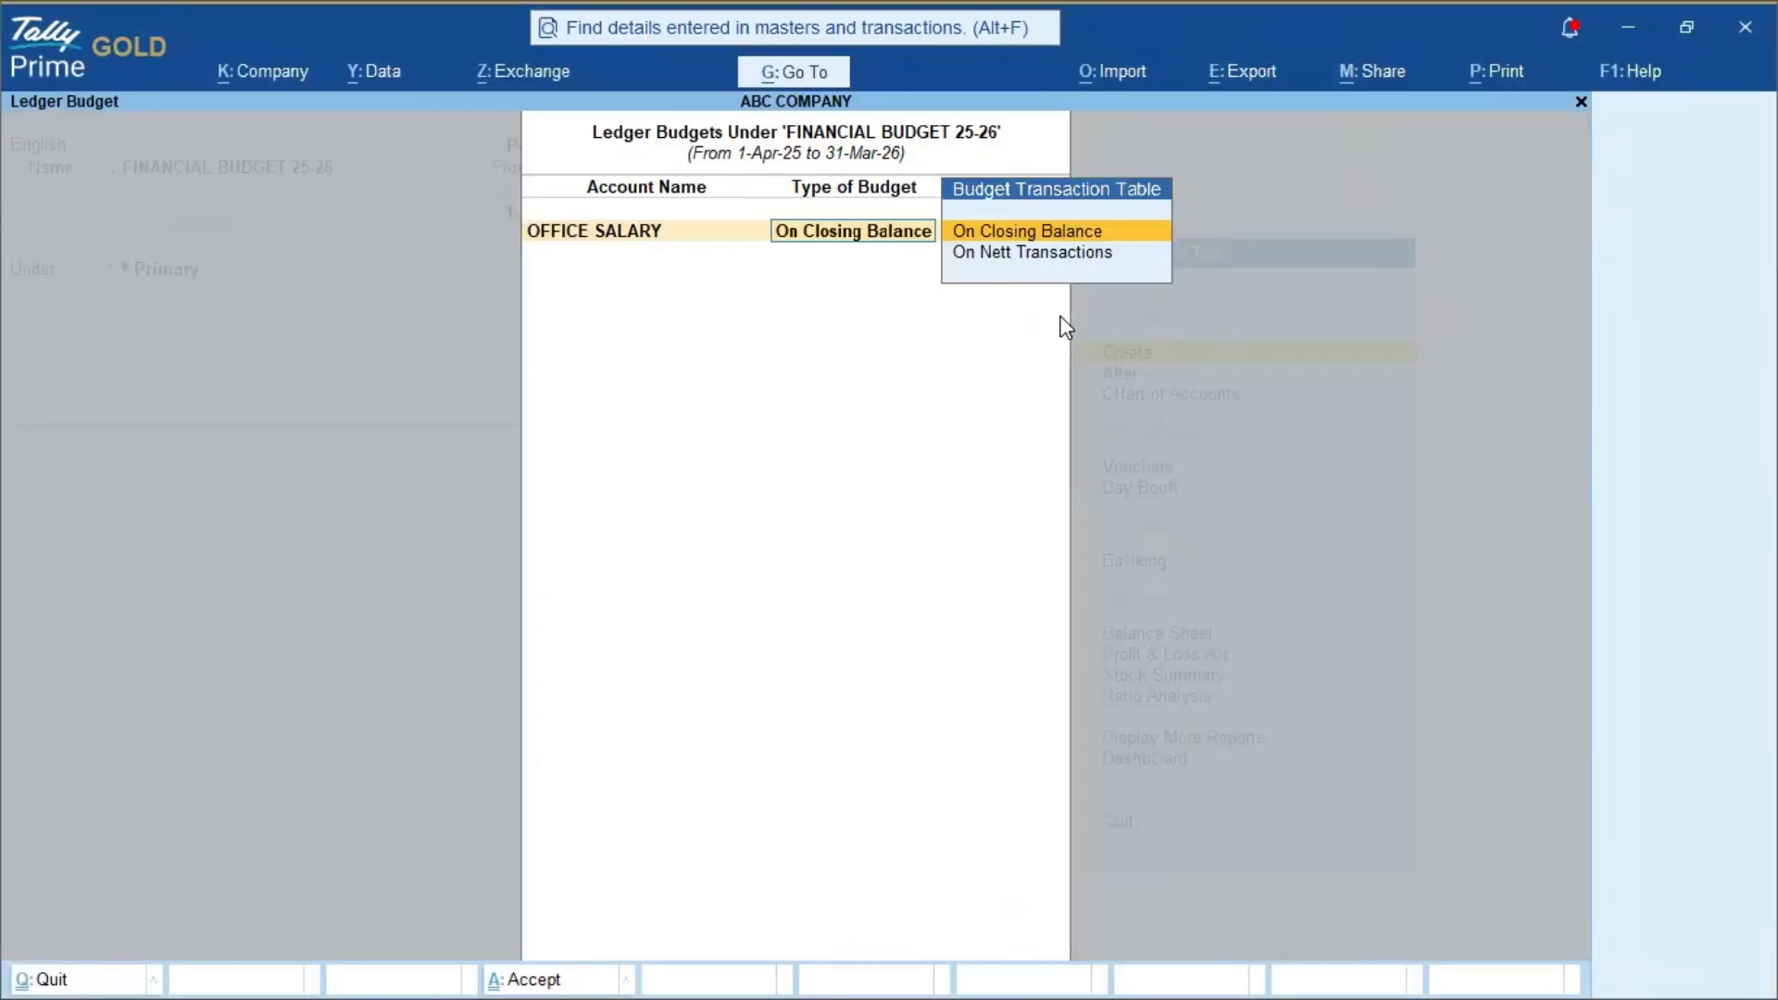
key(Down)
key(Return)
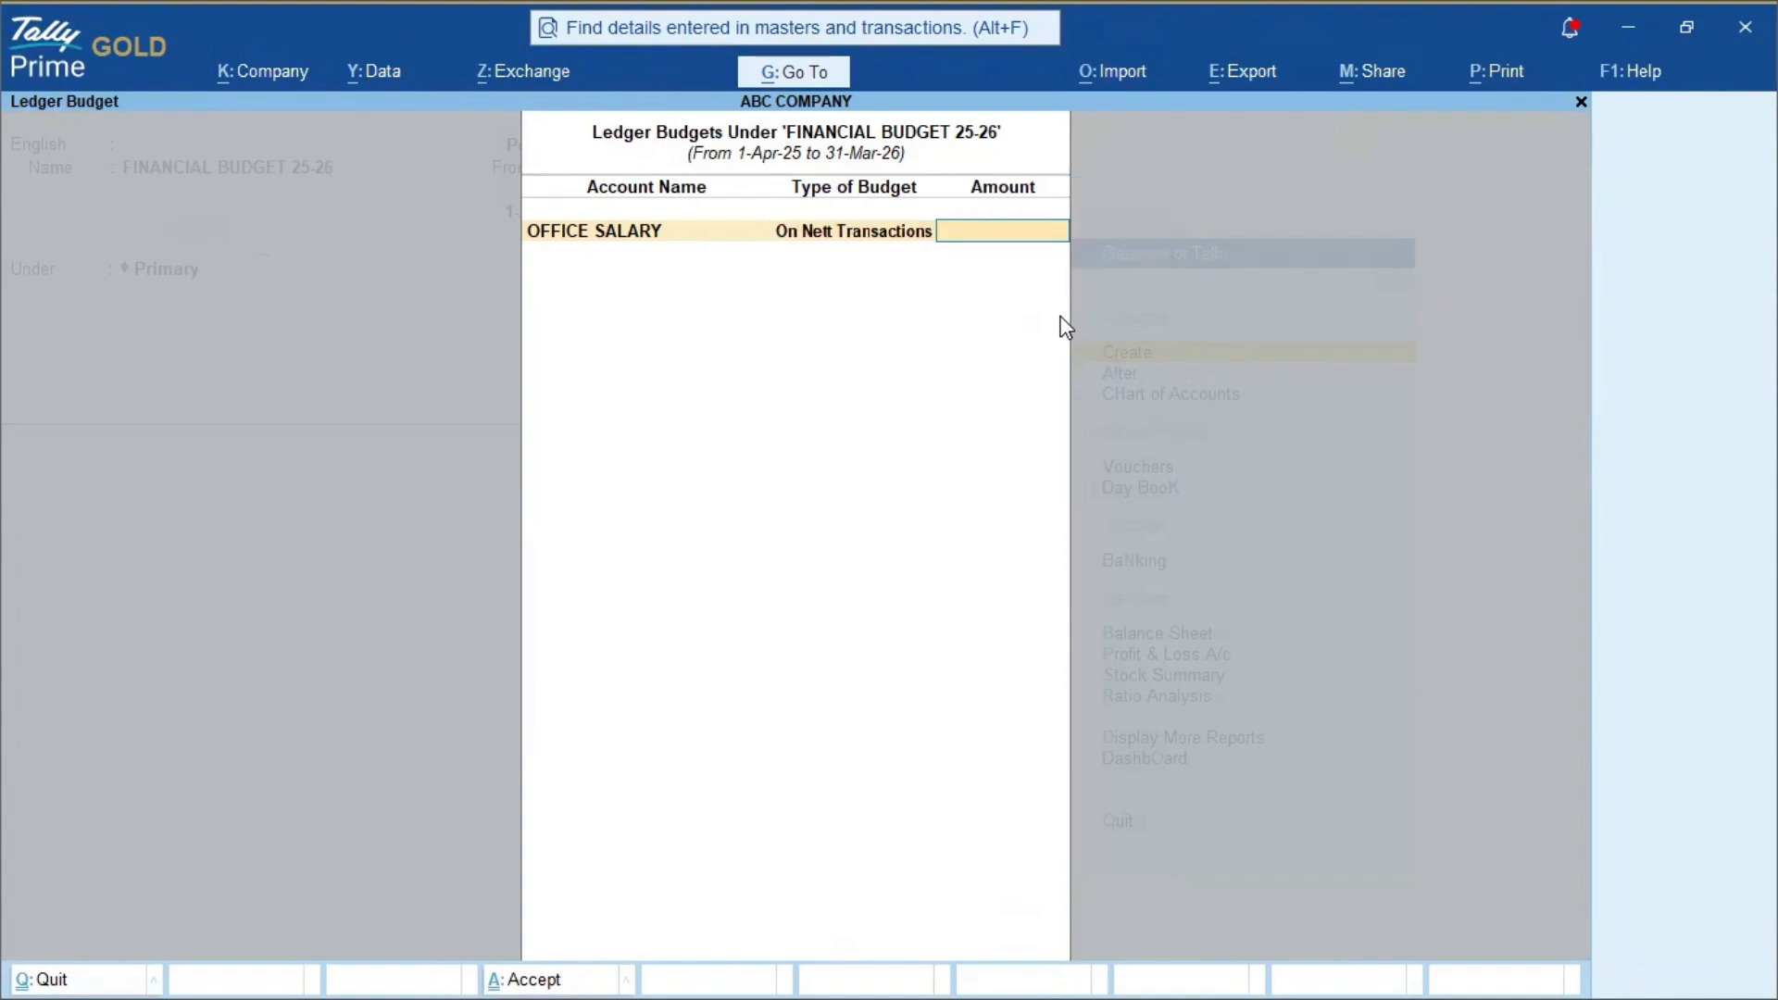
- Check the office salary amount in the budget notes and enter 10,00,000 as the OFFICE SALARY budget amount in TallyPrime
key(alt+Tab)
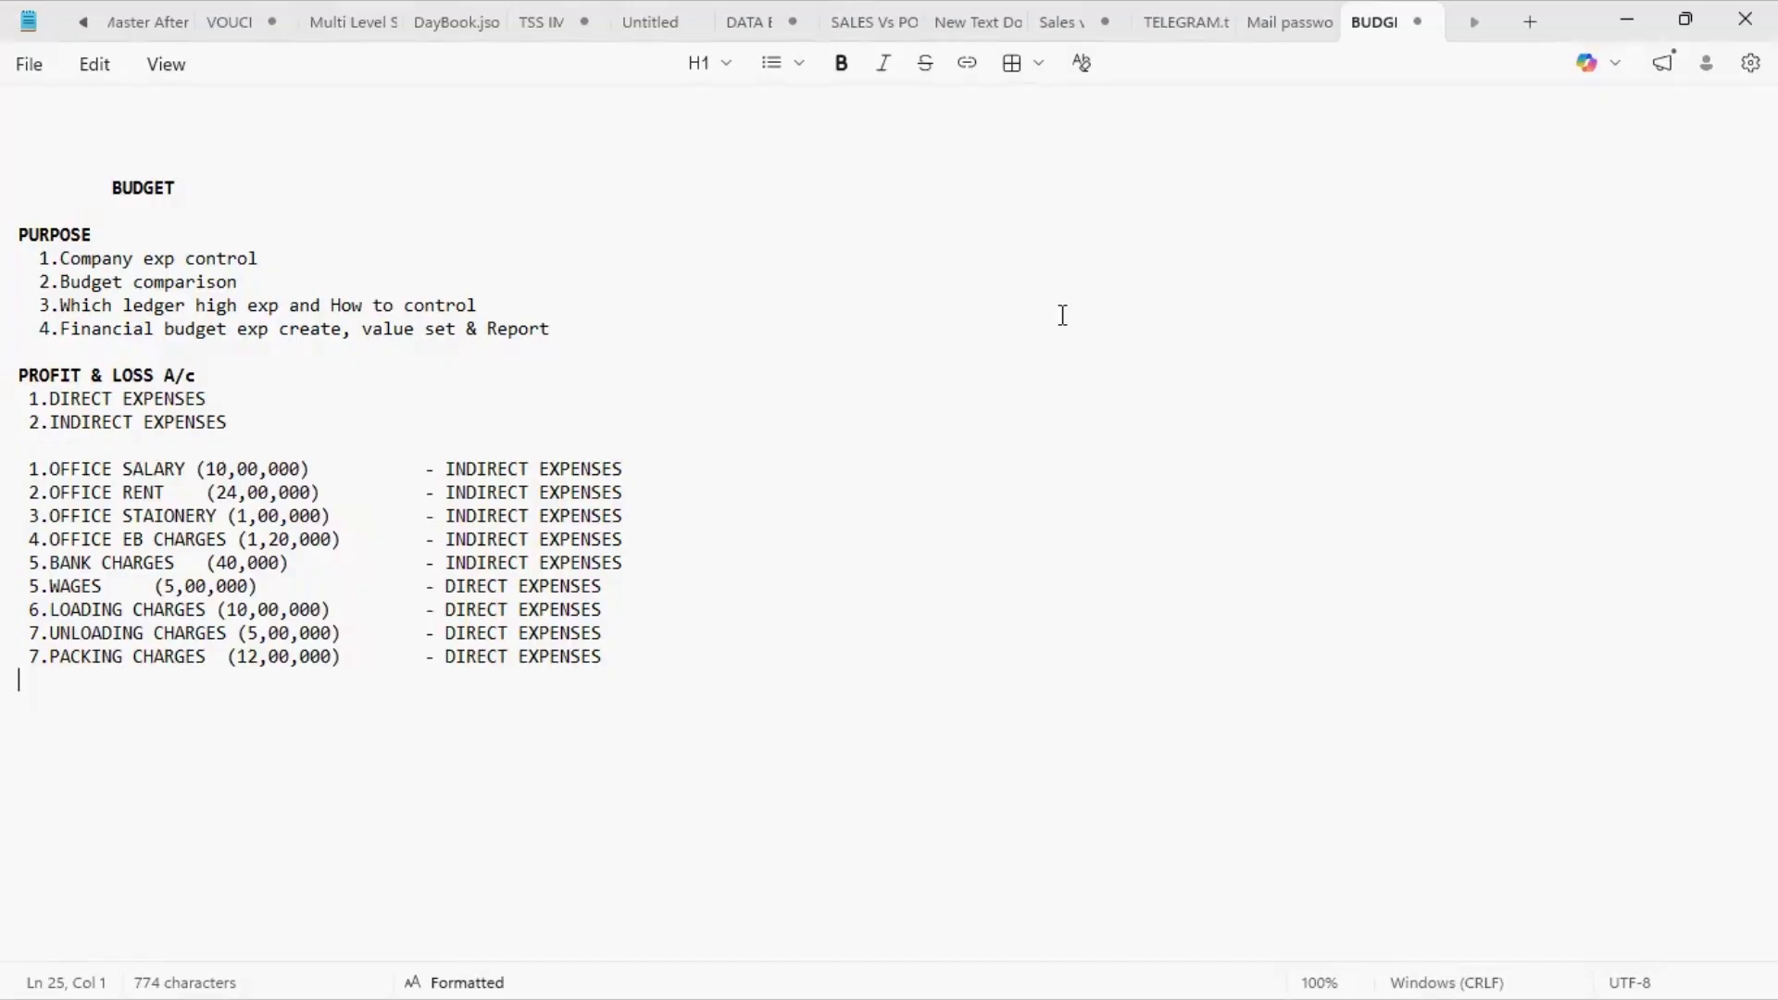
key(alt+Tab)
text(10,00,00)
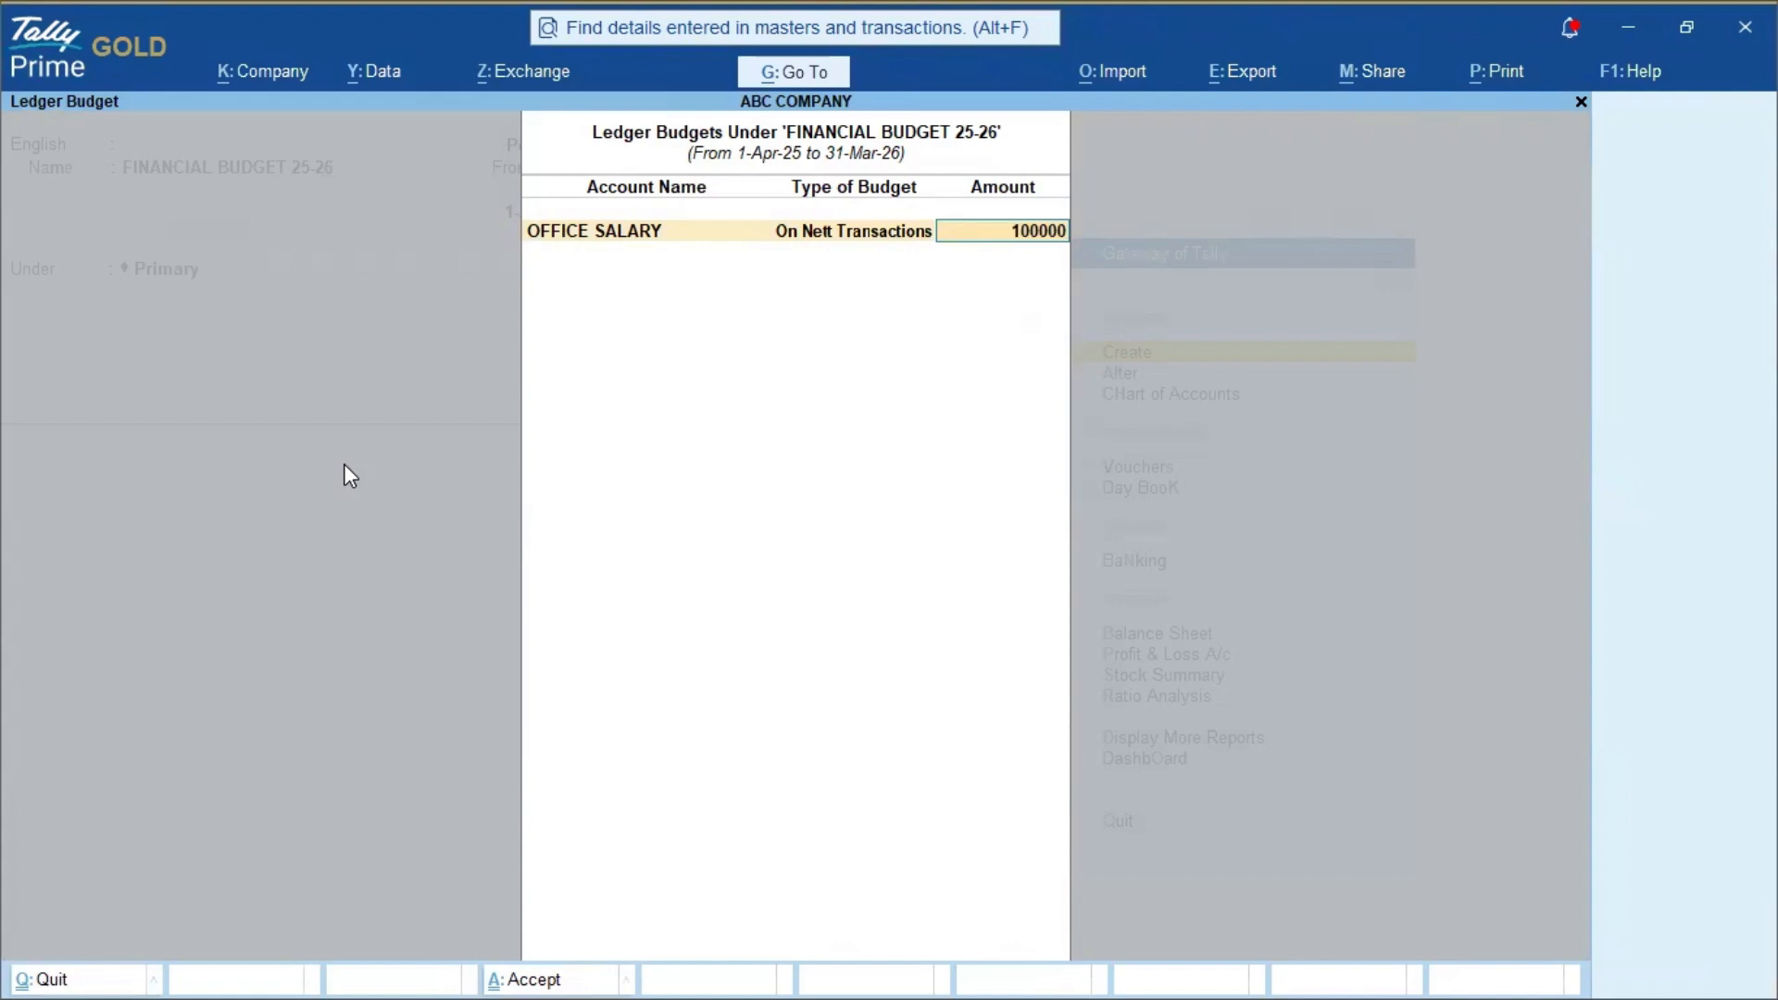
text(0)
key(Return)
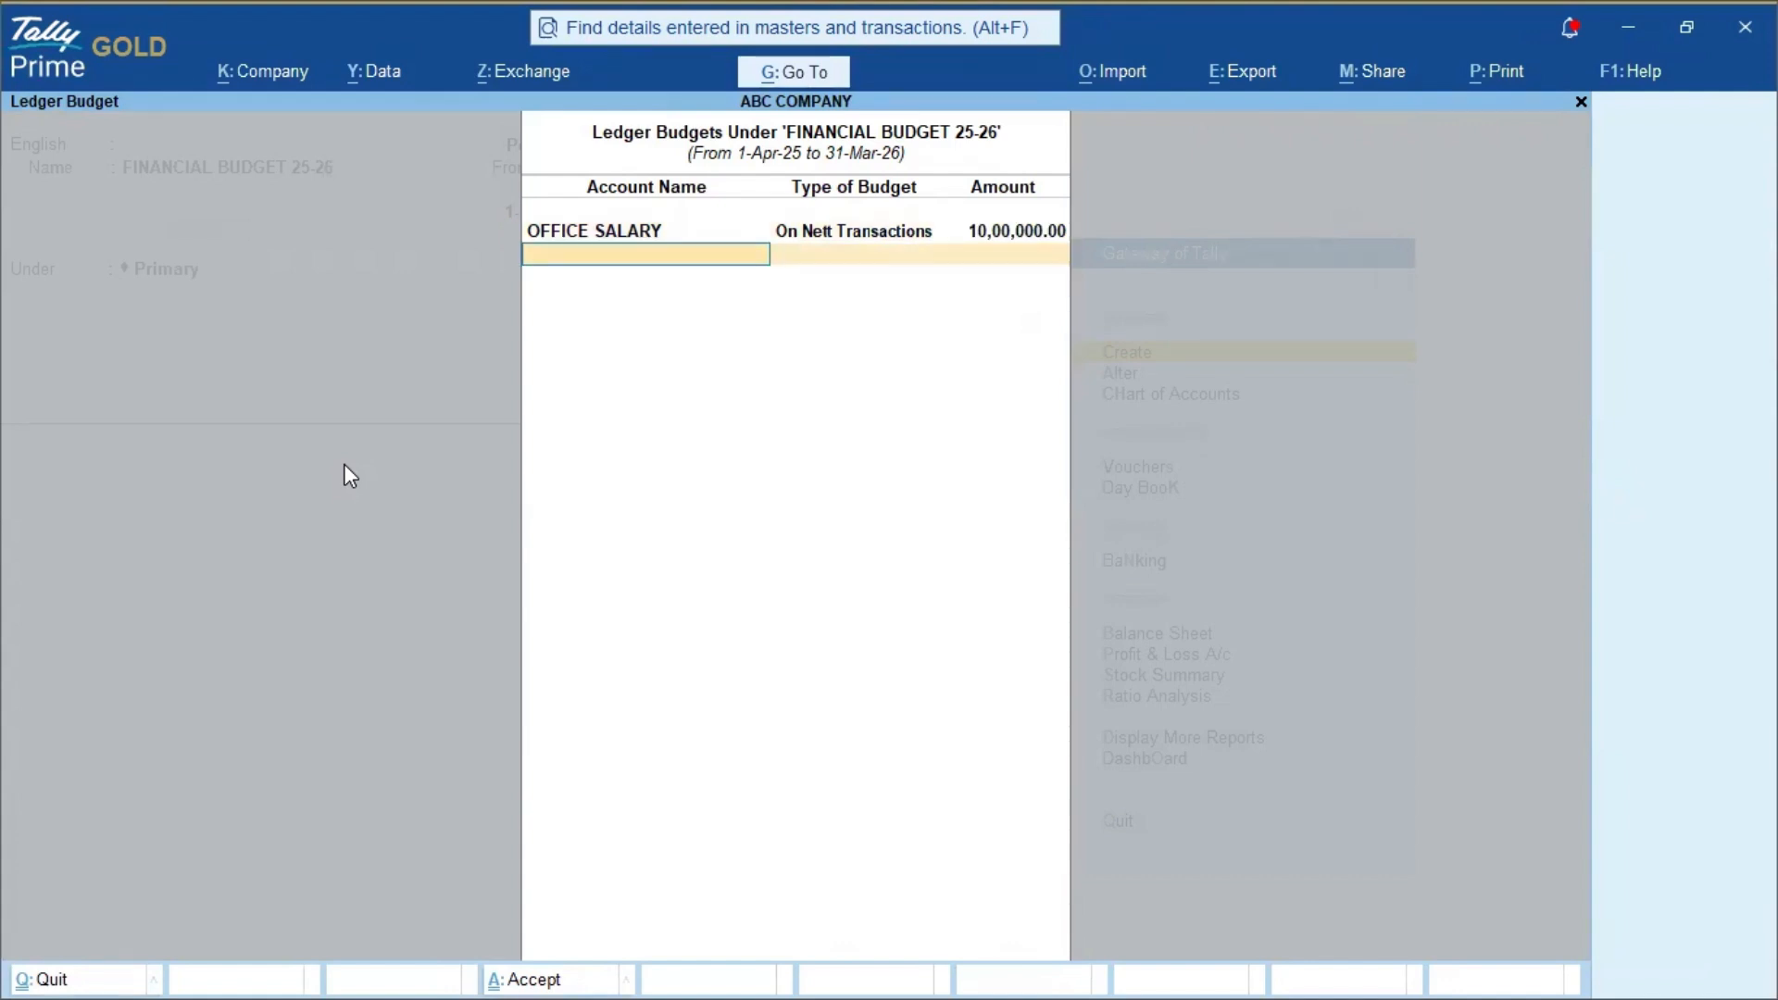
- Check the budget notes and add the OFFICE RENT ledger budget in TallyPrime with type On Nett Transactions and amount 24,00,000
key(alt+Tab)
key(alt+Tab)
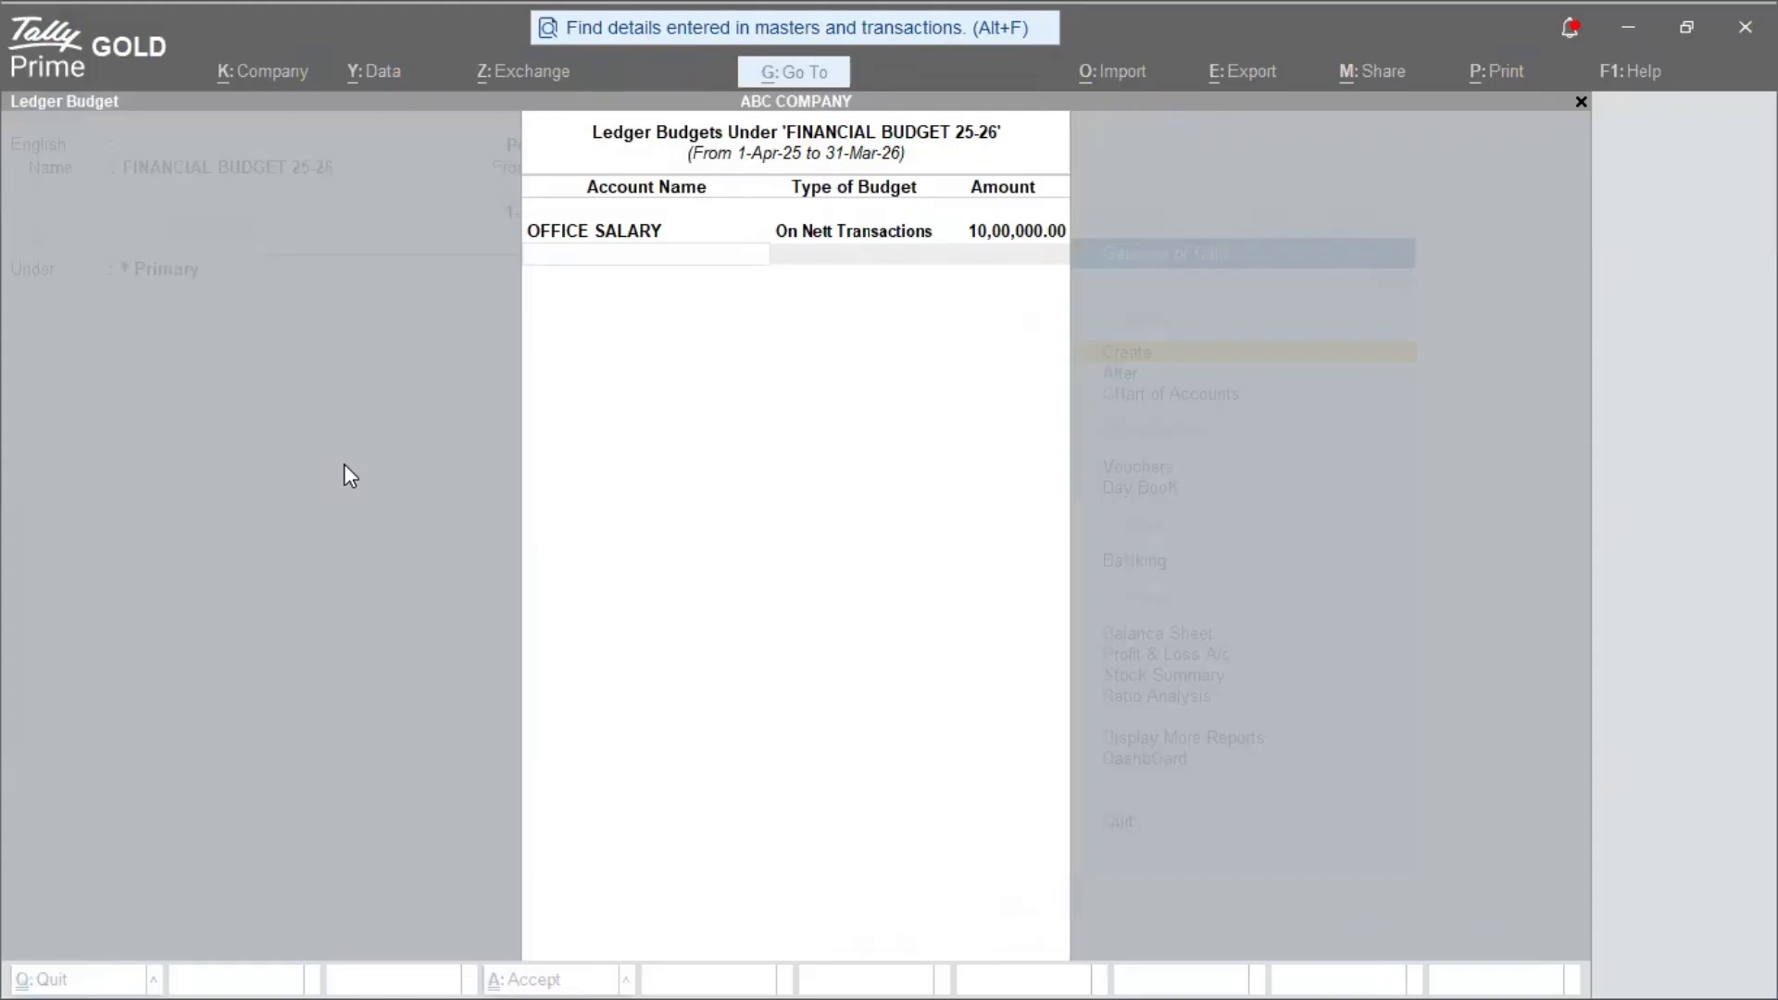
text(OFFICE)
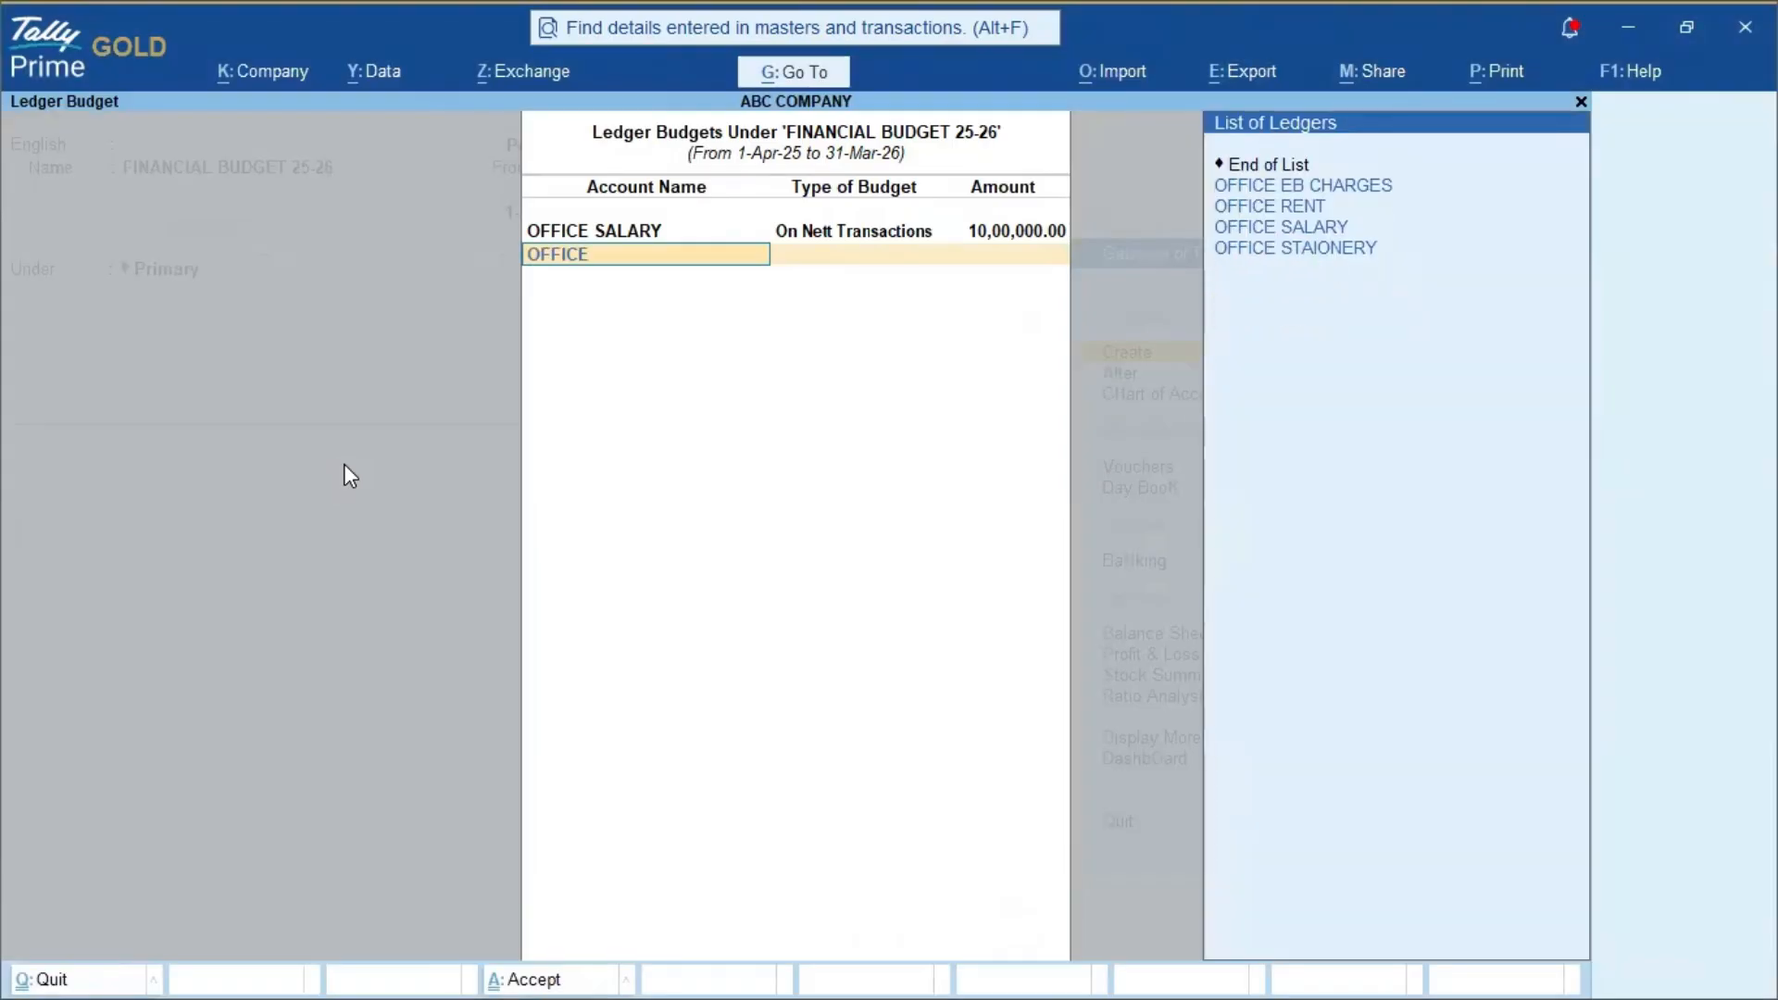
key(Down)
key(Down)
key(Return)
key(Return)
key(Return)
key(BackSpace)
key(BackSpace)
key(Down)
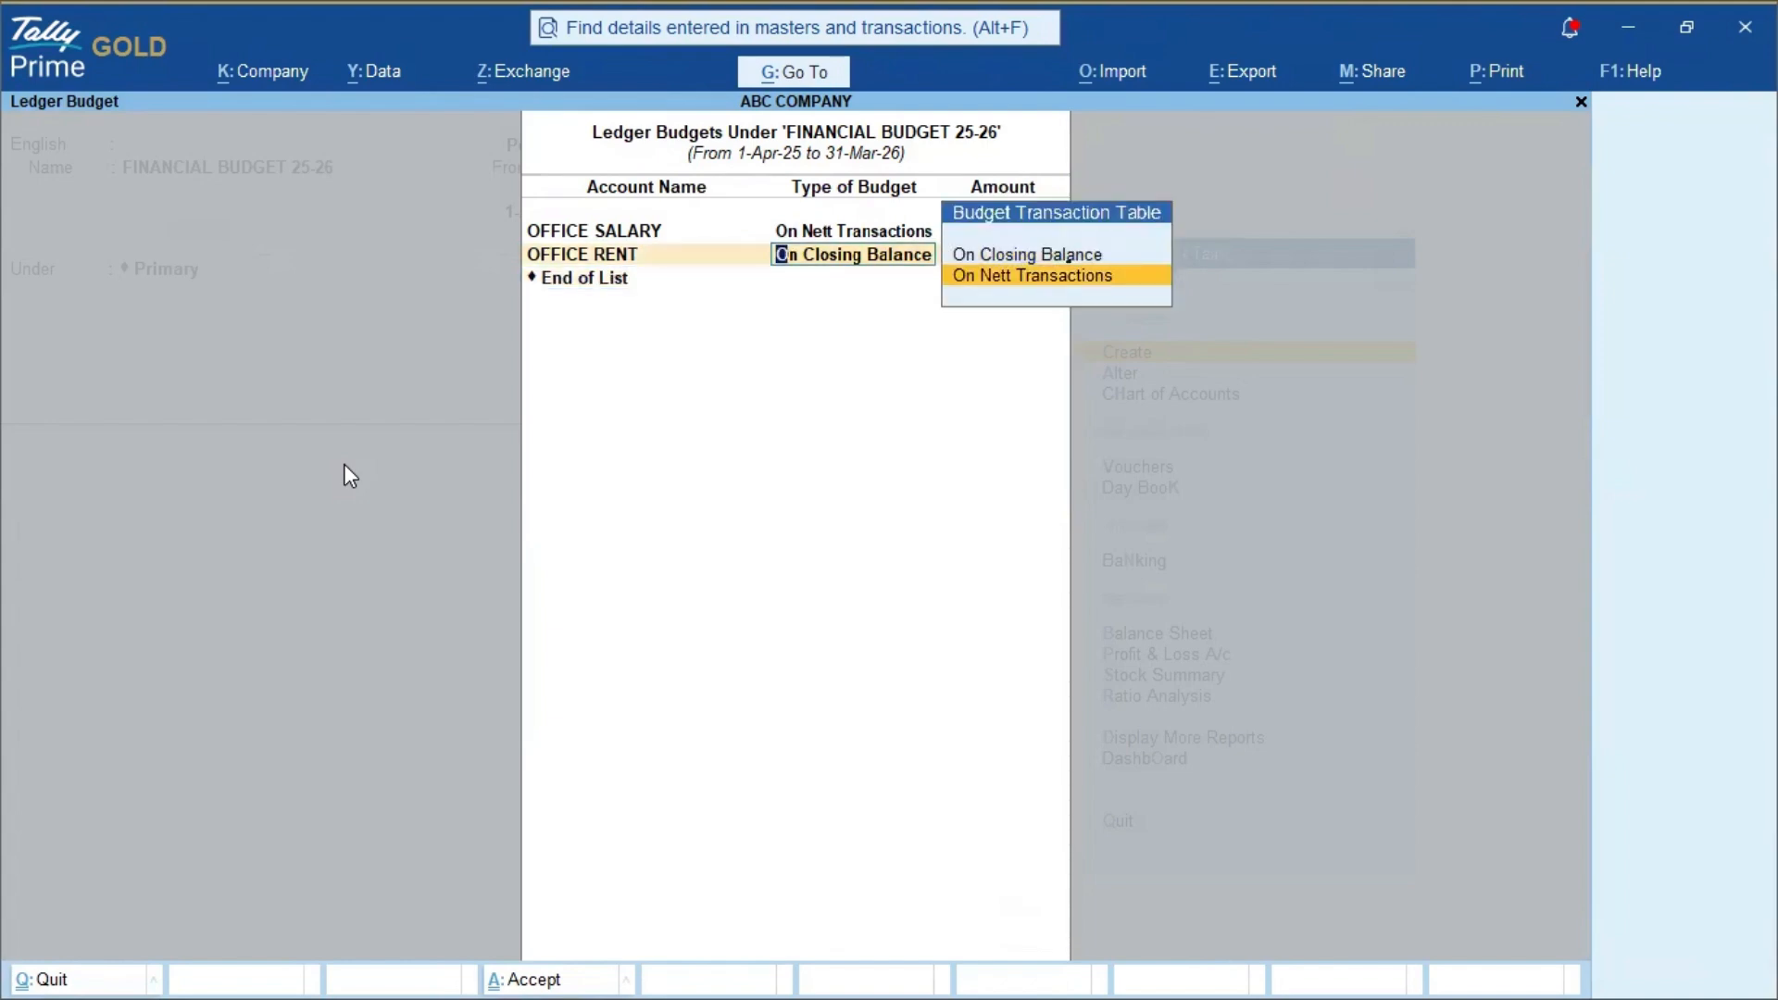
key(Return)
text(2400000)
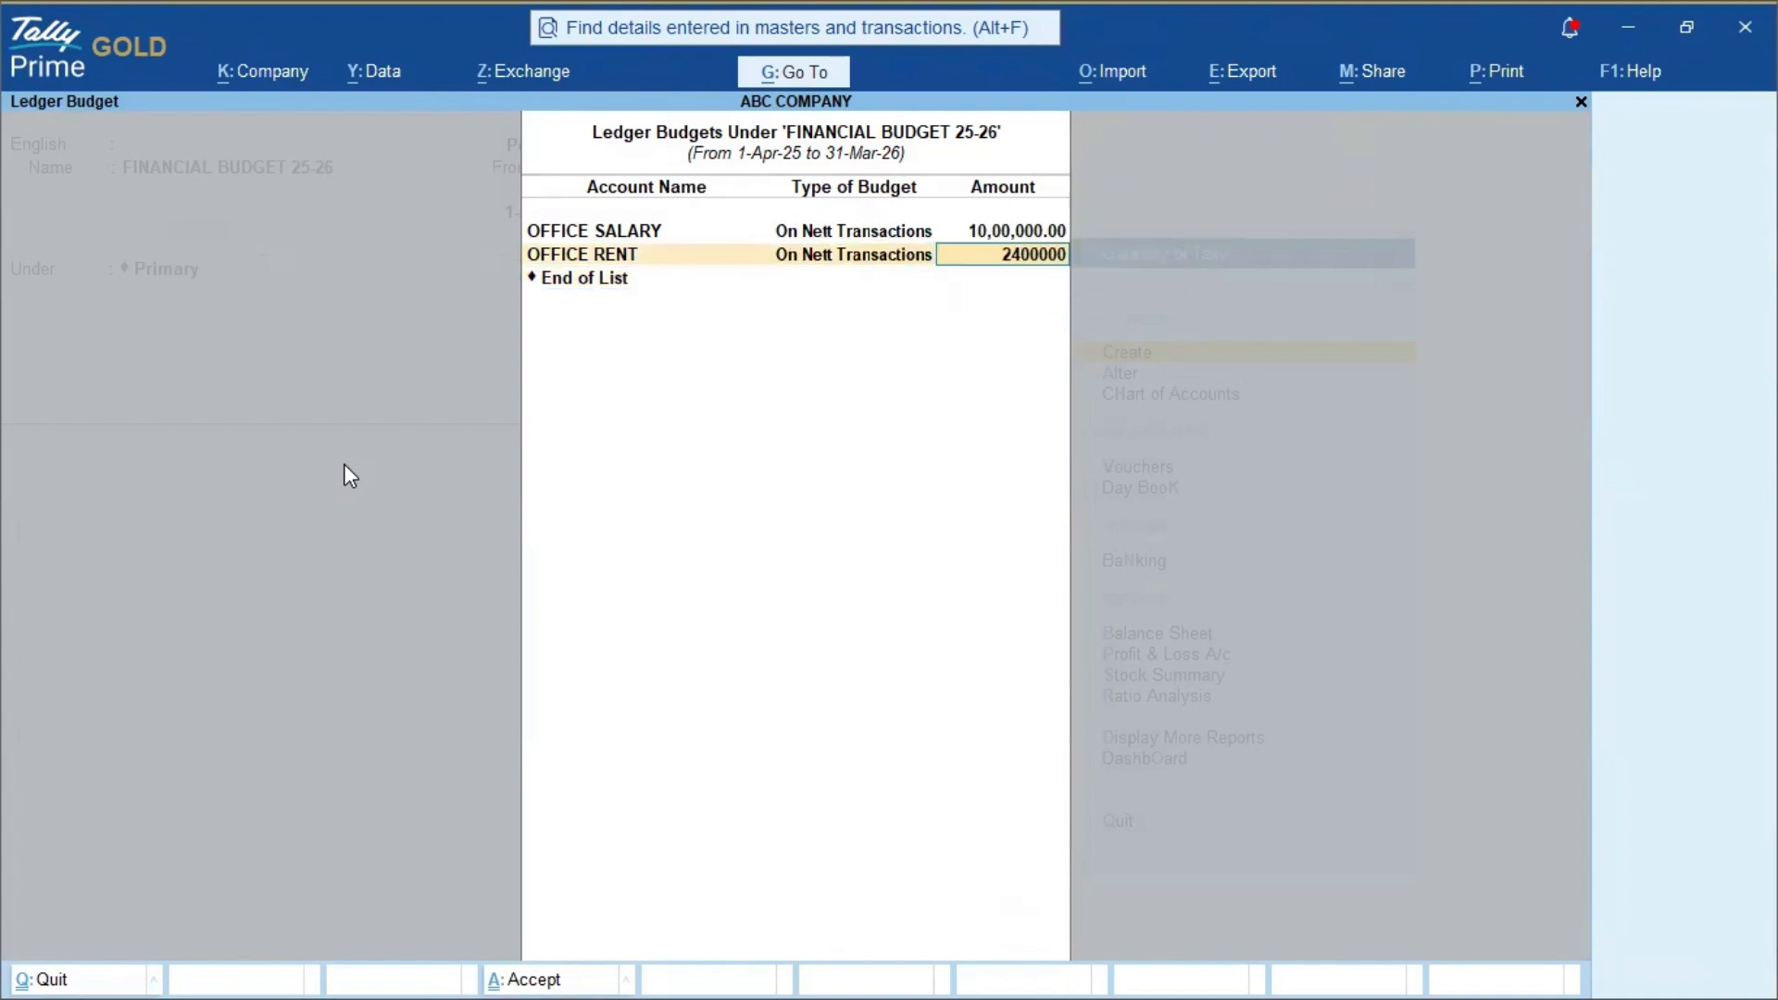
key(Return)
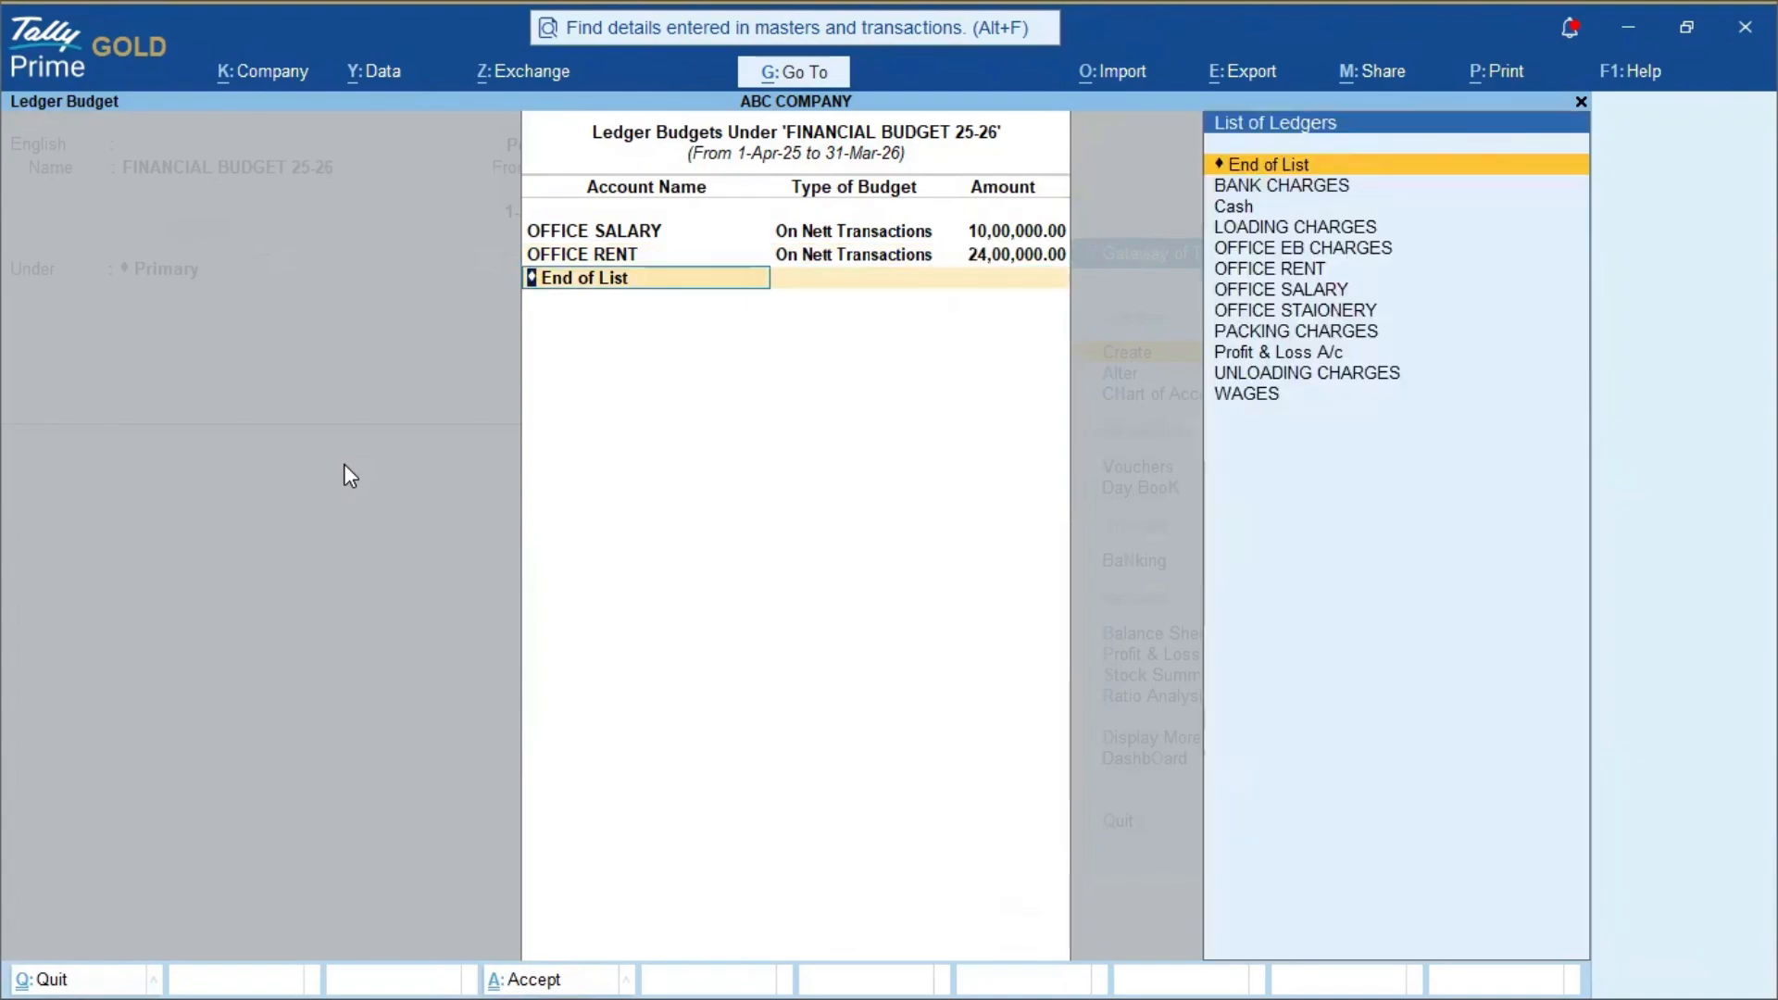
- Check the budget notes and add the OFFICE STAIONERY ledger budget in TallyPrime with type On Nett Transactions and amount 1,00,000
key(alt+Tab)
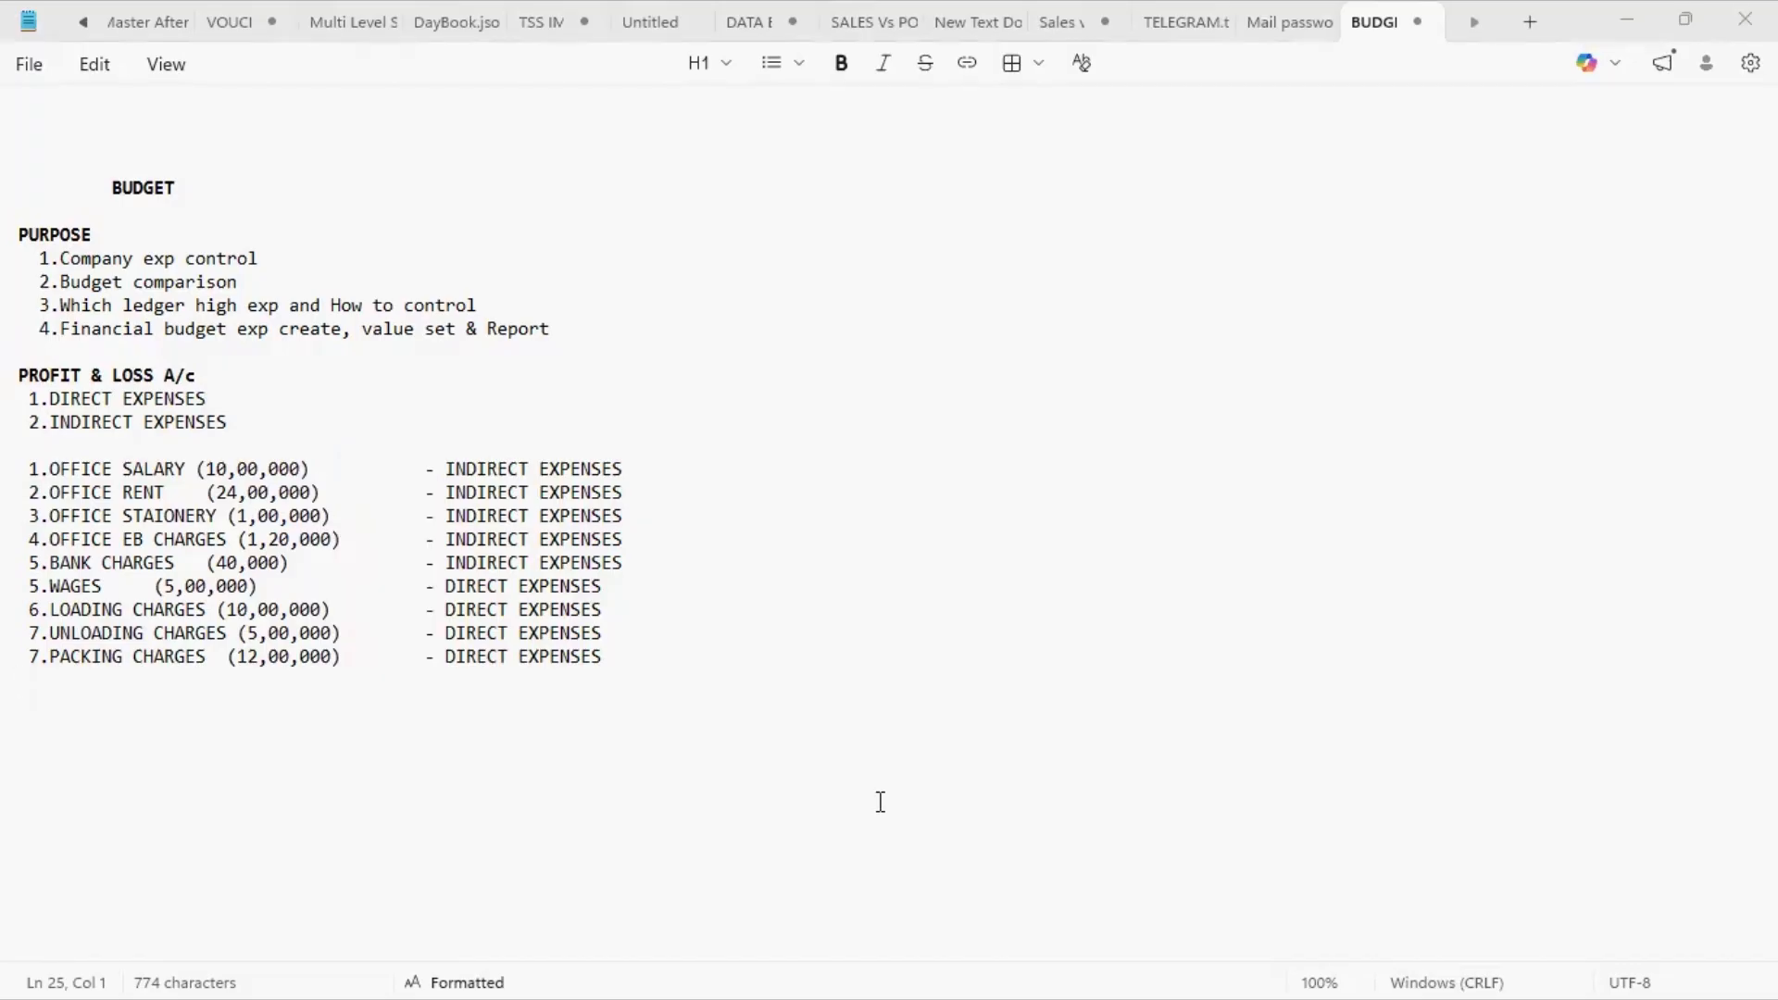
key(alt+Tab)
text(OFFI)
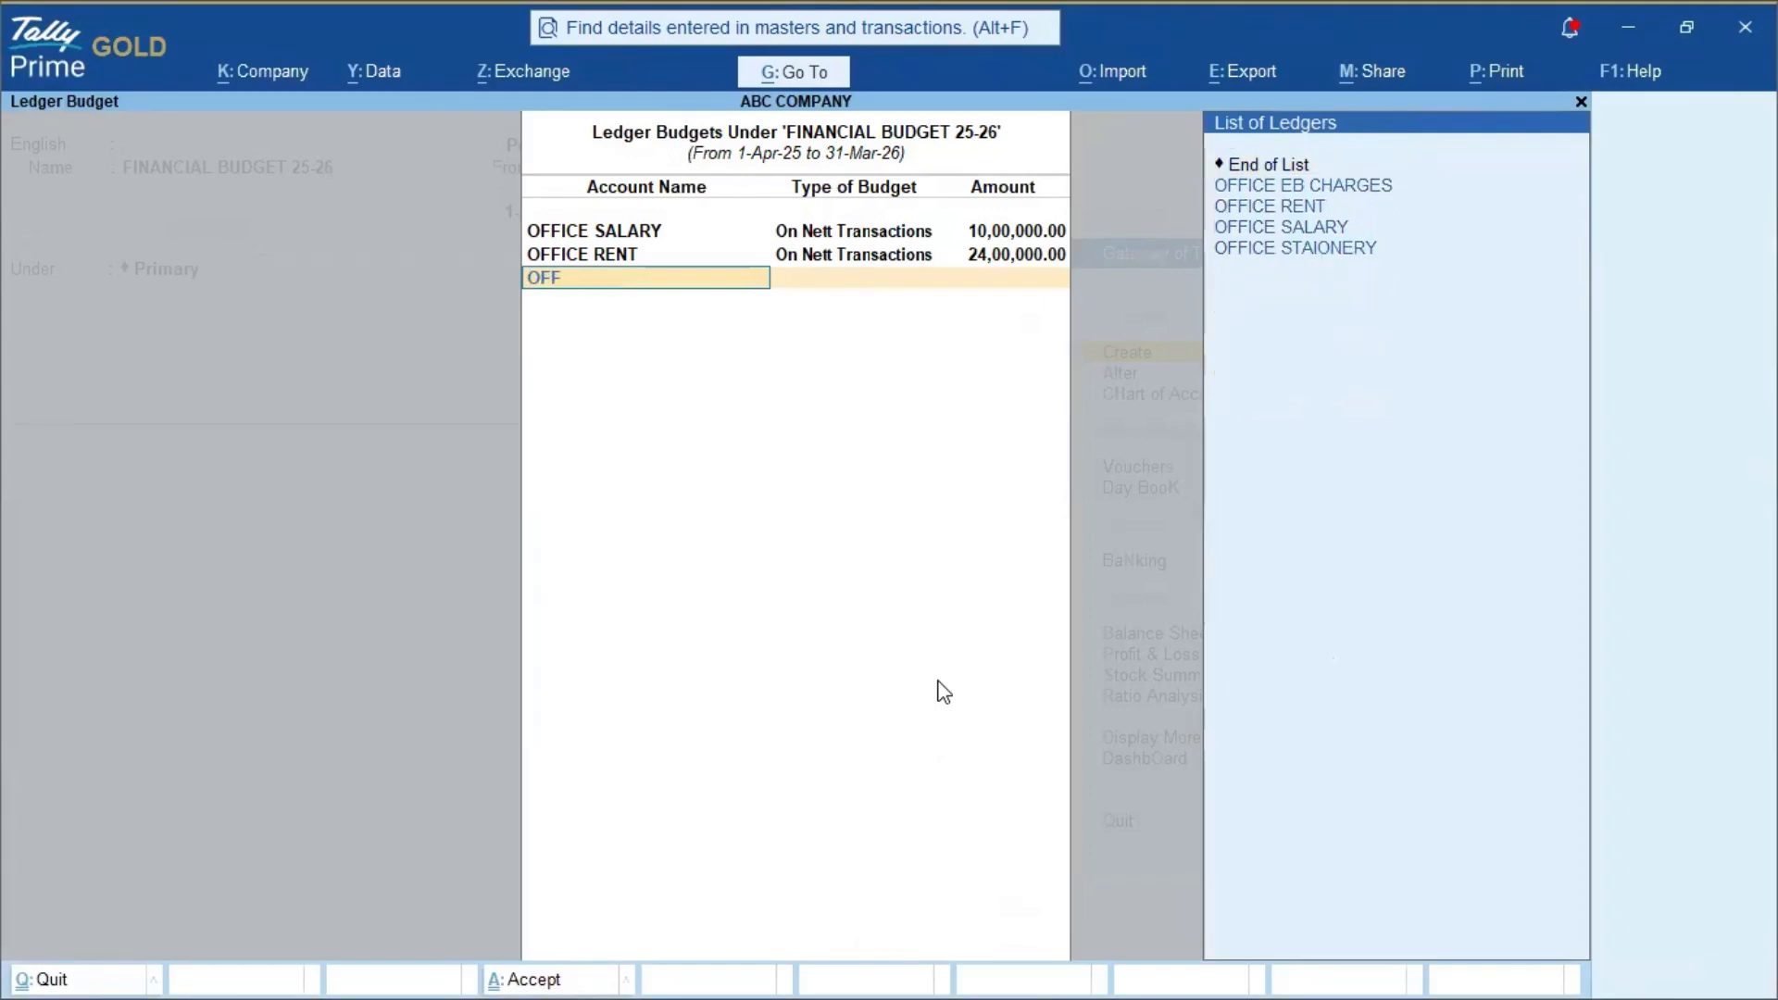
key(Down)
key(Down)
key(Down)
key(Down)
key(Return)
key(Down)
key(Return)
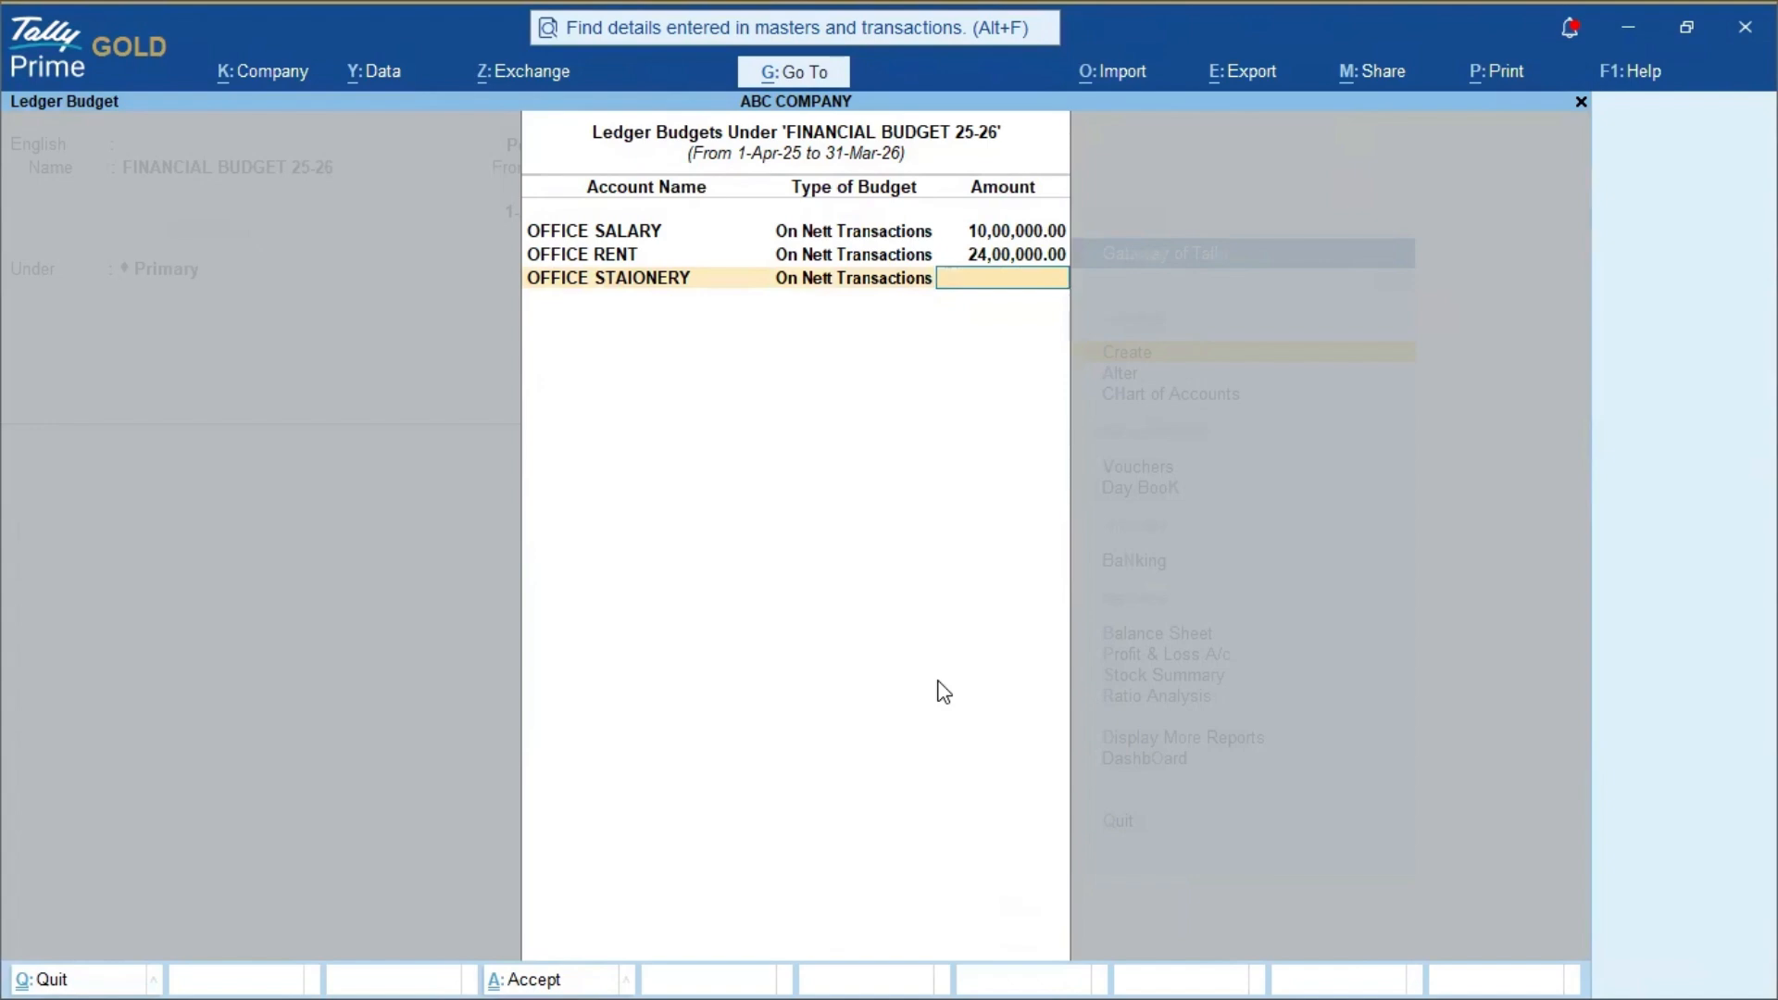
text(100000)
key(Return)
- Check the next expense in the budget notes and add the OFFICE EB CHARGES ledger in TallyPrime with the type On Nett Transactions
key(alt+Tab)
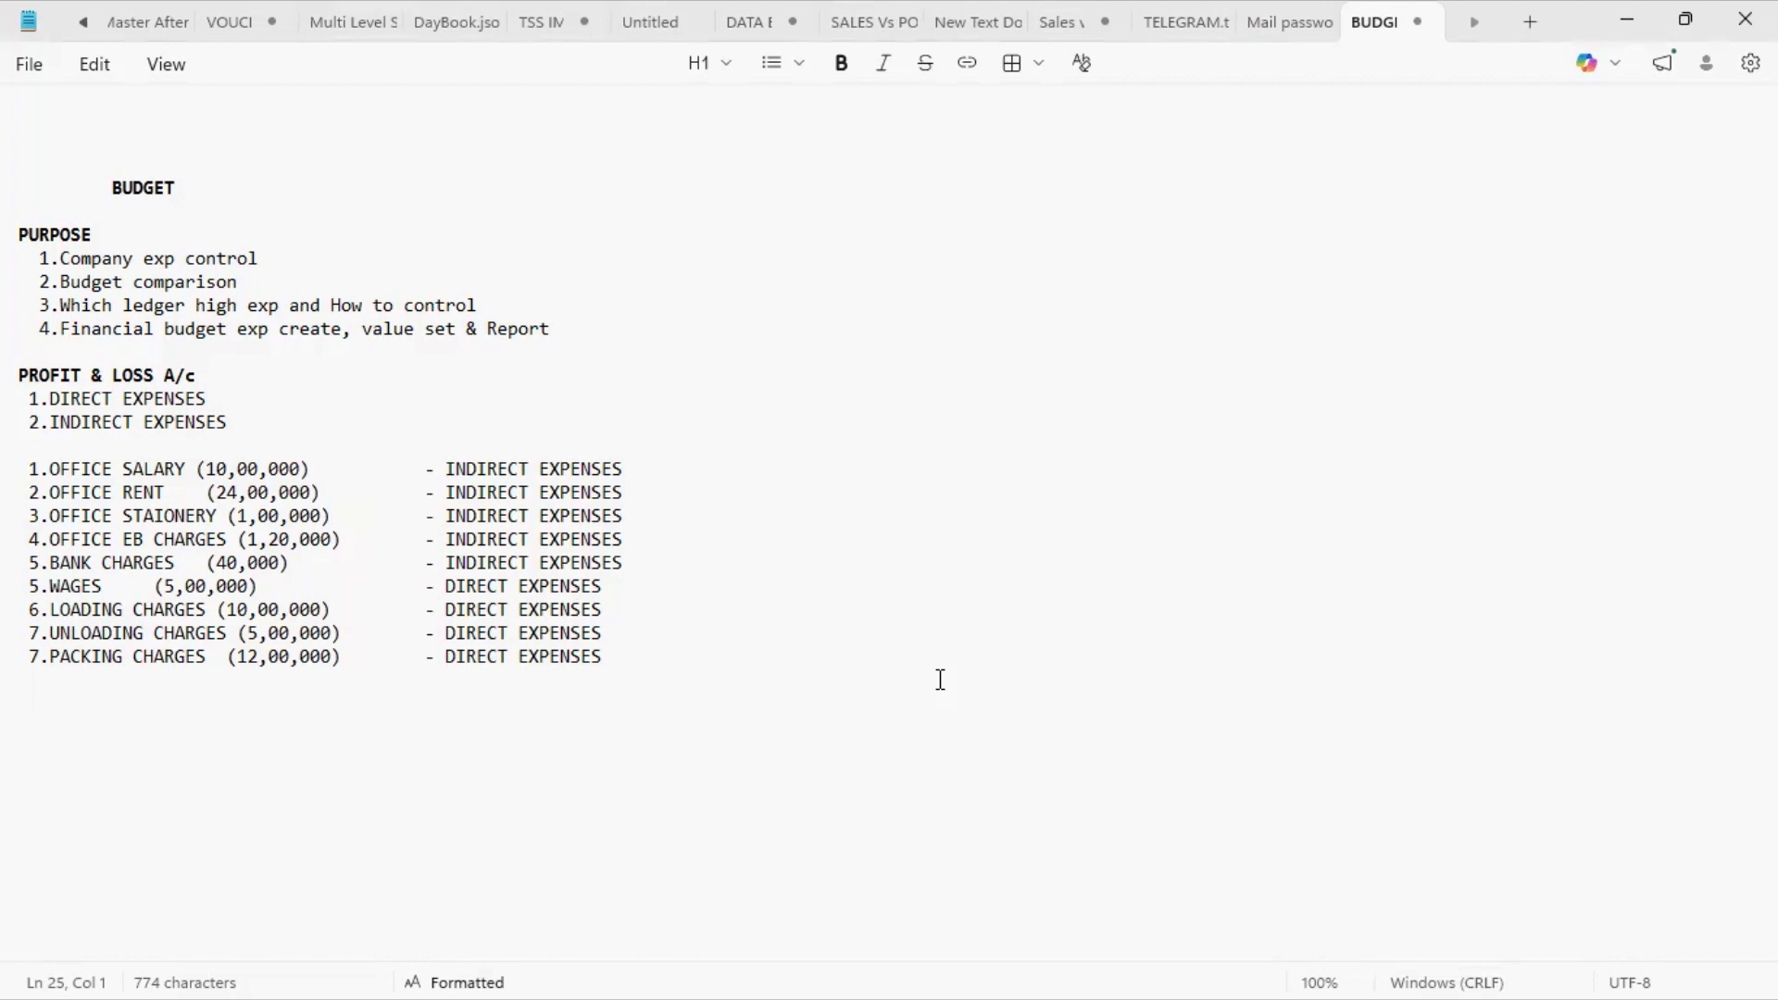
key(alt+Tab)
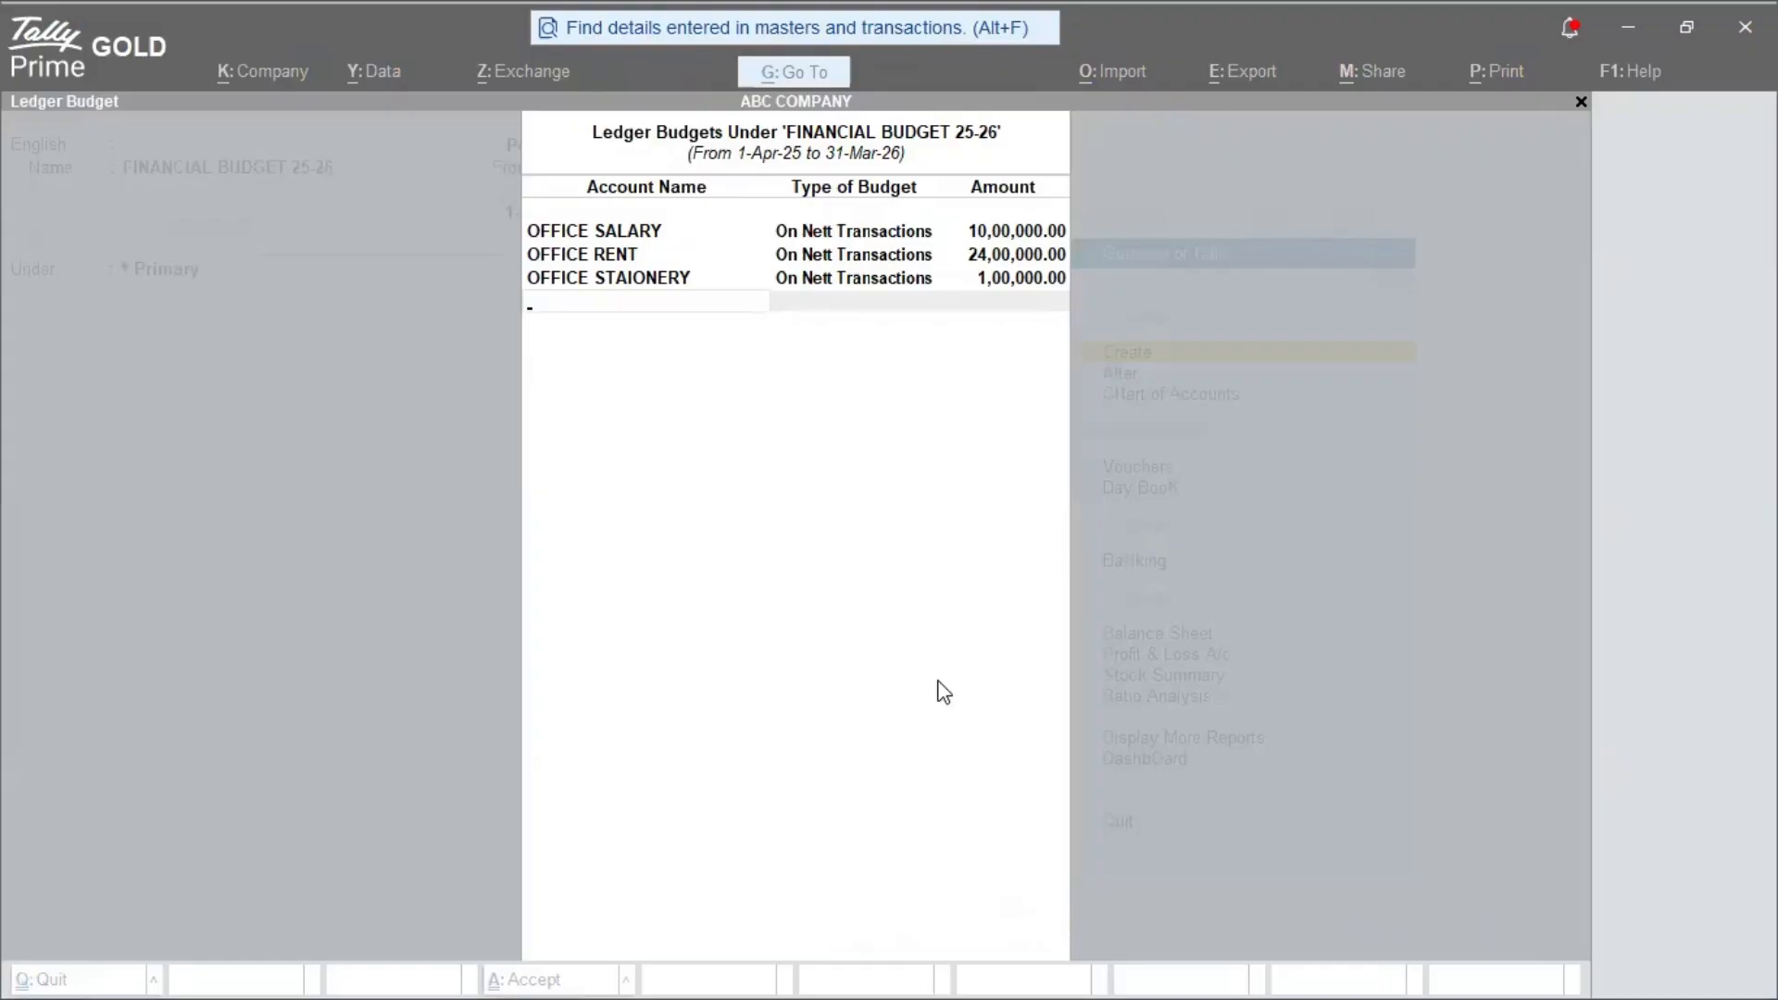
text(OFF)
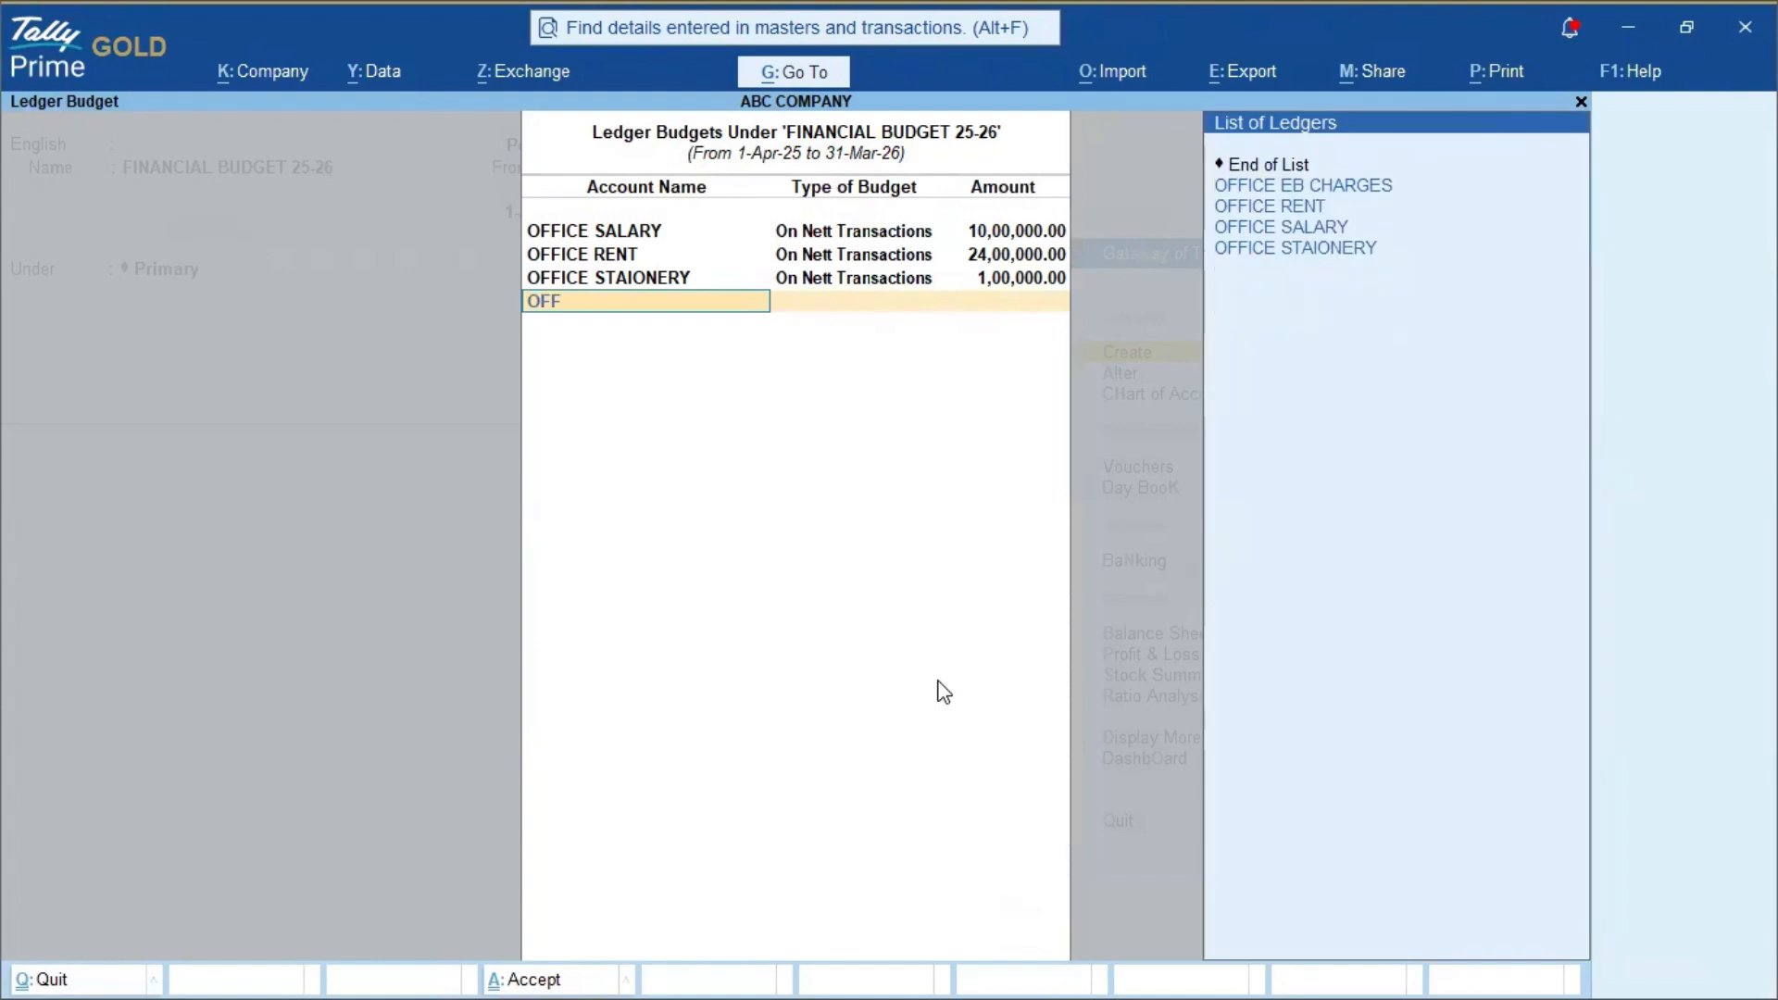
key(Down)
key(Up)
key(Return)
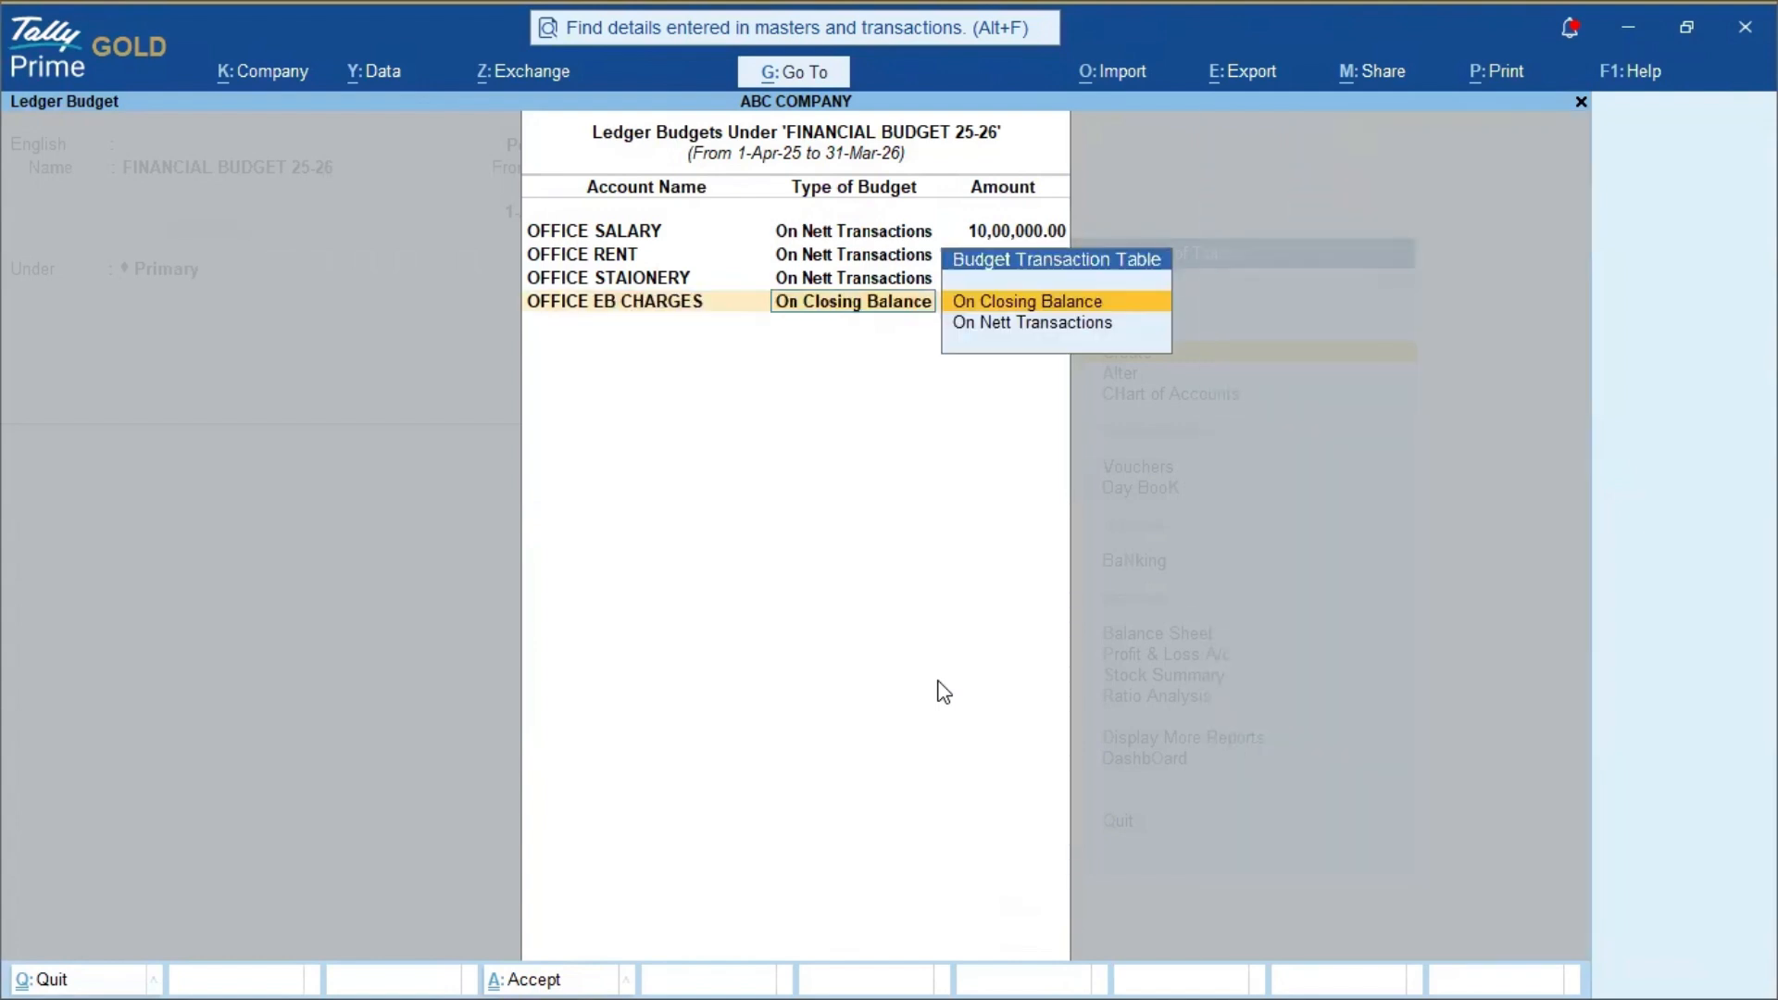
key(Down)
key(Return)
- Consult the budget notes and enter 12,00,000 as the OFFICE EB CHARGES budget amount in TallyPrime
key(alt+Tab)
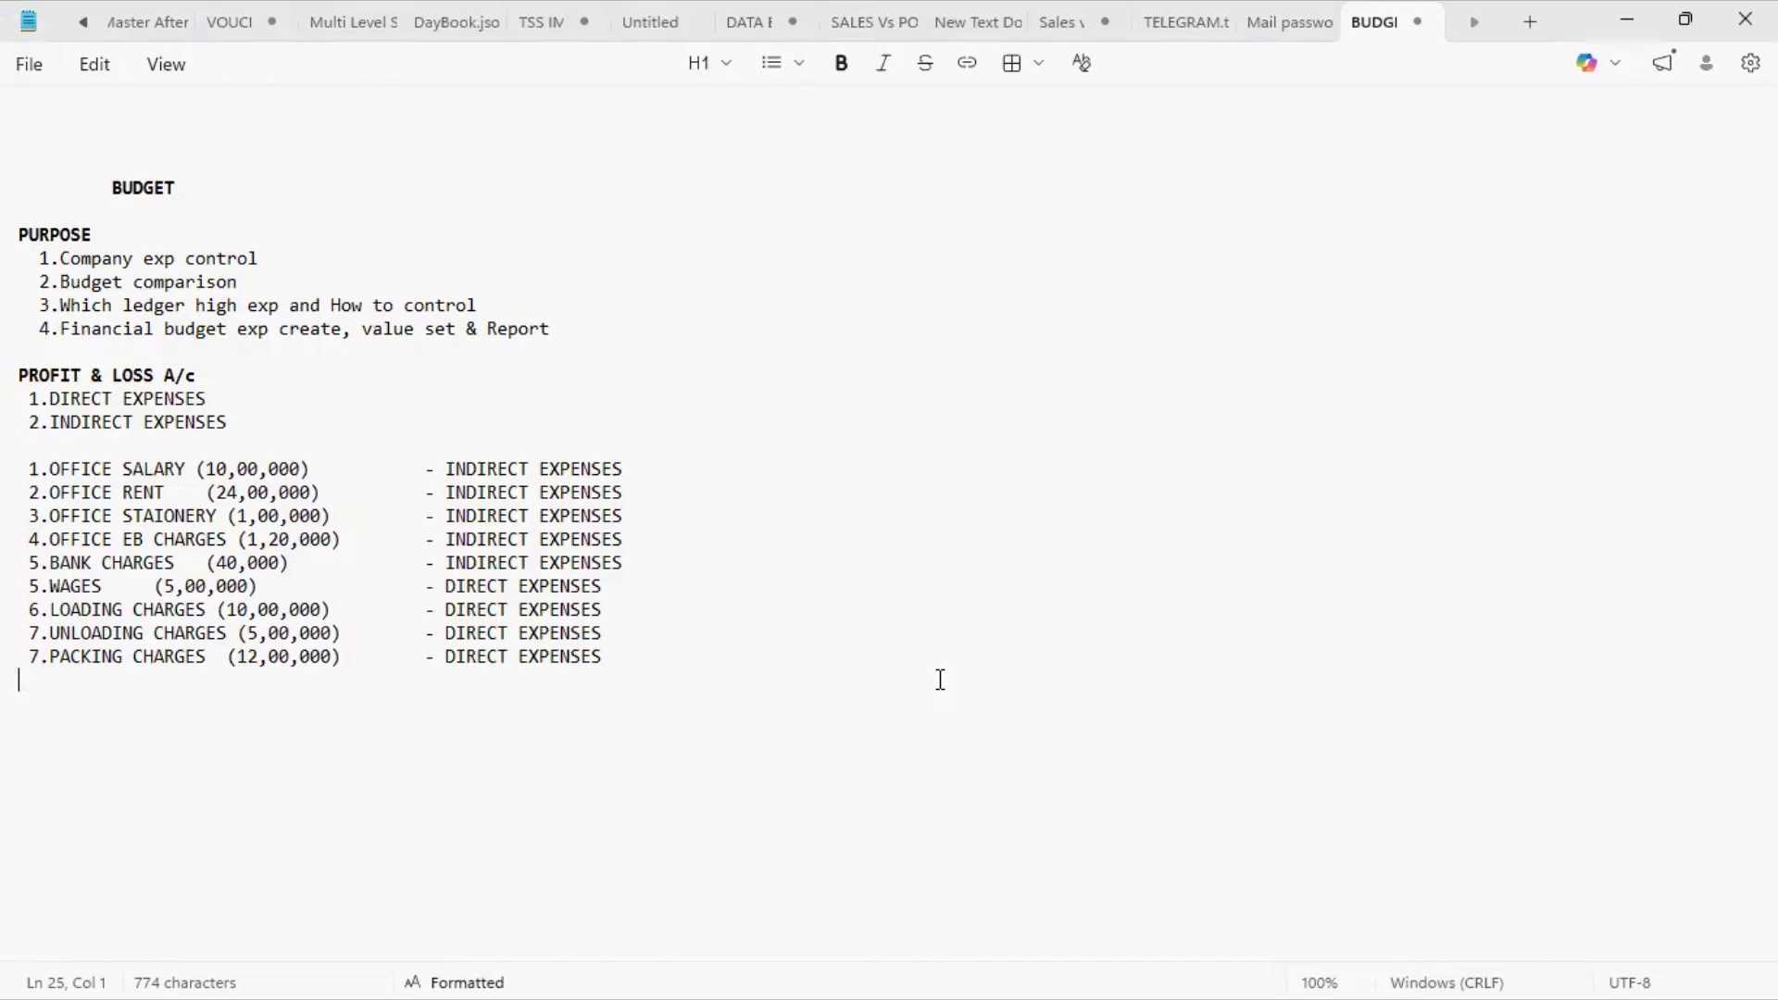
key(alt+Tab)
text(1)
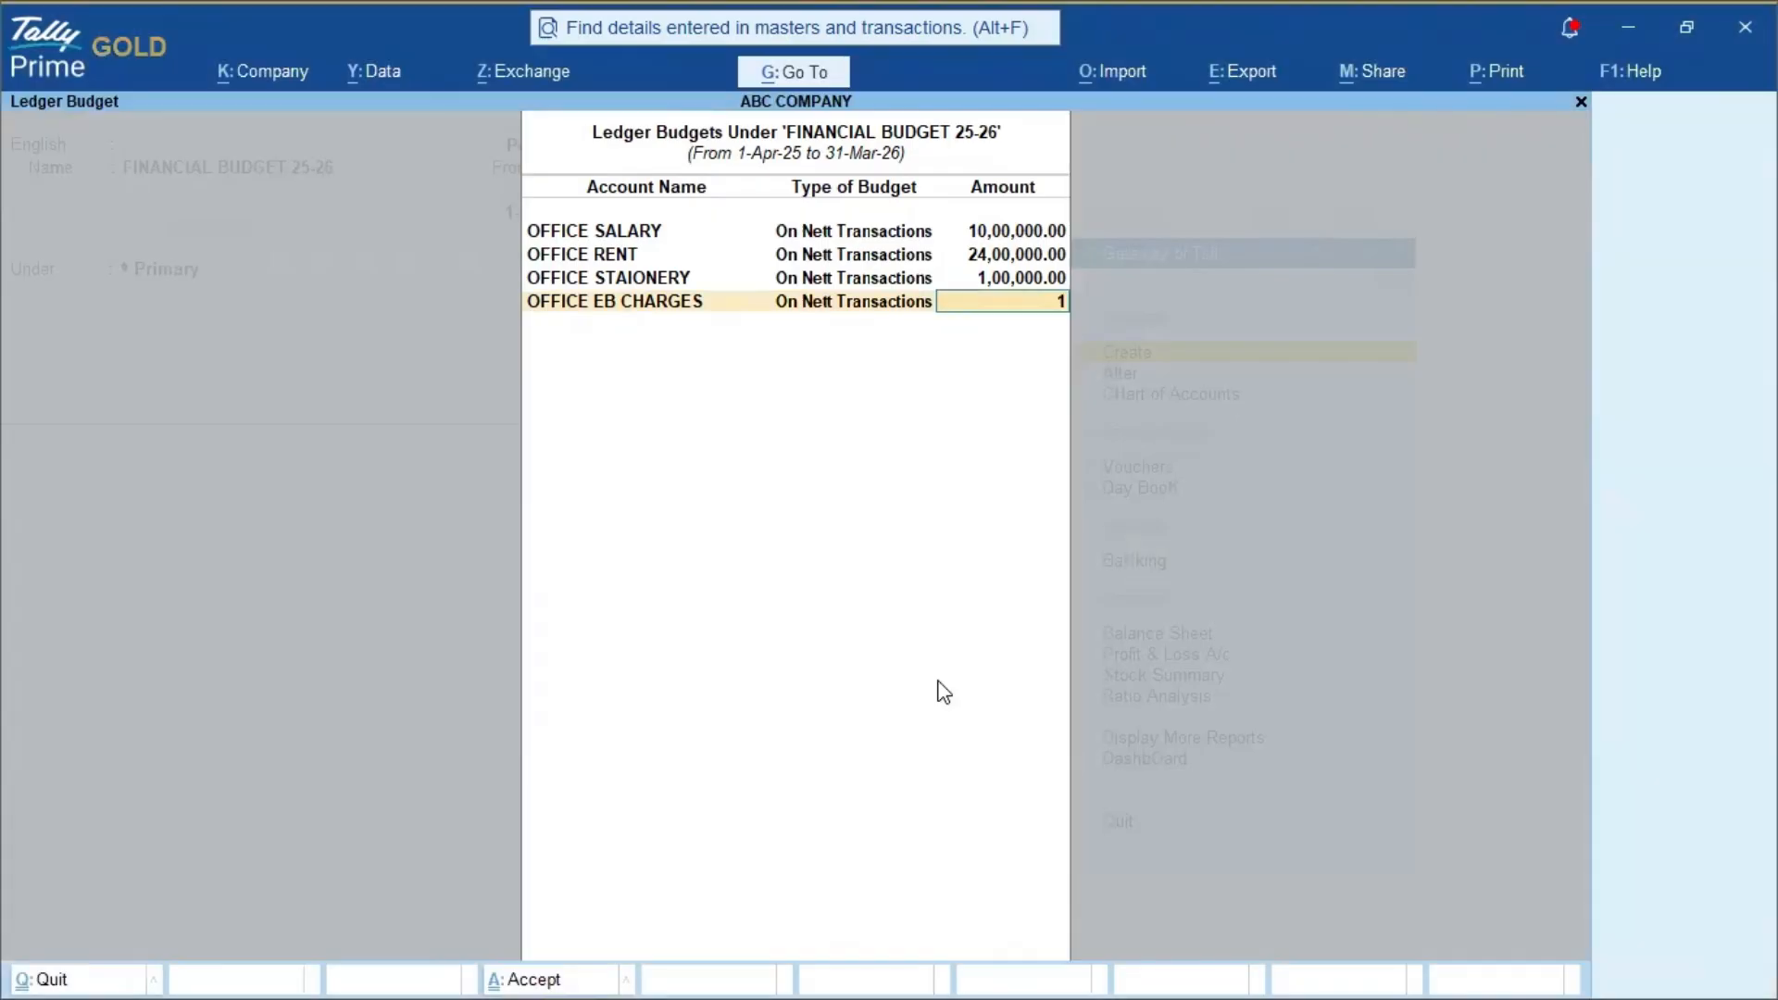
text(200000)
key(Return)
key(BackSpace)
text(12,00,000)
key(Return)
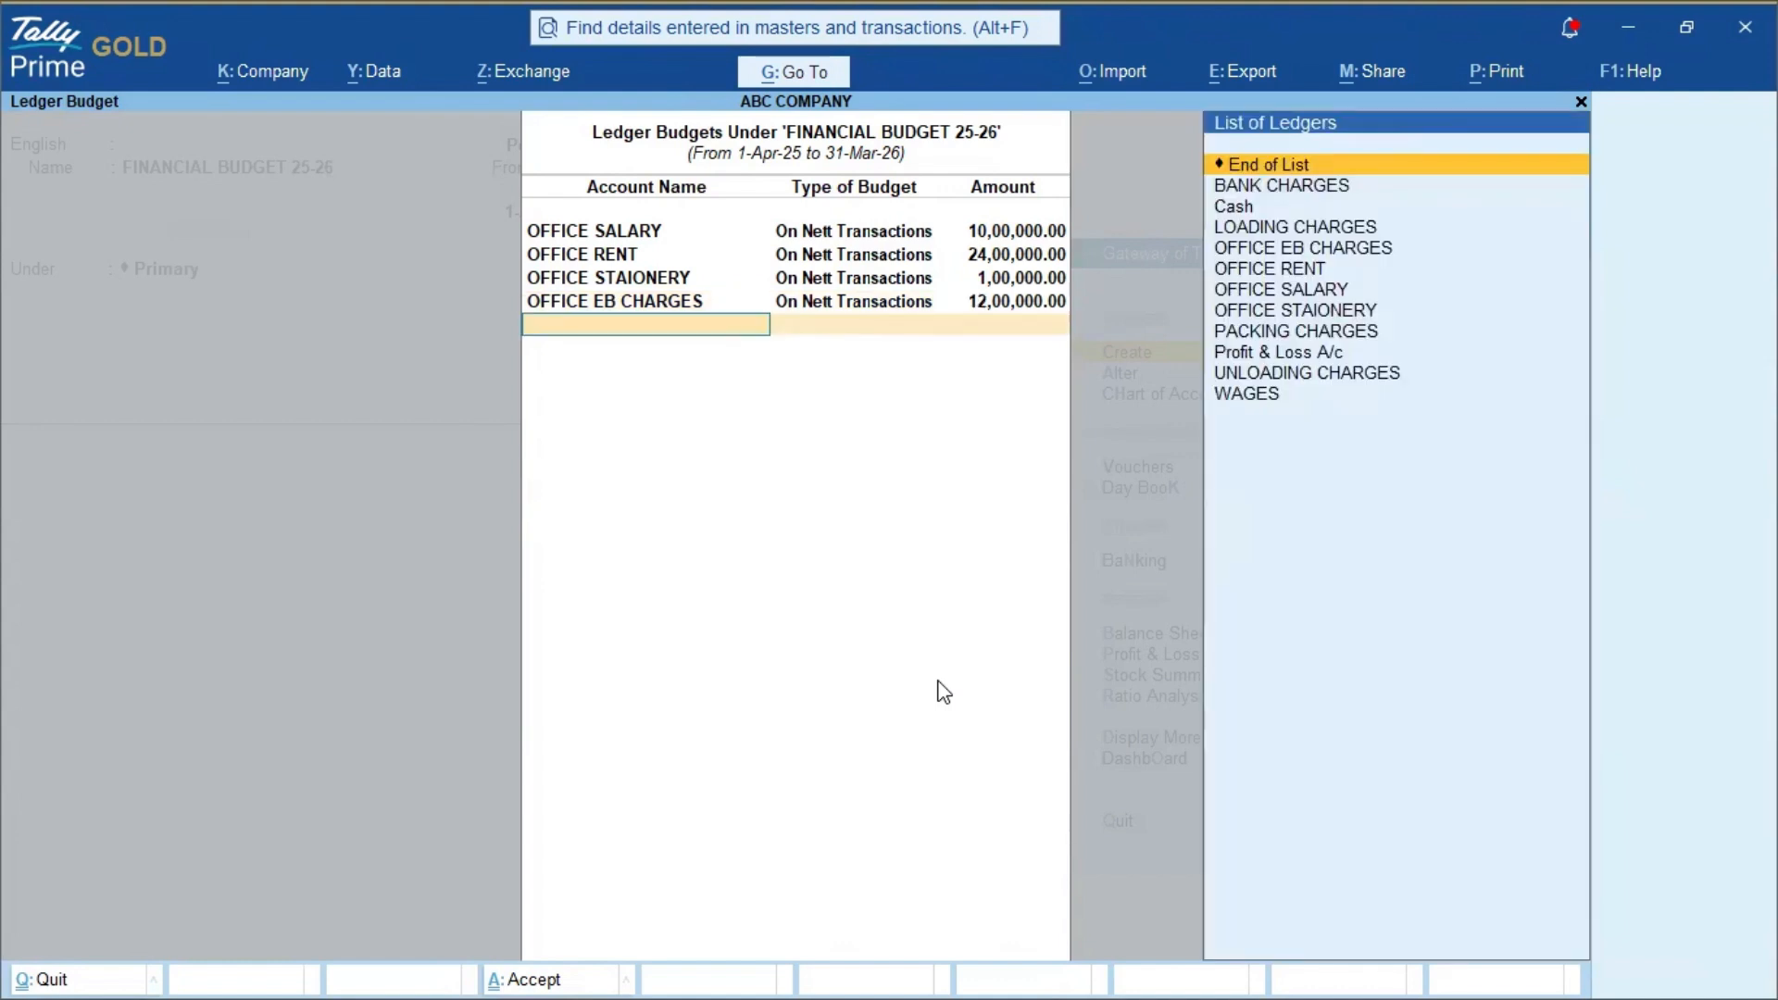
- Go back to the OFFICE EB CHARGES budget amount and correct it to 1,20,000
key(BackSpace)
key(BackSpace)
text(1,20,)
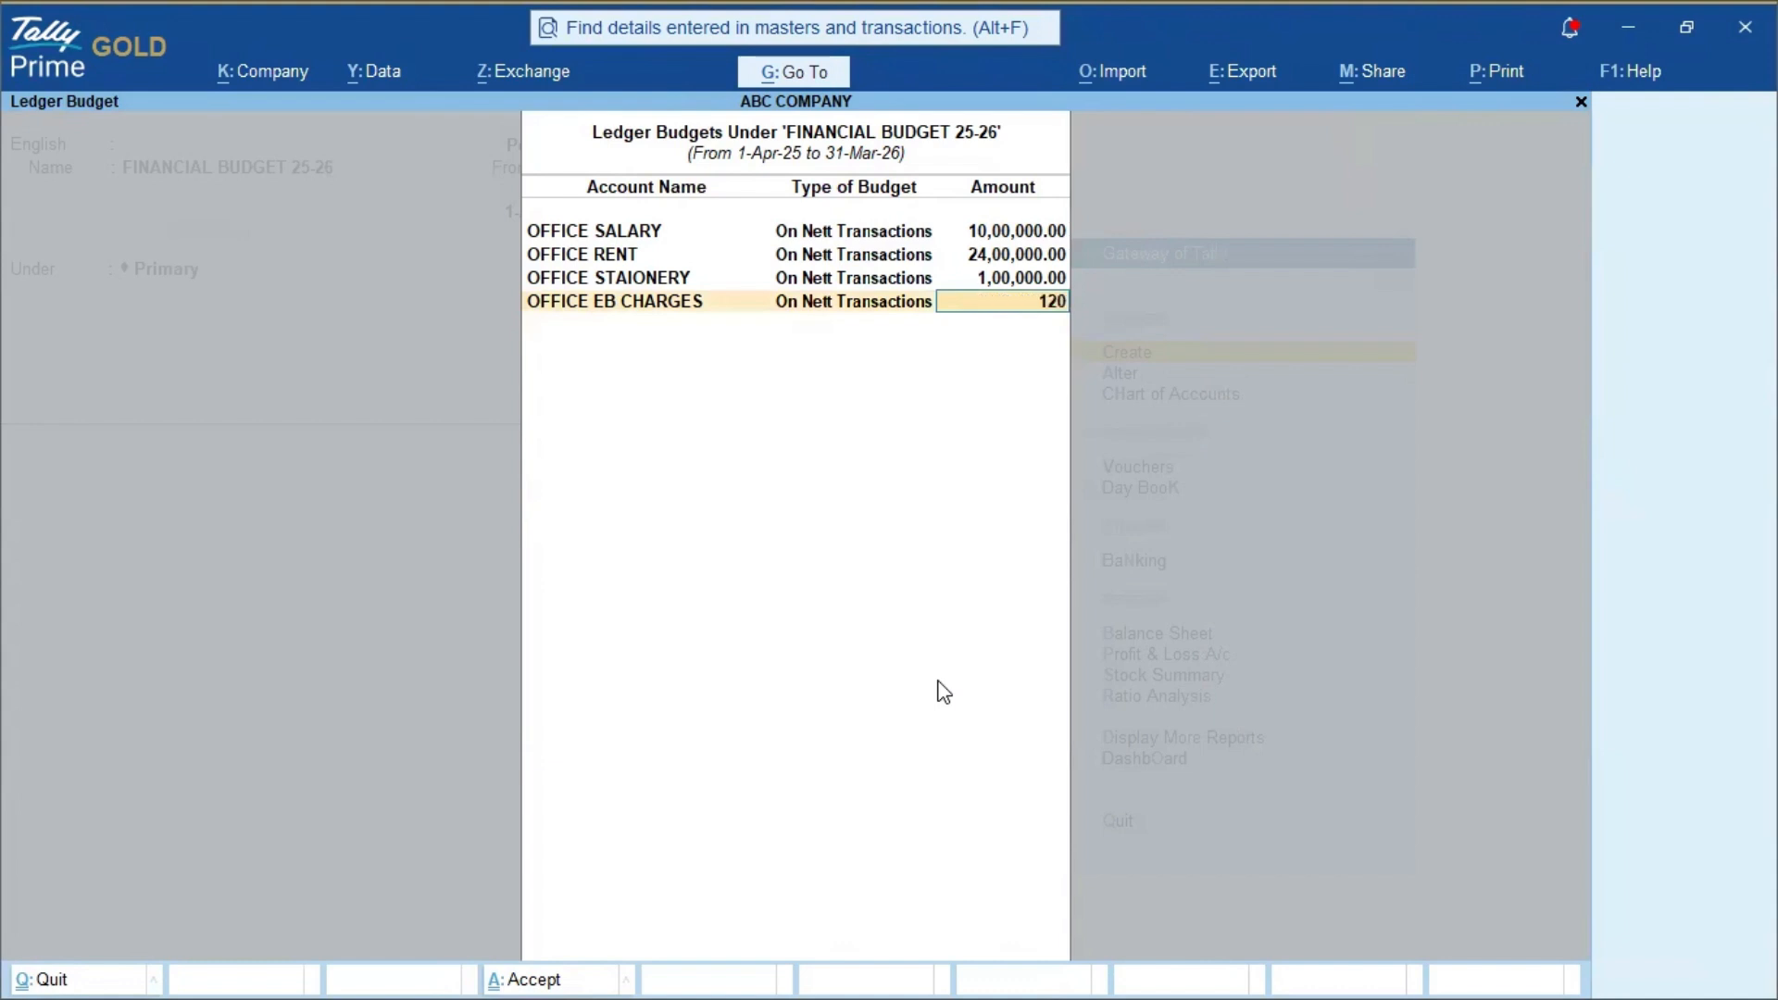
text(000)
key(Return)
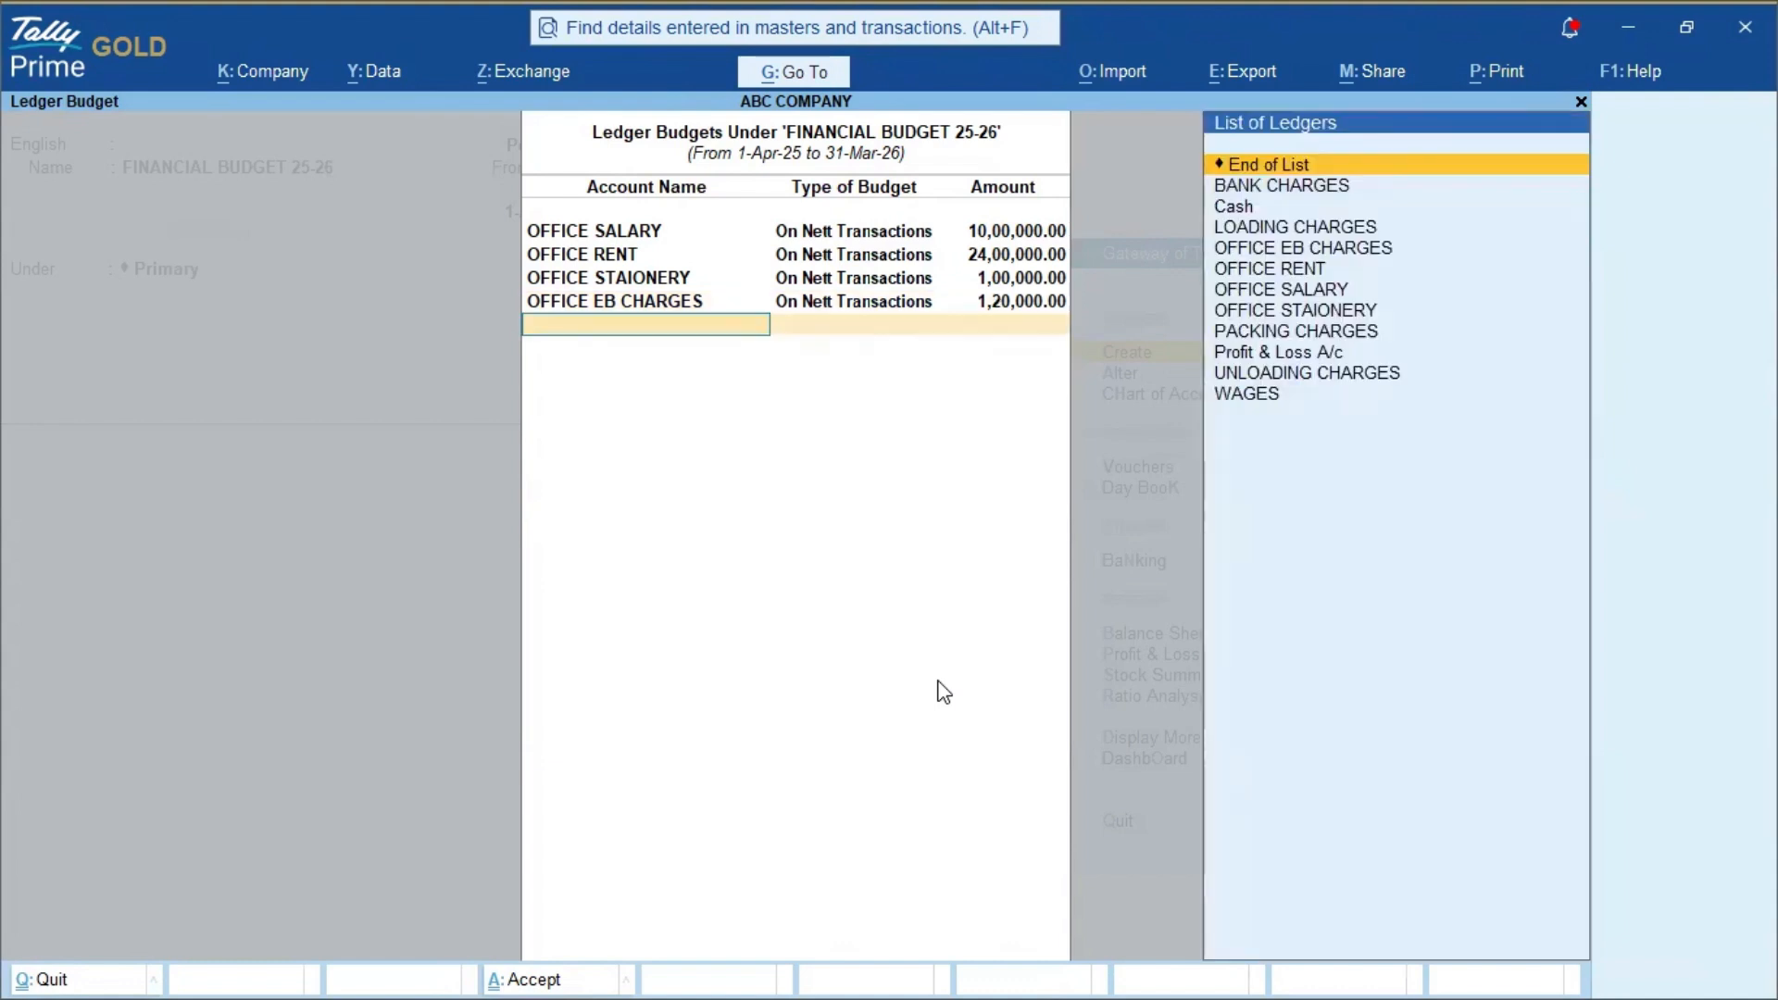
- Check the budget notes and add the BANK CHARGES ledger budget in TallyPrime with type On Nett Transactions and amount 40,000
key(alt+Tab)
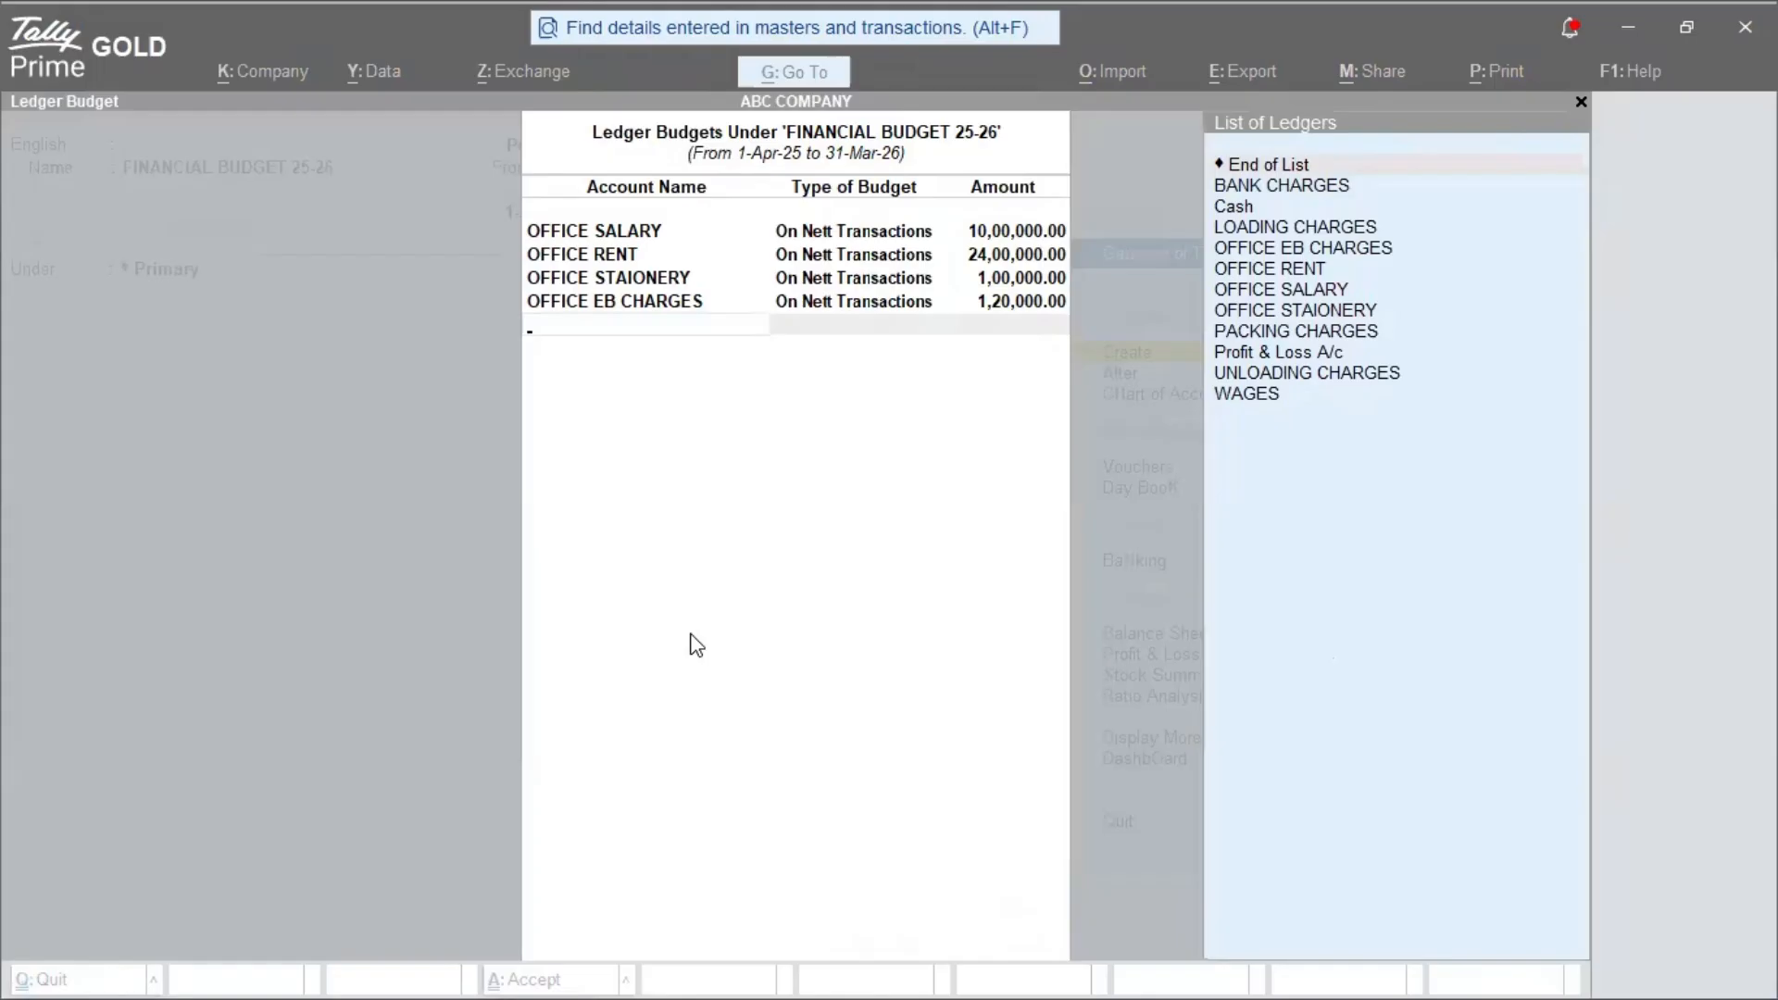
key(alt+Tab)
text(BAN)
key(Return)
key(Down)
key(Return)
text(40000)
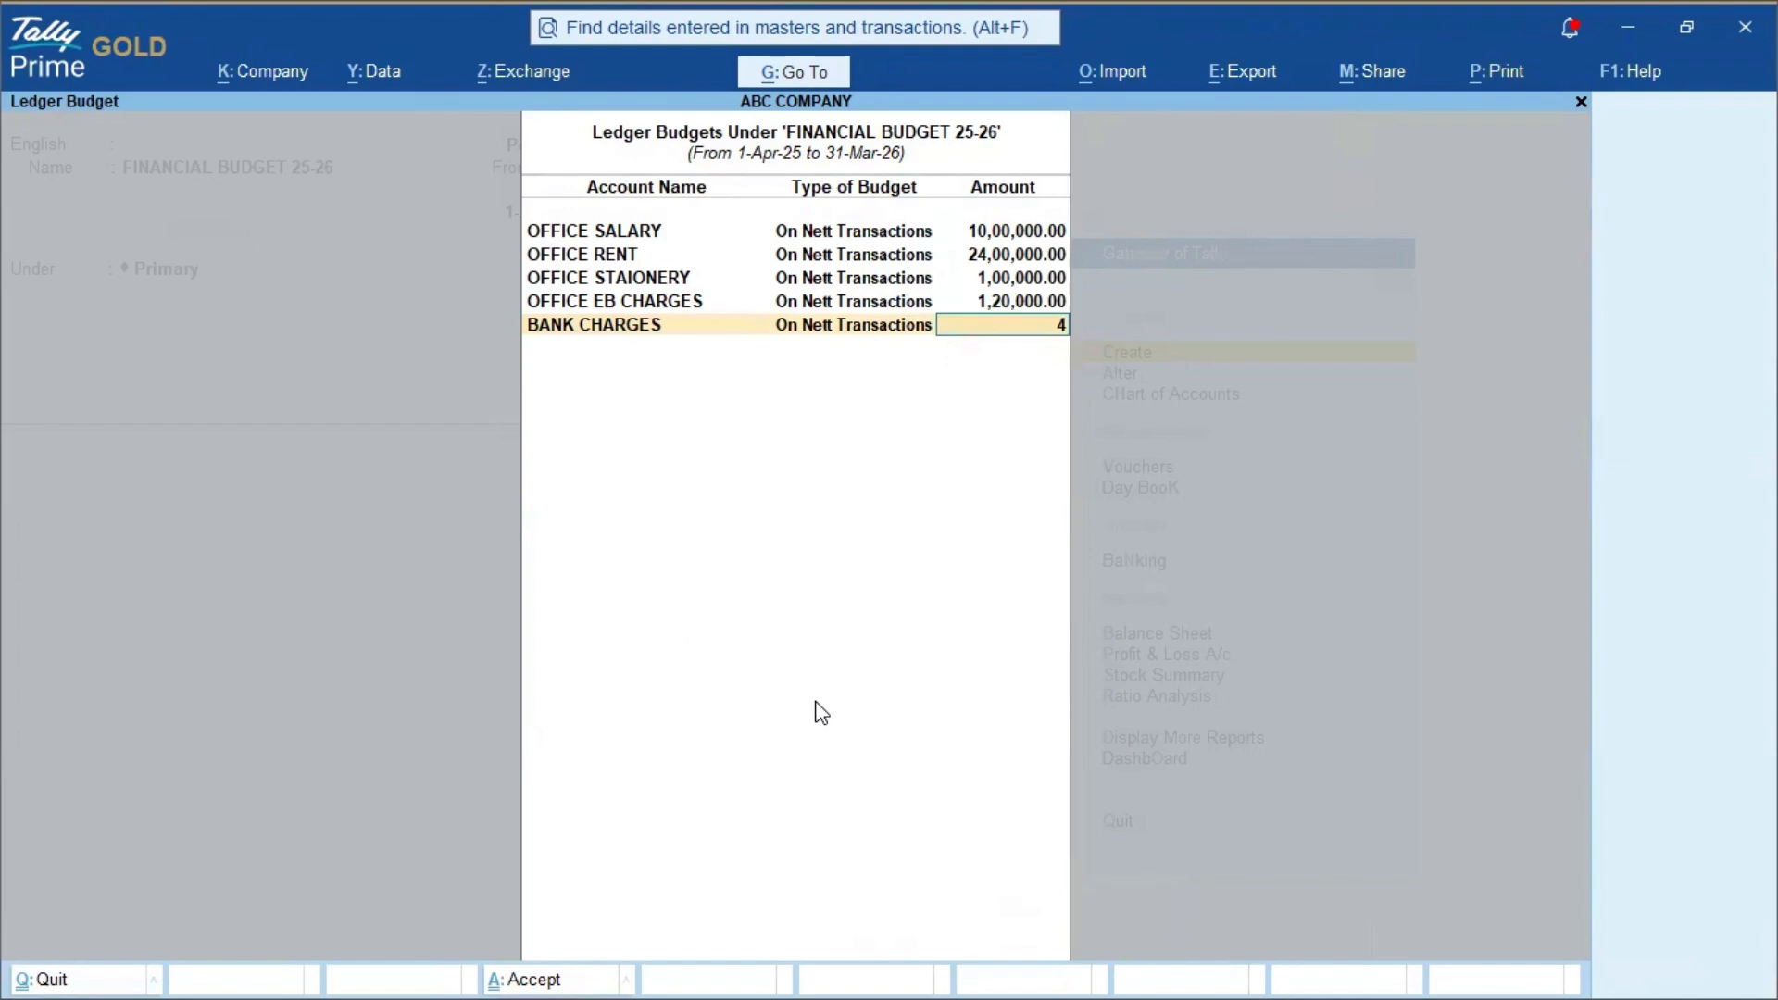
key(Return)
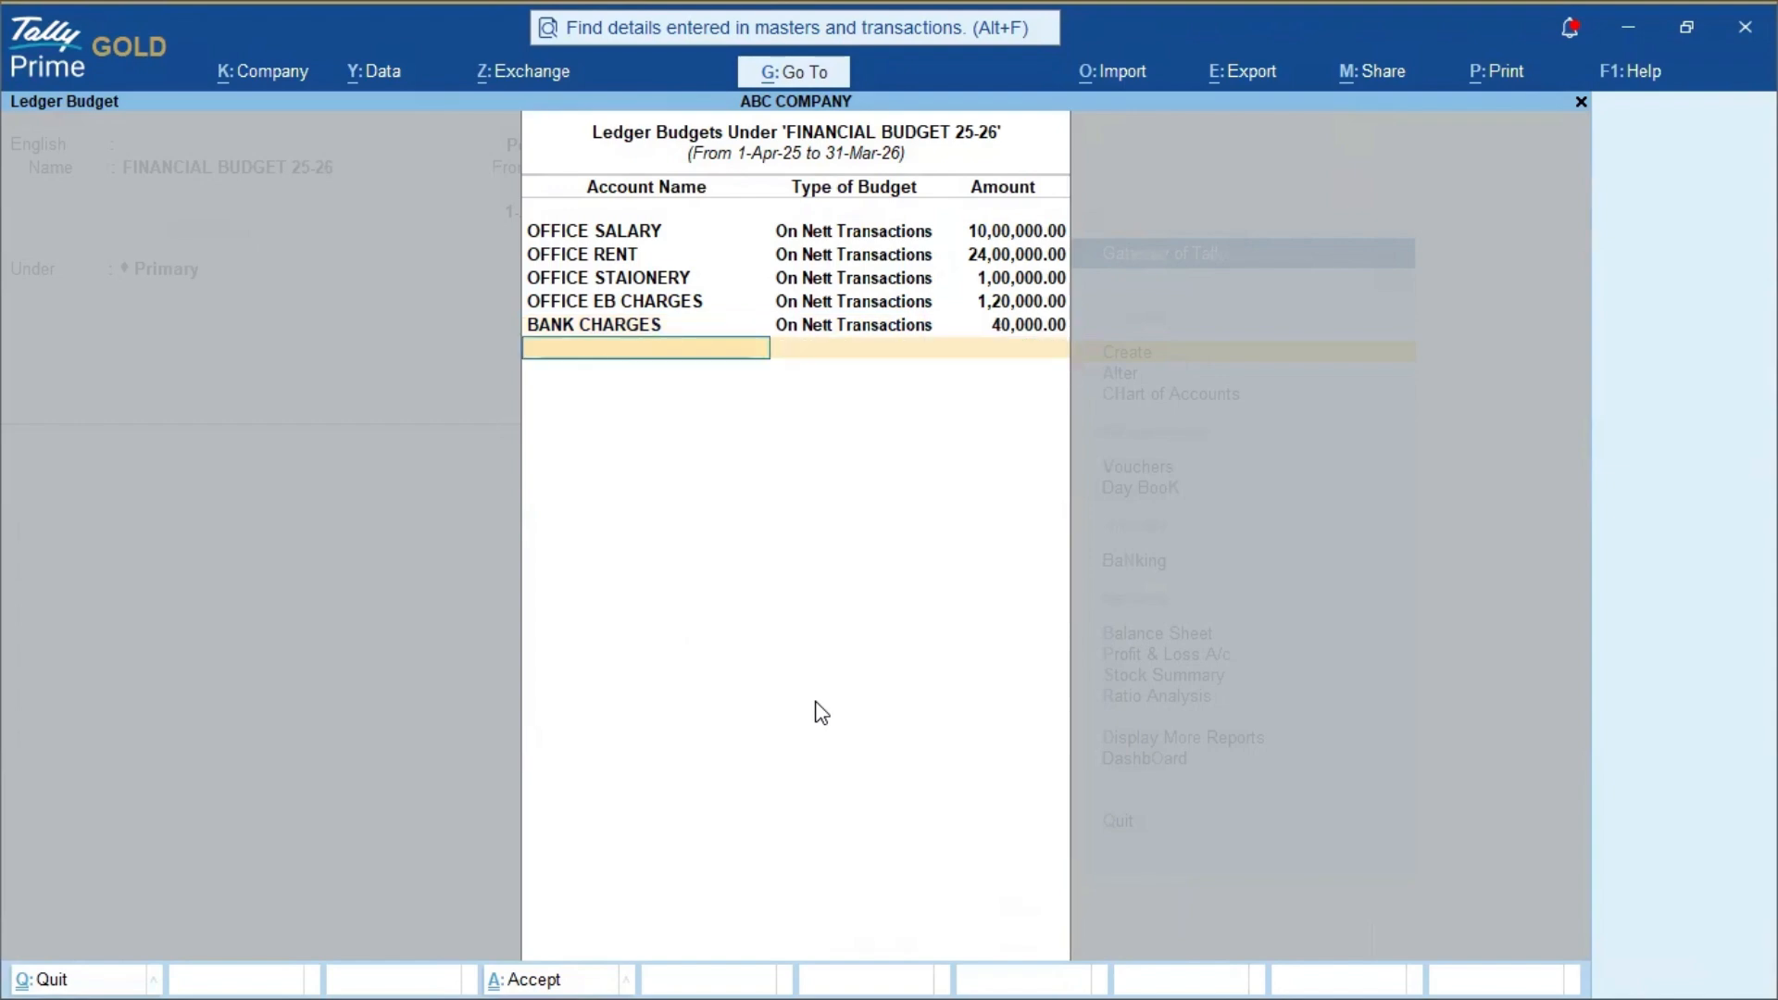
- Check the budget notes and add the WAGES ledger budget in TallyPrime with type On Nett Transactions and amount 5,00,000
key(alt+Tab)
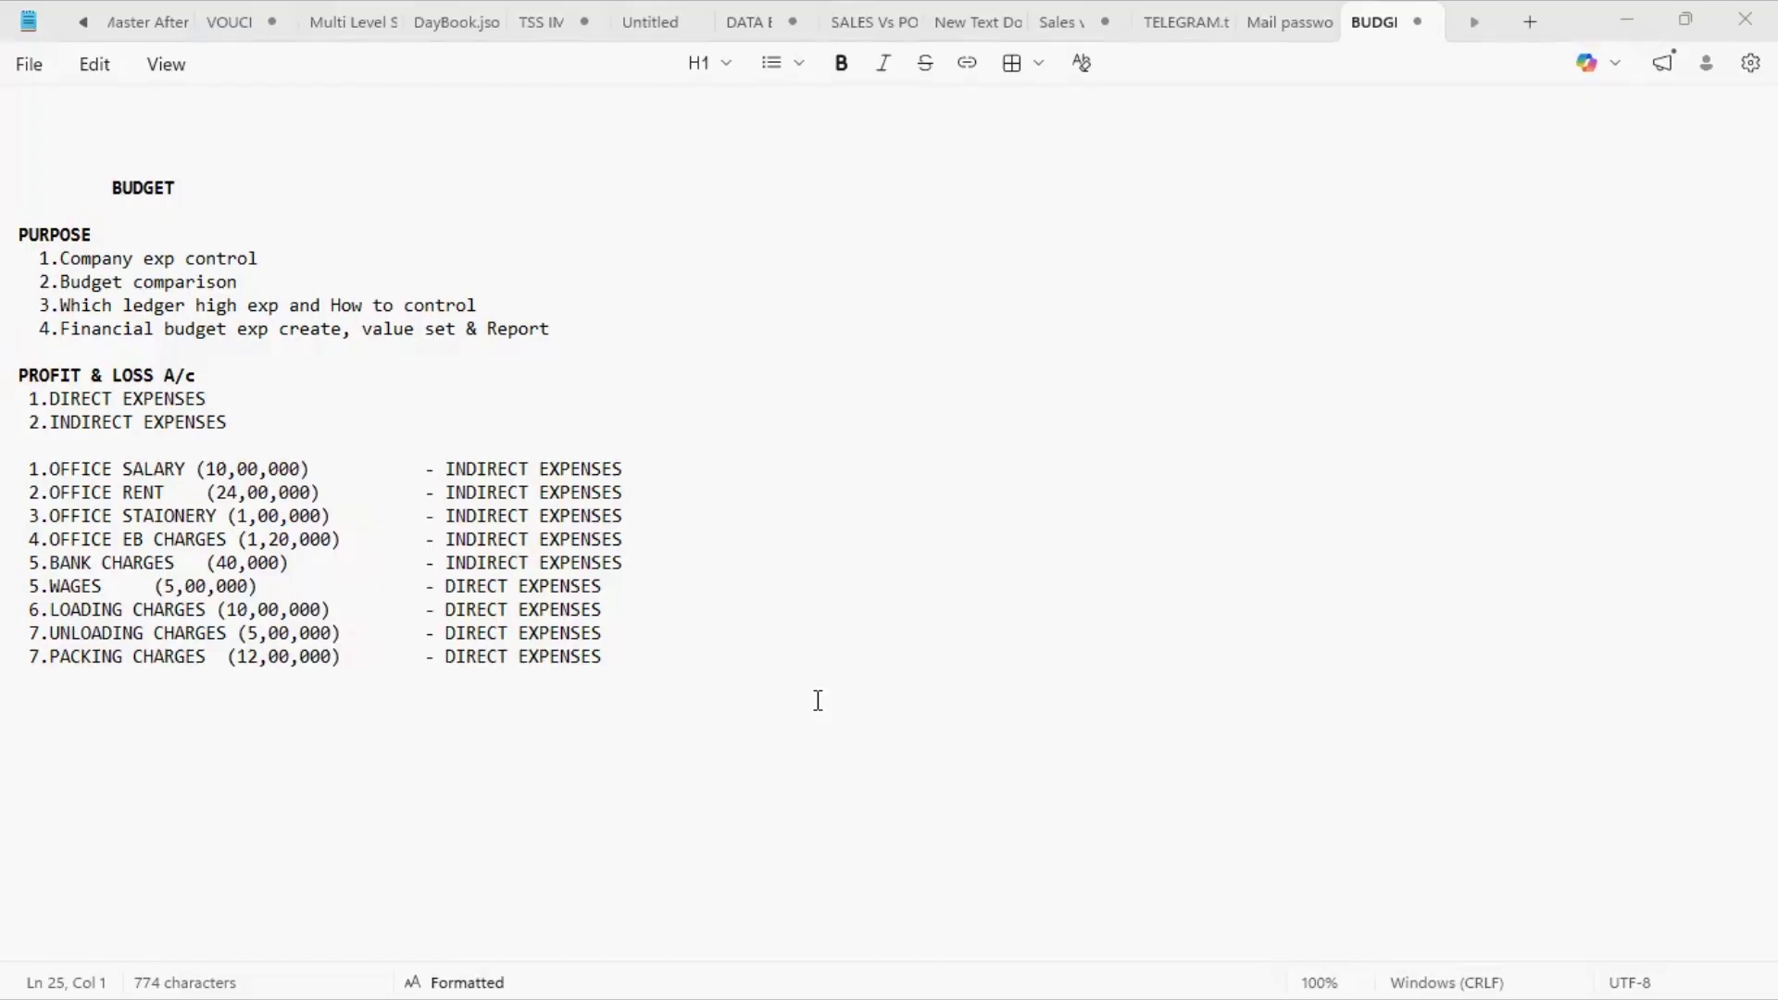
key(alt+Tab)
text(WAG)
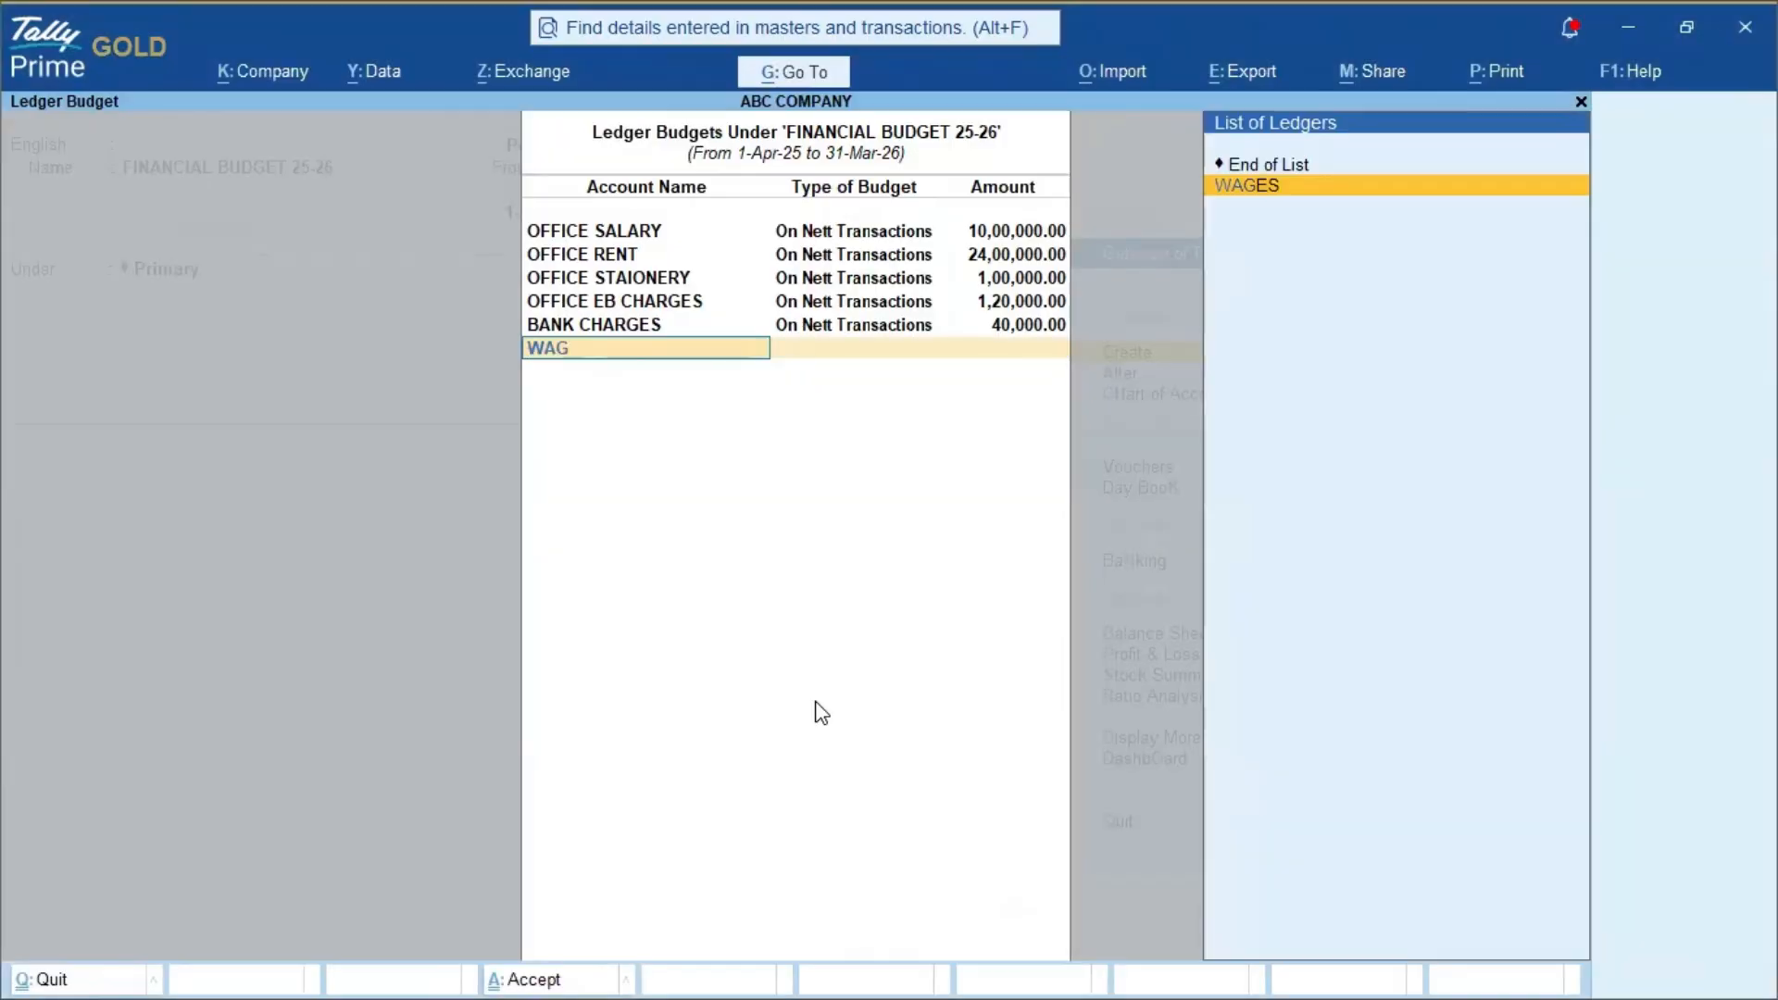
key(Return)
key(Down)
key(Return)
text(500000)
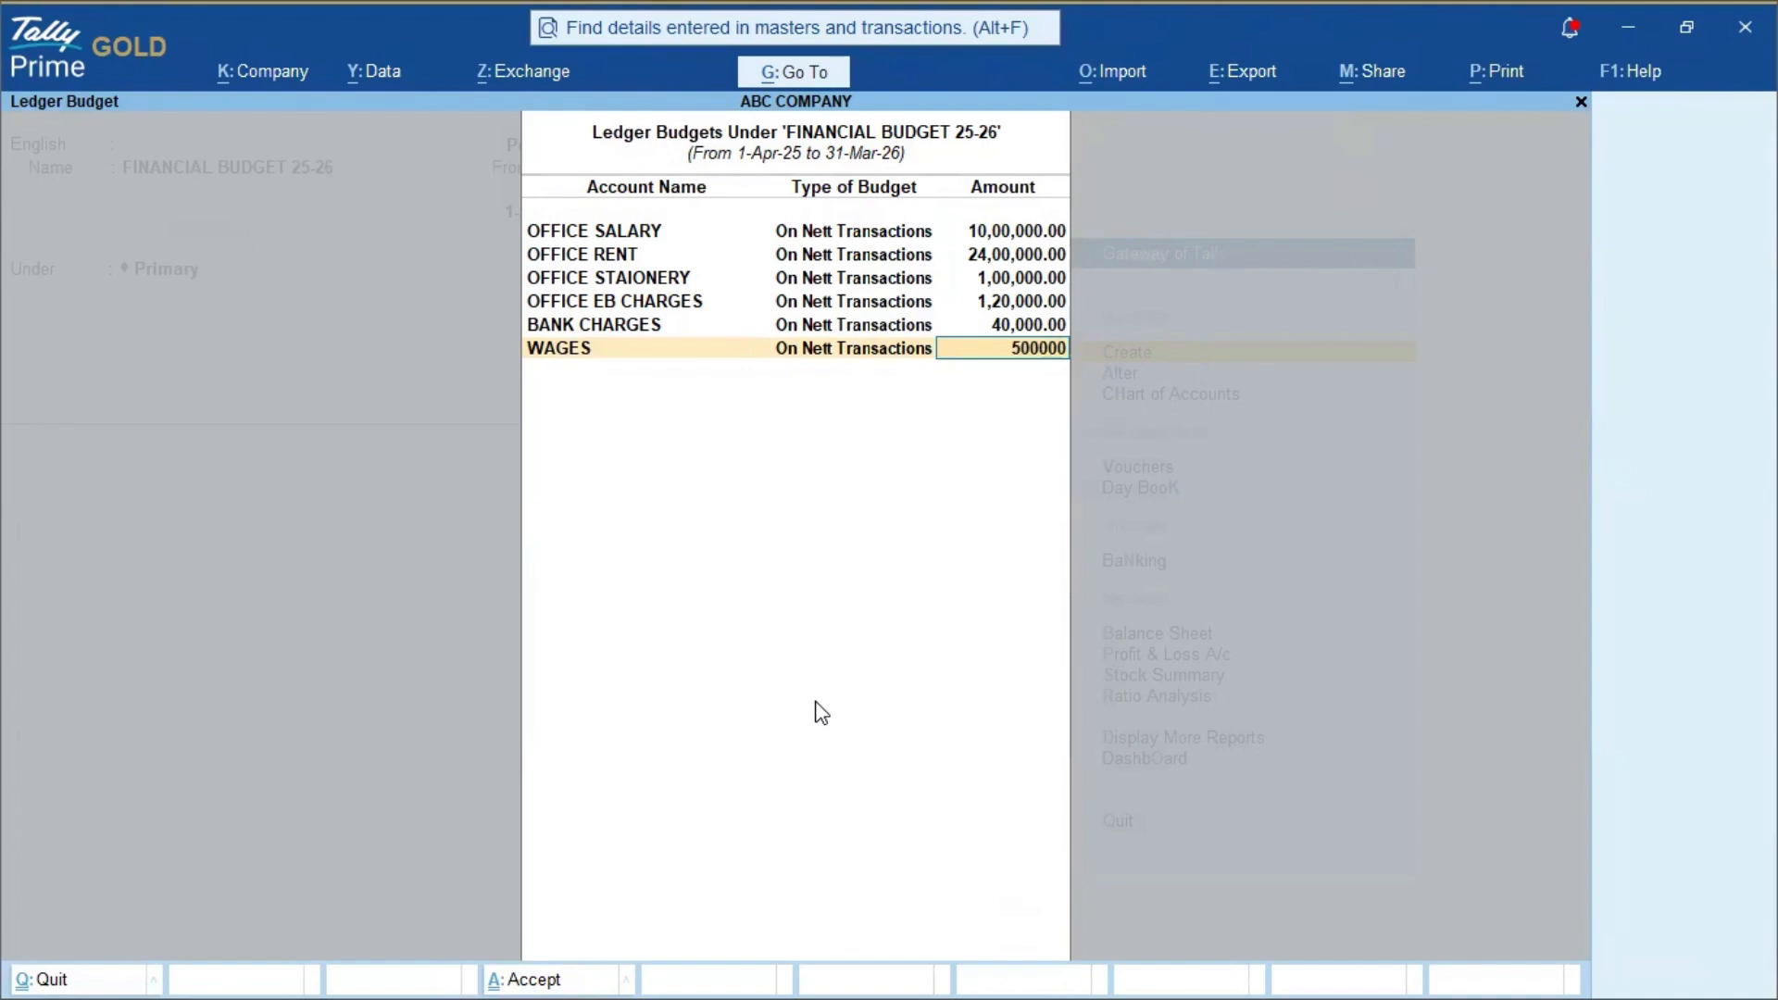
key(Return)
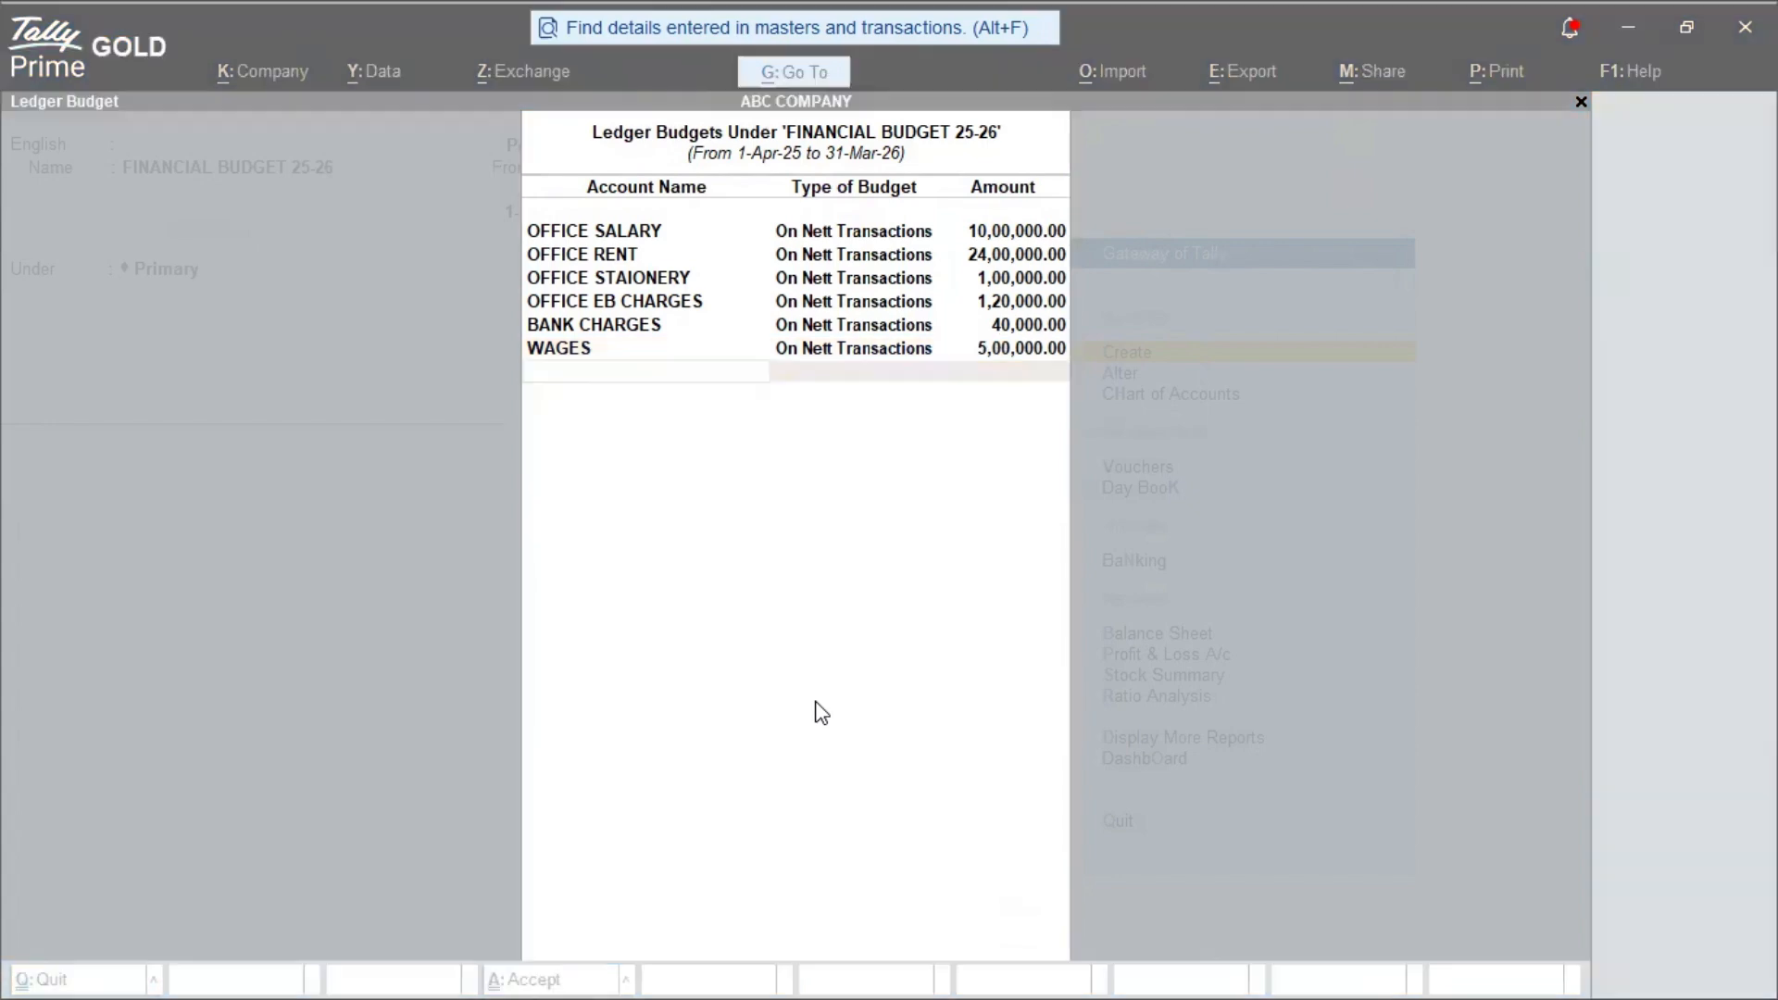
- Check the budget notes and add the LOADING CHARGES ledger budget in TallyPrime with type On Nett Transactions and amount 10,00,000
key(alt+Tab)
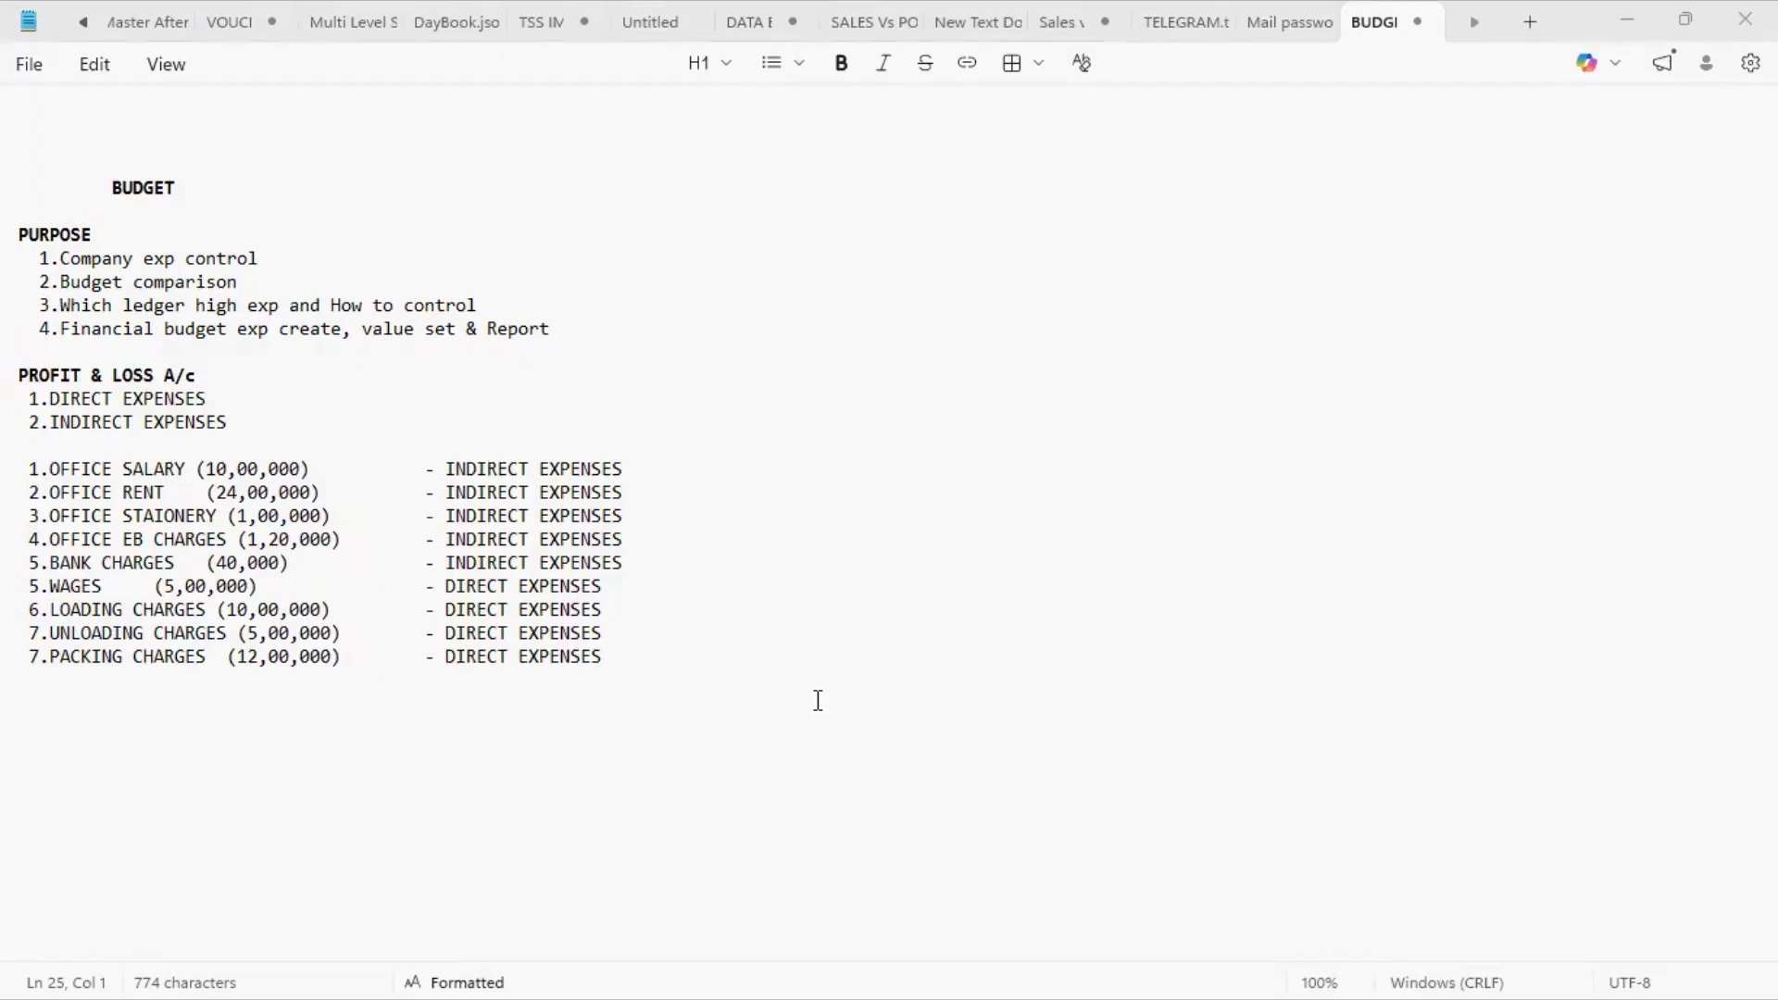
key(alt+Tab)
text(LOAD)
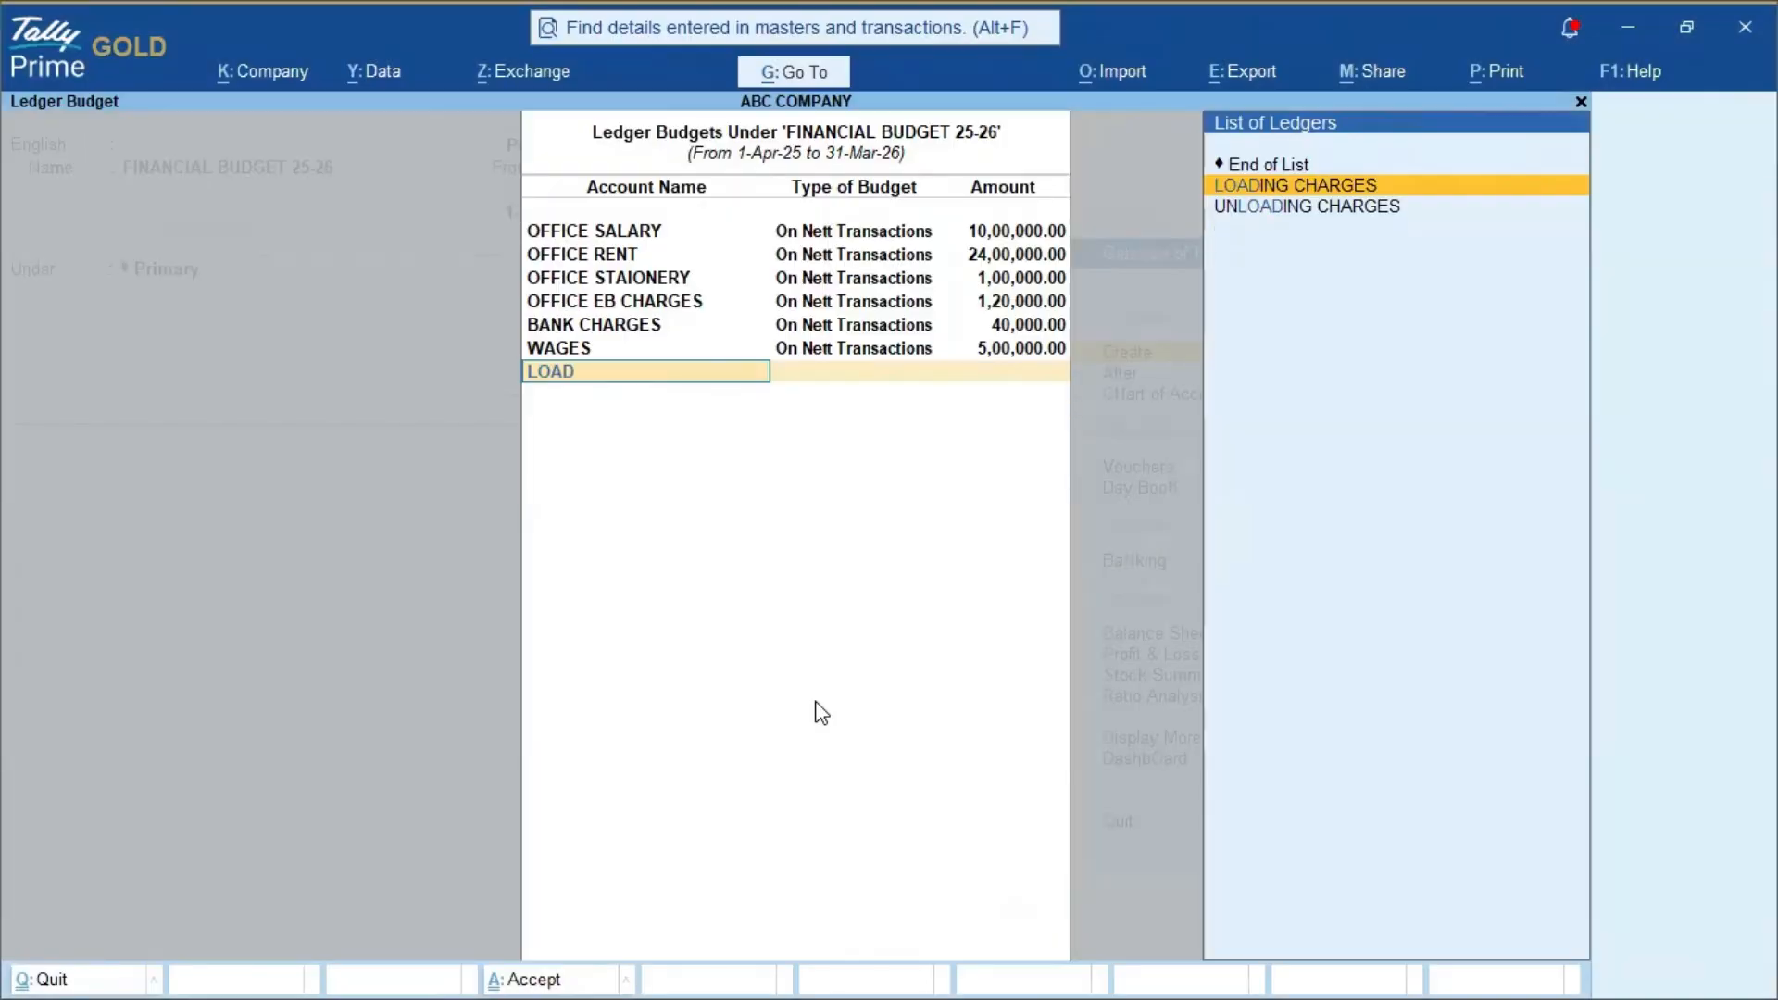
key(Return)
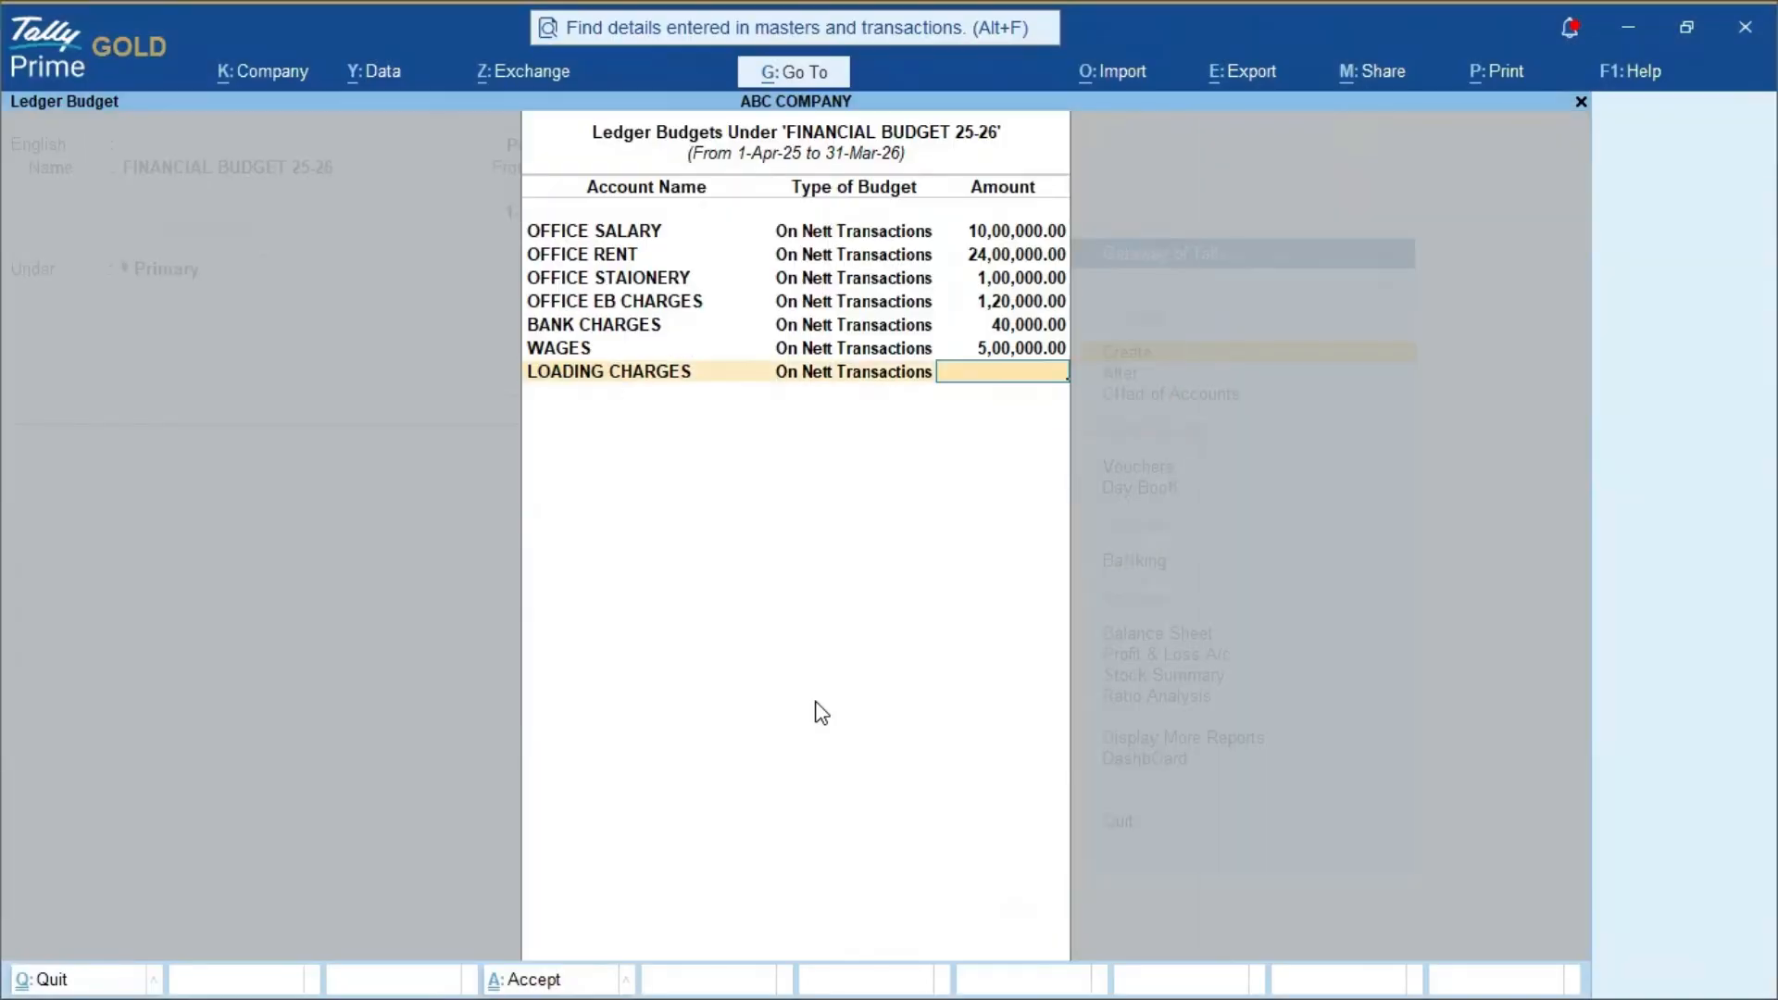
text(0,00,000)
key(Return)
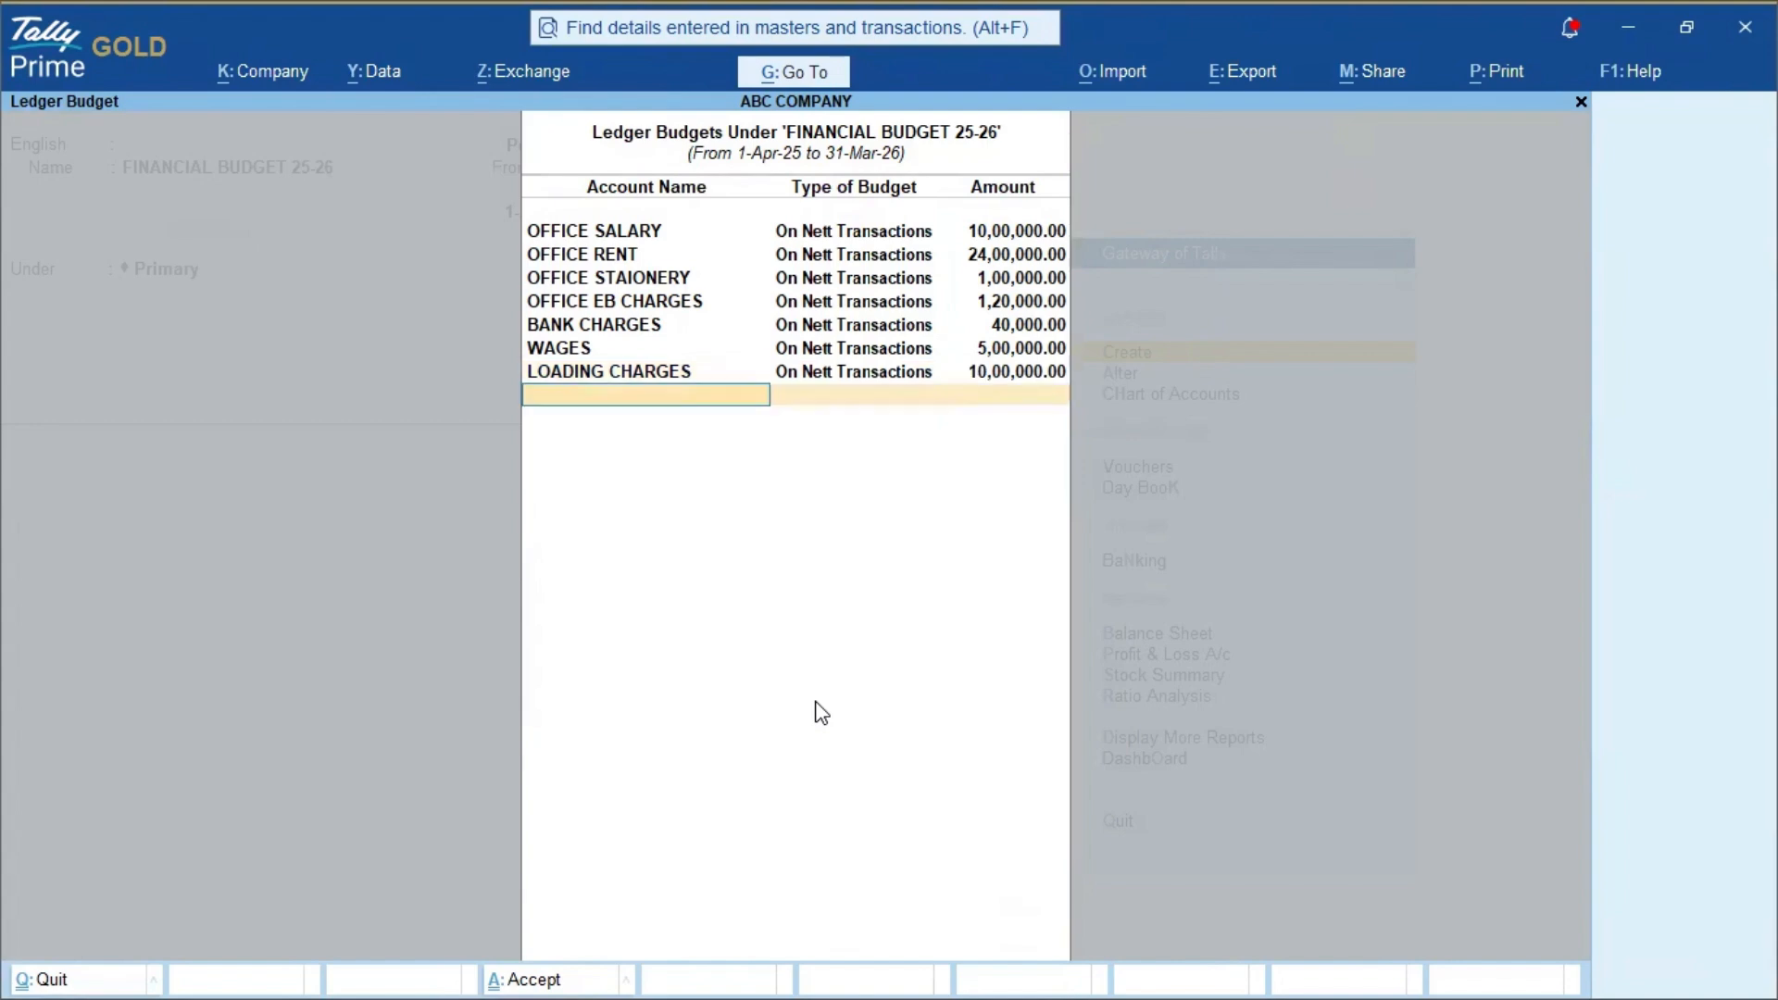
- Check the budget notes and add the UNLOADING CHARGES ledger budget in TallyPrime with type On Nett Transactions and amount 5,00,000
key(alt+Tab)
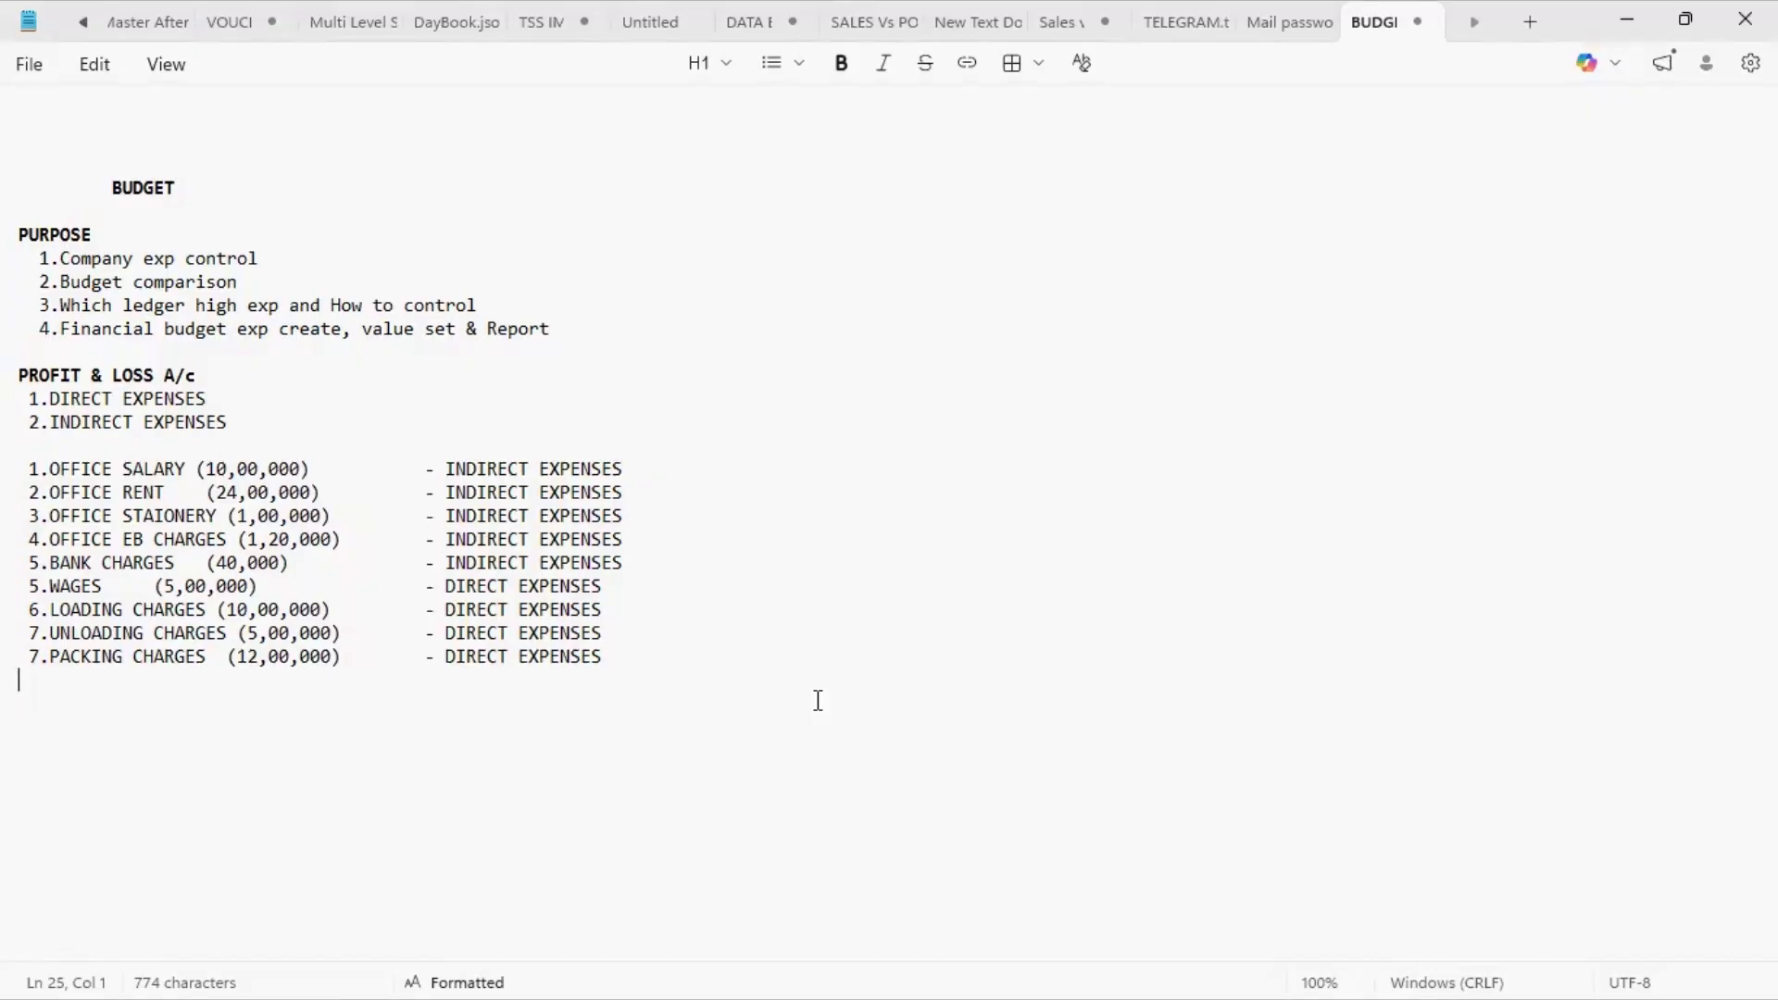
key(alt+Tab)
text(UNLOAD)
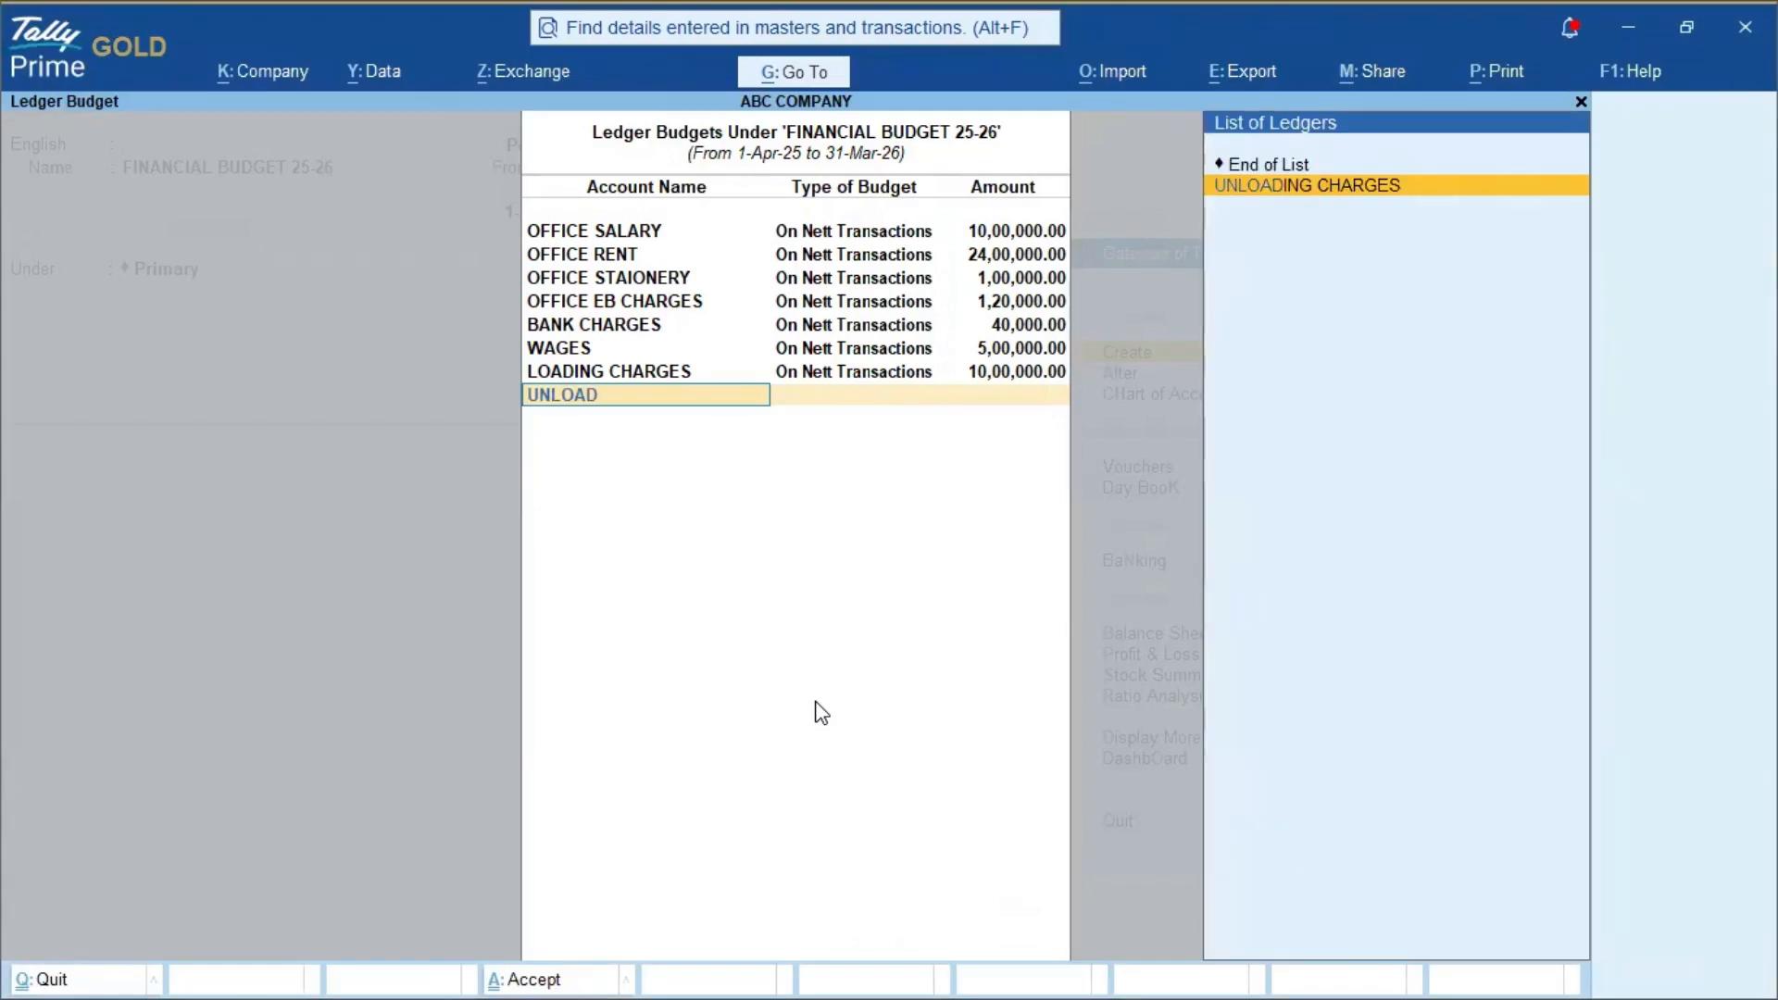
key(Return)
key(Down)
key(Return)
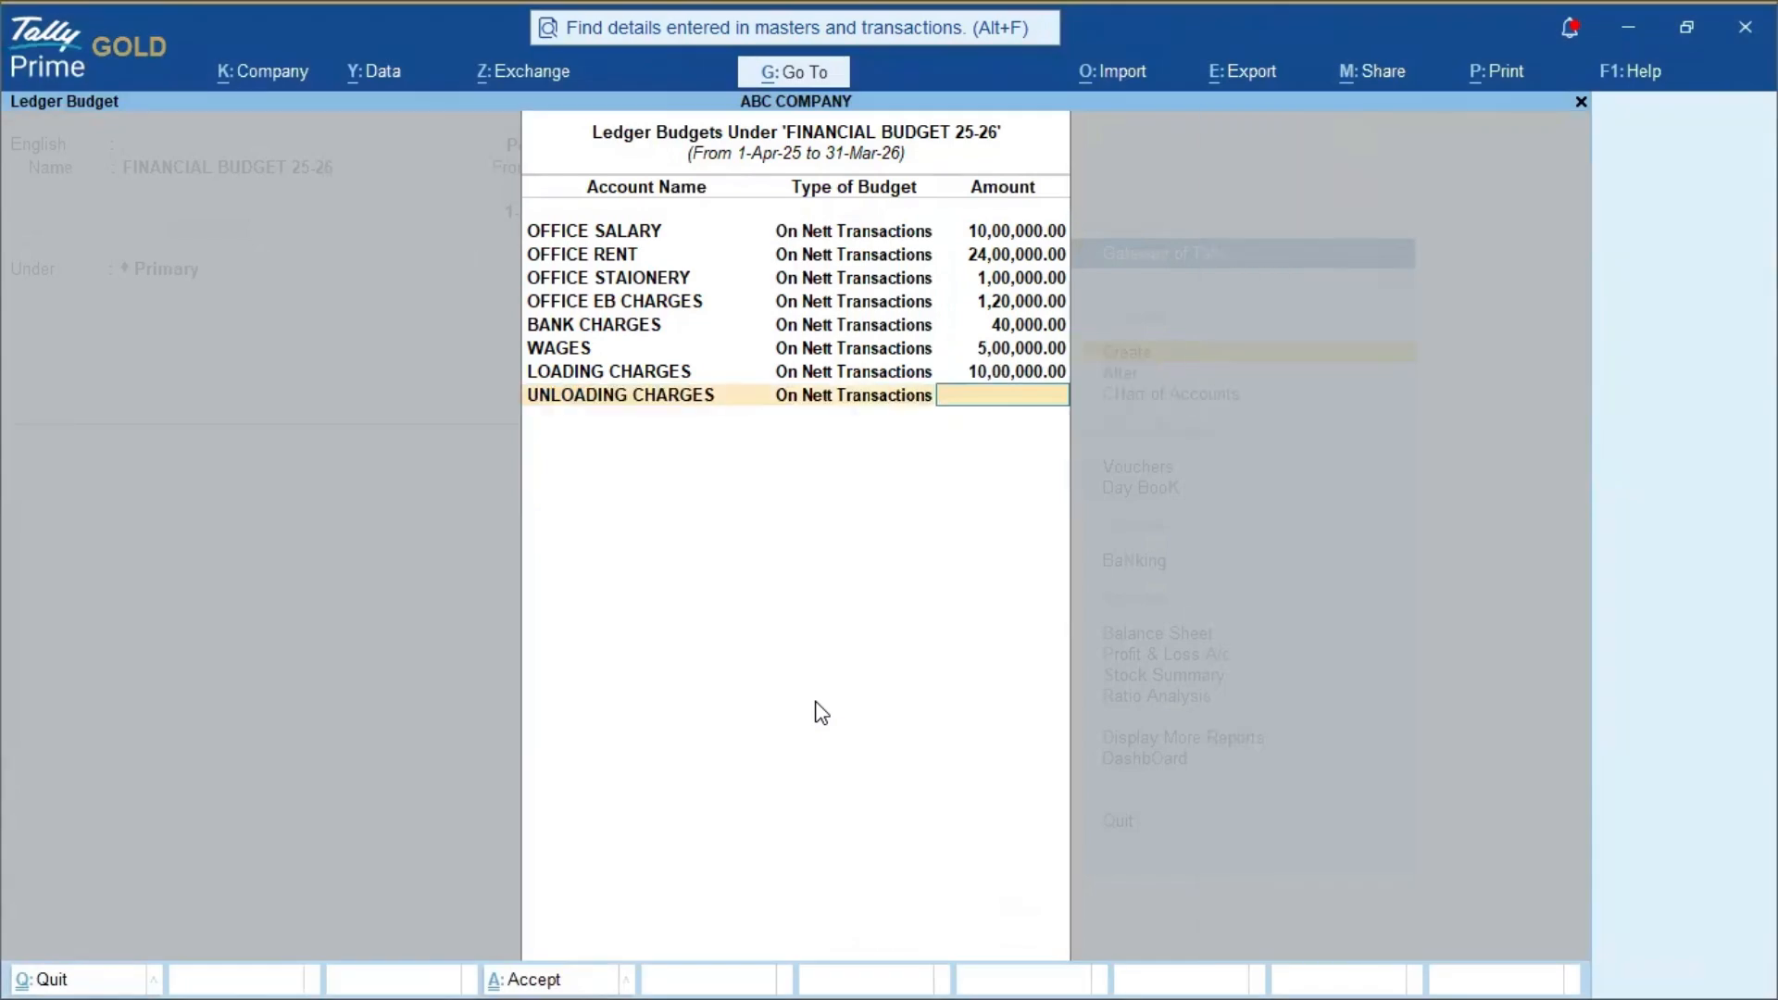
text(5,00,00)
text(0)
key(Return)
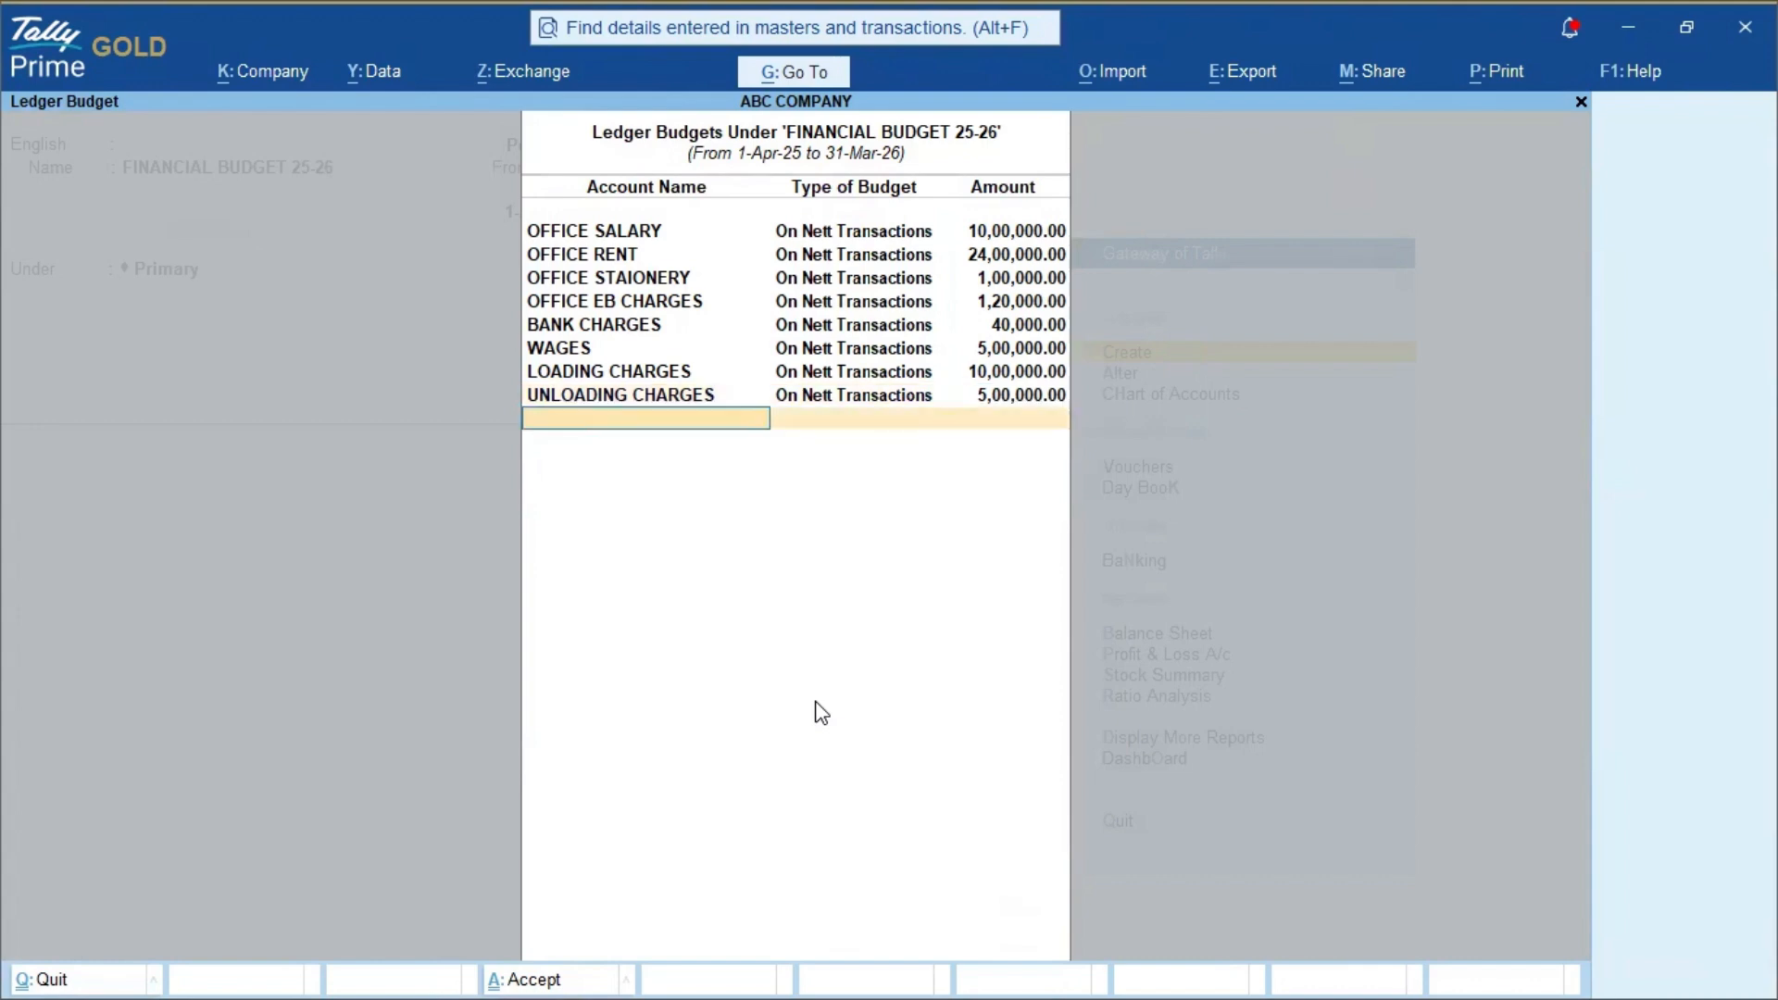
- Check the budget notes and add the PACKING CHARGES ledger budget in TallyPrime with type On Nett Transactions and amount 12,00,000
key(alt+Tab)
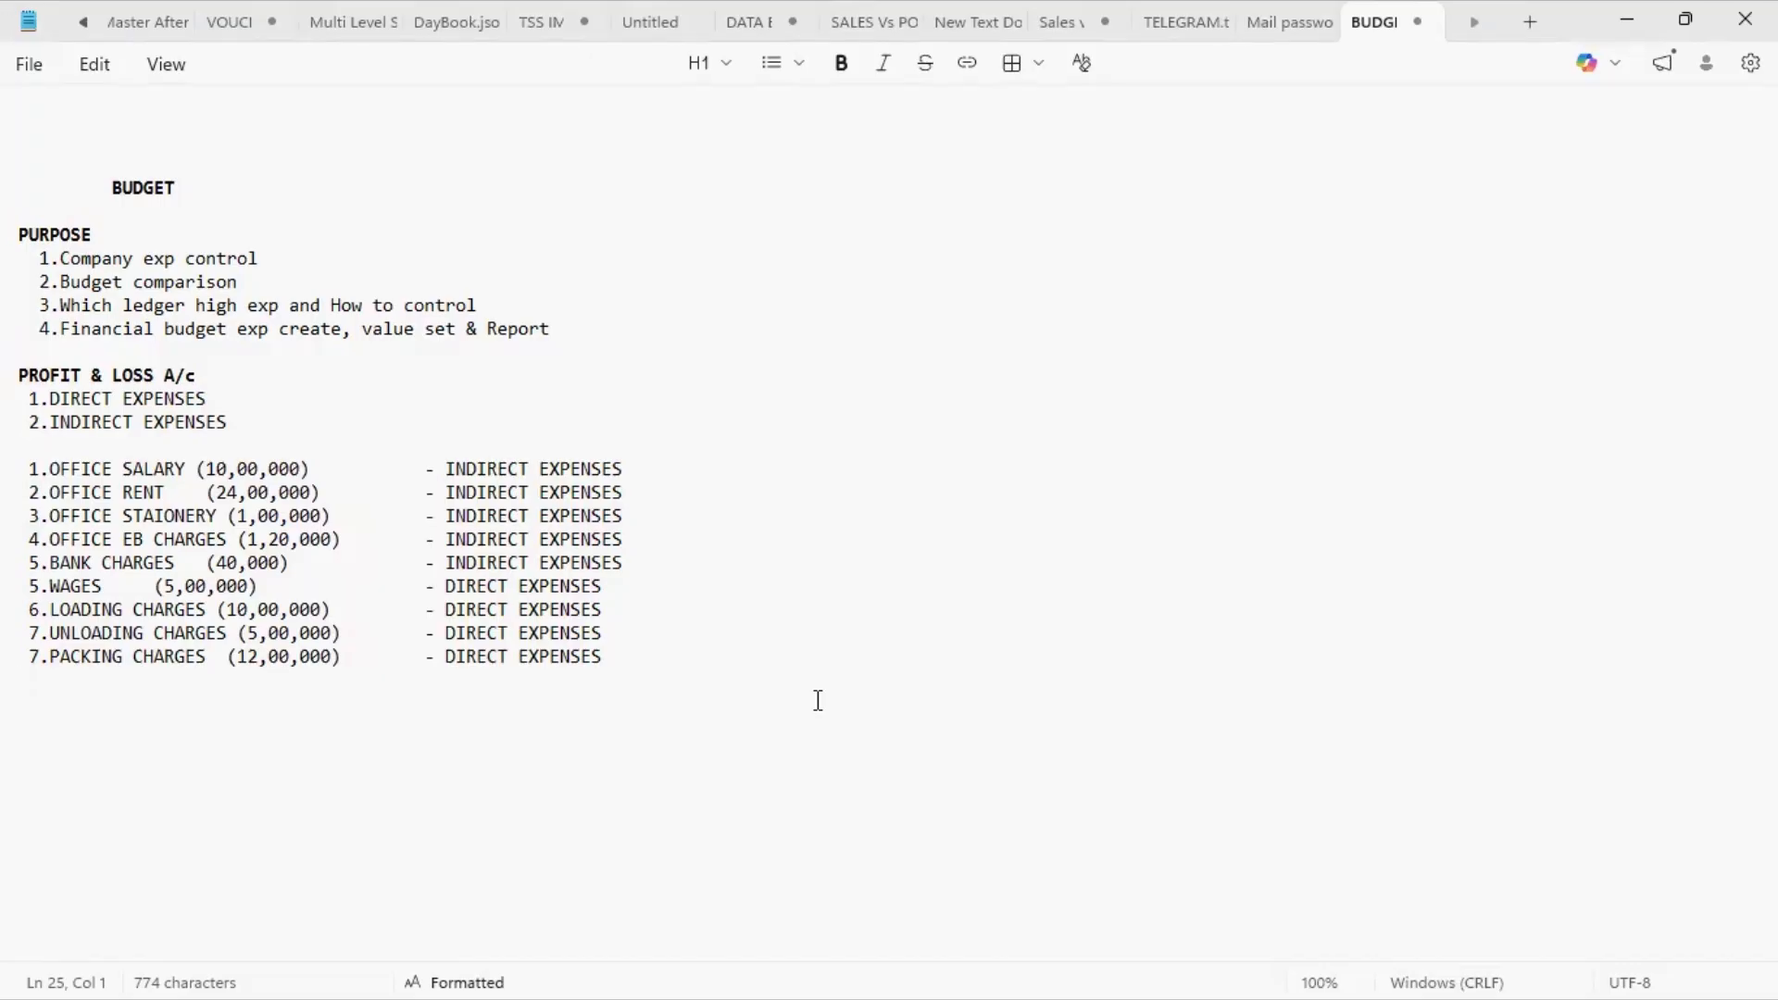
key(alt+Tab)
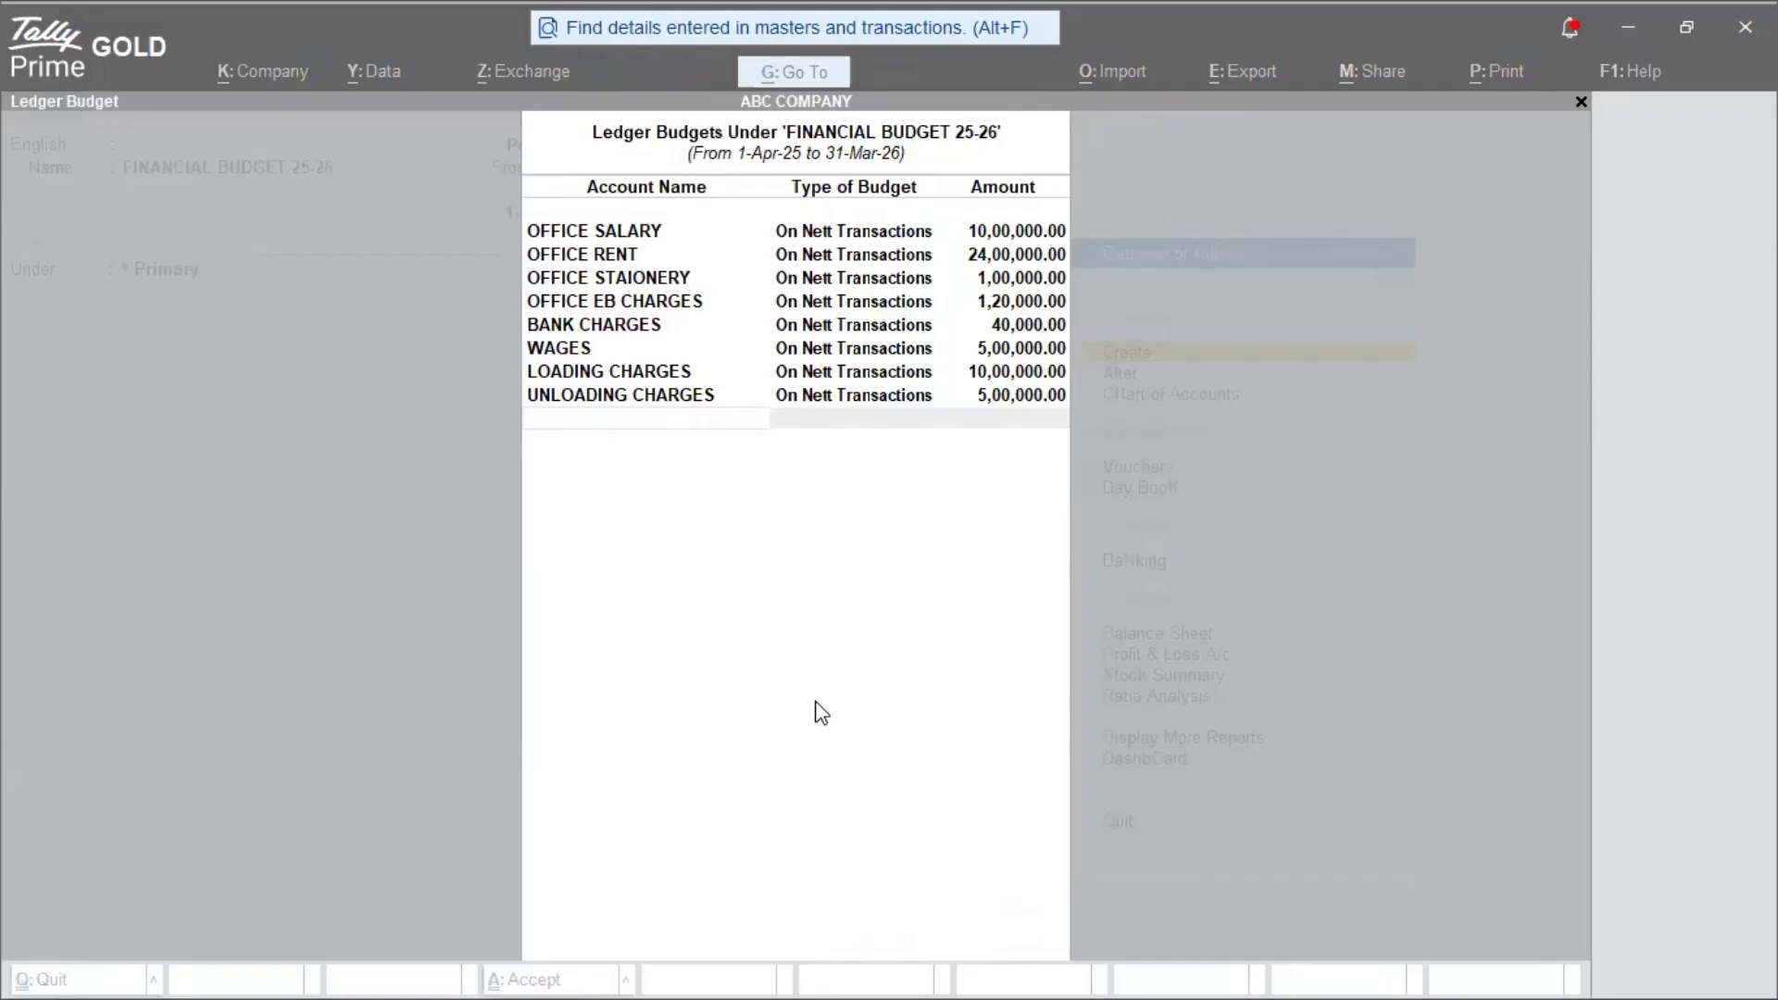
text(PACK)
key(Return)
key(Down)
key(Return)
text(12,00,)
text(00000)
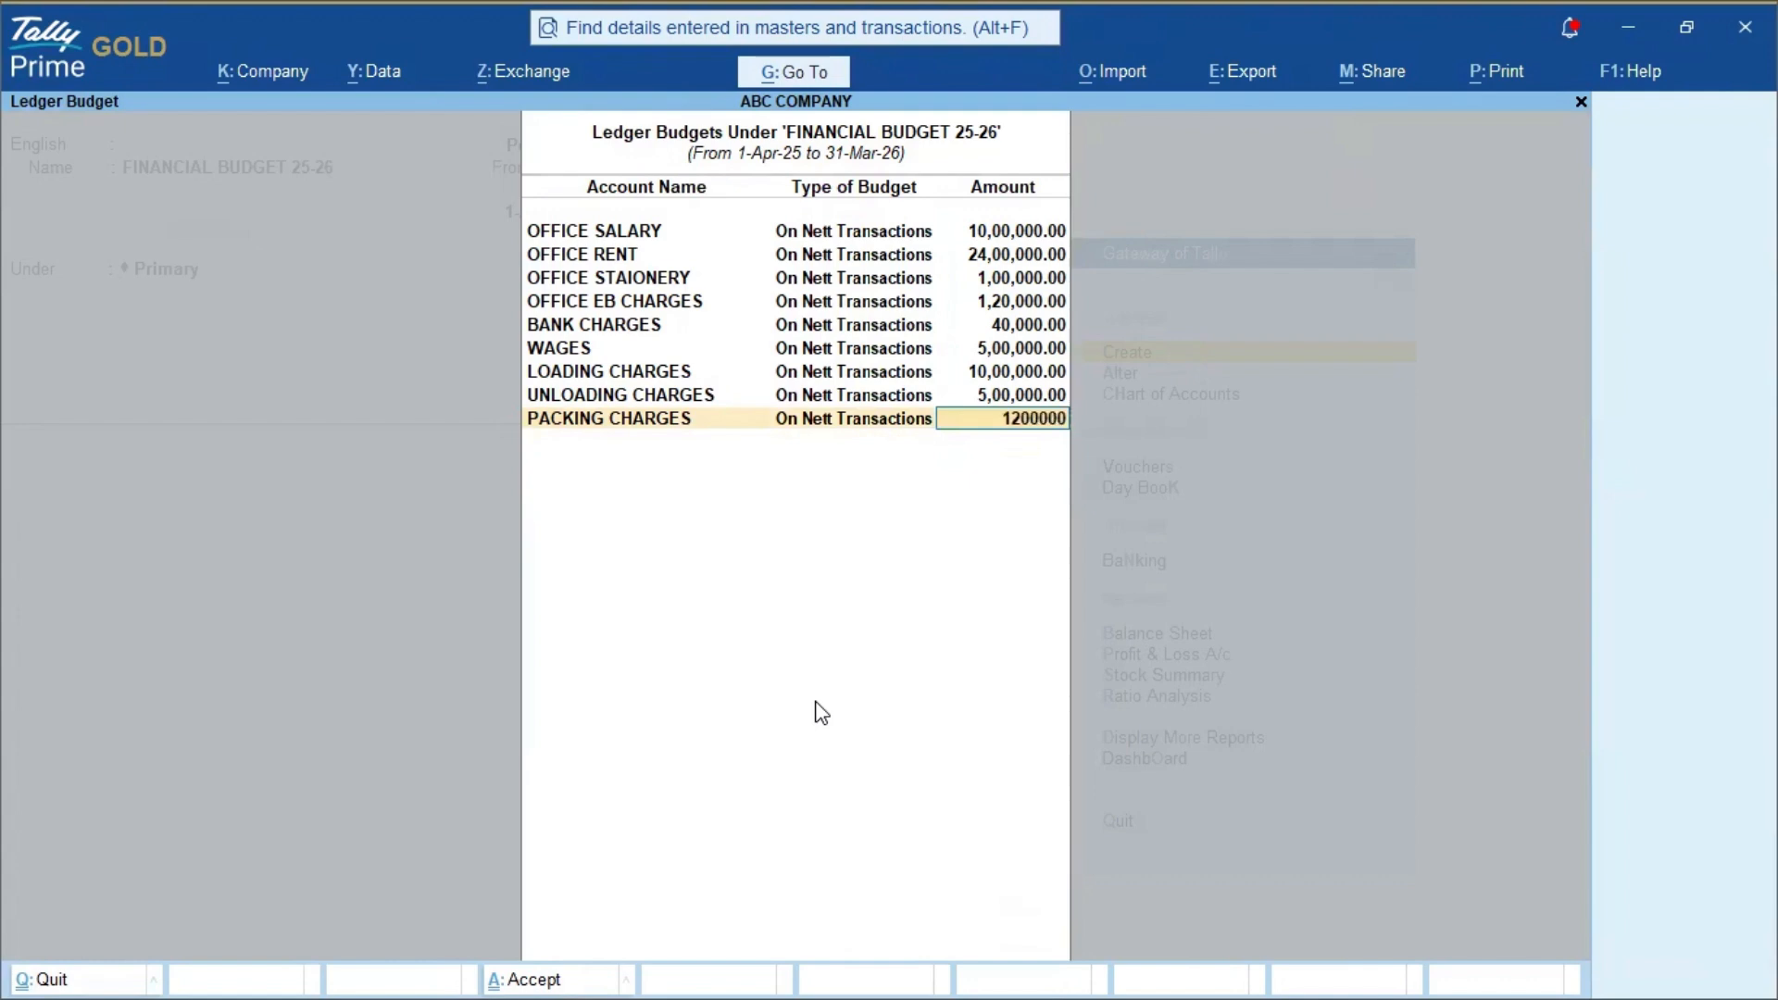
key(Return)
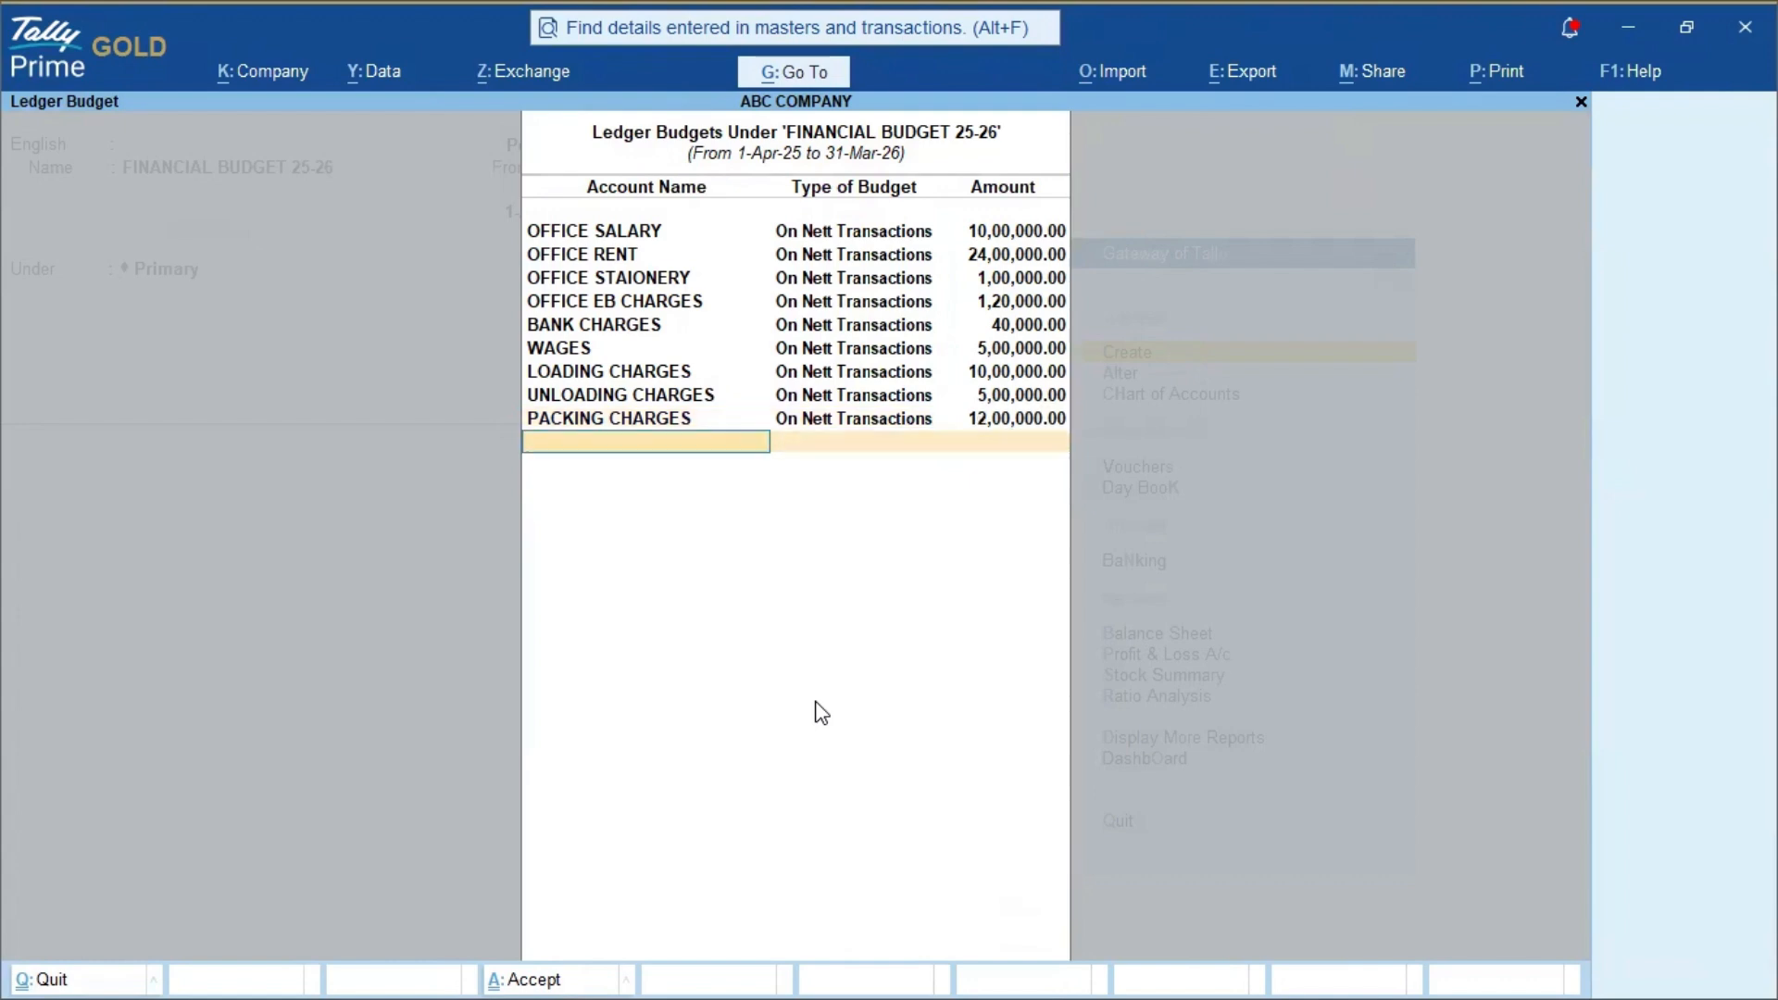
- Compare the ledger budgets with the notes, save FINANCIAL BUDGET 25-26 in TallyPrime and return to the Gateway of Tally
key(alt+Tab)
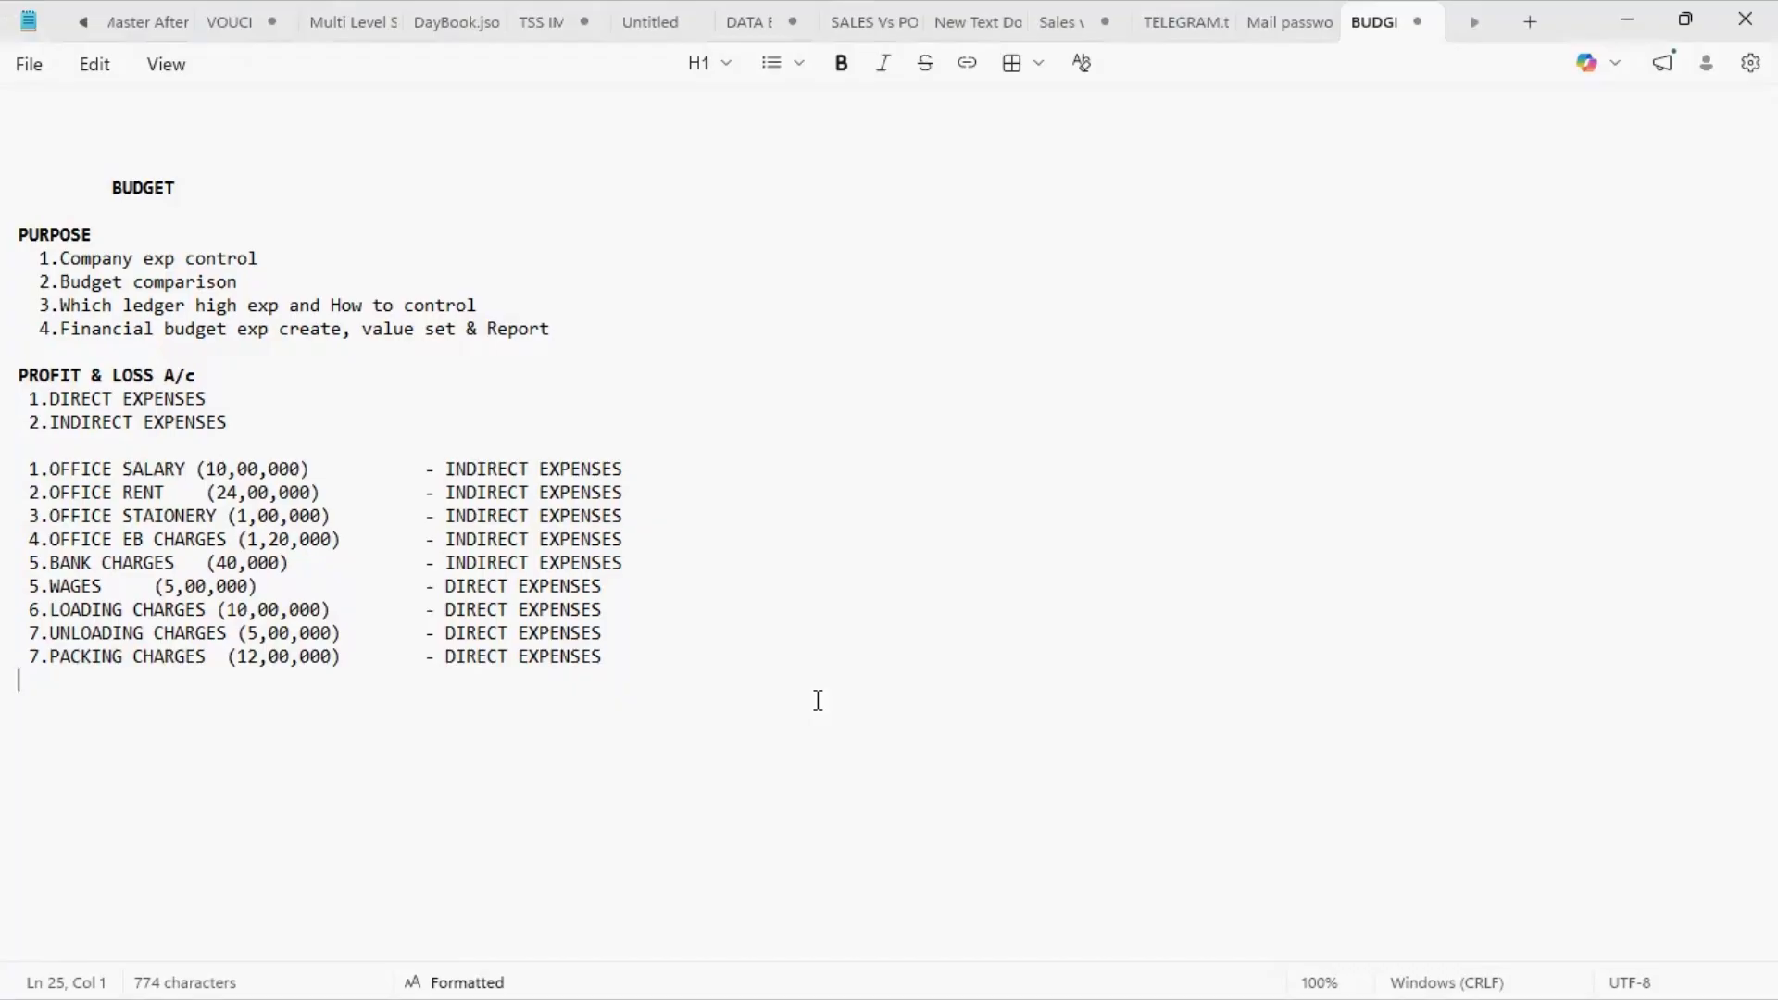
key(alt+Tab)
key(Return)
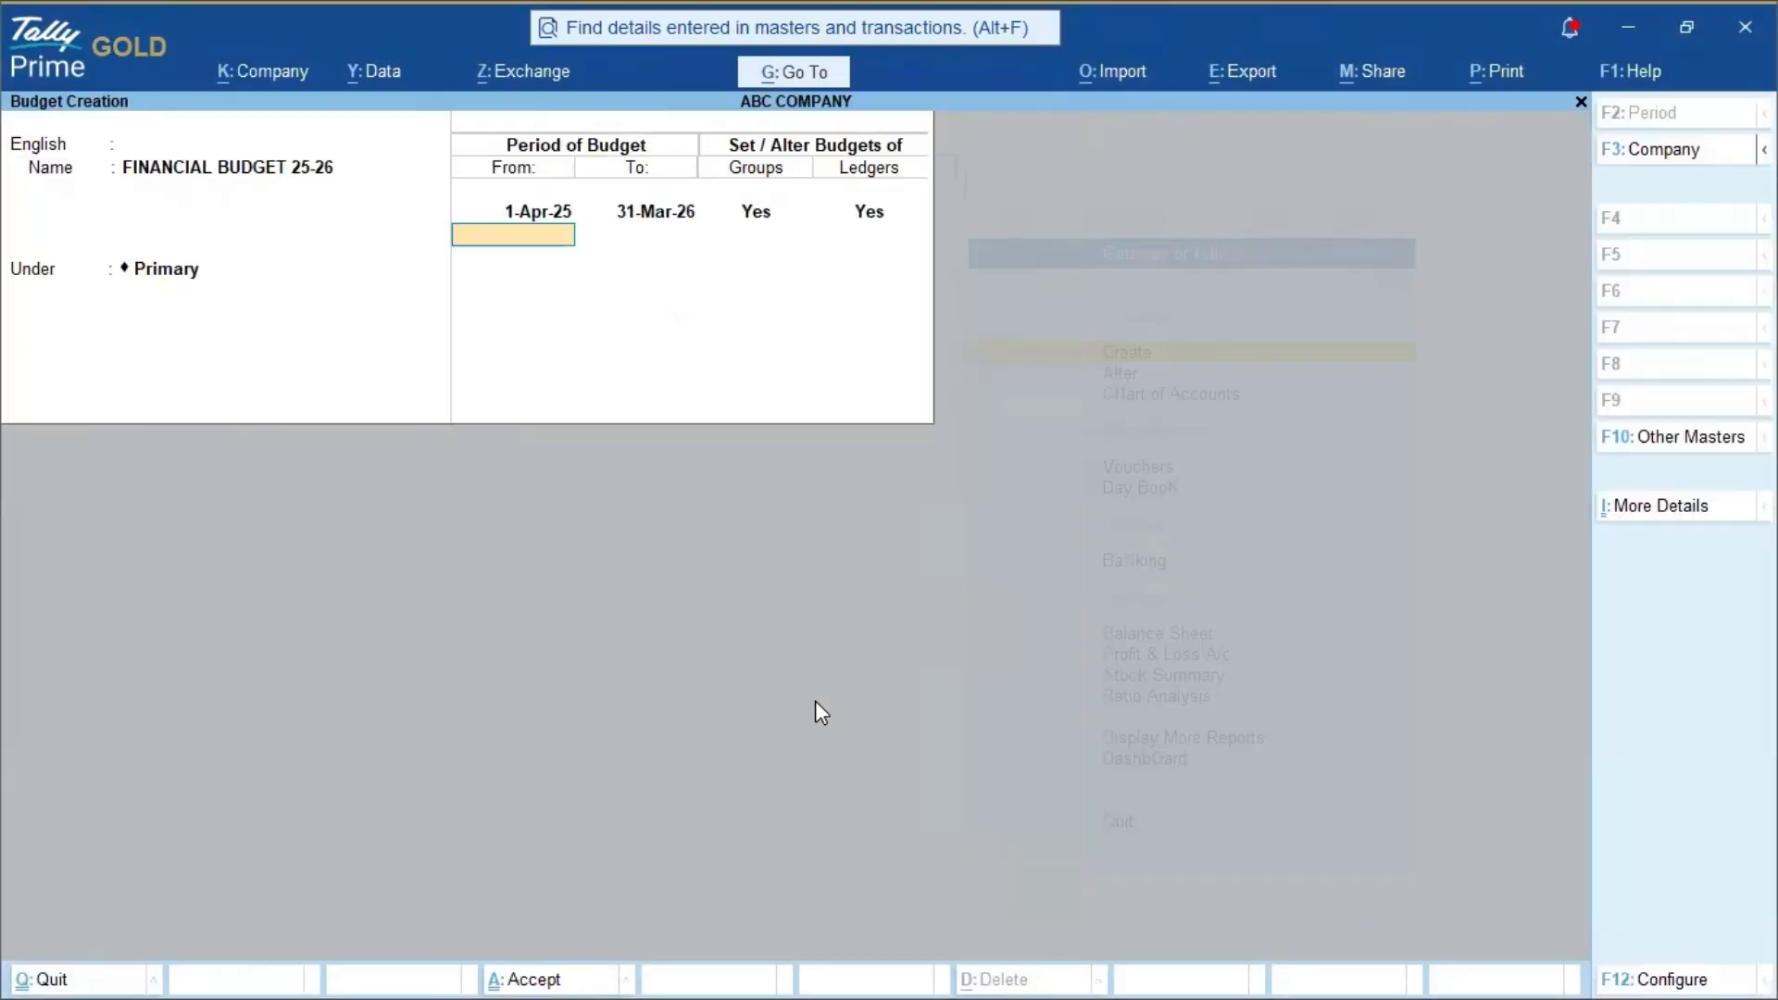
key(Return)
key(Return)
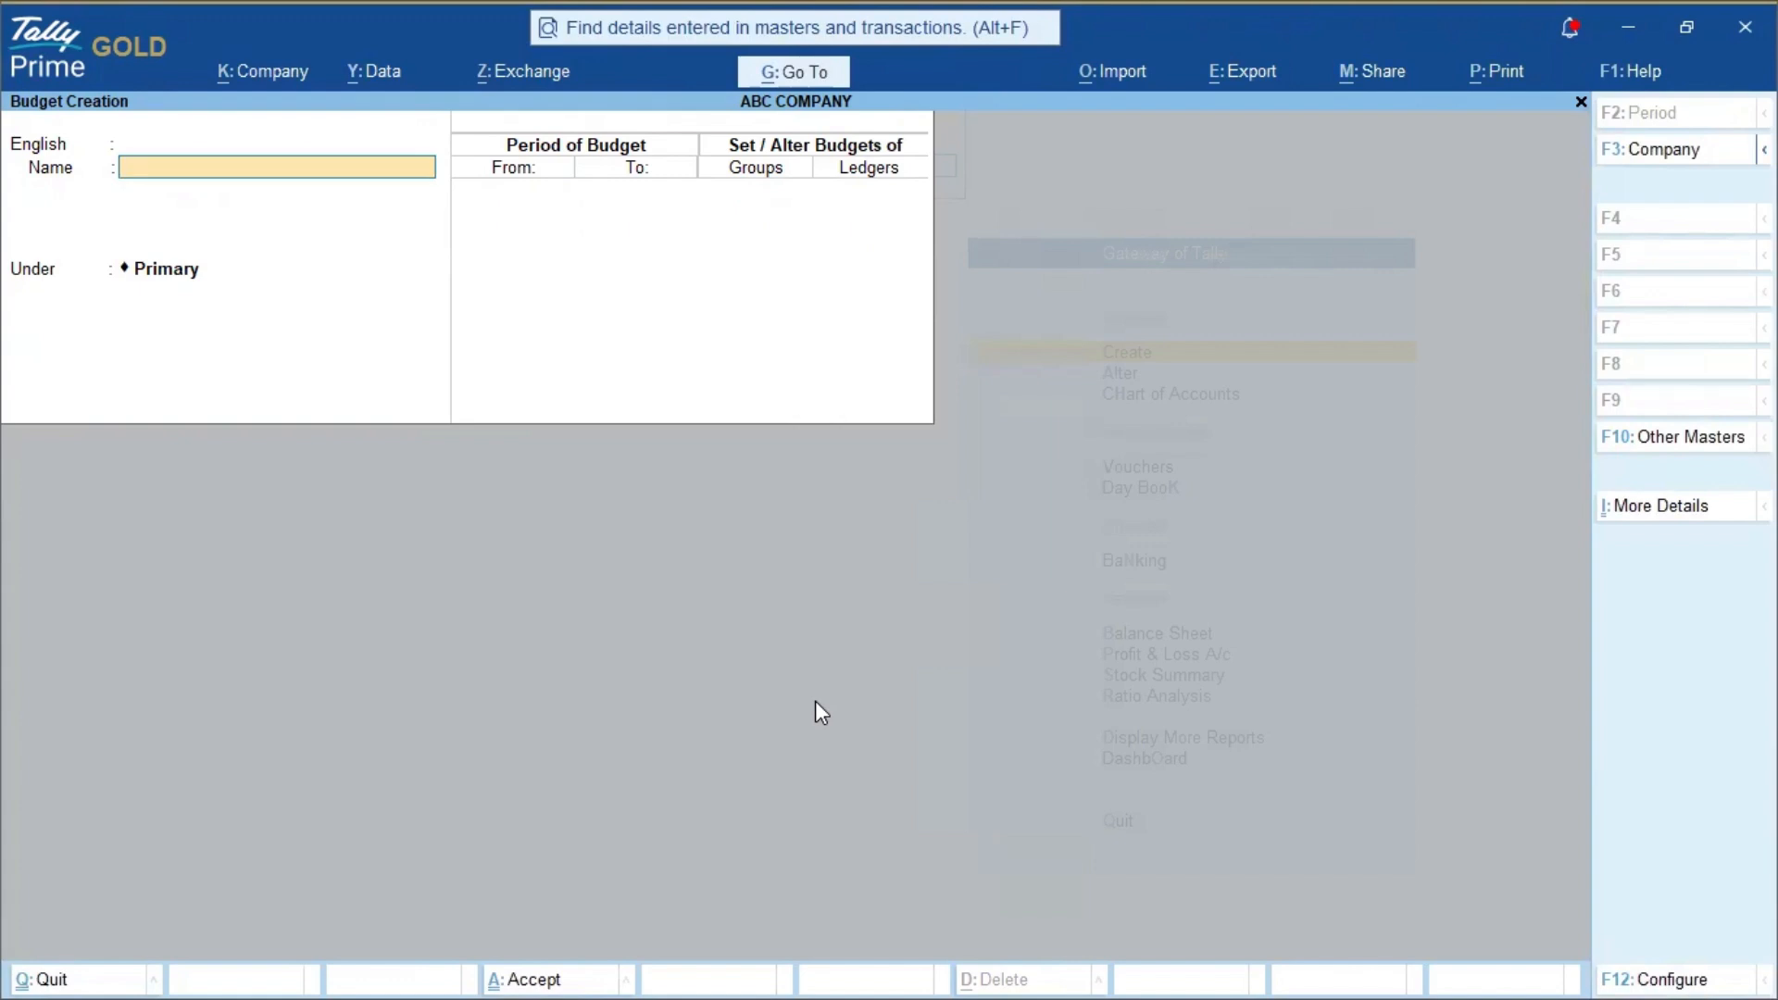
key(Escape)
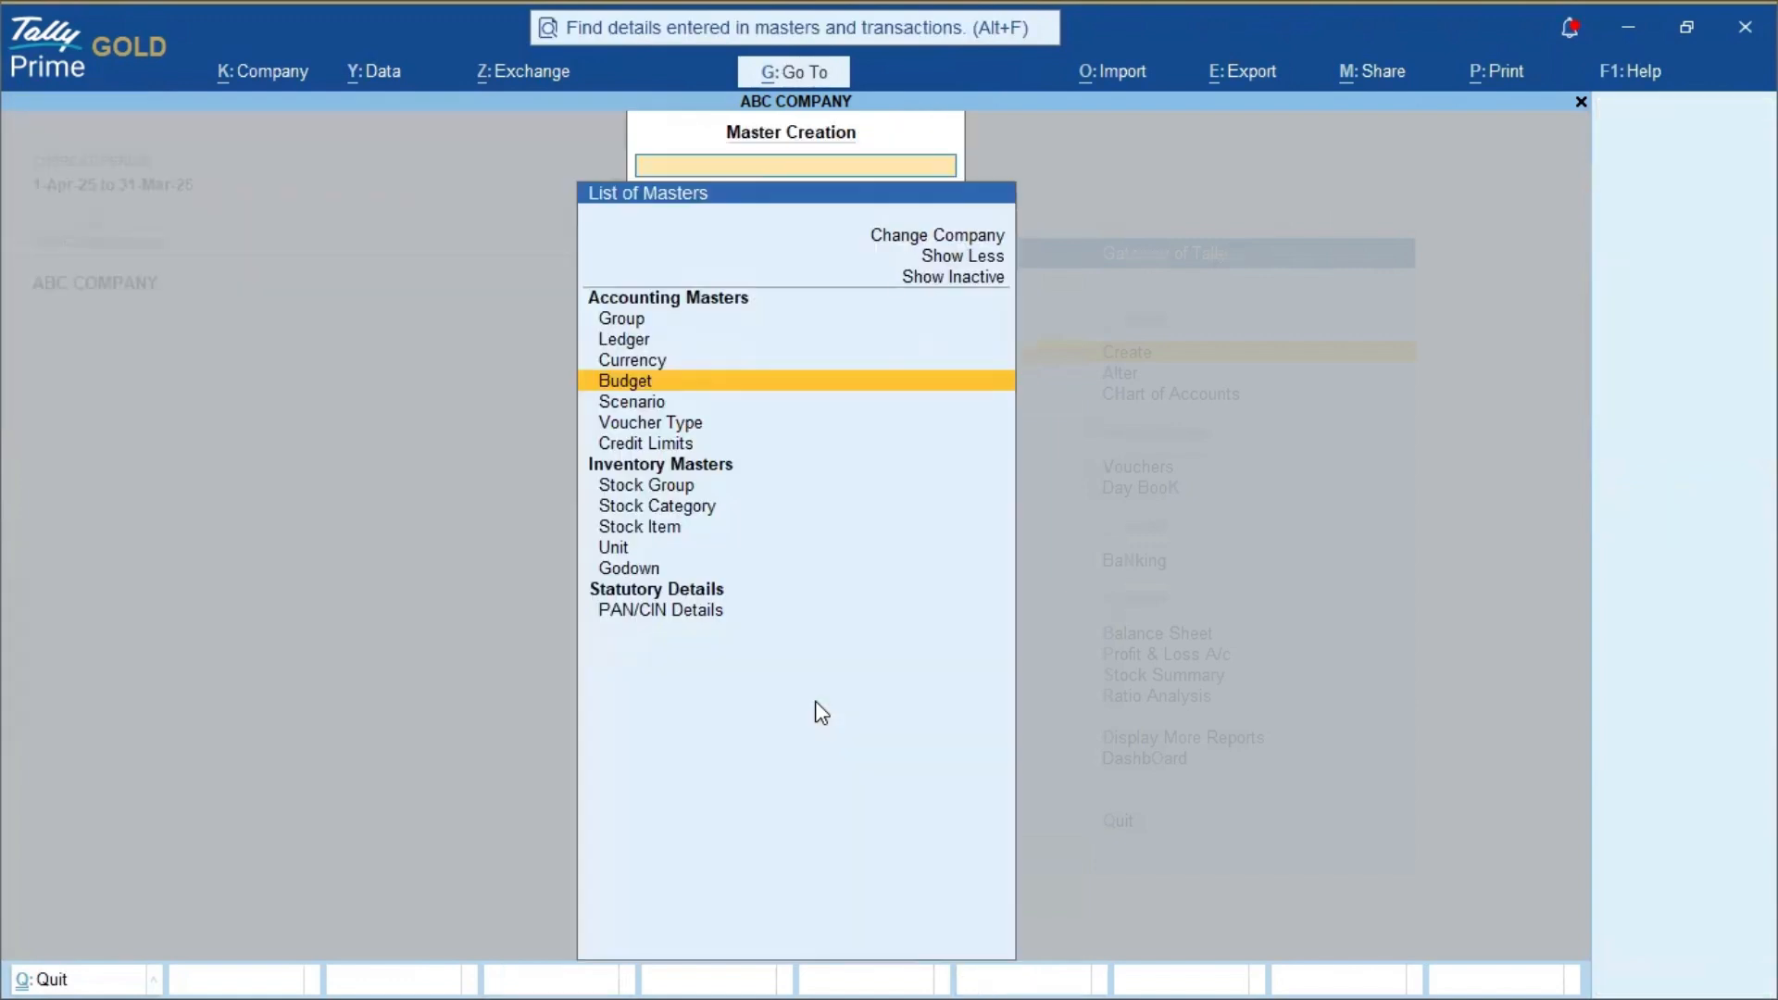
key(Escape)
key(Escape)
key(Escape)
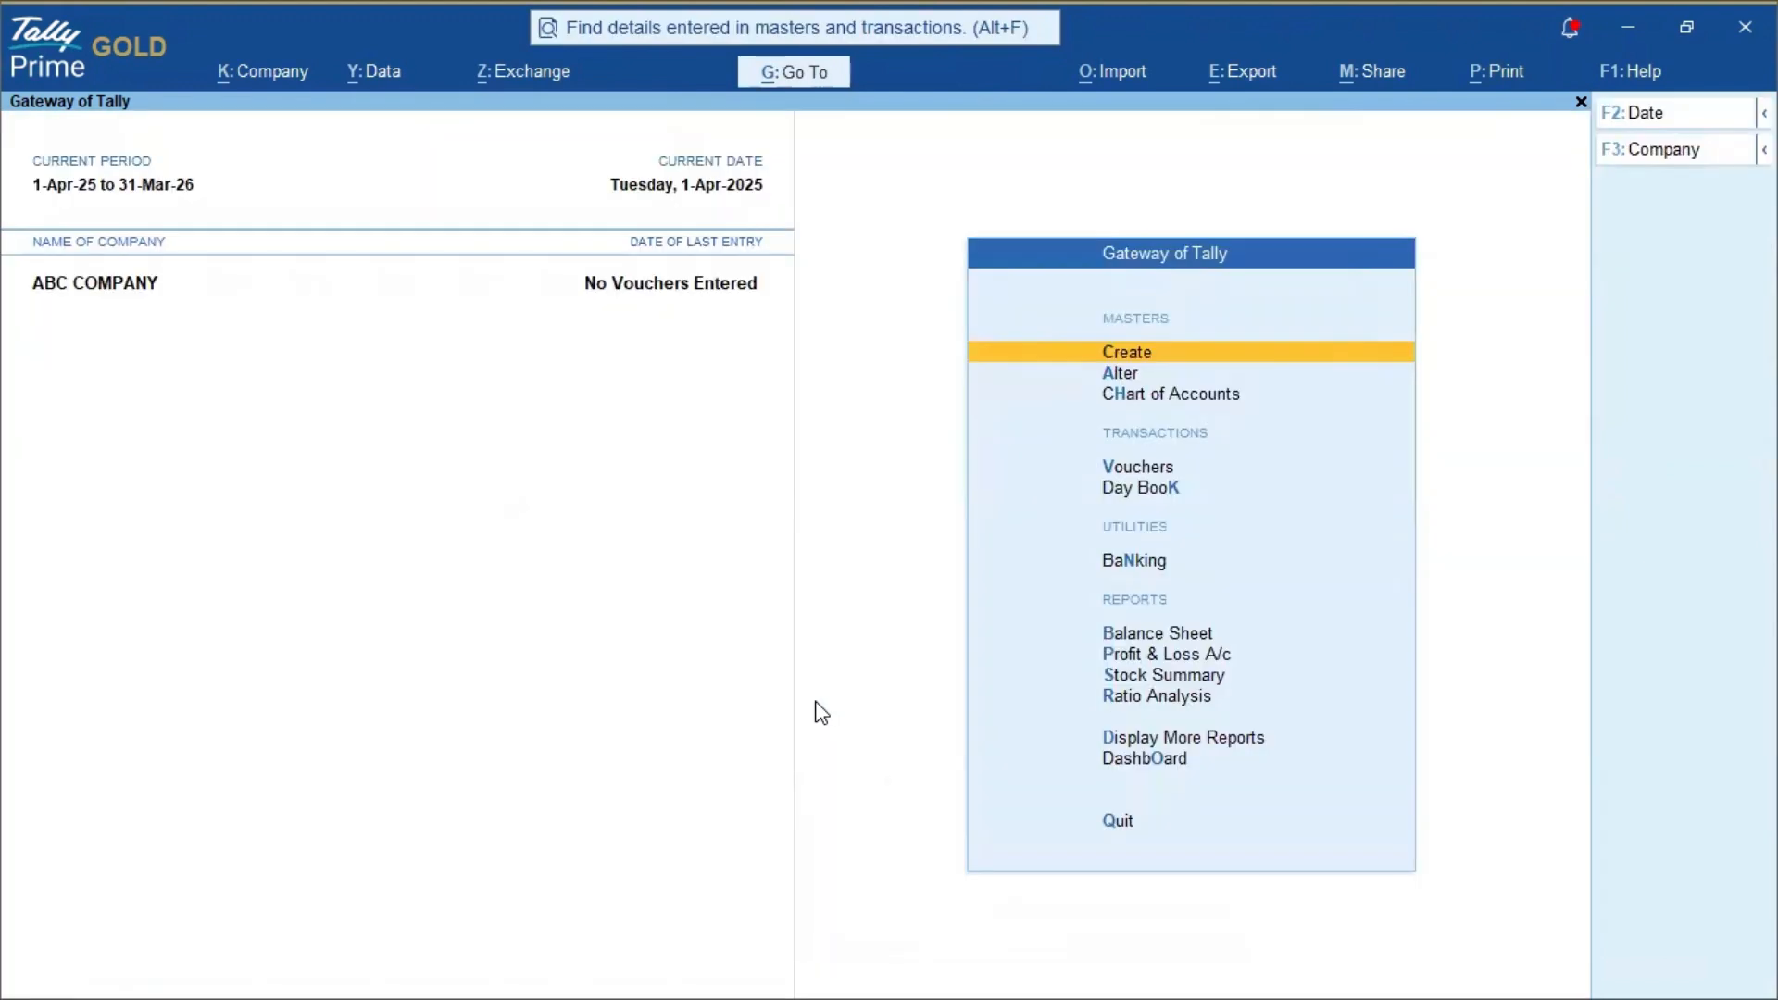
- Glance at the budget notes, then create a payment voucher in TallyPrime from Cash with BANK CHARGES of 10,00,000
key(Down)
key(Down)
key(Down)
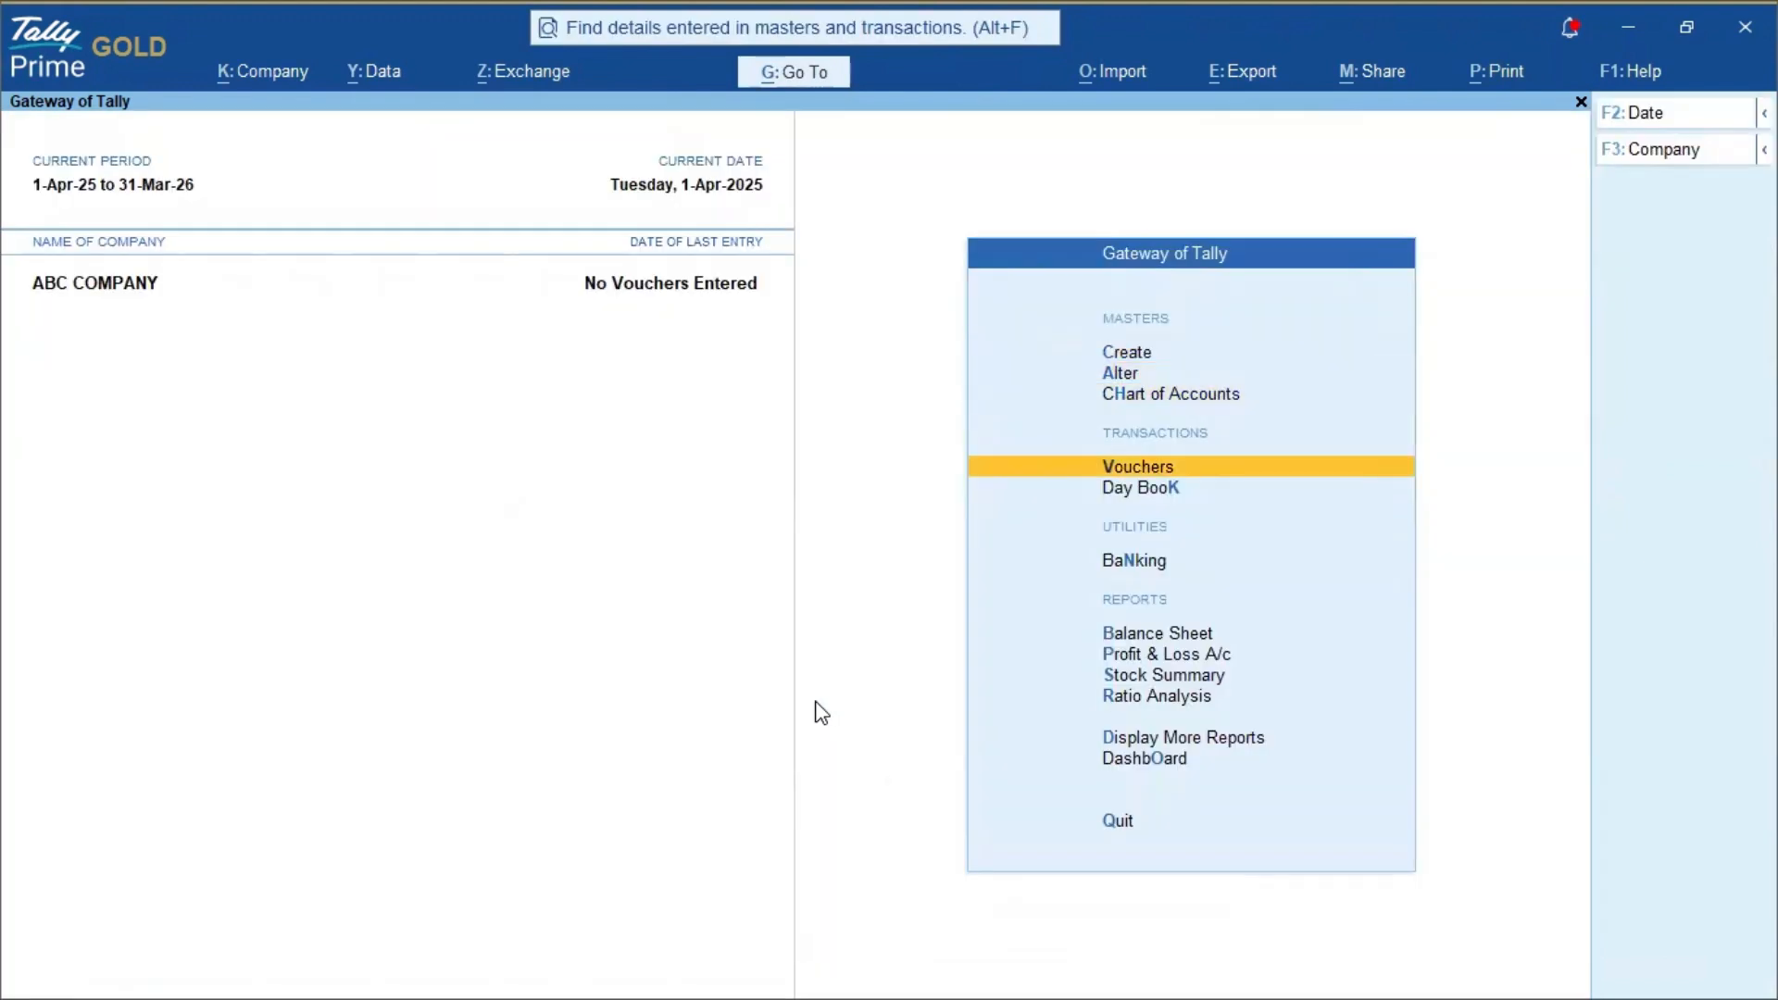
key(alt+Tab)
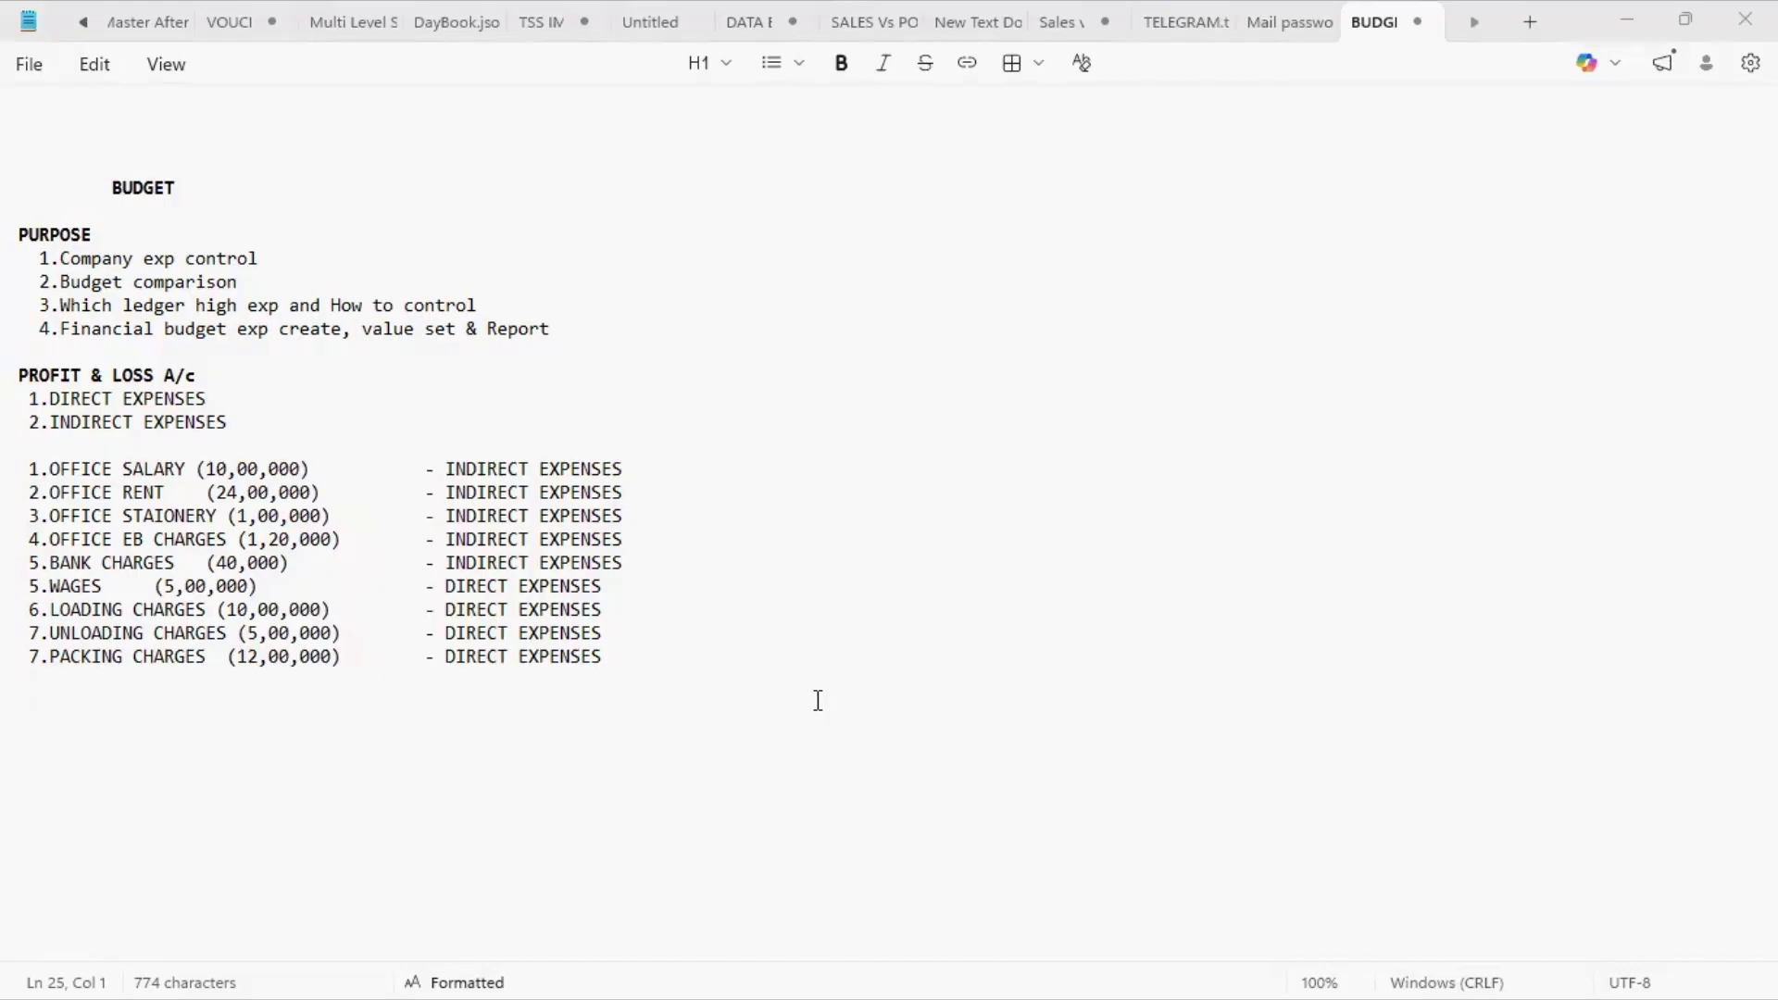
key(alt+Tab)
key(Return)
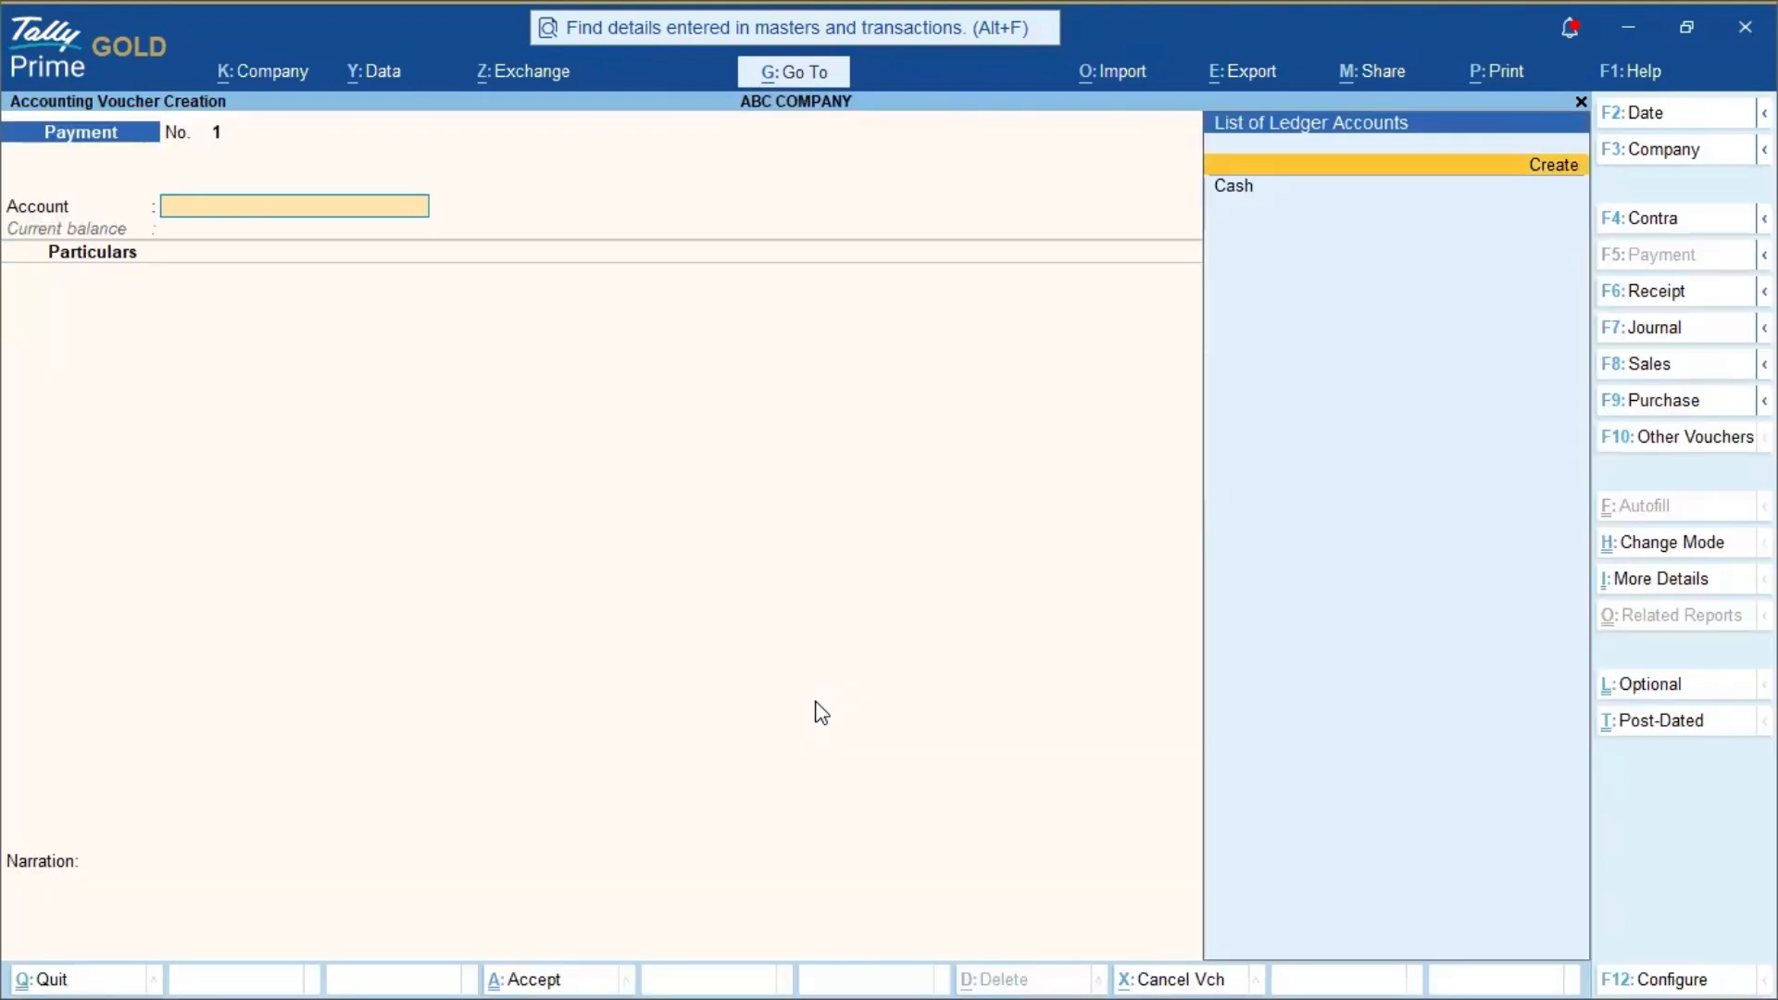
key(Return)
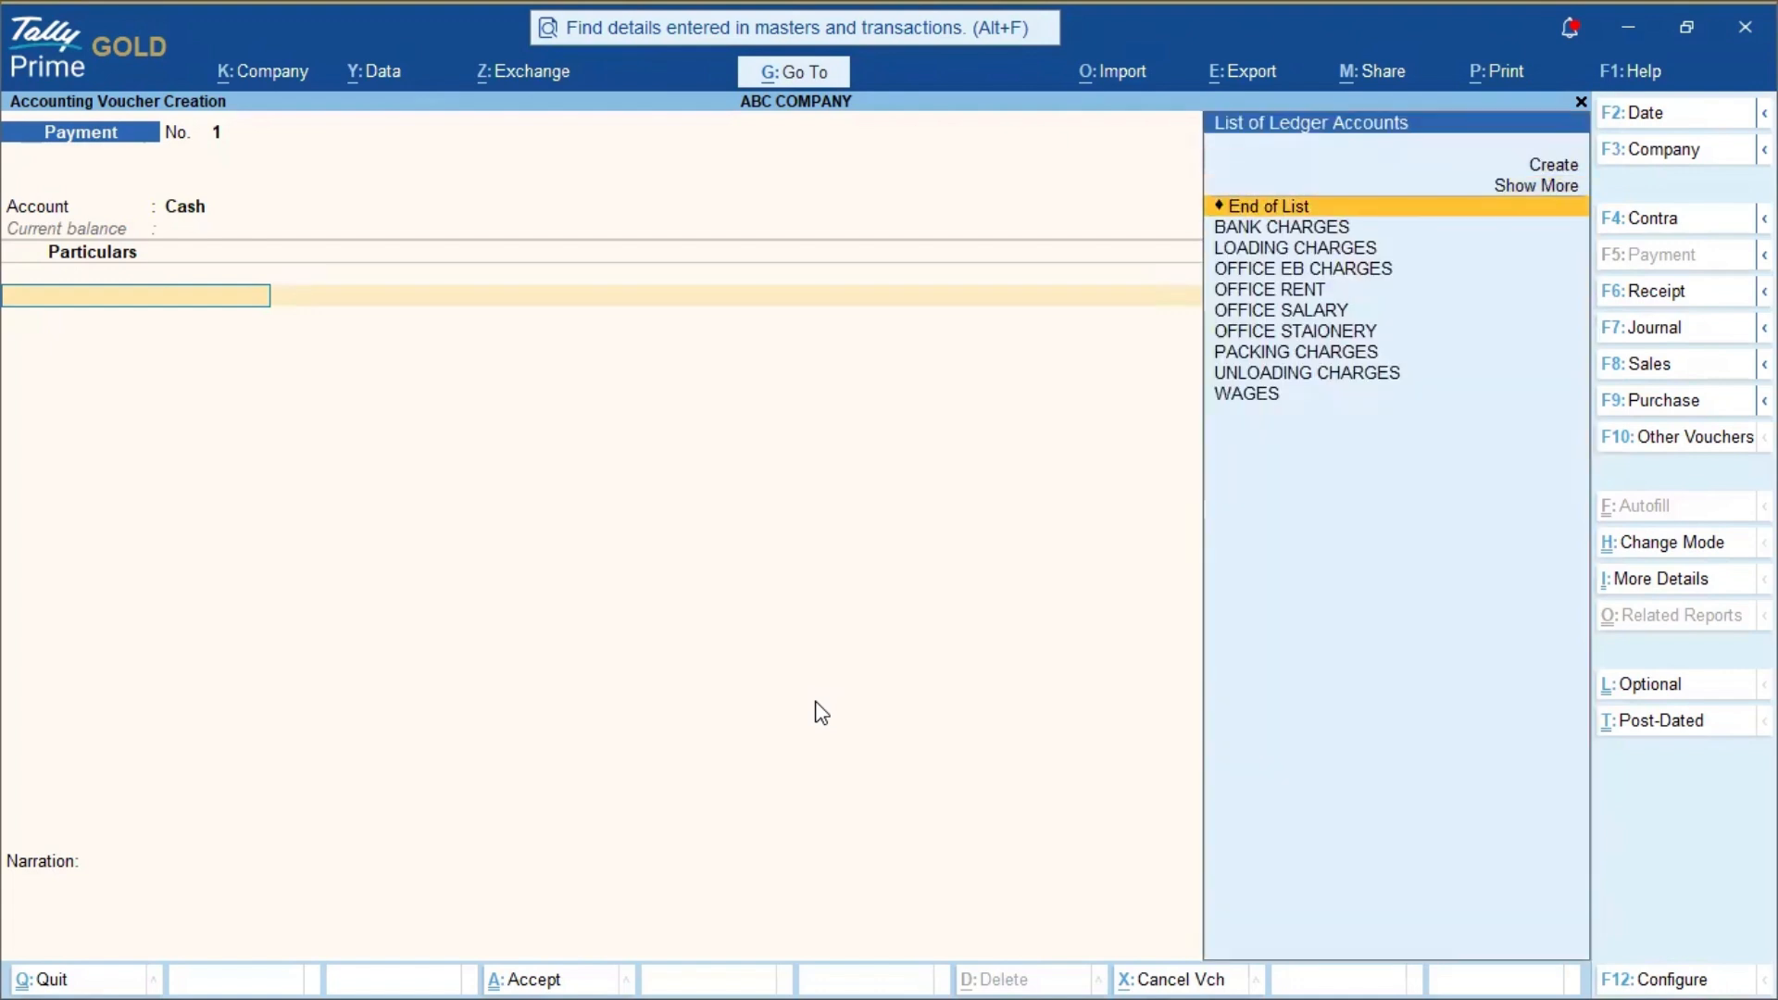
key(Return)
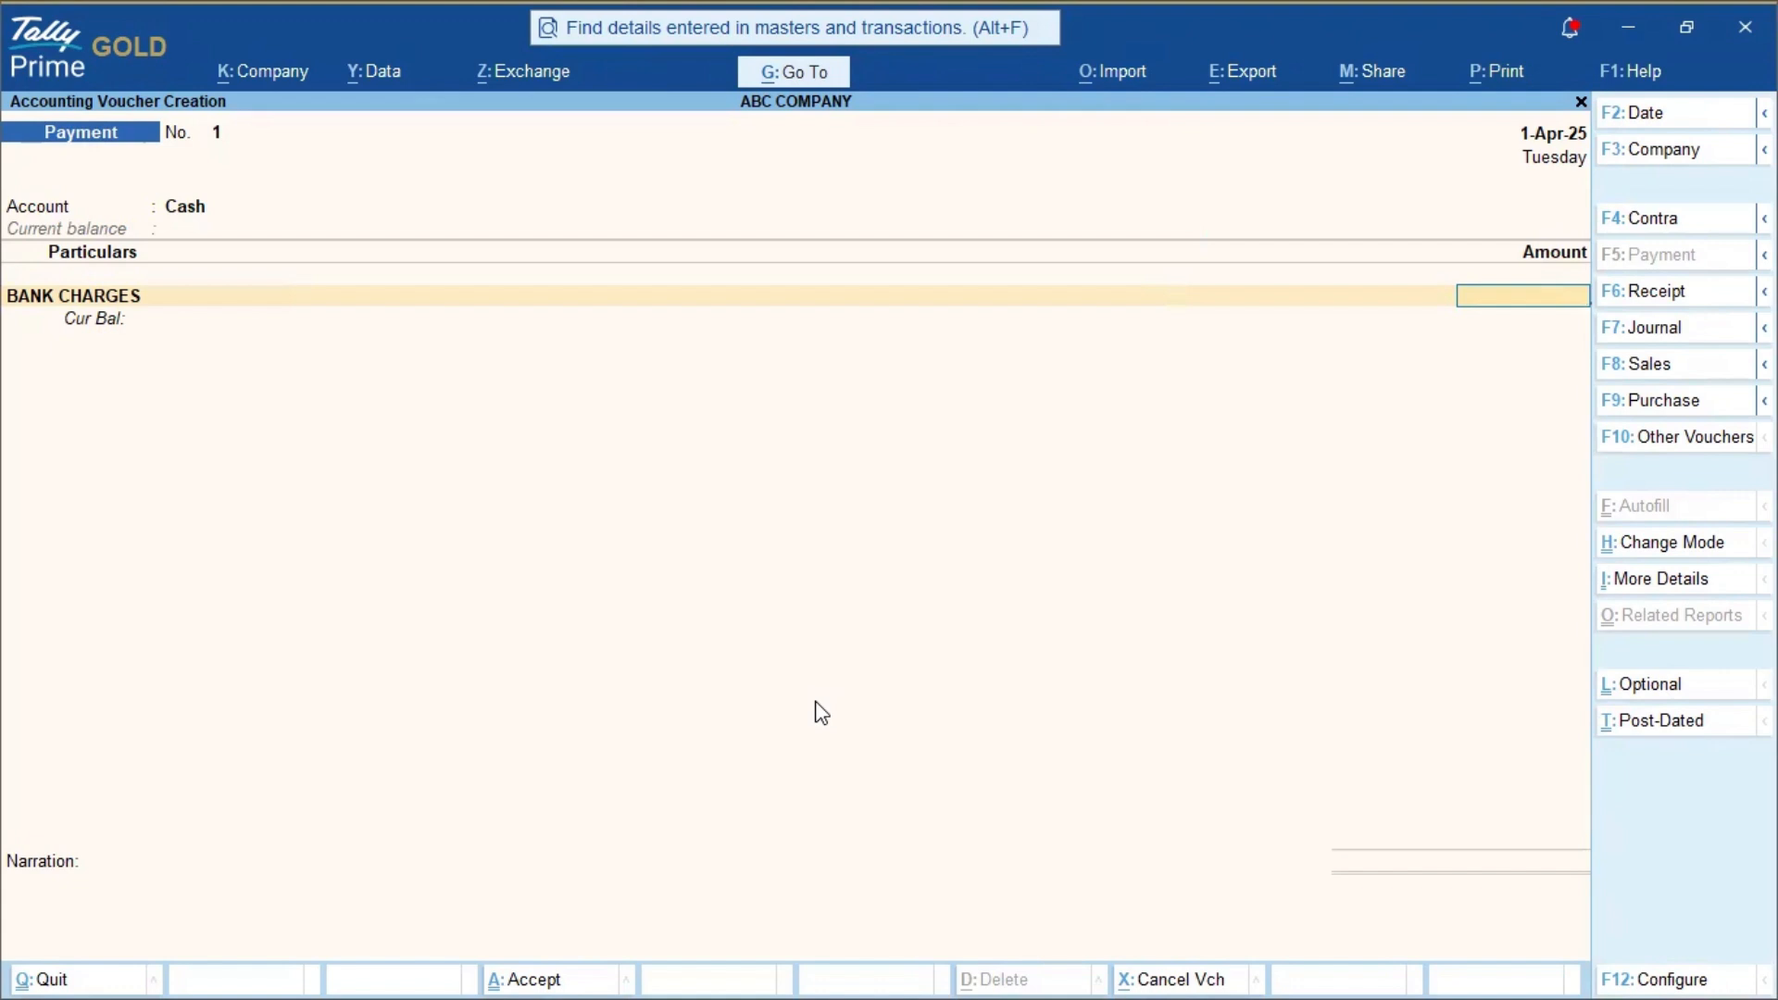
text(100000)
key(Return)
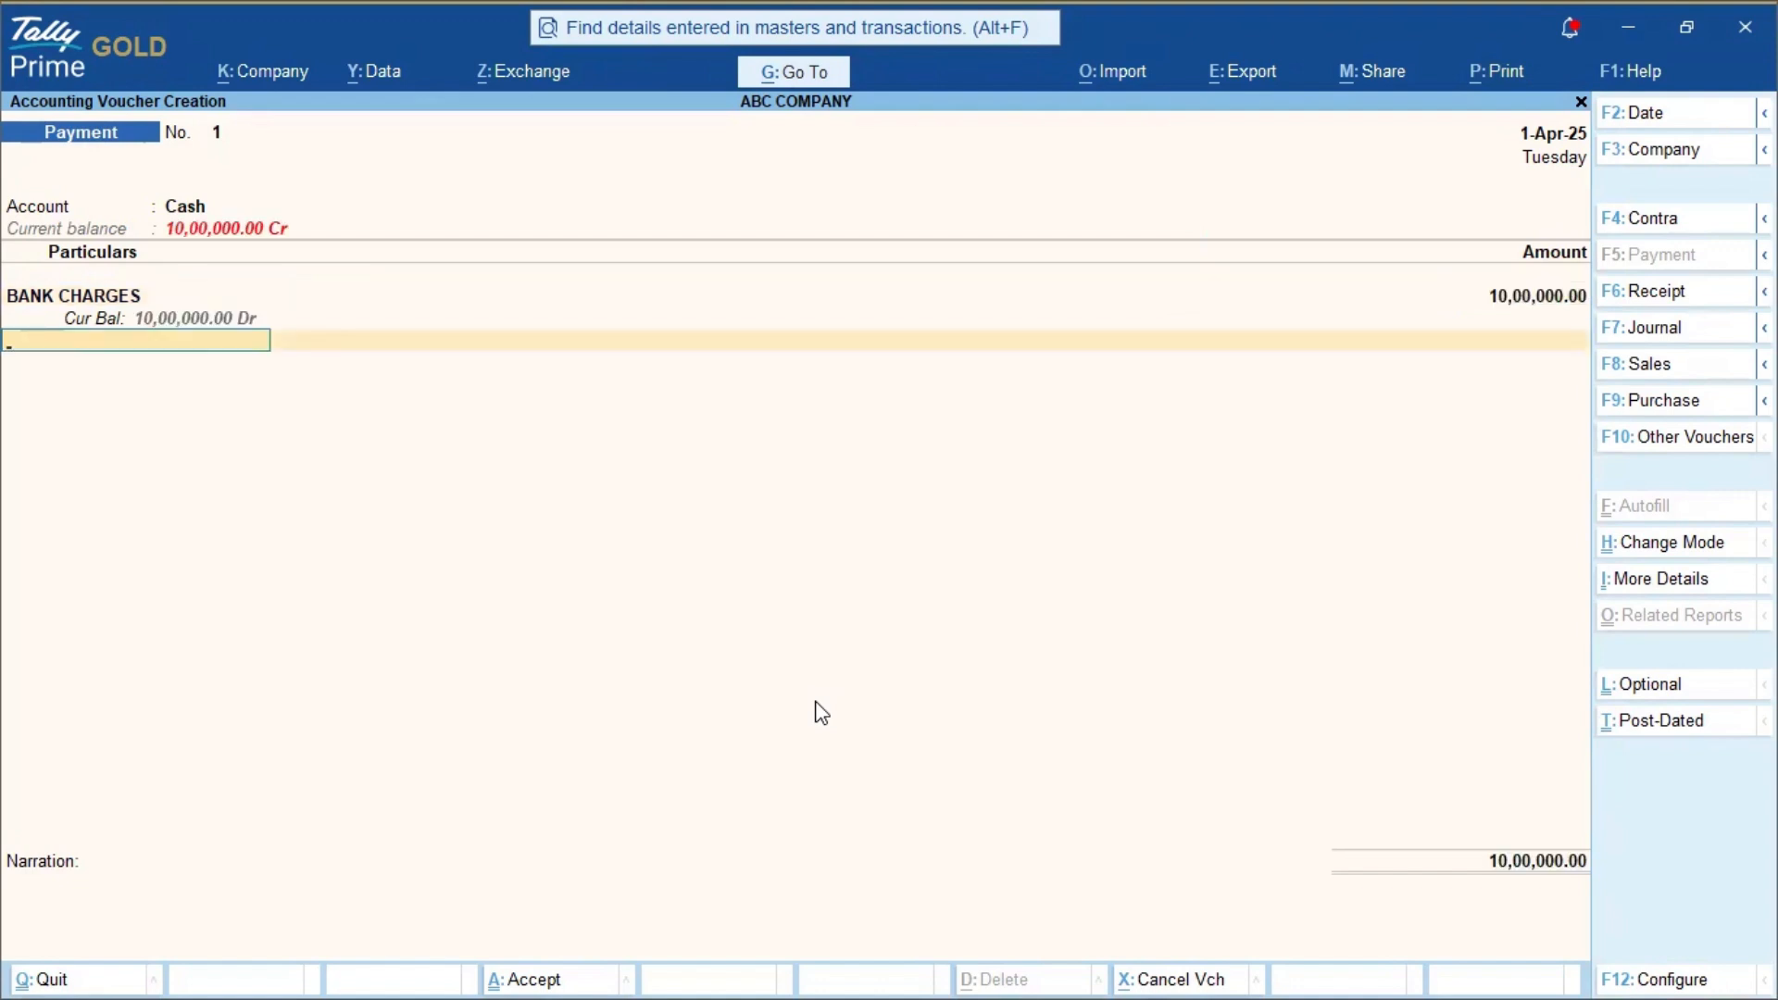
- Correct the BANK CHARGES amount to 1,00,000 and save the payment voucher without a narration
key(BackSpace)
key(BackSpace)
text(100000)
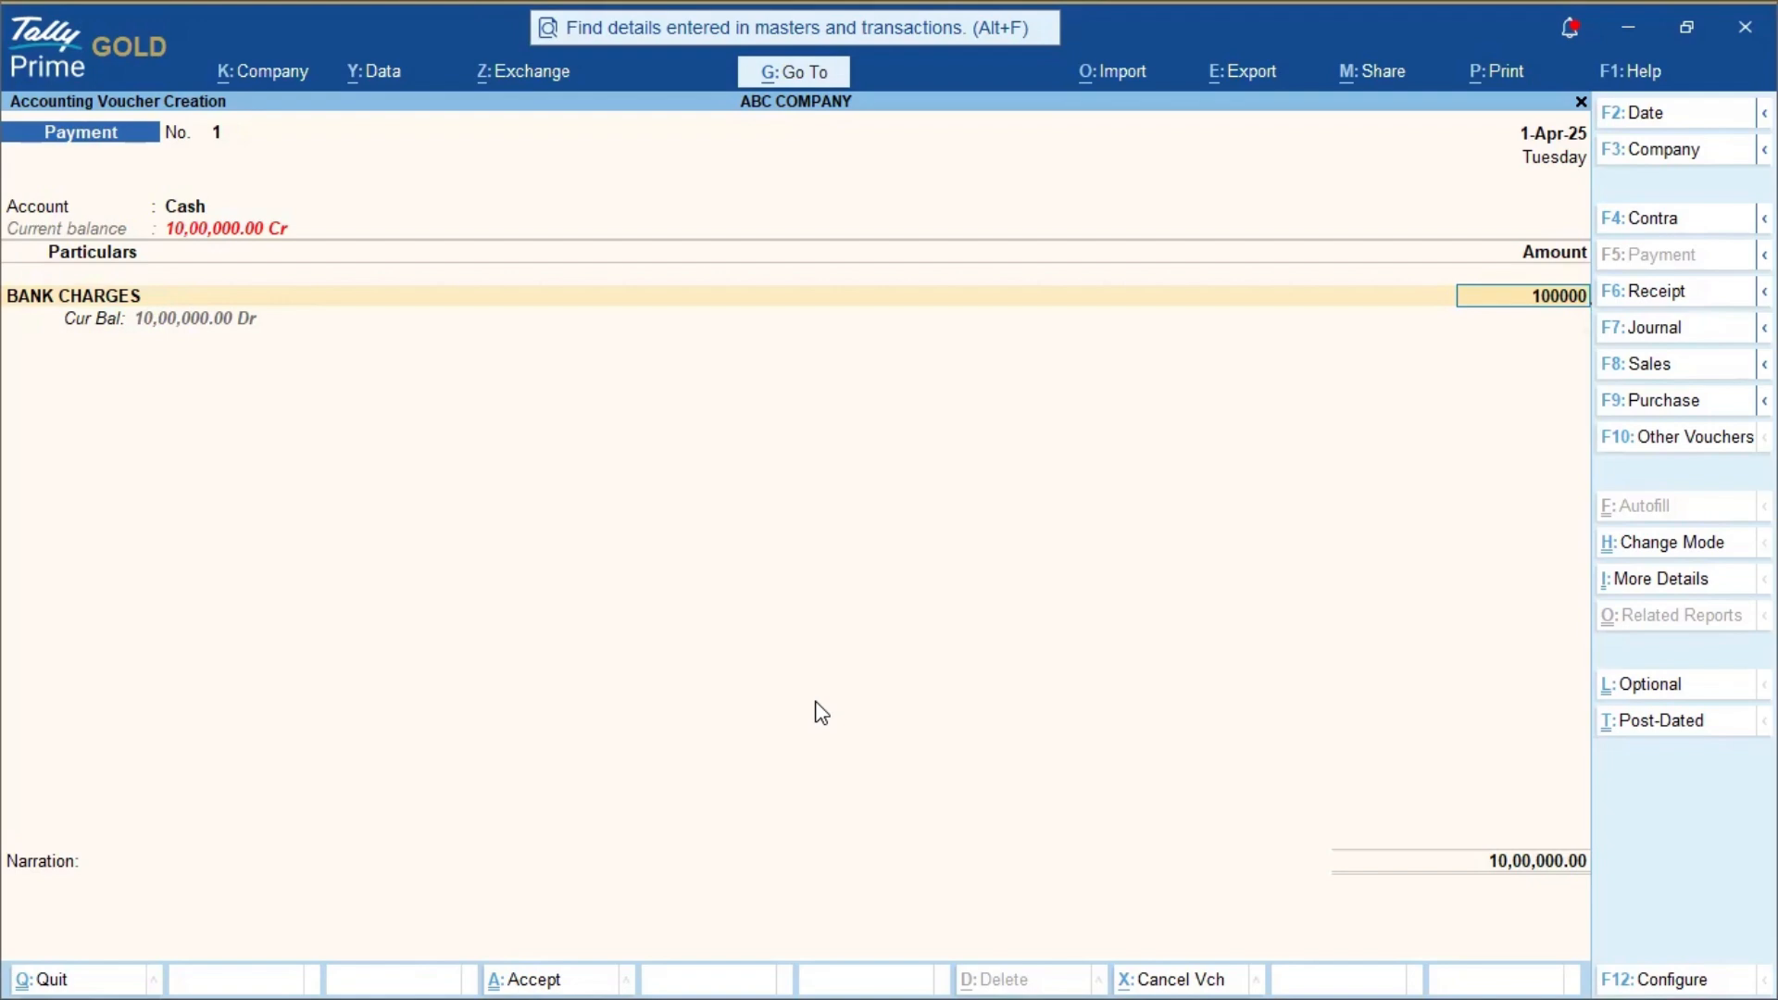
key(Return)
key(Return)
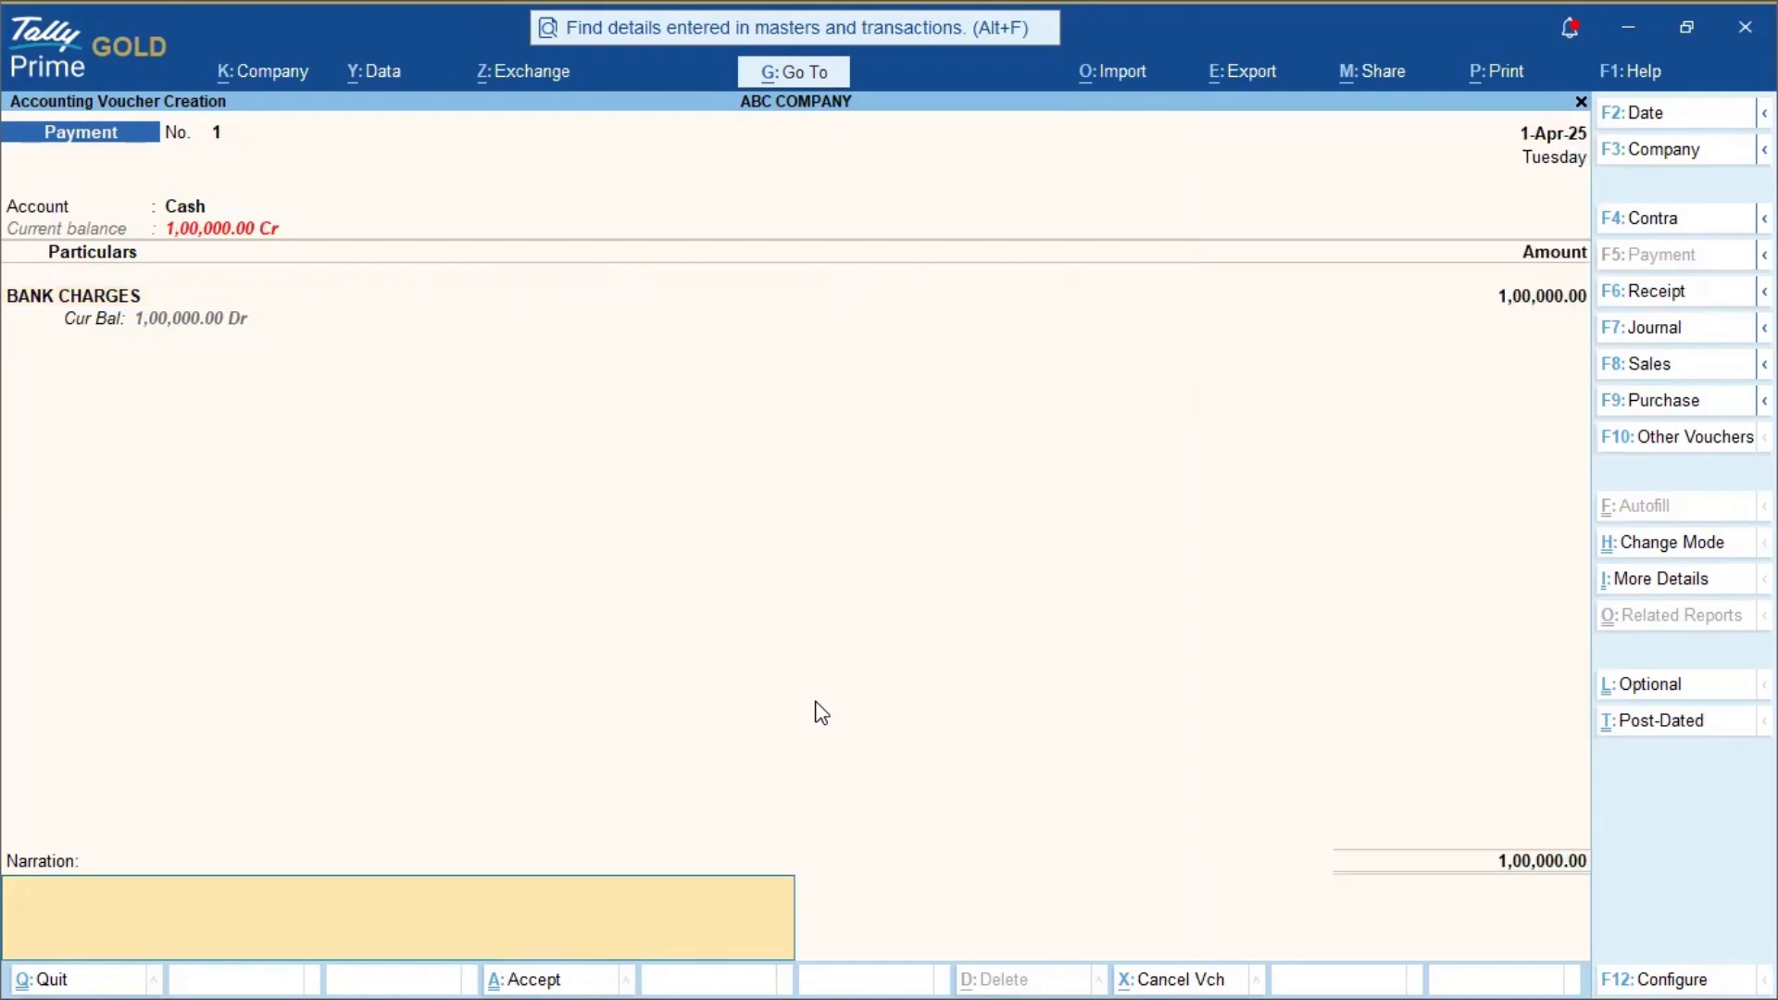
key(Return)
key(Return)
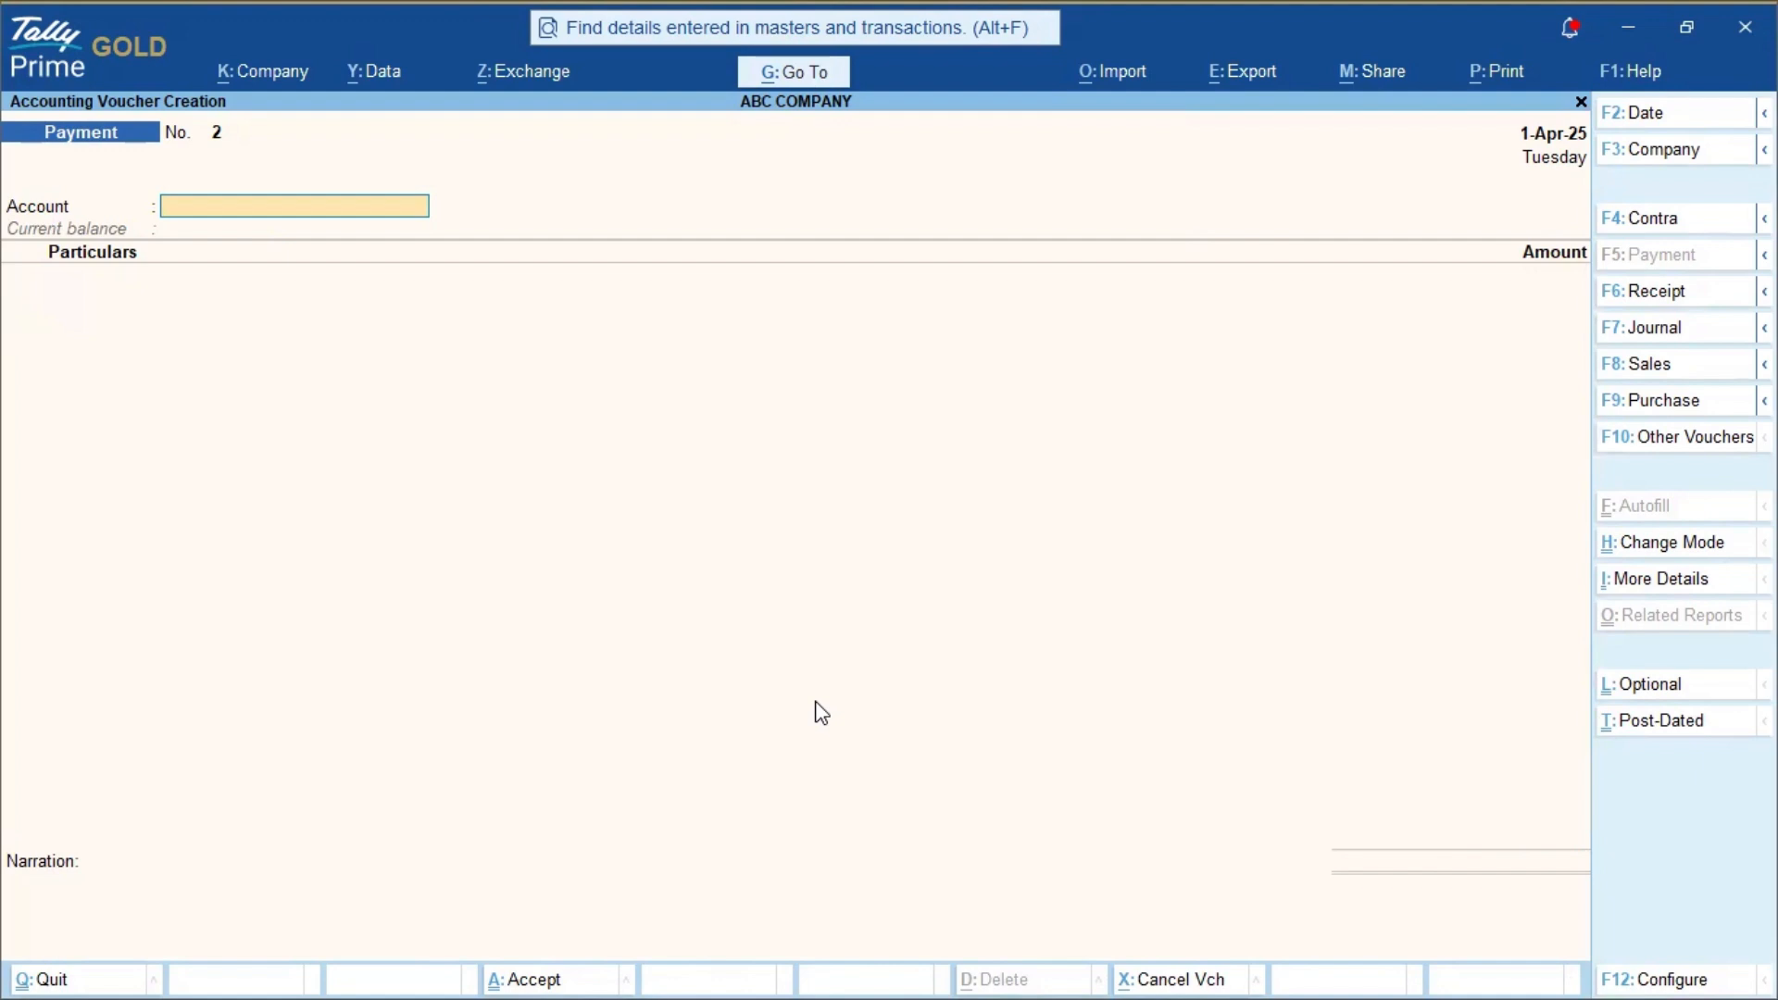
- Record a payment voucher from Cash for LOADING CHARGES of 20,00,000 and save it without a narration
key(Down)
key(Return)
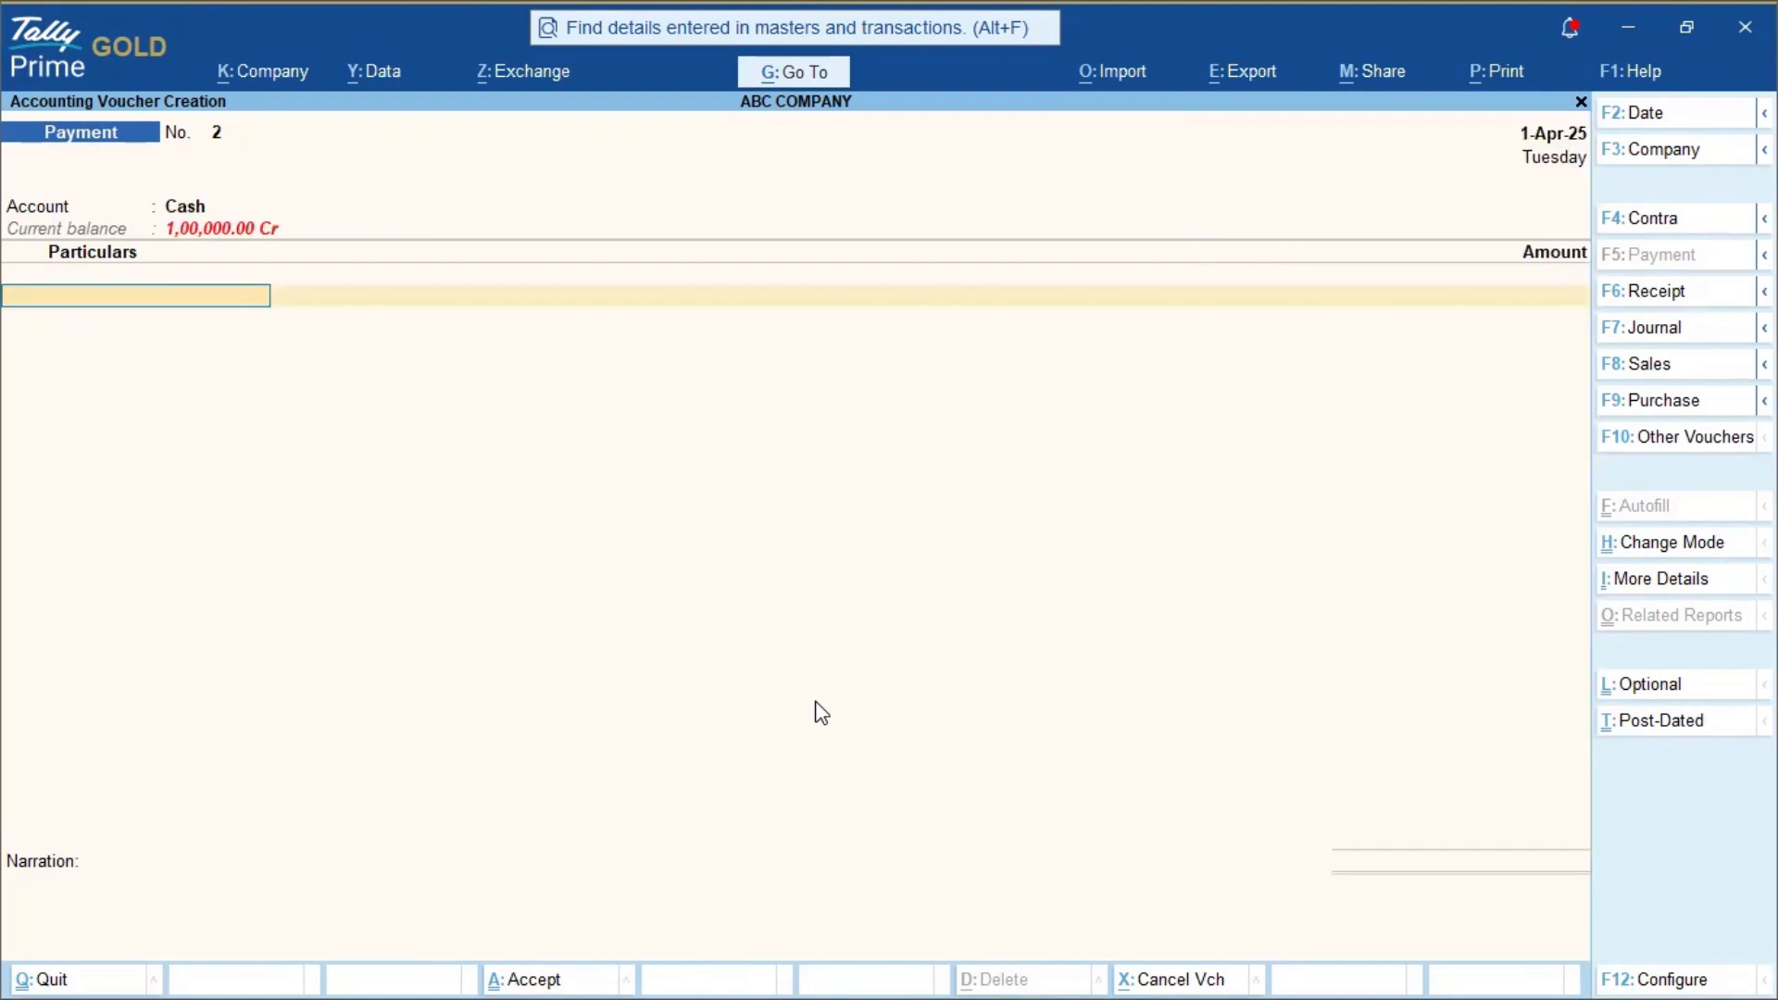
key(Down)
key(Down)
key(Down)
key(Down)
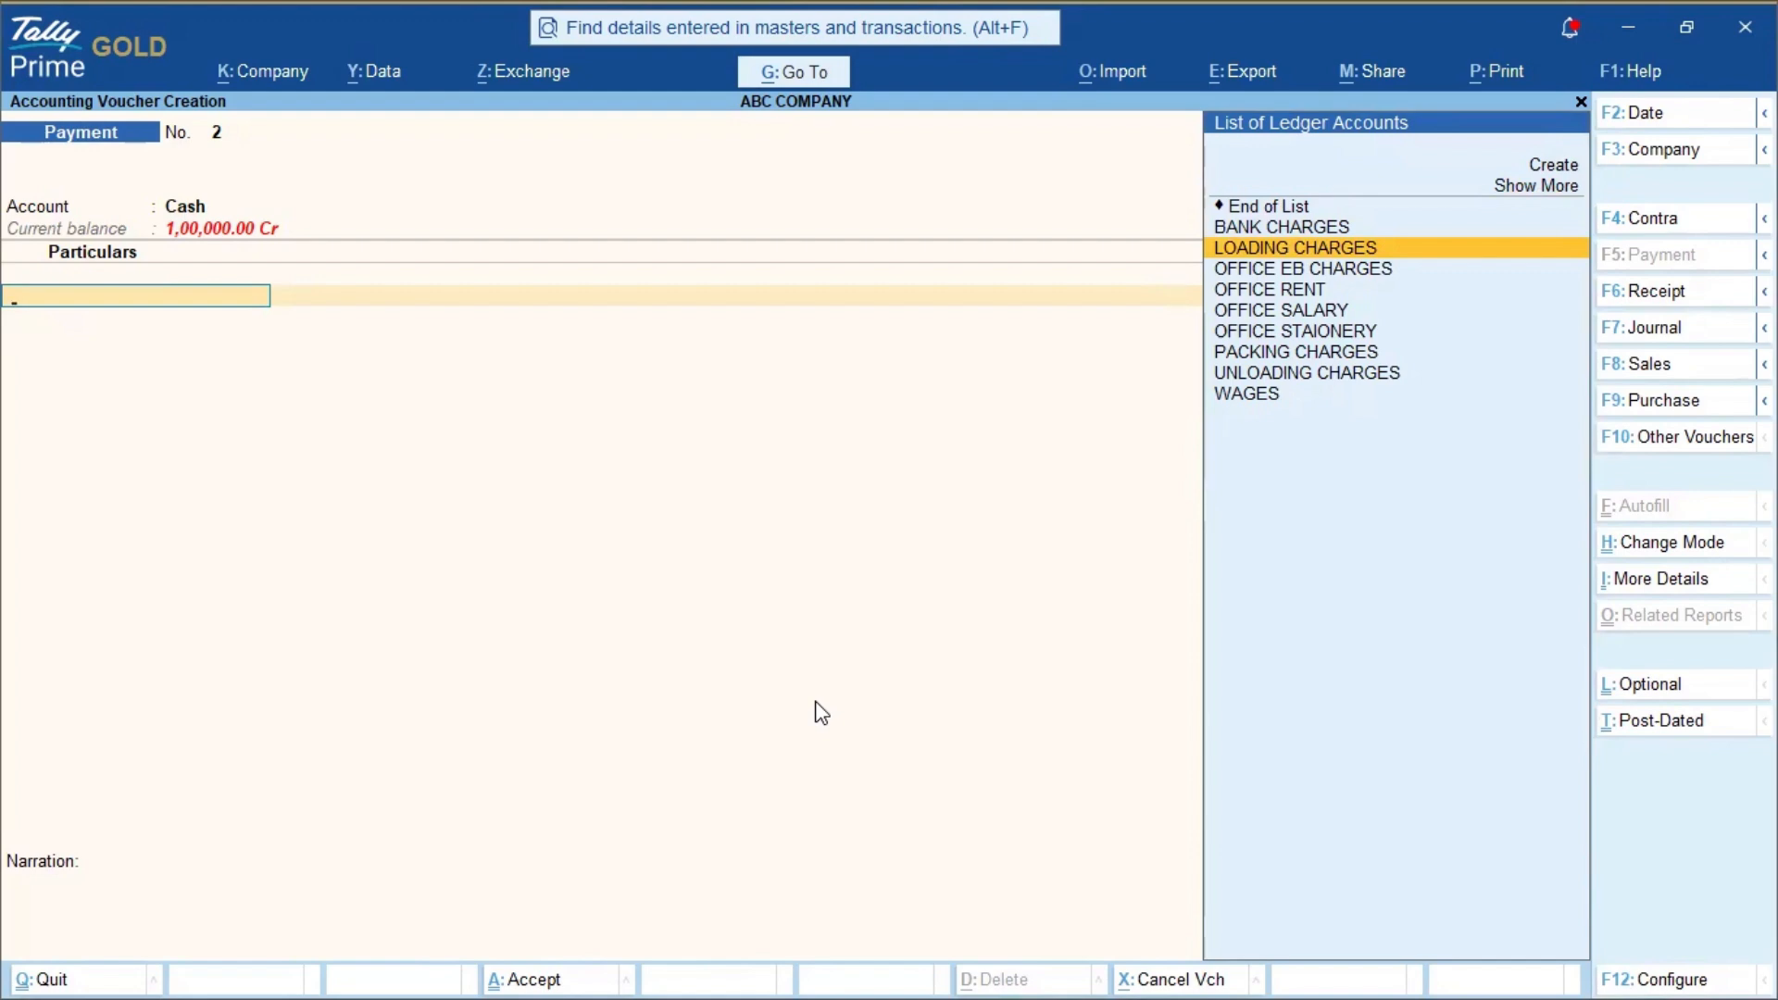
key(Return)
text(2000000)
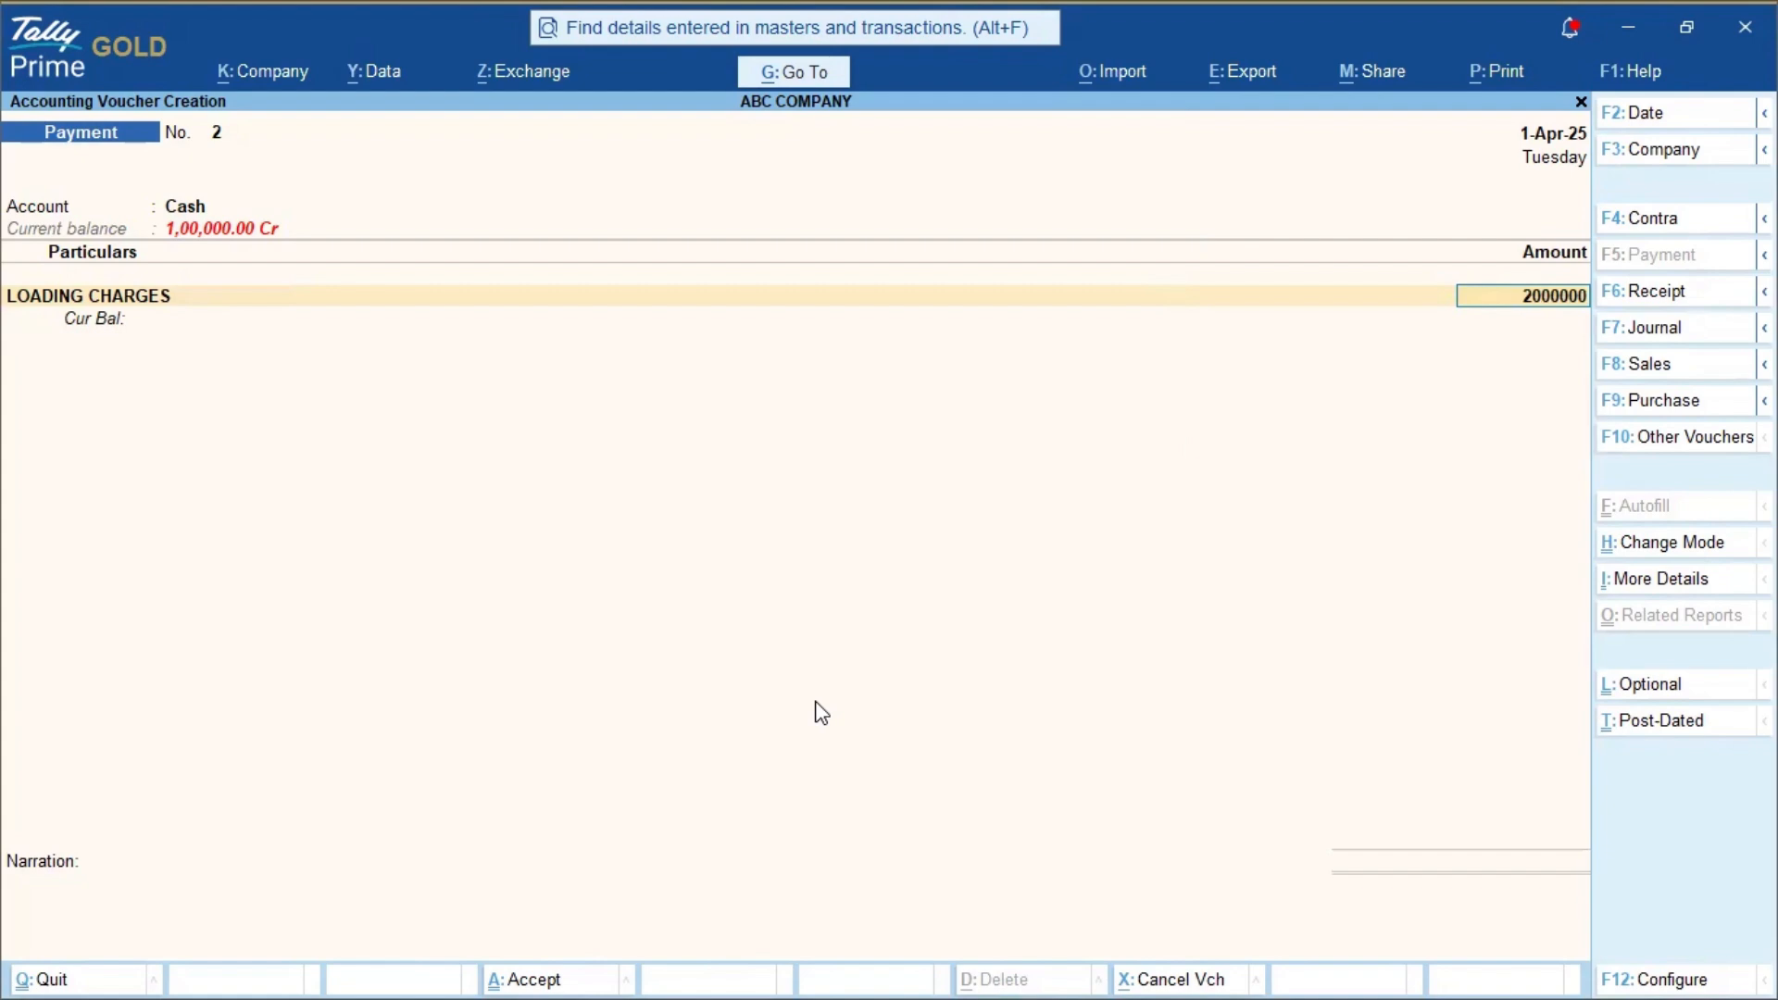
key(Return)
key(Return)
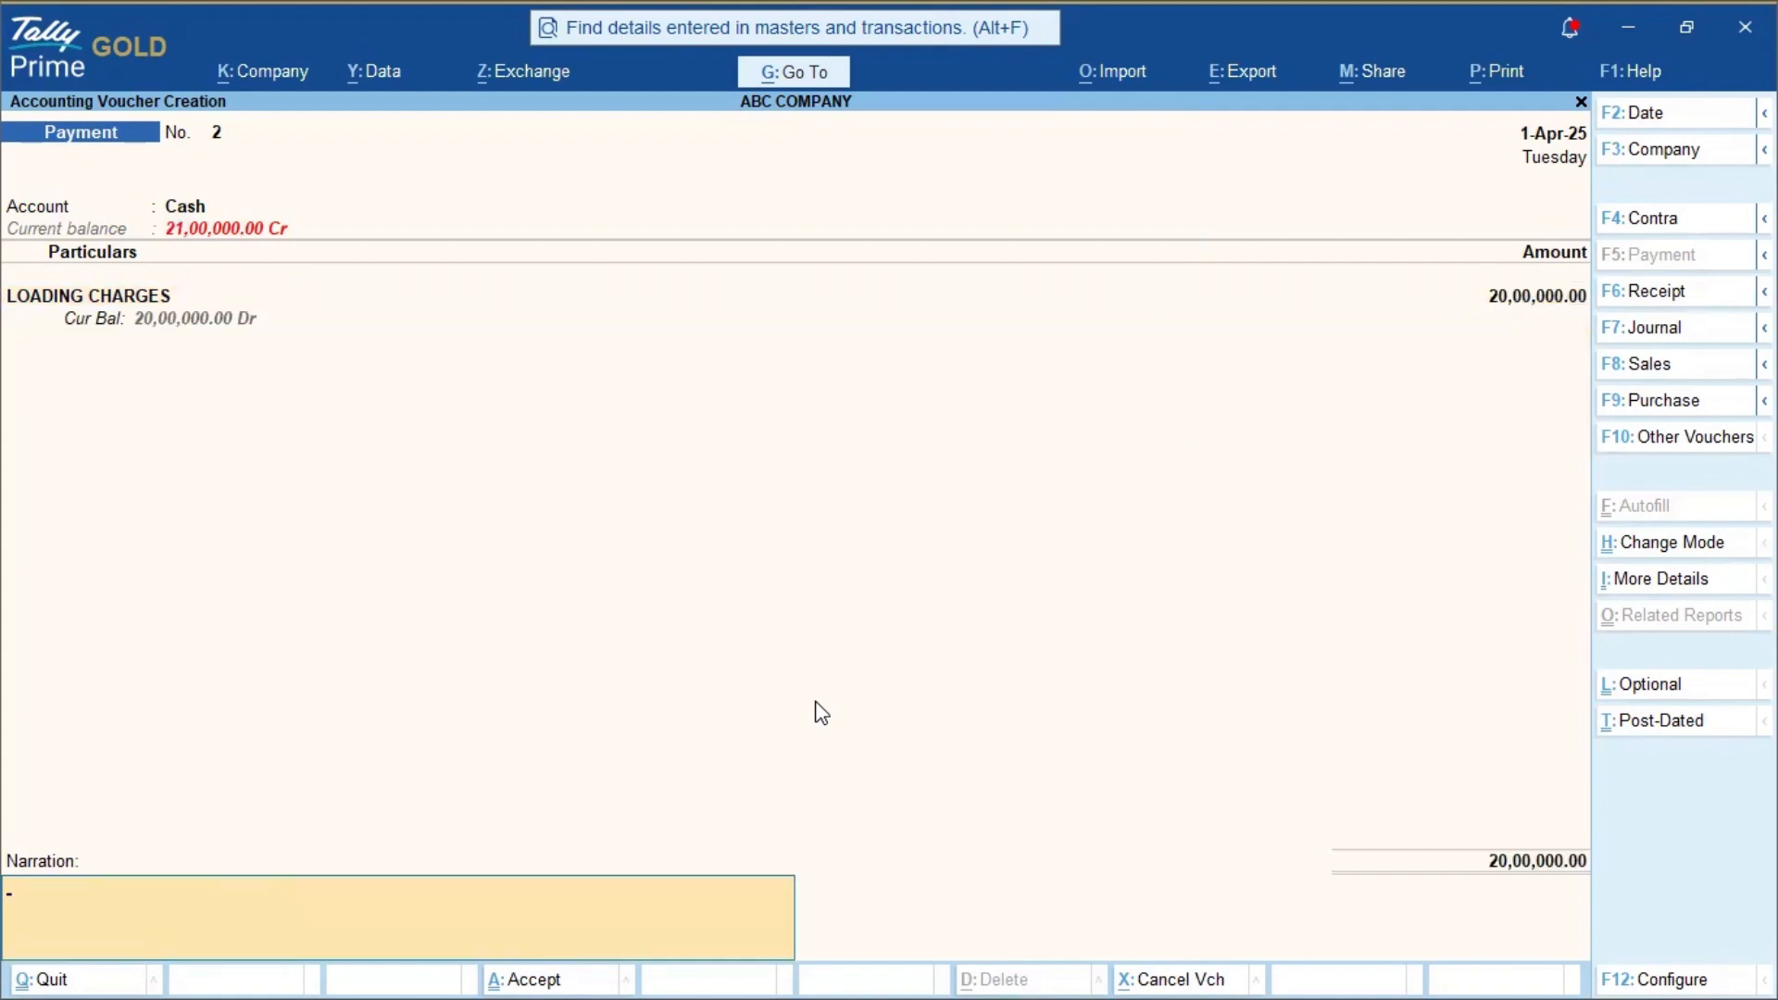
key(Return)
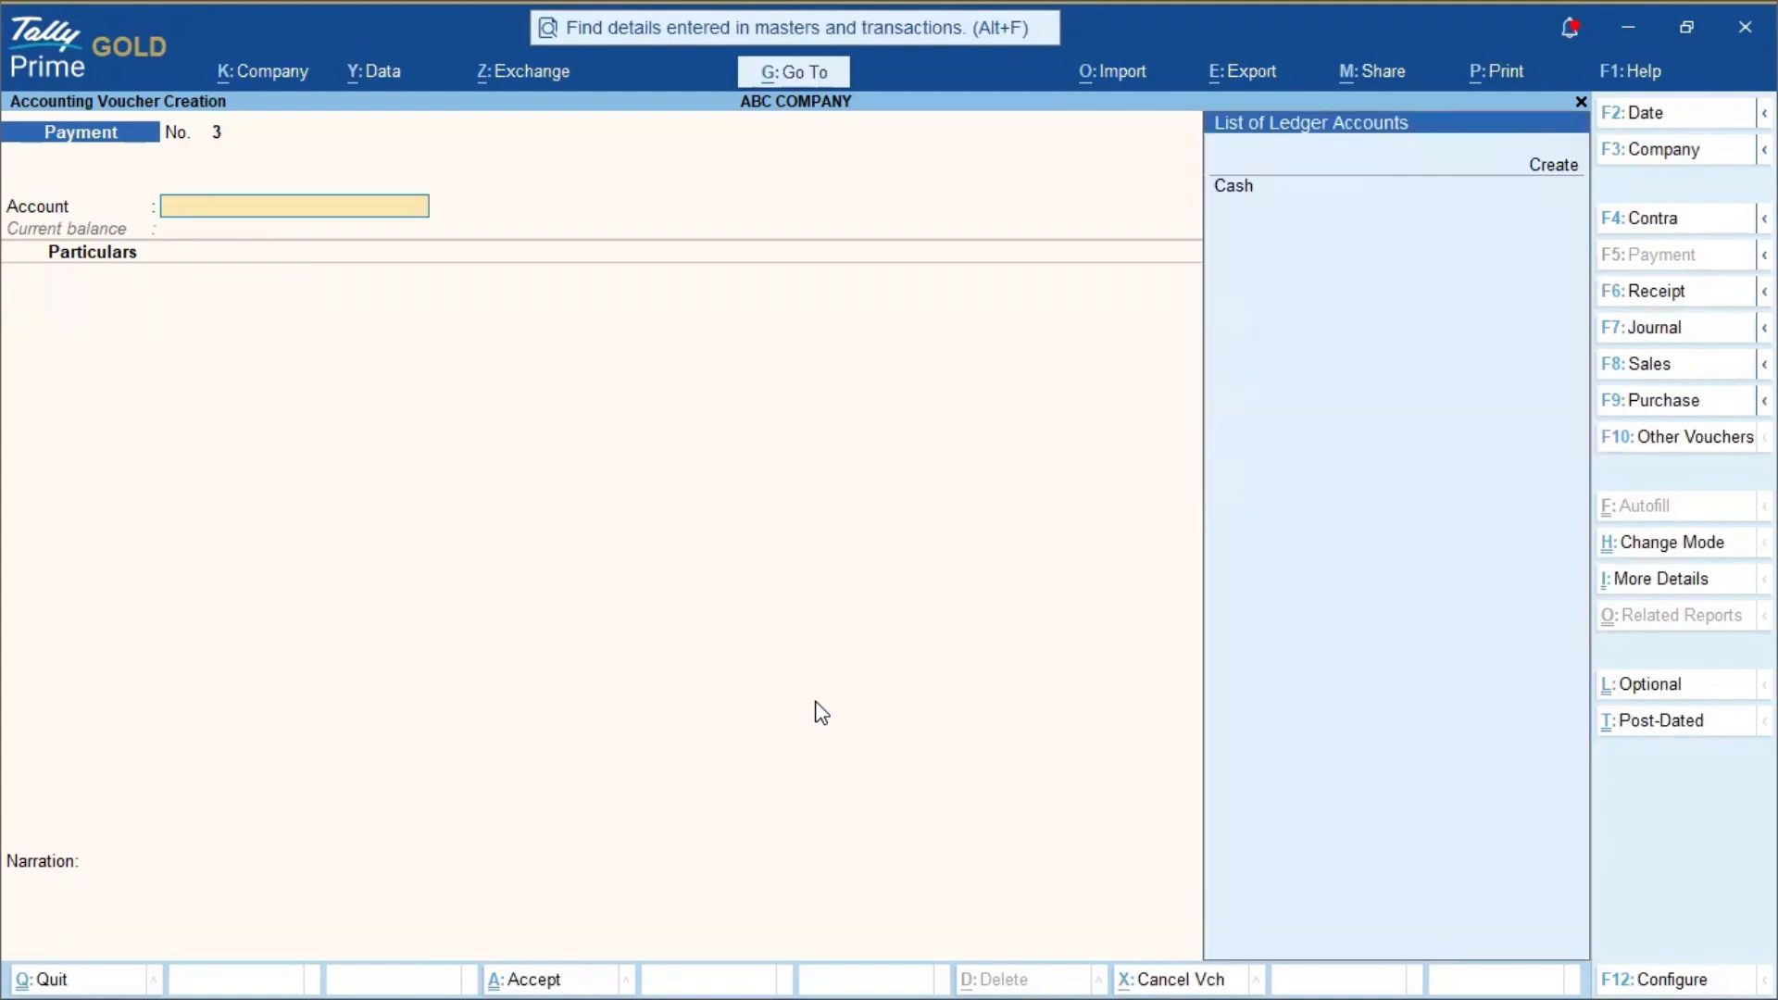
- Record a payment voucher from Cash for OFFICE EB CHARGES of 2,00,000 and save it without a narration
key(Return)
key(Down)
key(Down)
key(Down)
key(Down)
key(Down)
key(Return)
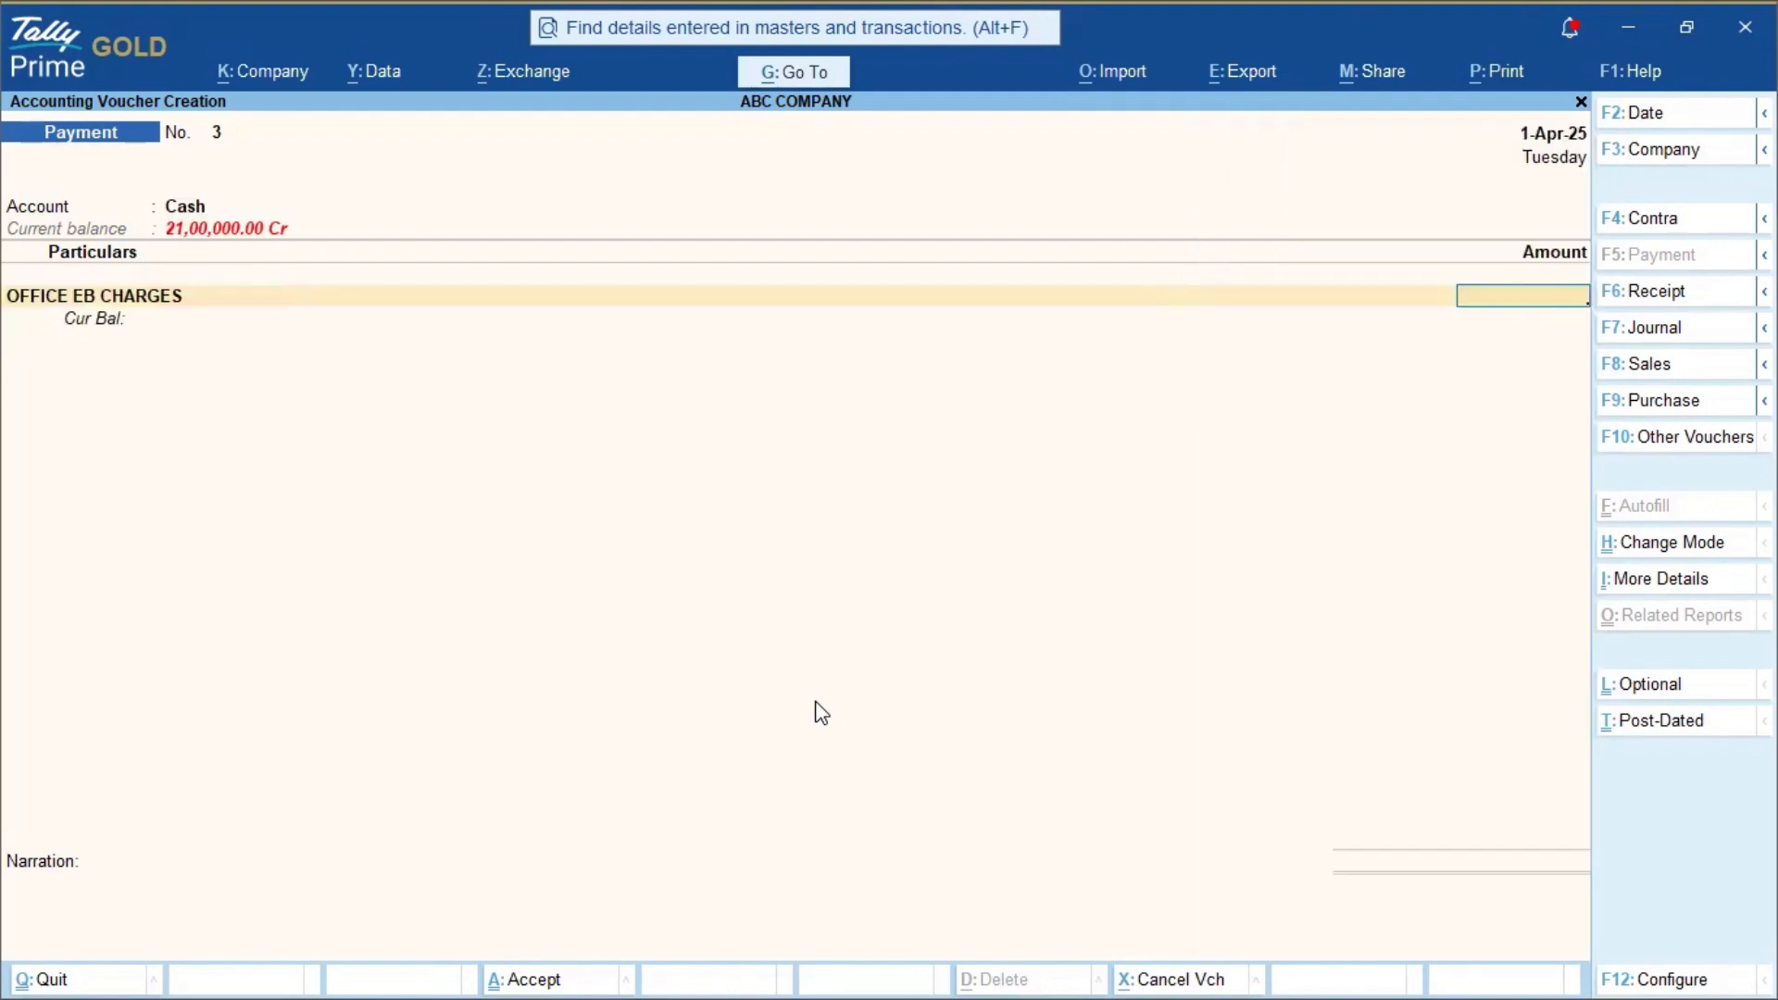
text(200000)
key(Return)
key(Return)
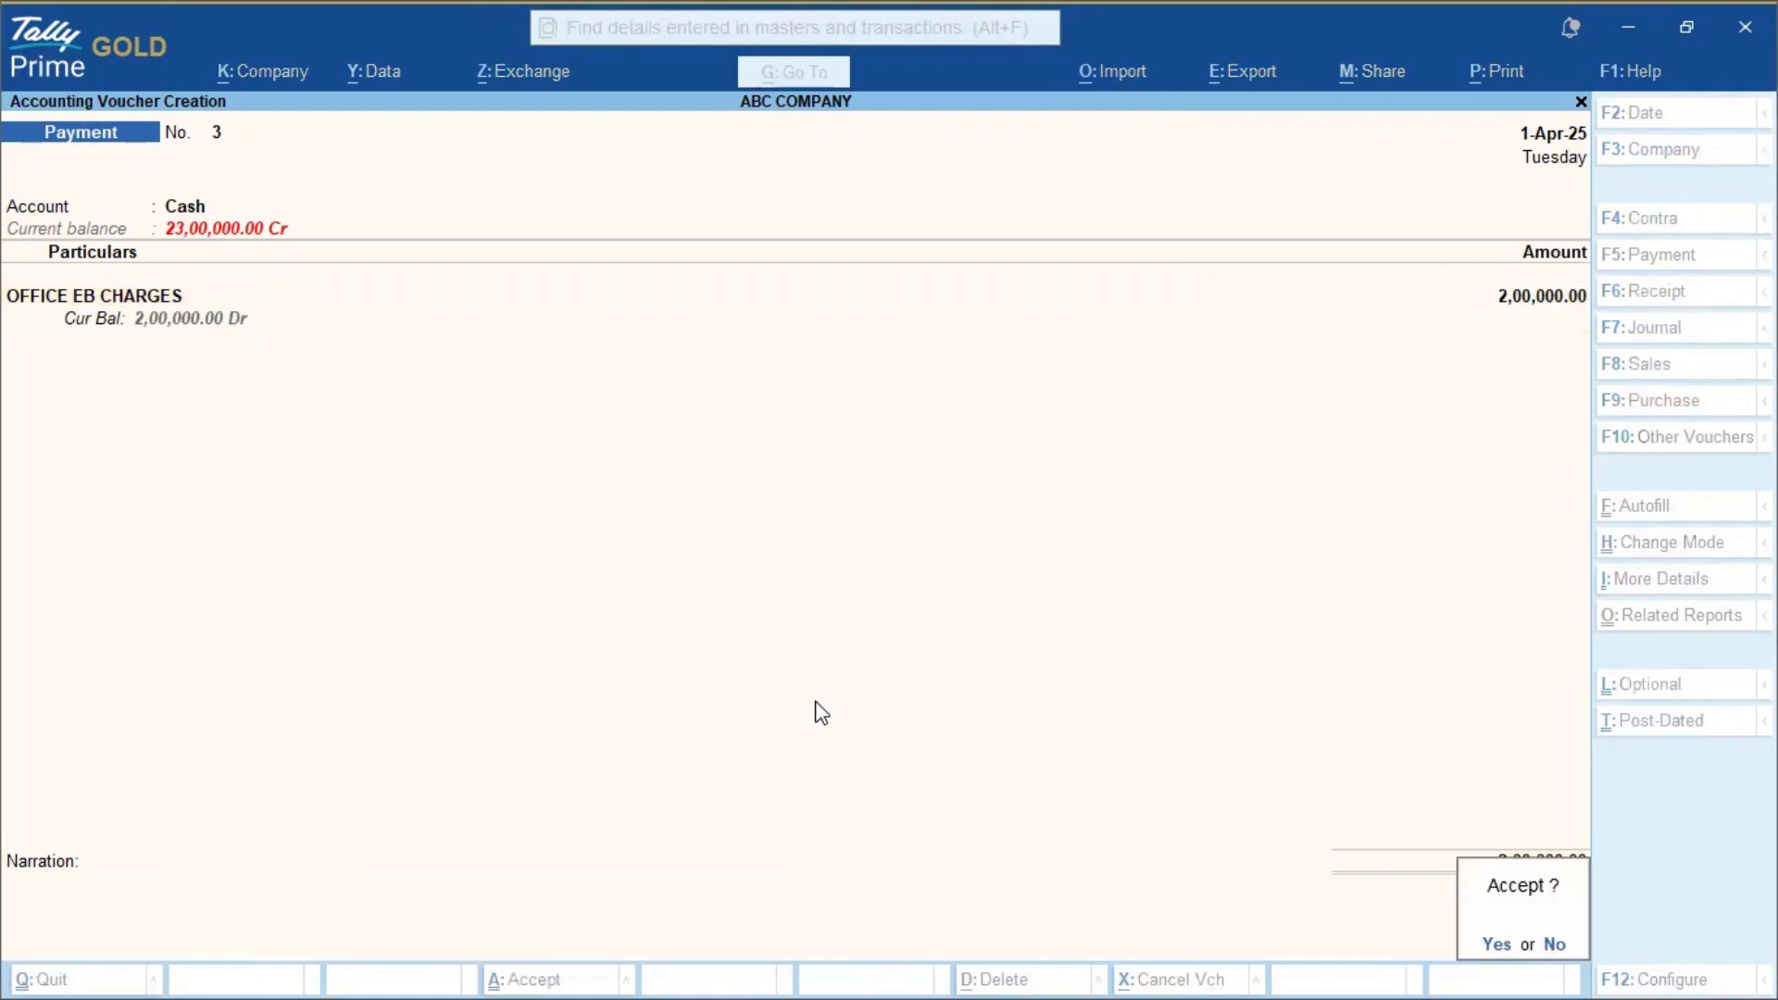
key(Return)
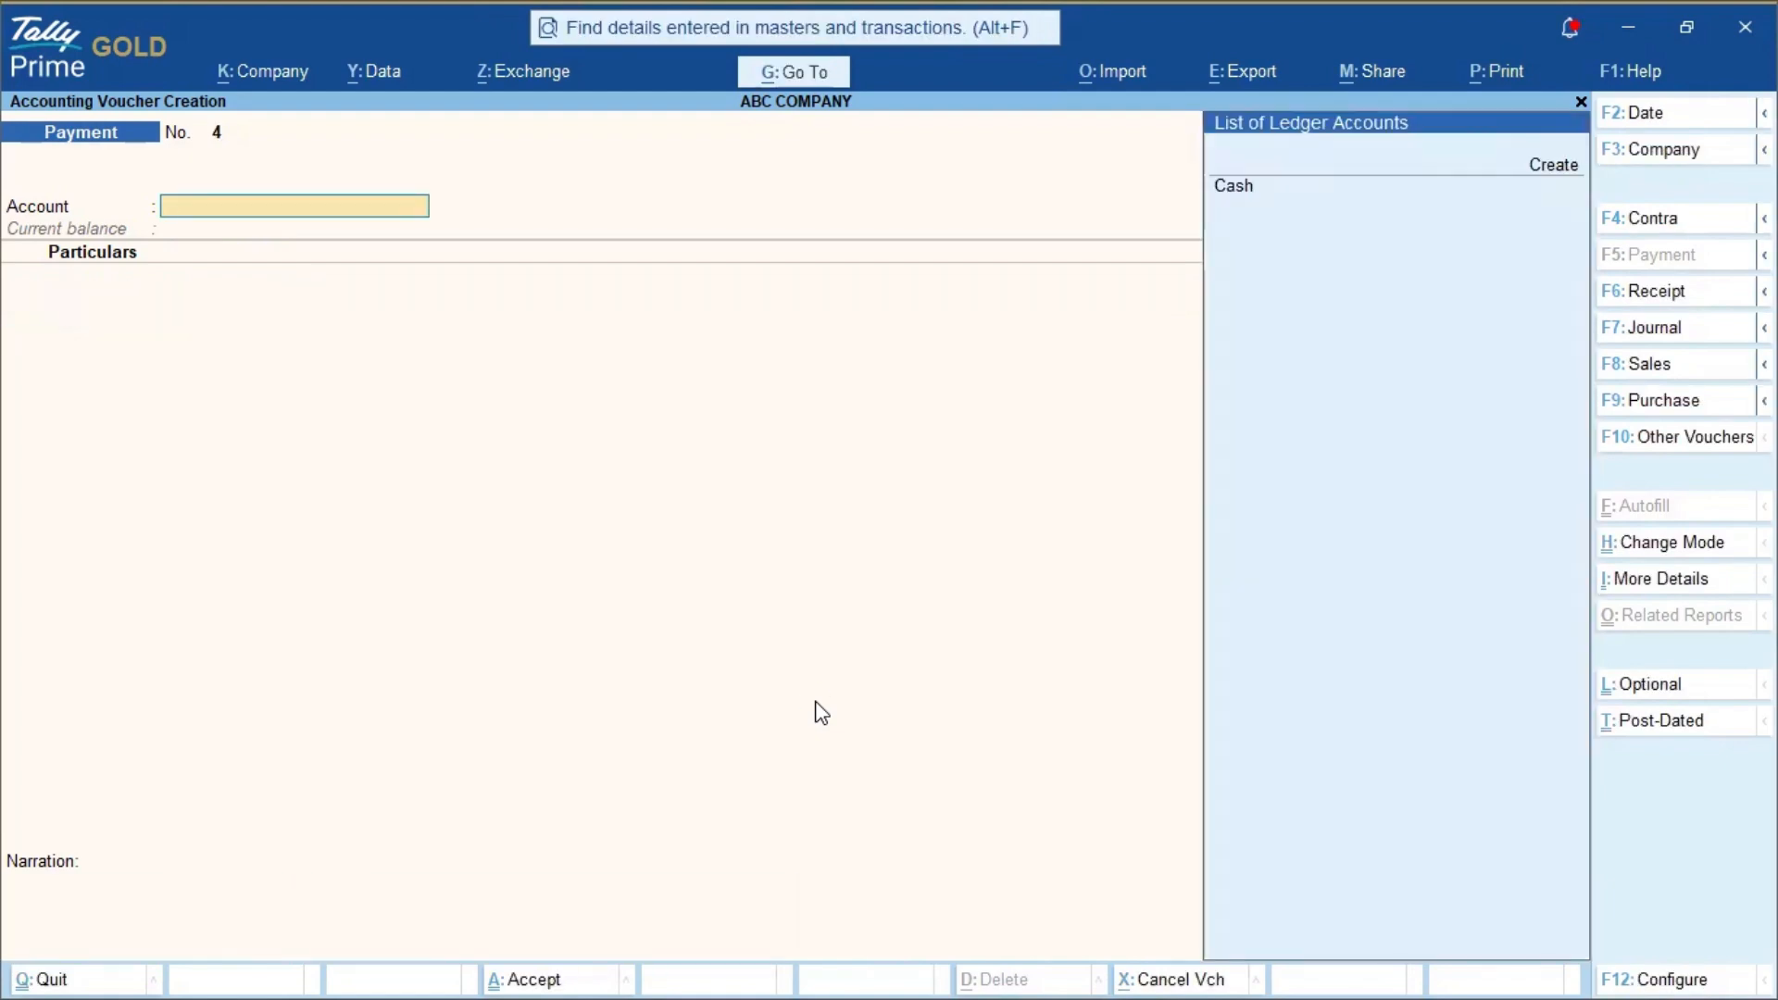
- Record a payment voucher from Cash for OFFICE RENT of 2,40,000 and save it without a narration
key(Return)
key(Down)
key(Down)
key(Down)
key(Down)
key(Down)
key(Return)
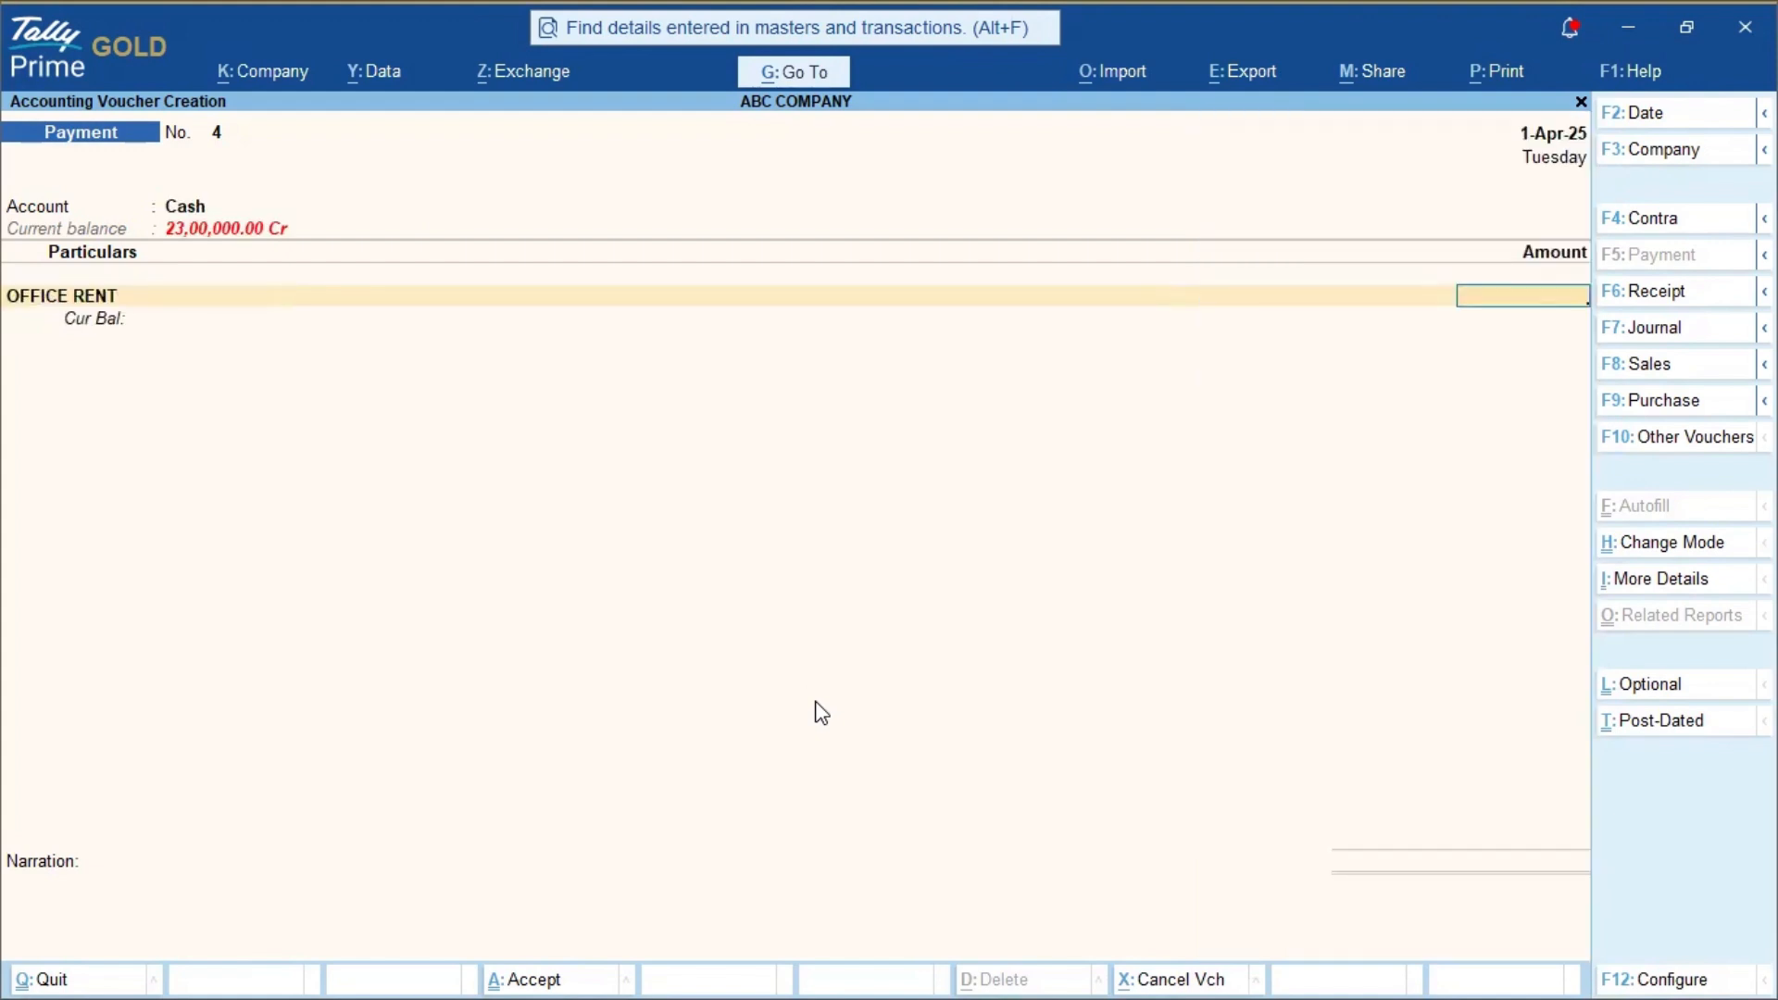
text(2400000)
key(Return)
key(Return)
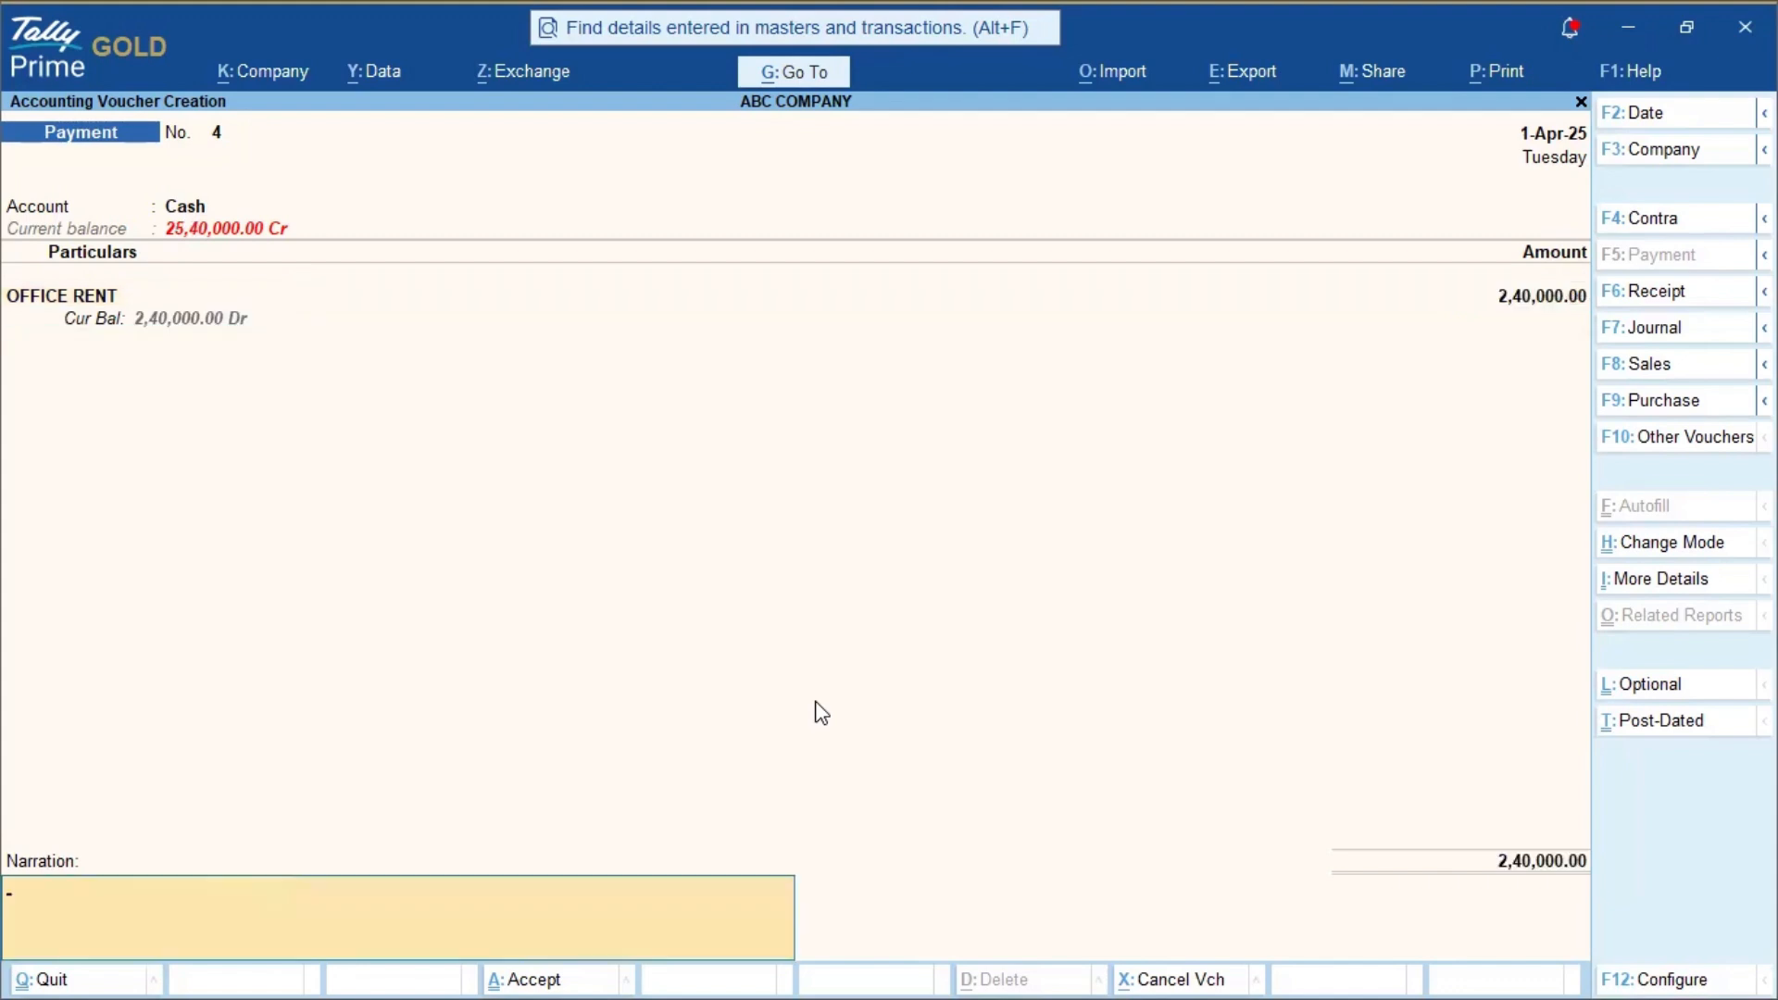
key(Return)
key(Return)
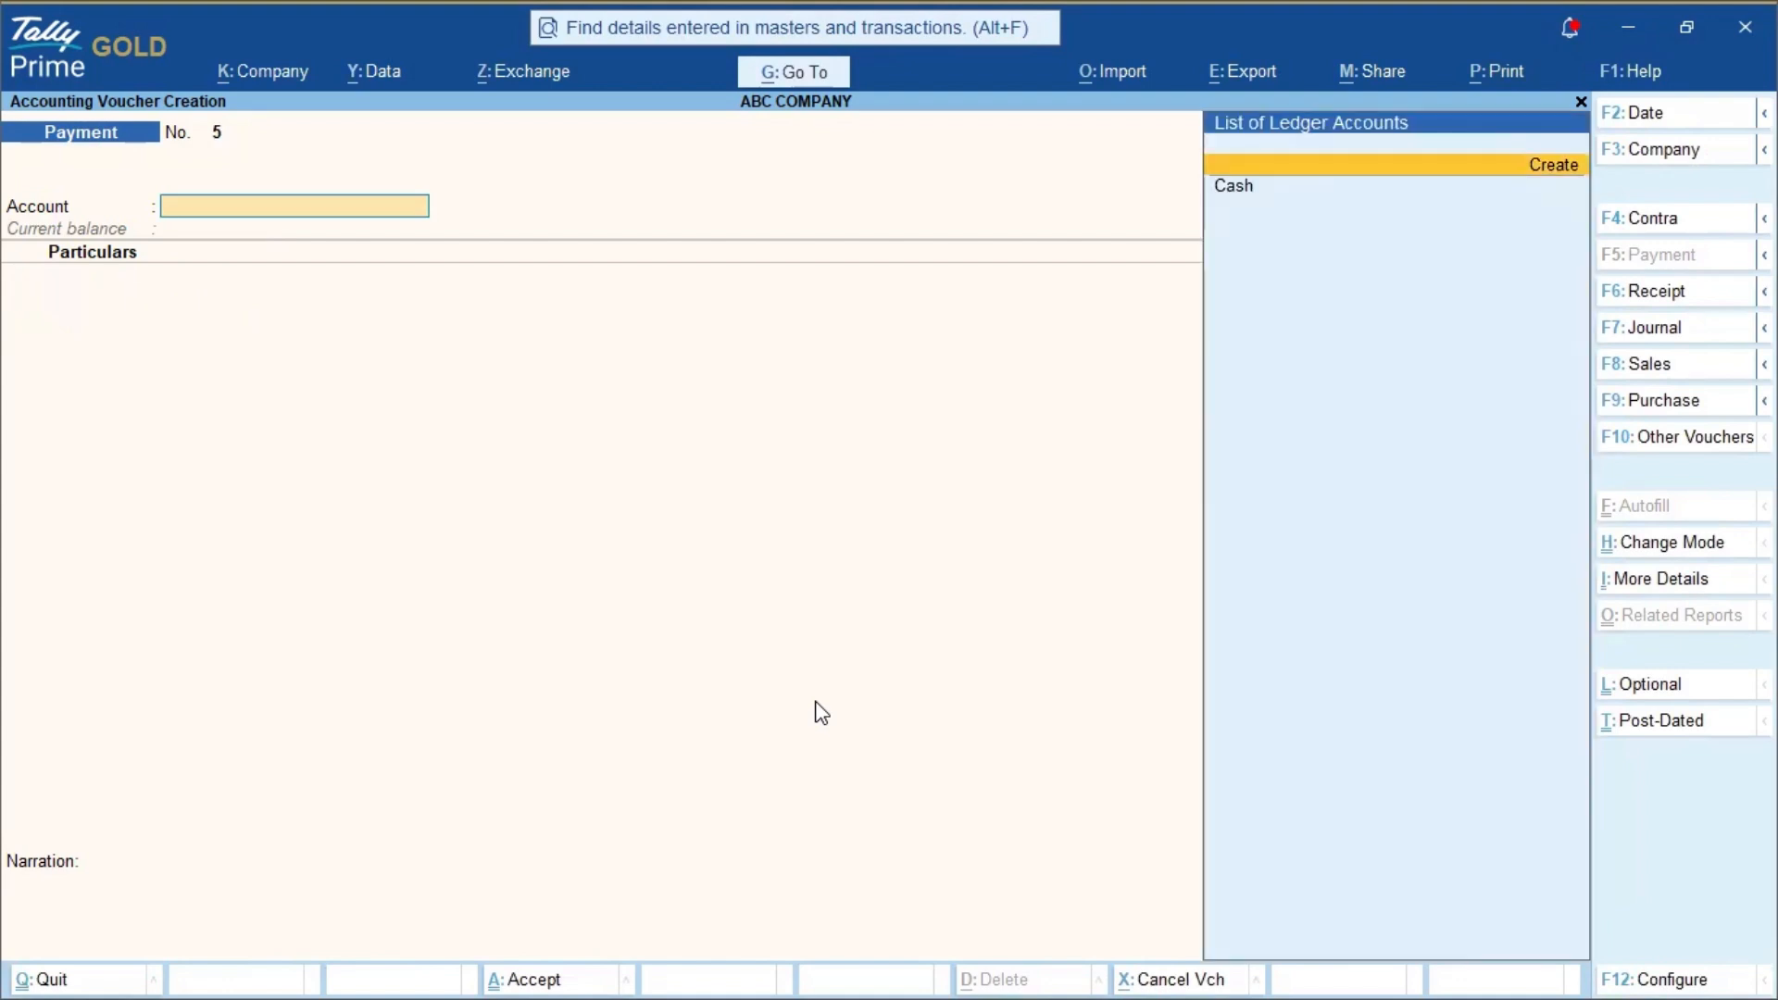
- Record a payment voucher from Cash for OFFICE SALARY of 1,20,000 and save it without a narration
key(Down)
key(Return)
key(Down)
key(Down)
key(Down)
key(Down)
key(Down)
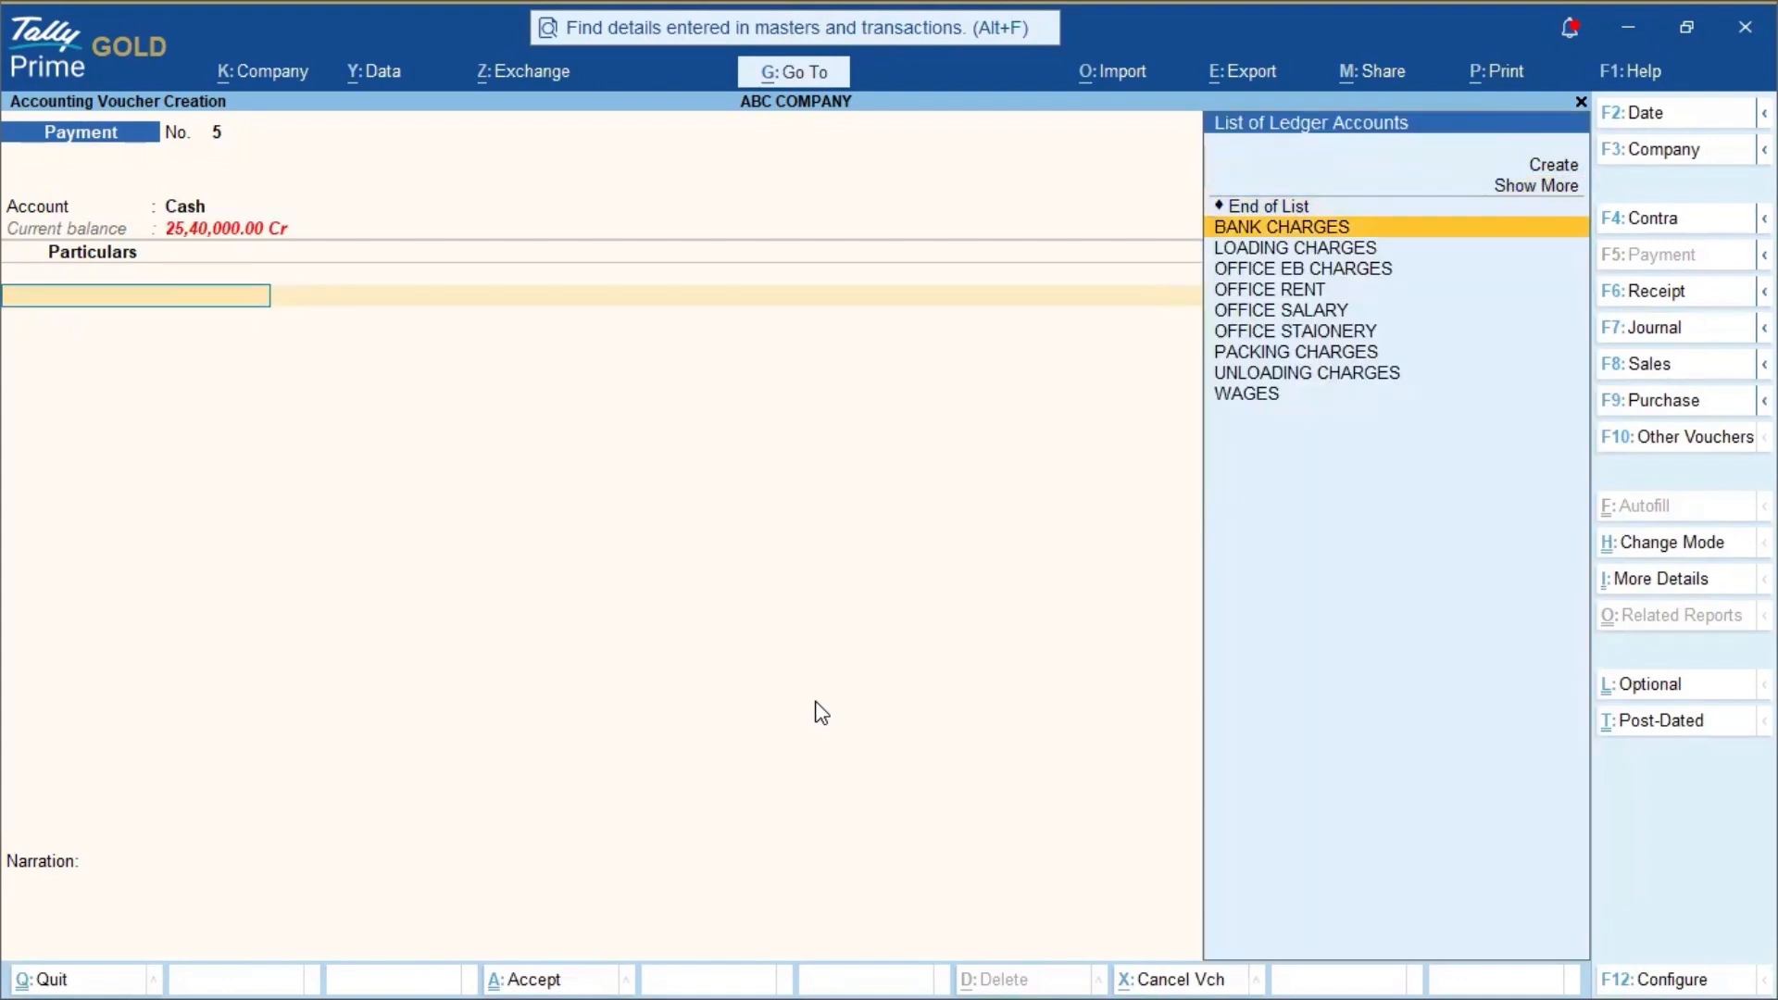
key(Down)
key(Down)
key(Down)
key(Down)
key(Return)
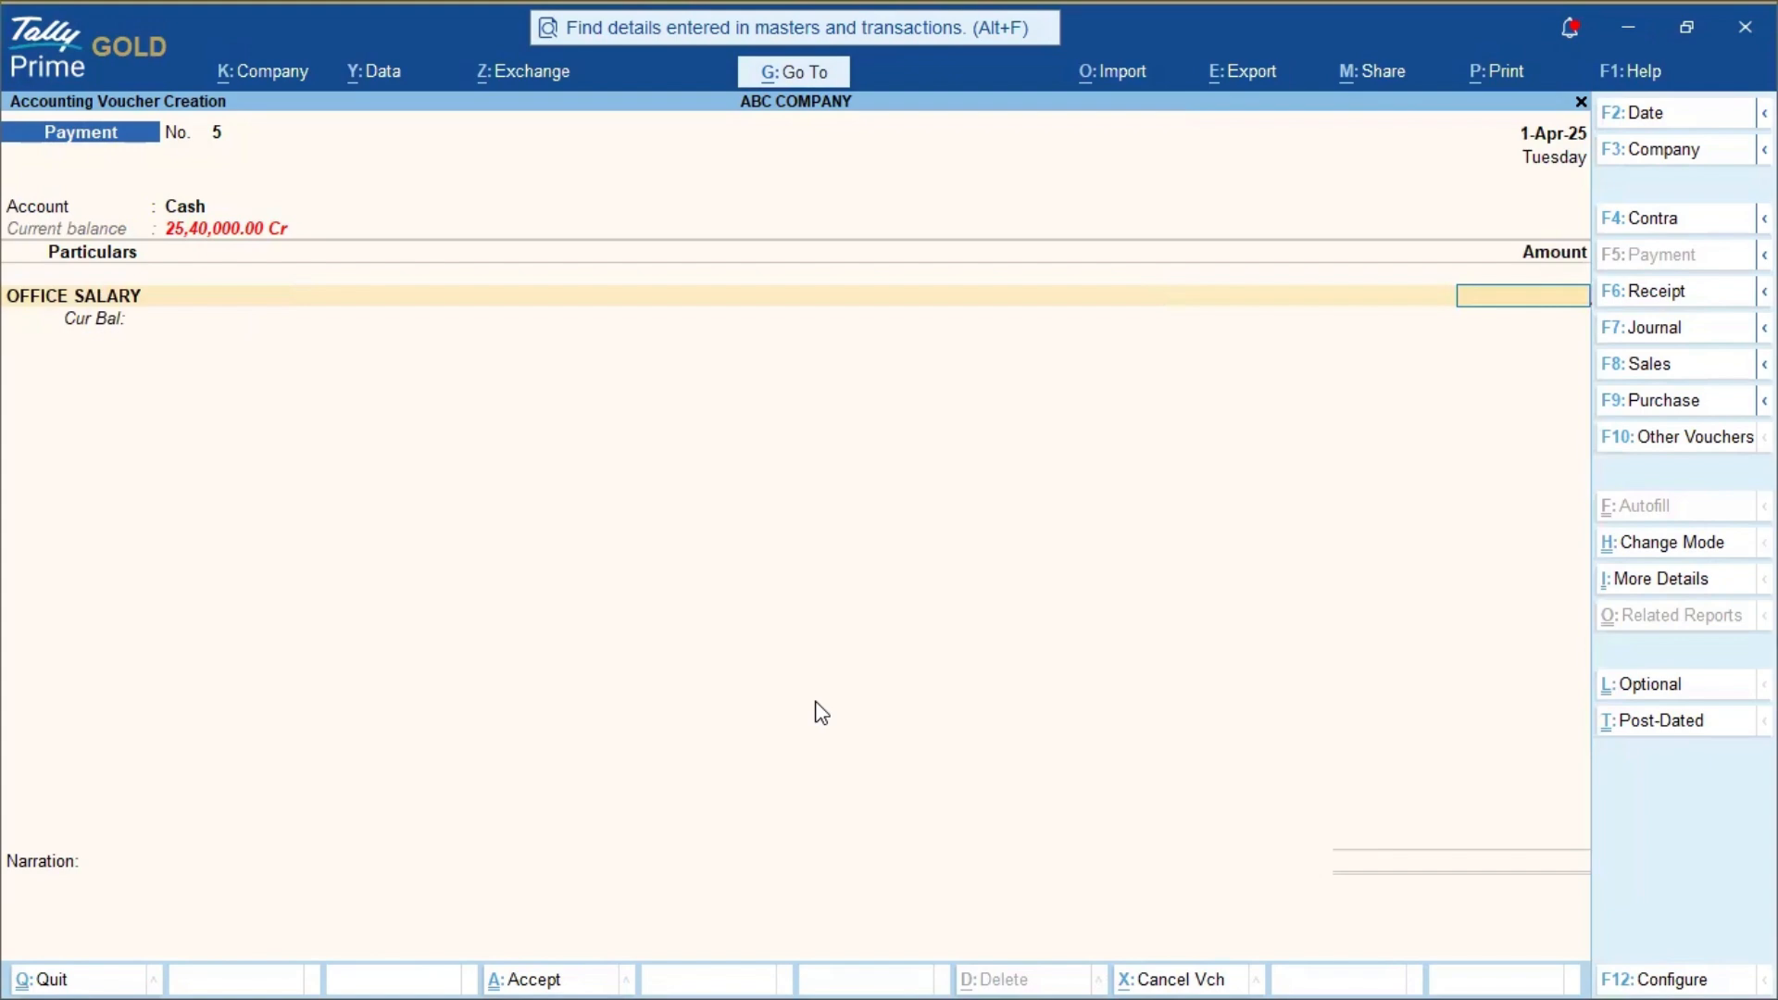
text(120000)
key(Return)
key(Return)
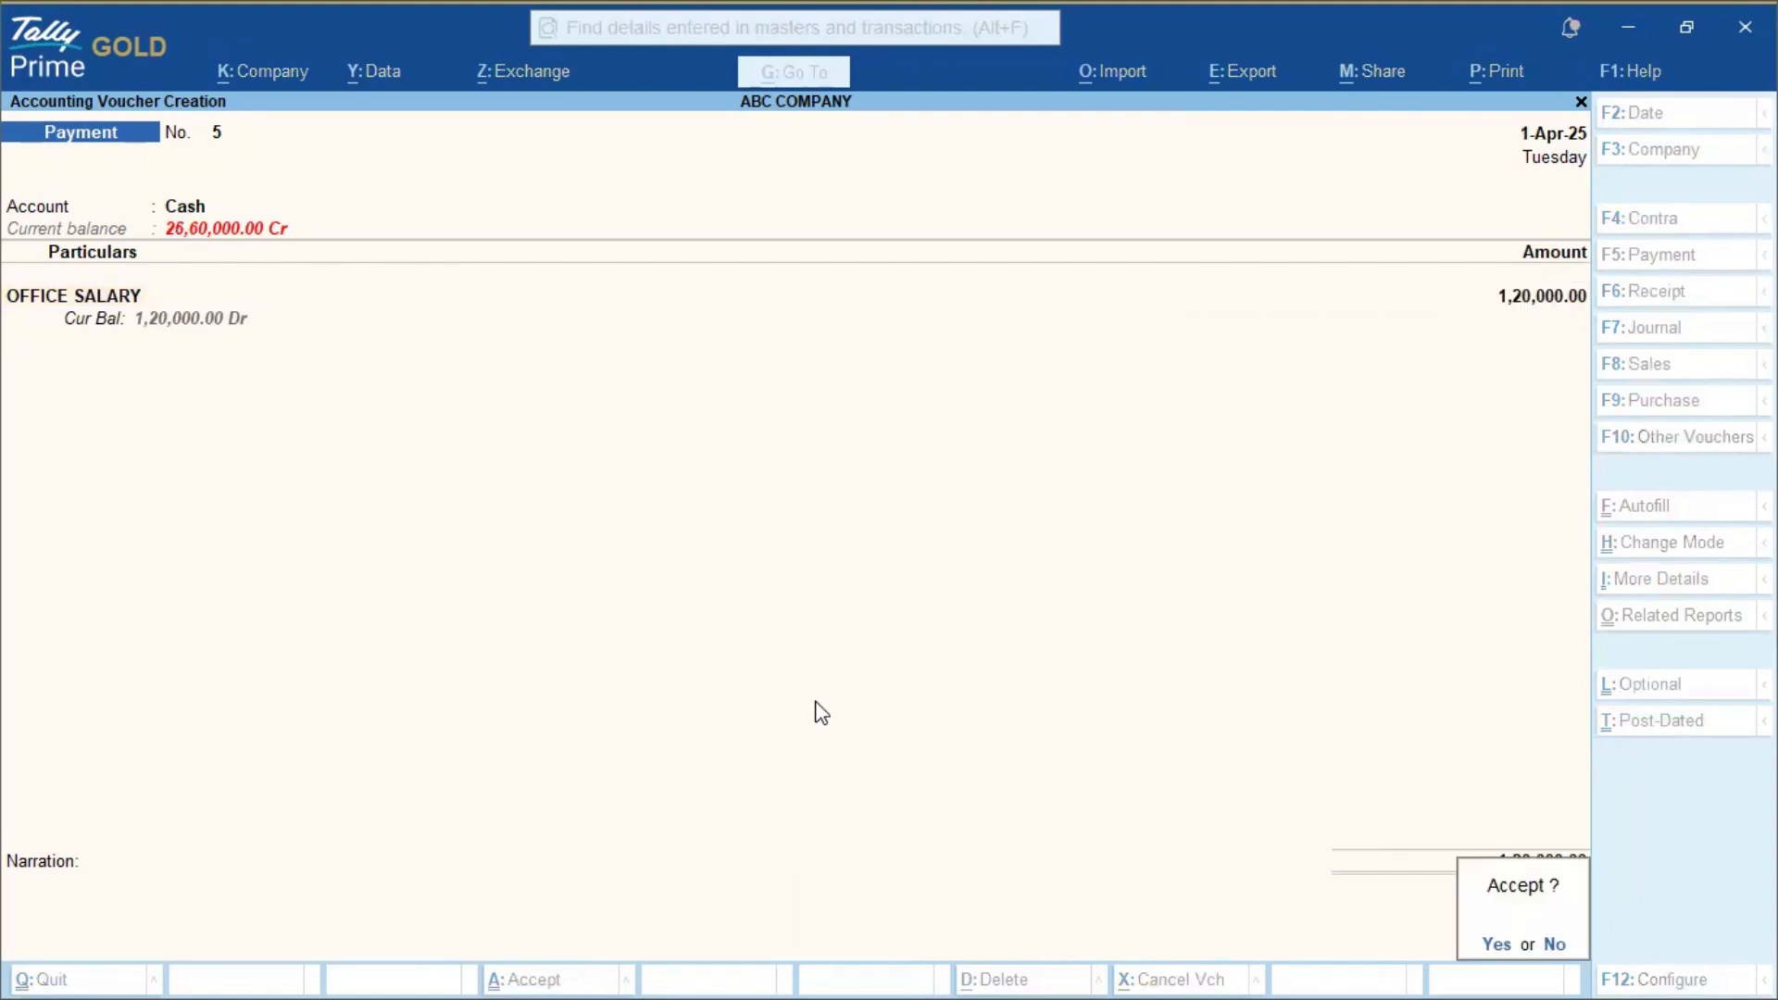
key(Return)
- Record a payment voucher from Cash for OFFICE STAIONERY of 1,00,000 and save it without a narration
key(Down)
key(Return)
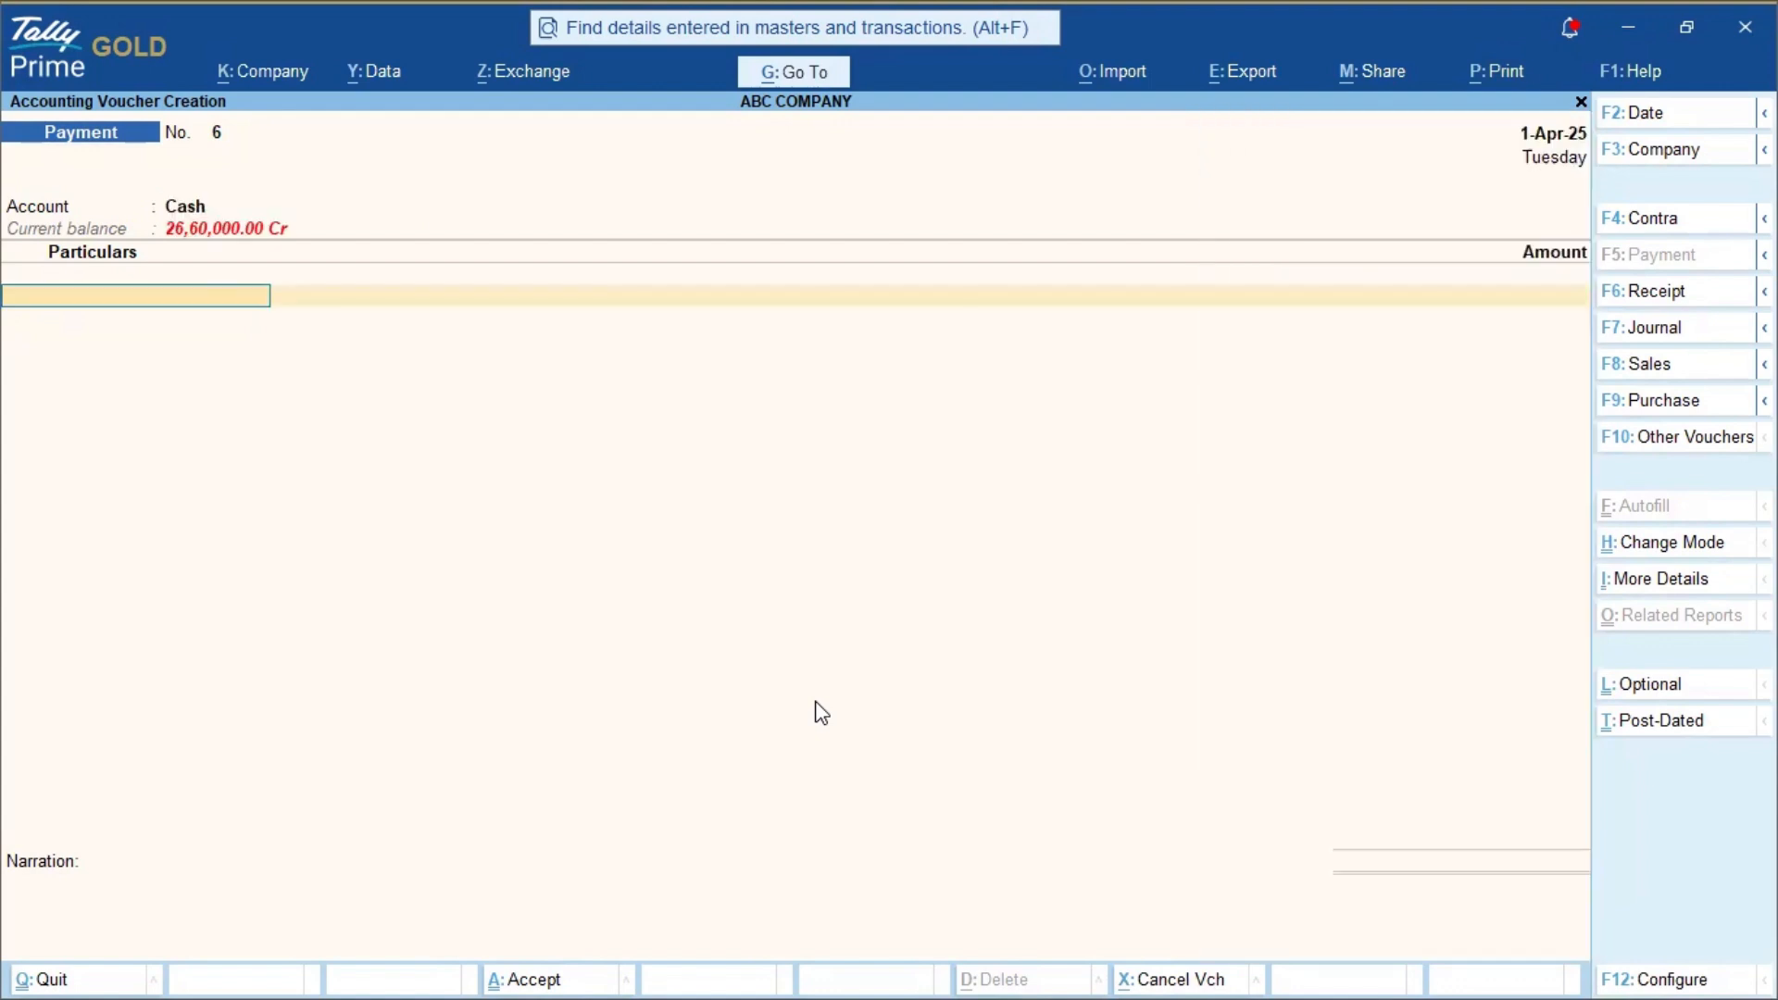
key(Down)
key(Down)
key(Down)
key(Down)
key(Down)
key(Down)
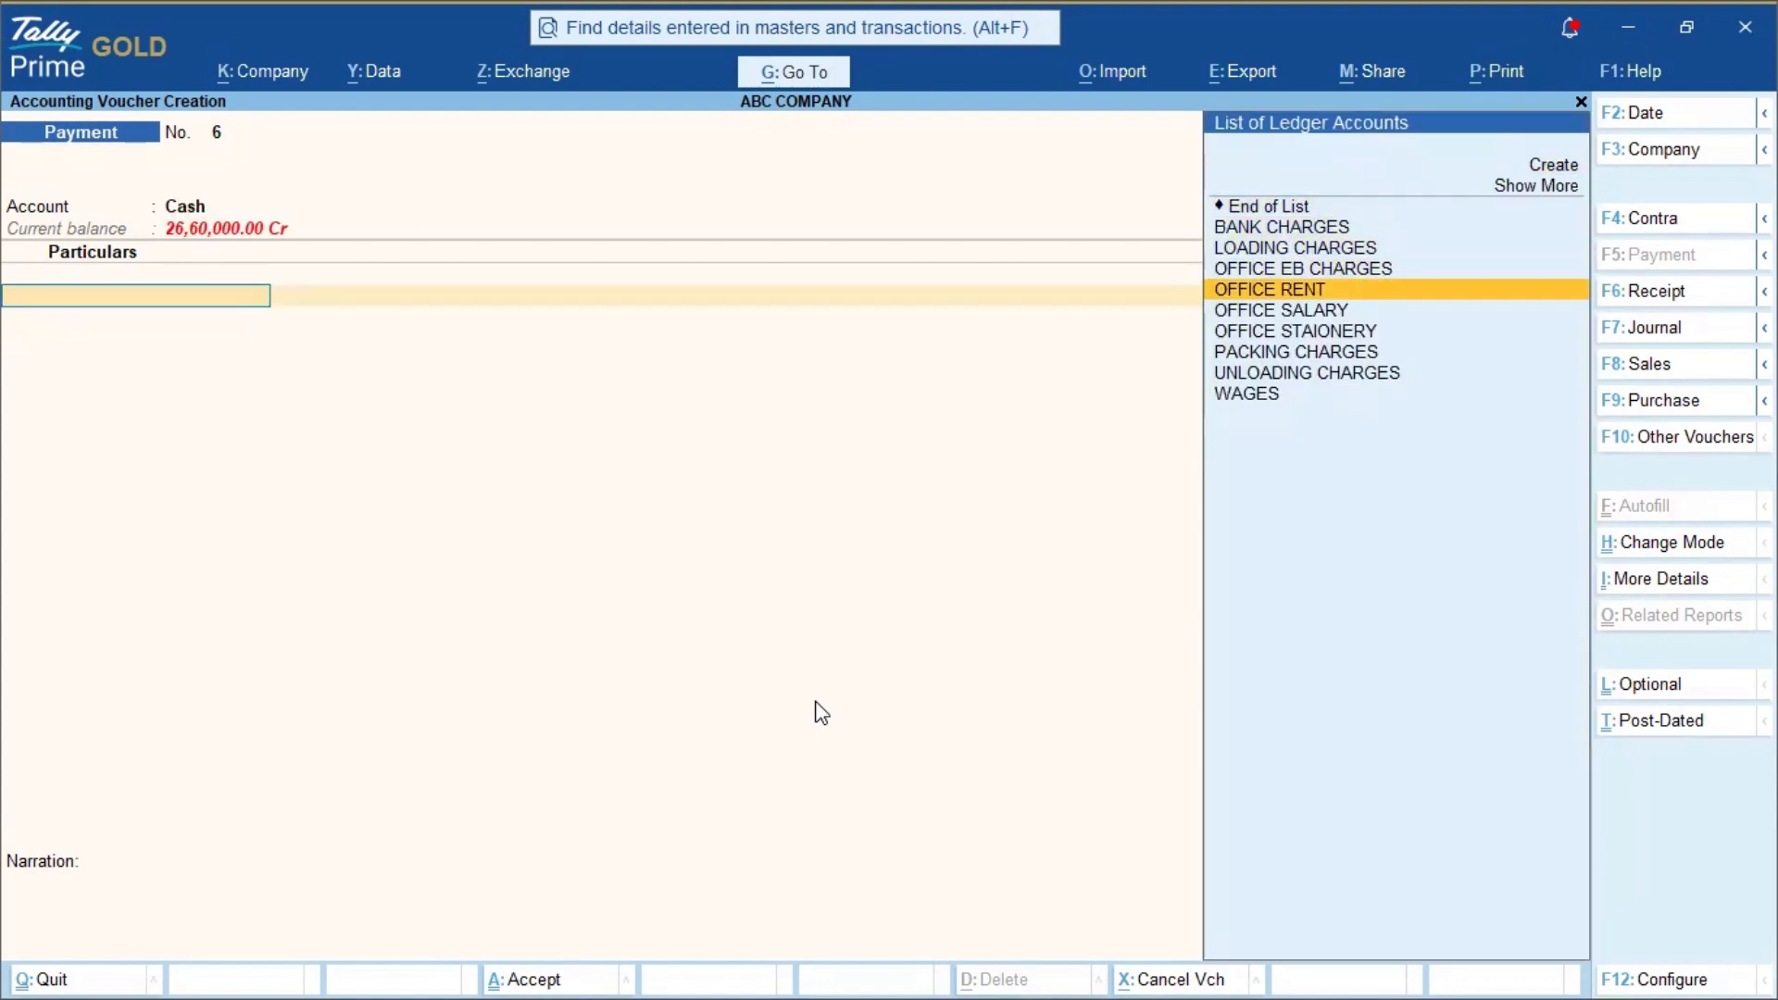
key(Return)
text(24)
key(BackSpace)
key(BackSpace)
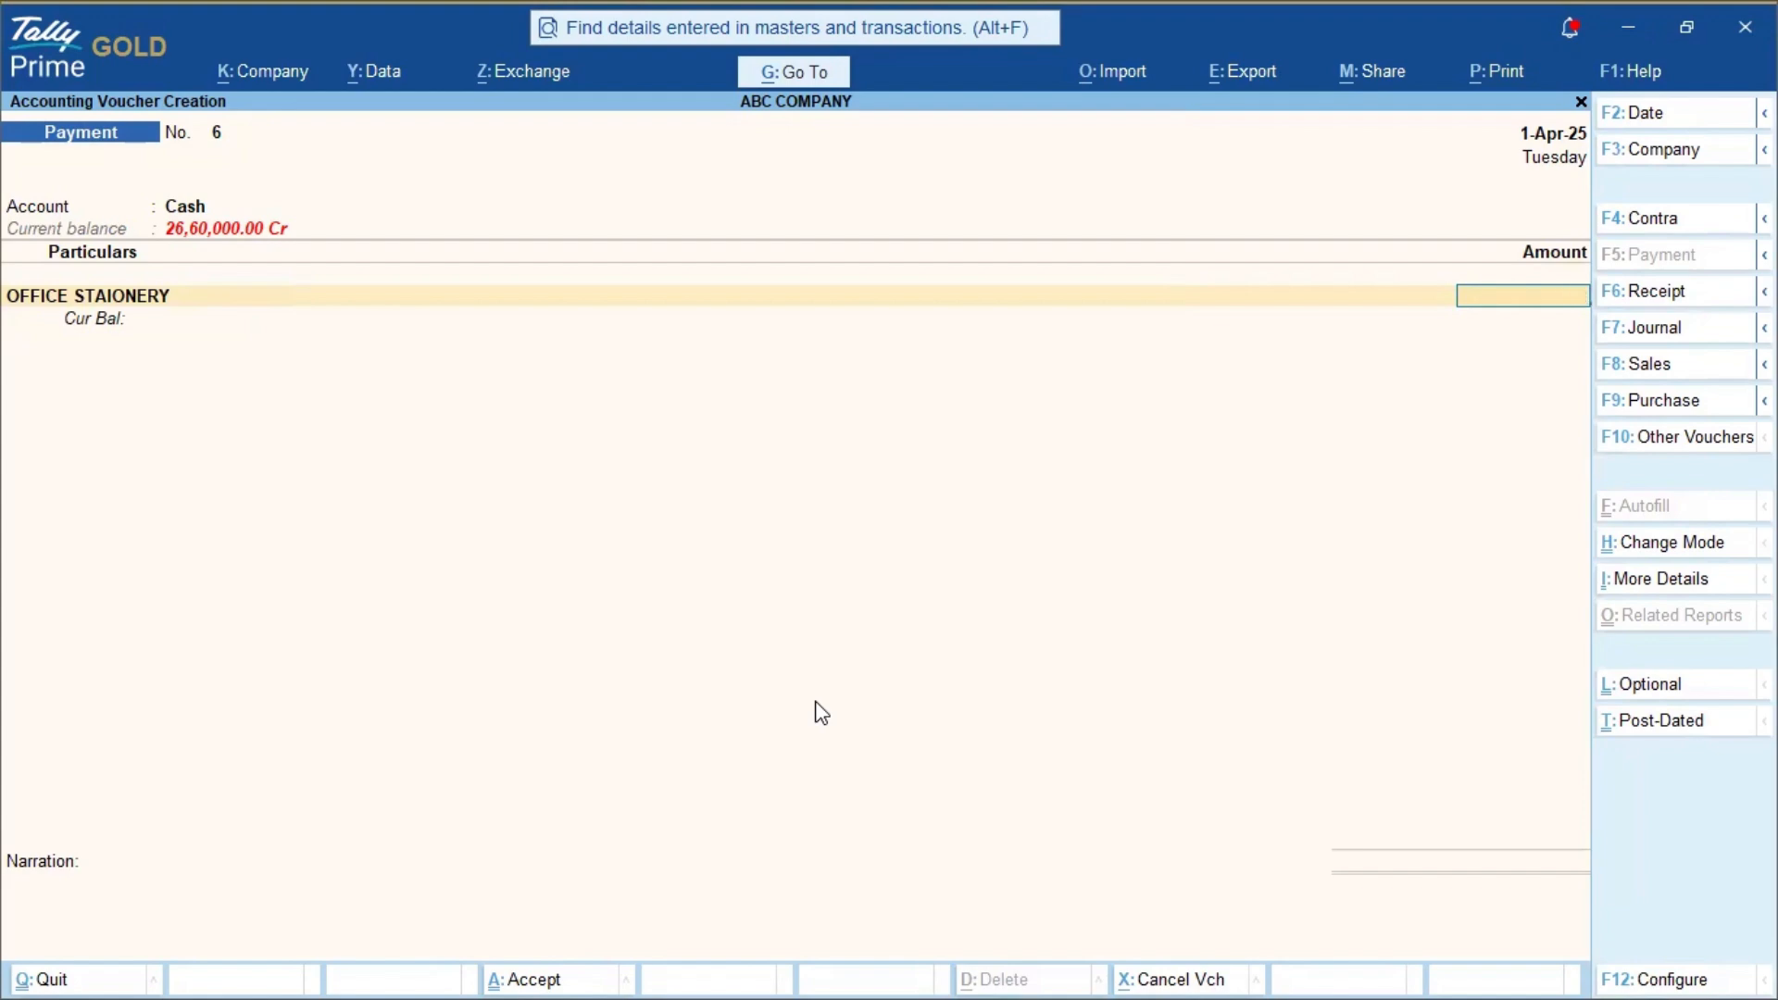
text(100000)
key(Return)
key(Return)
key(Return)
key(Return)
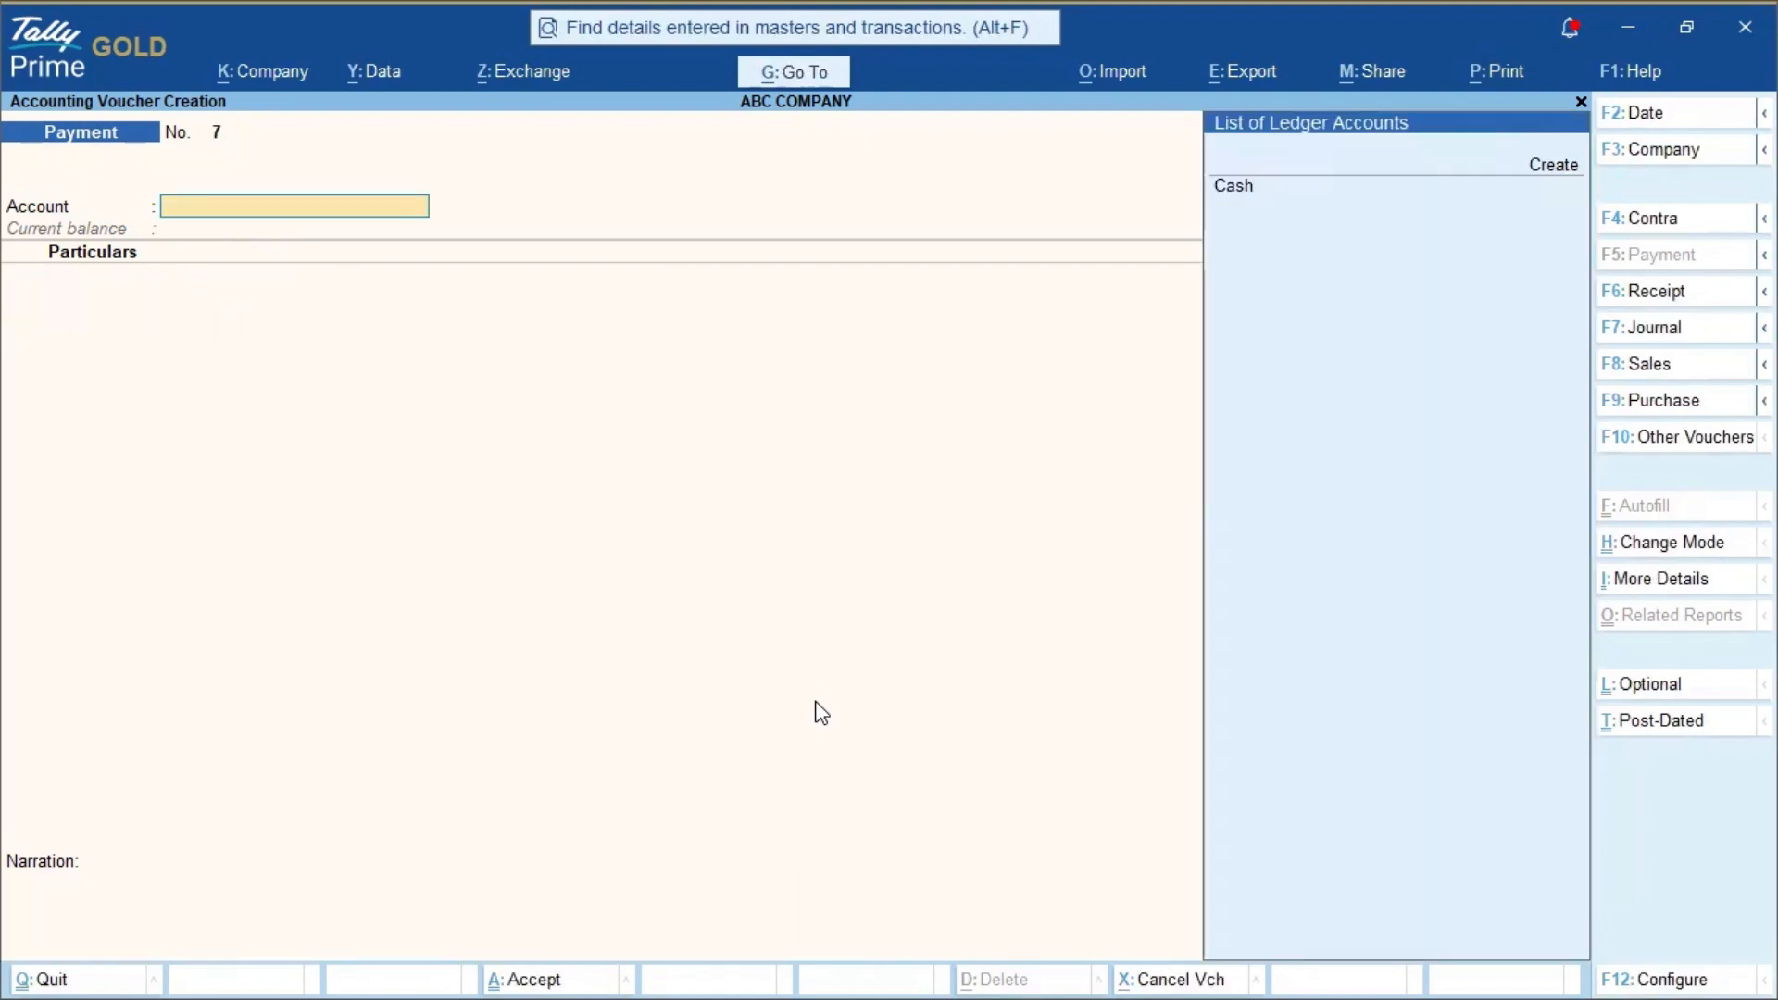
- Record a payment voucher from Cash for PACKING CHARGES of 3,40,000 and save it without a narration
key(Return)
key(Down)
key(Down)
key(Down)
key(Down)
key(Down)
key(Down)
key(Down)
key(Down)
key(Down)
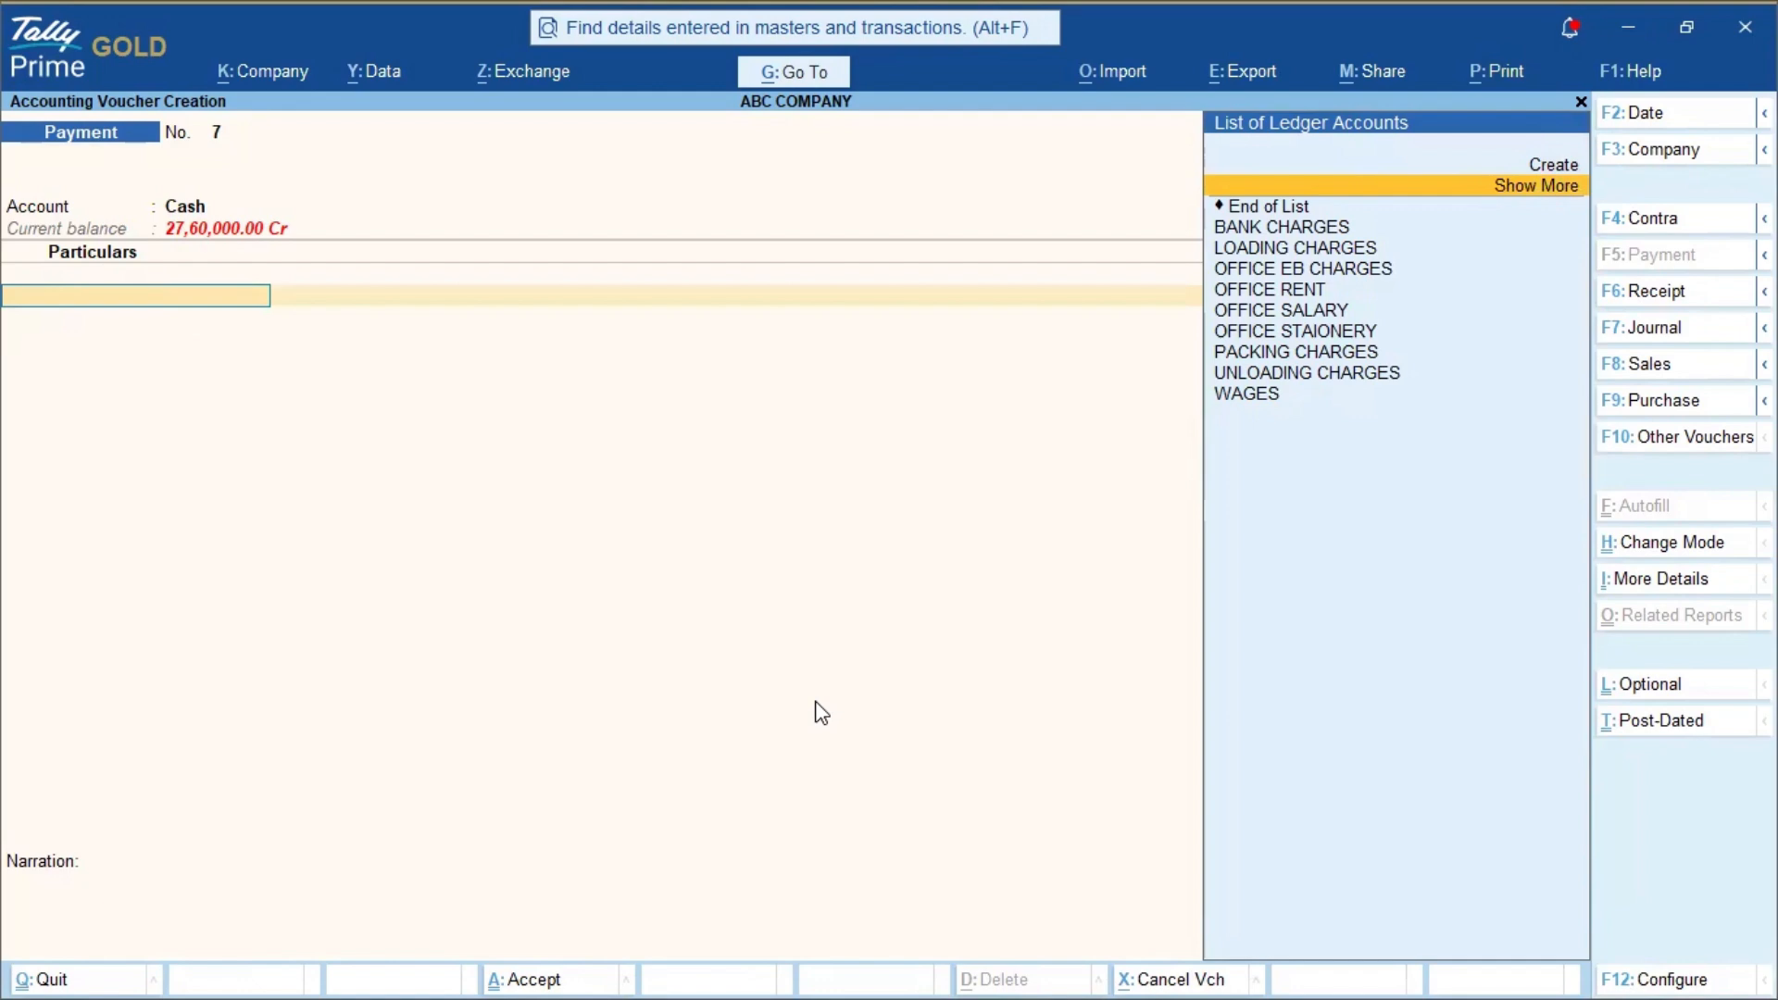
key(Up)
key(Return)
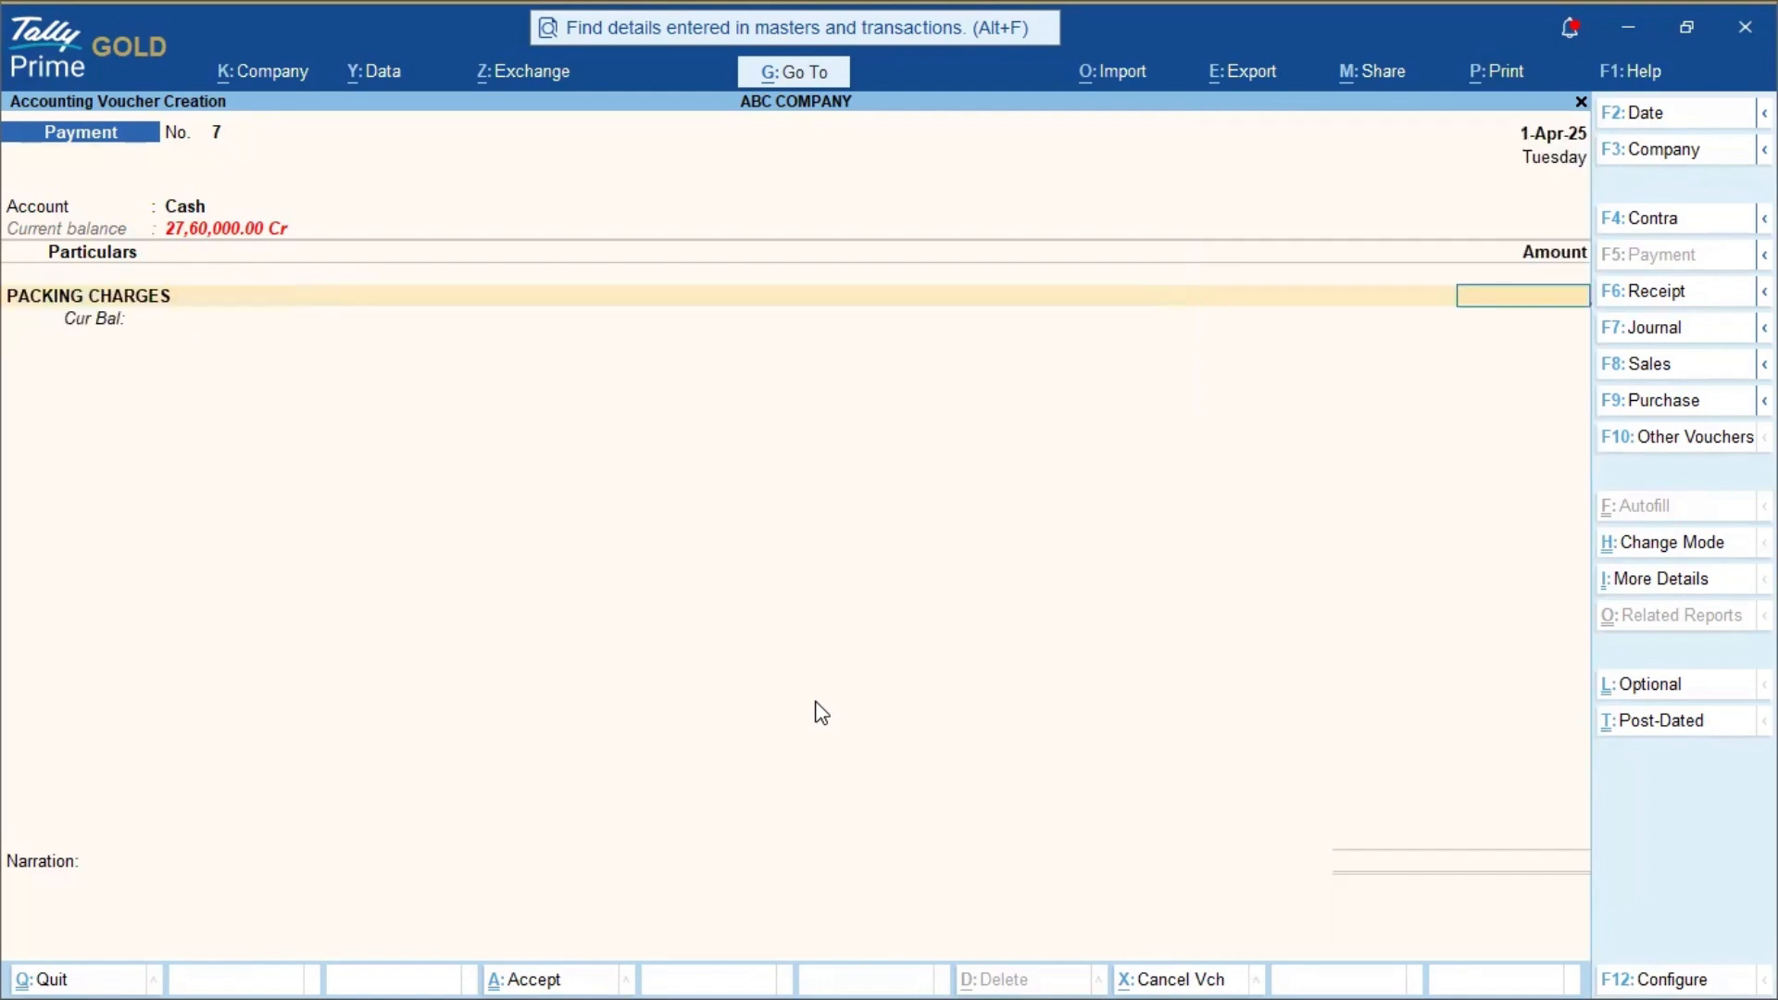
text(34000)
key(Return)
key(Return)
key(Return)
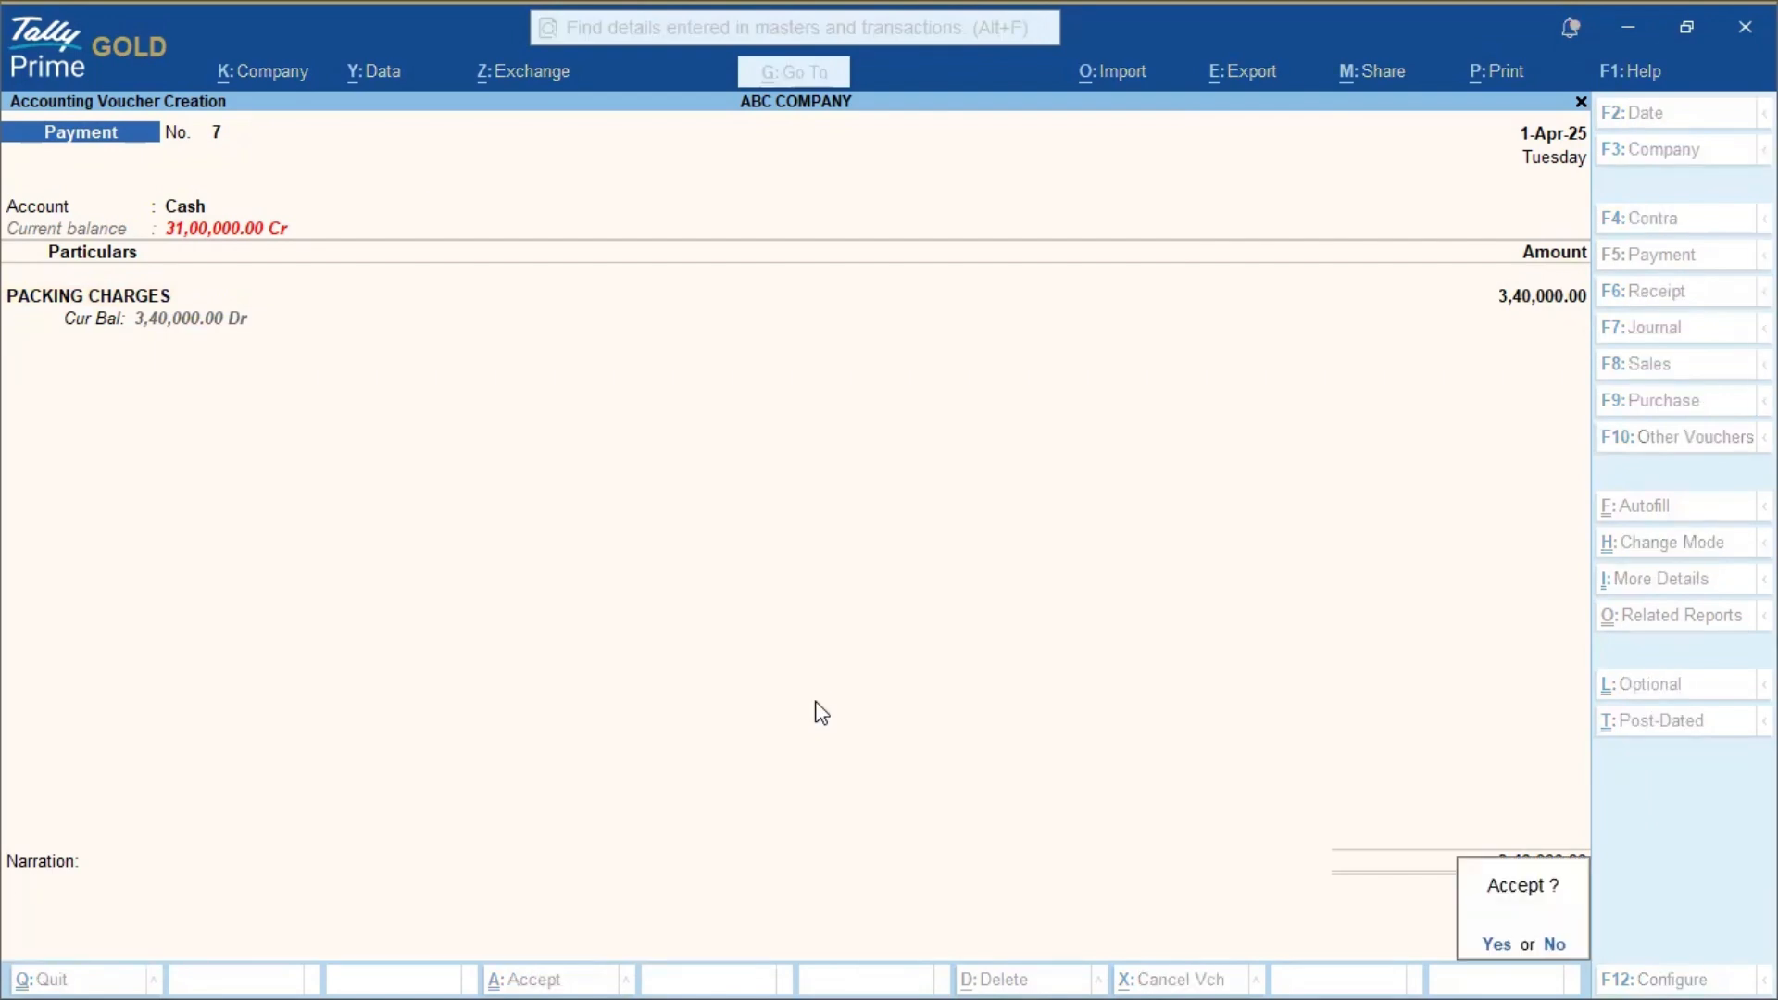
key(Return)
- Record a payment voucher from Cash for WAGES of 2,34,000 and save it without a narration
key(Down)
key(Down)
key(Down)
key(Down)
key(Down)
key(Down)
key(Down)
key(Down)
key(Down)
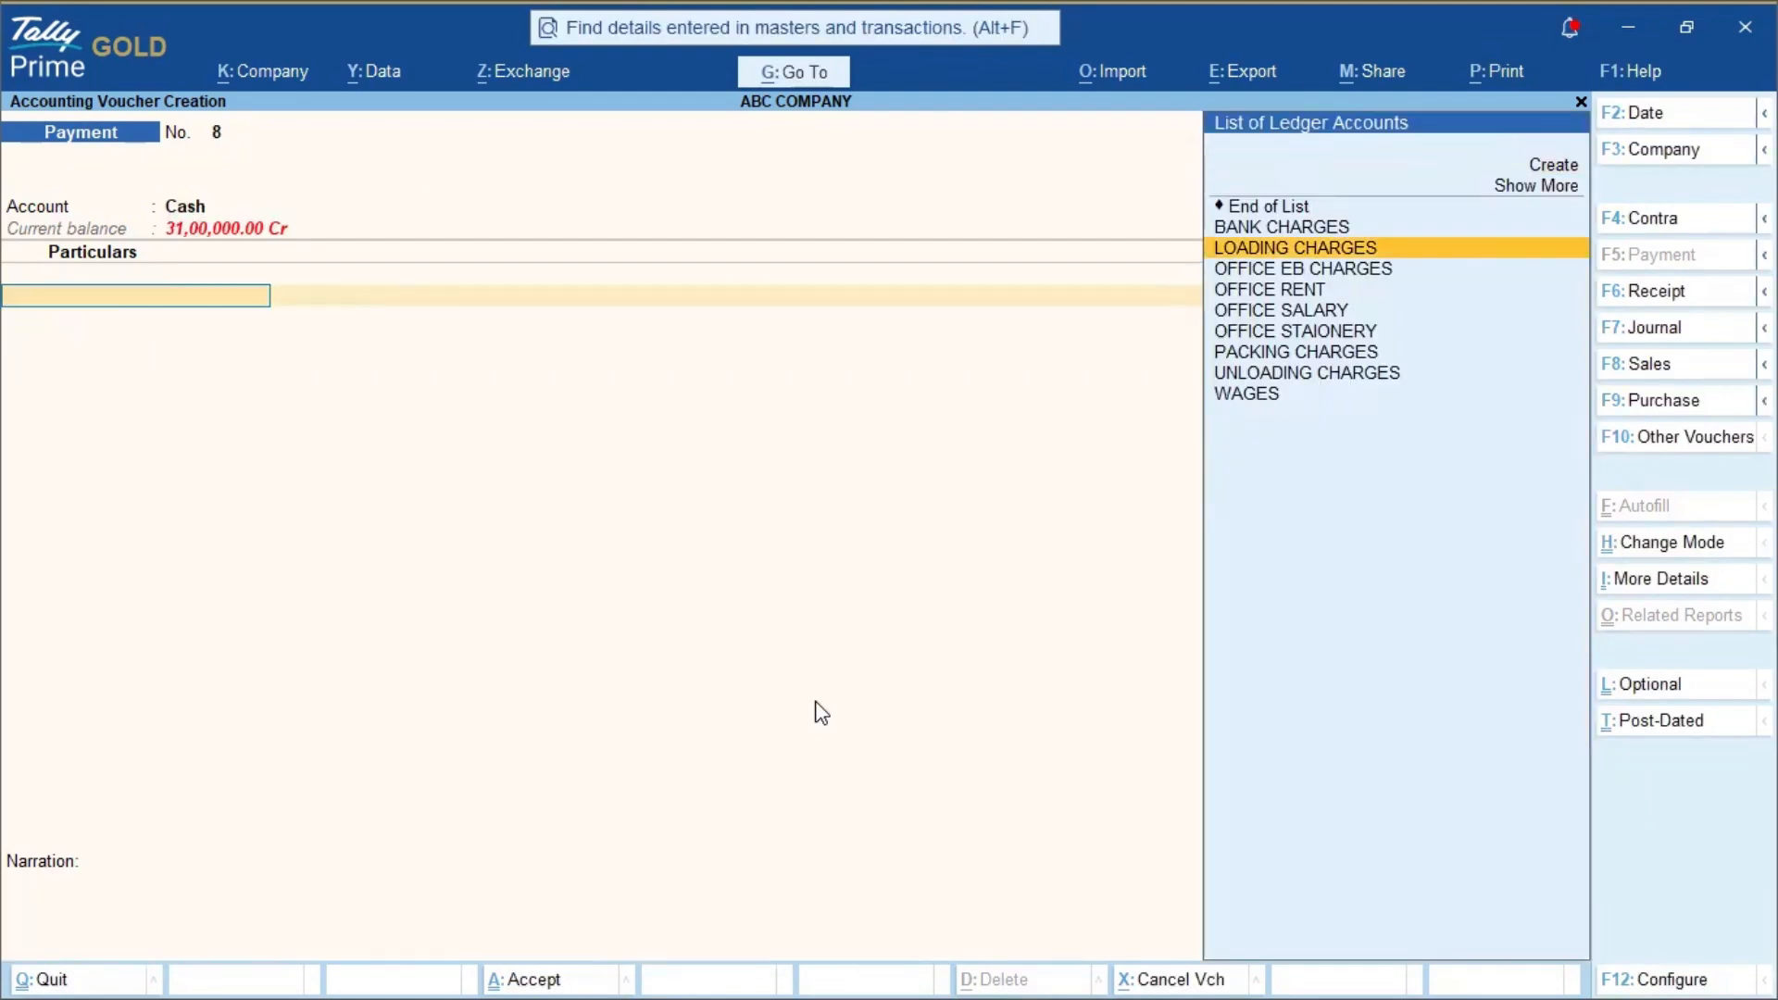
key(Return)
text(2,34,00)
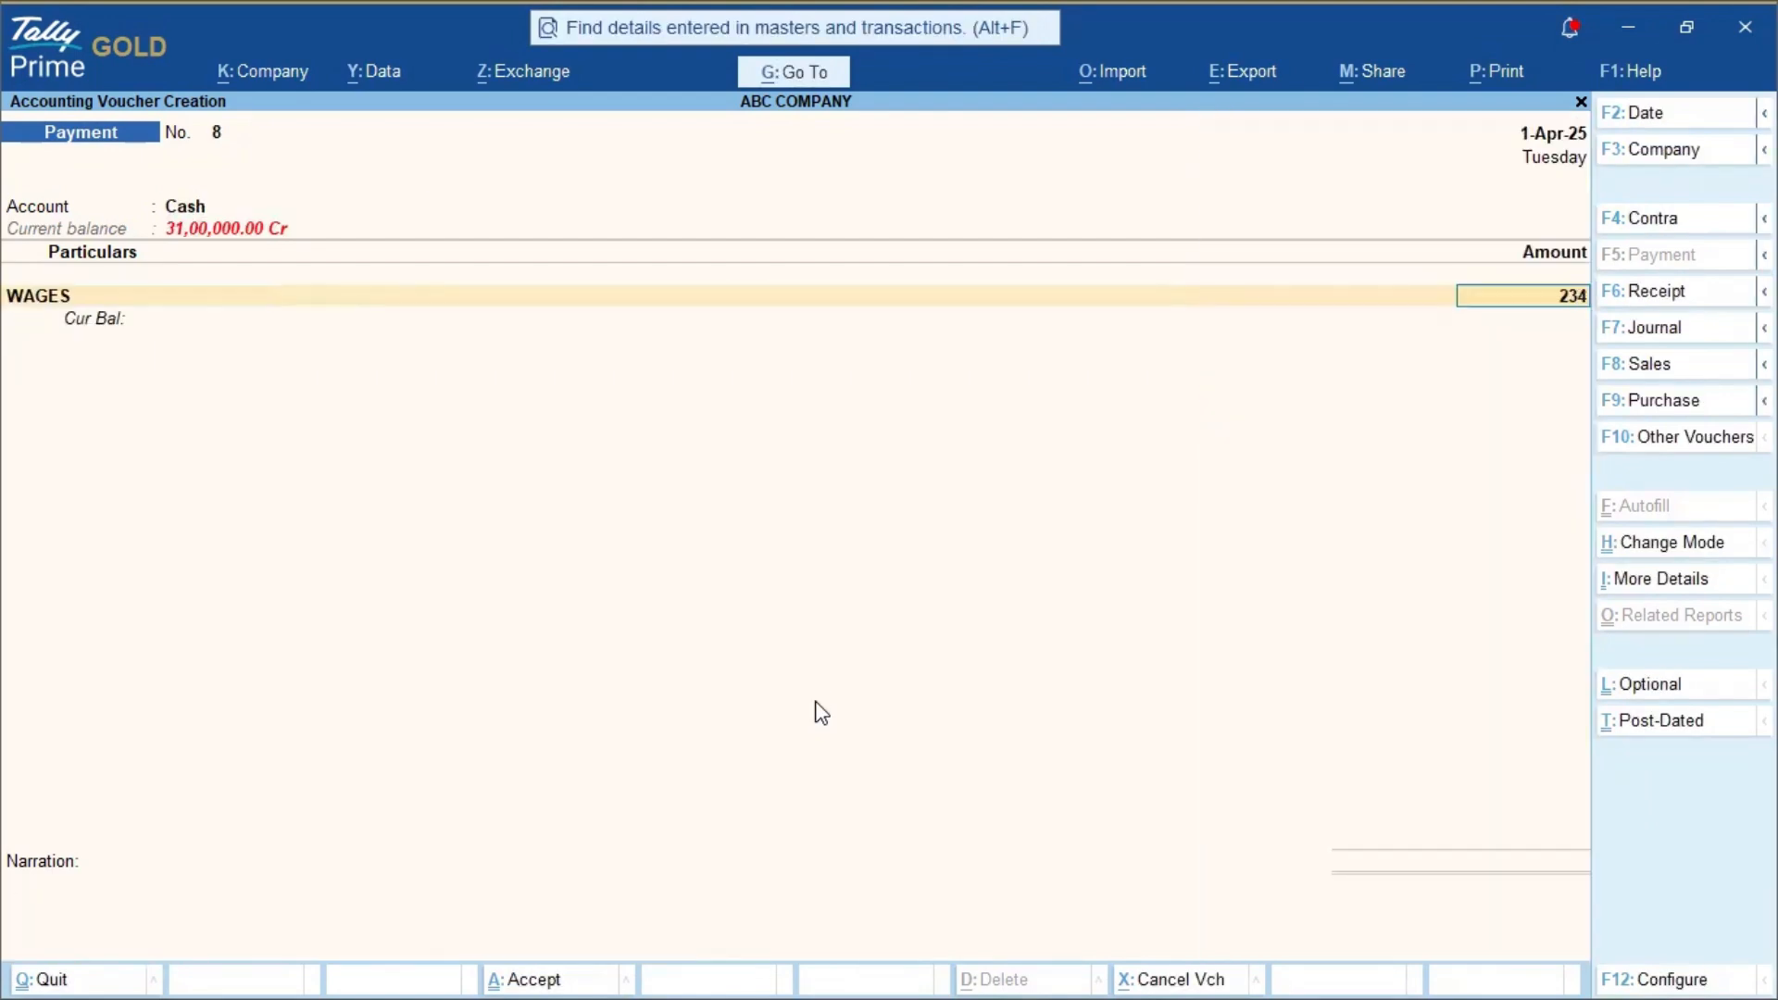
text(0)
key(Return)
key(Return)
key(Return)
key(y)
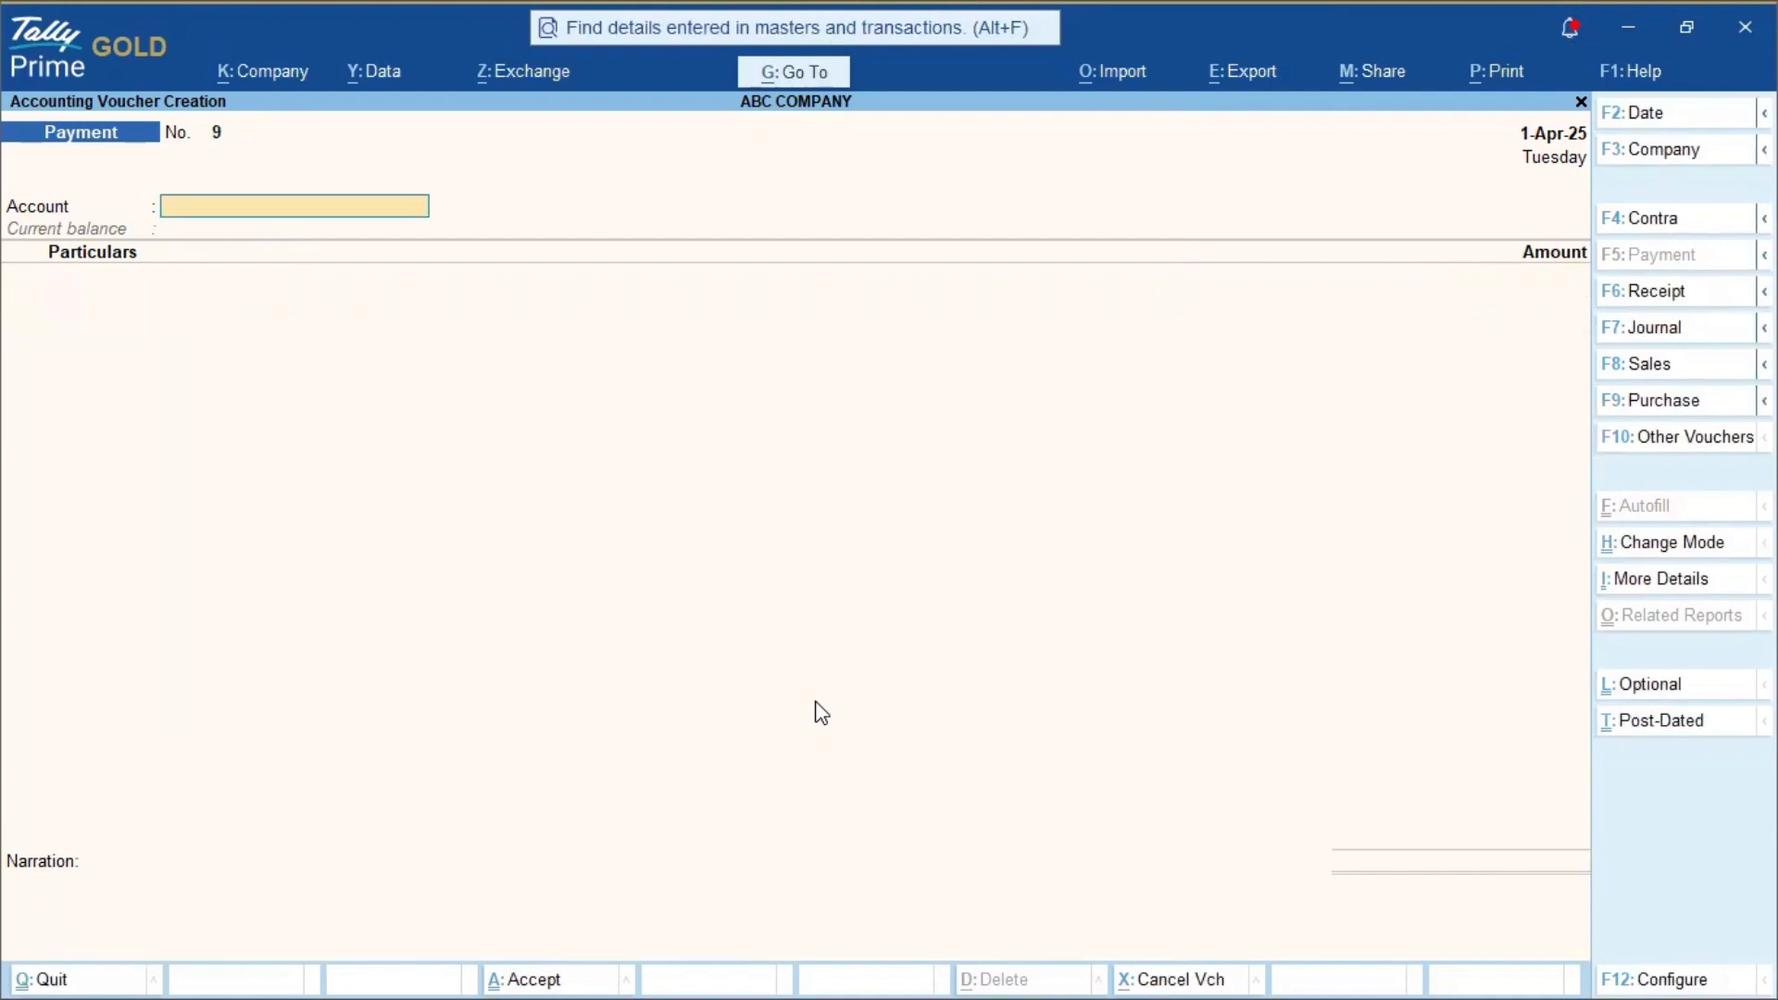
- Leave voucher entry and open the Trial Balance report
key(Escape)
key(Escape)
key(Escape)
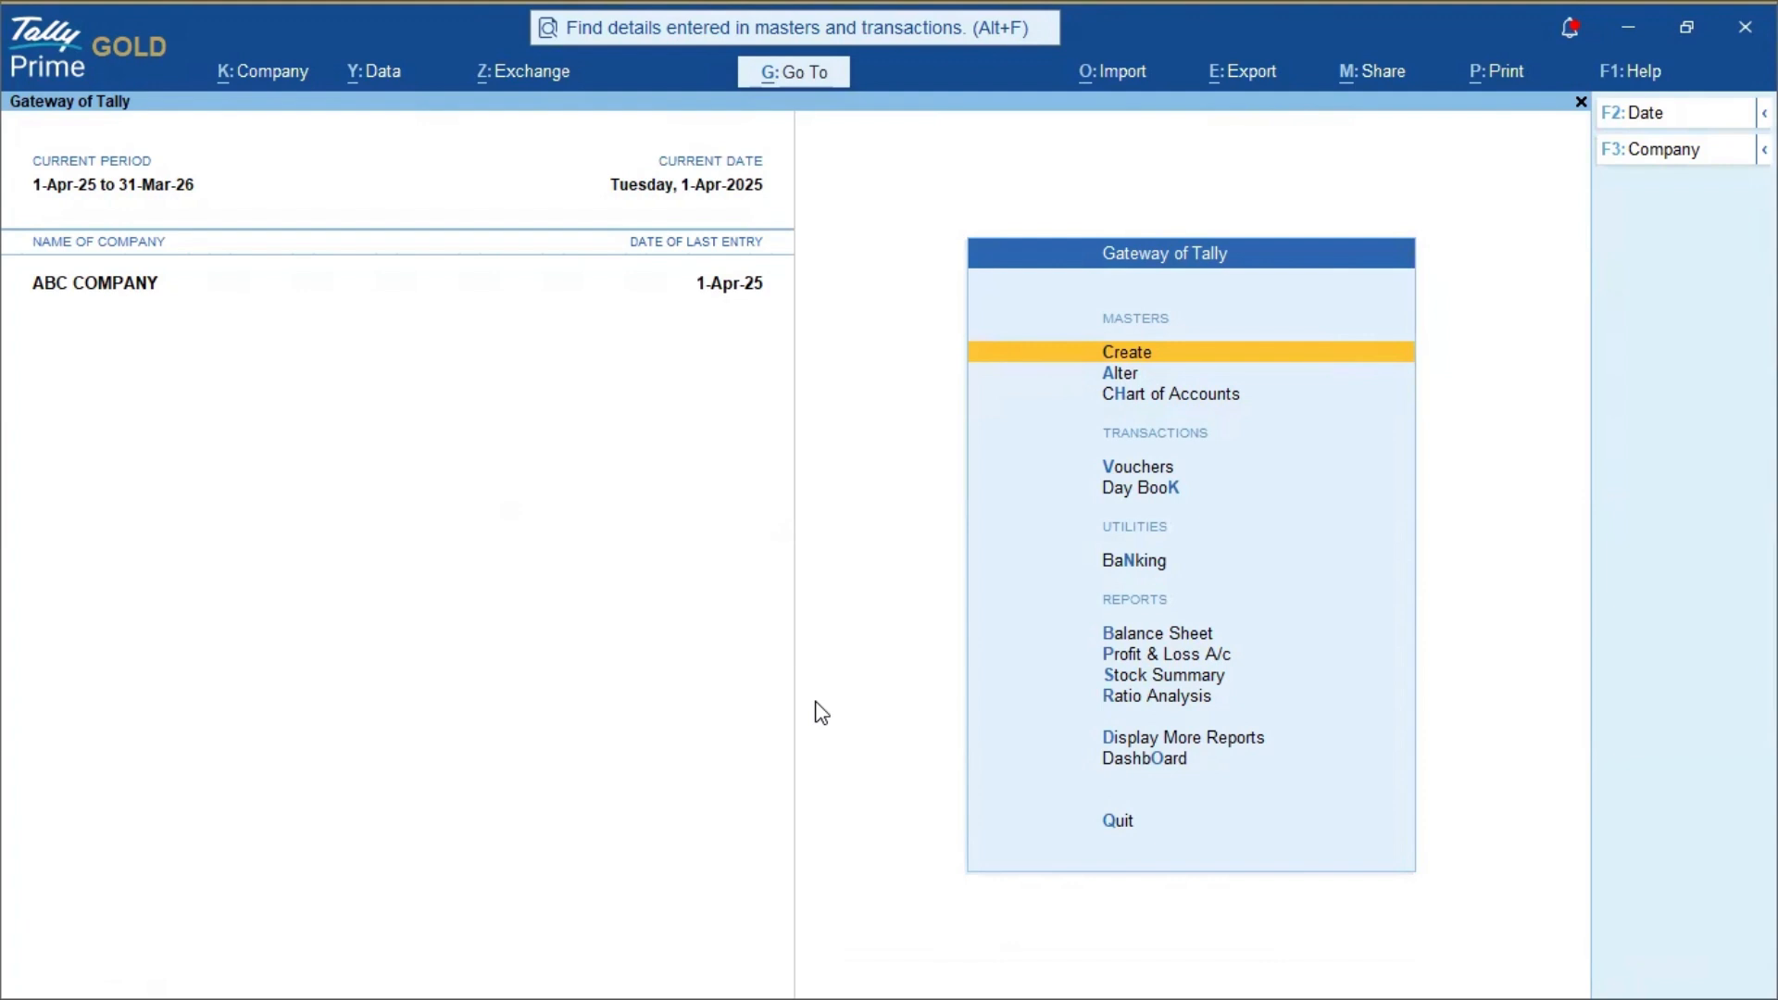
key(Down)
key(Down)
key(Down)
key(Down)
key(Down)
key(Down)
key(Down)
key(Down)
key(Down)
key(Down)
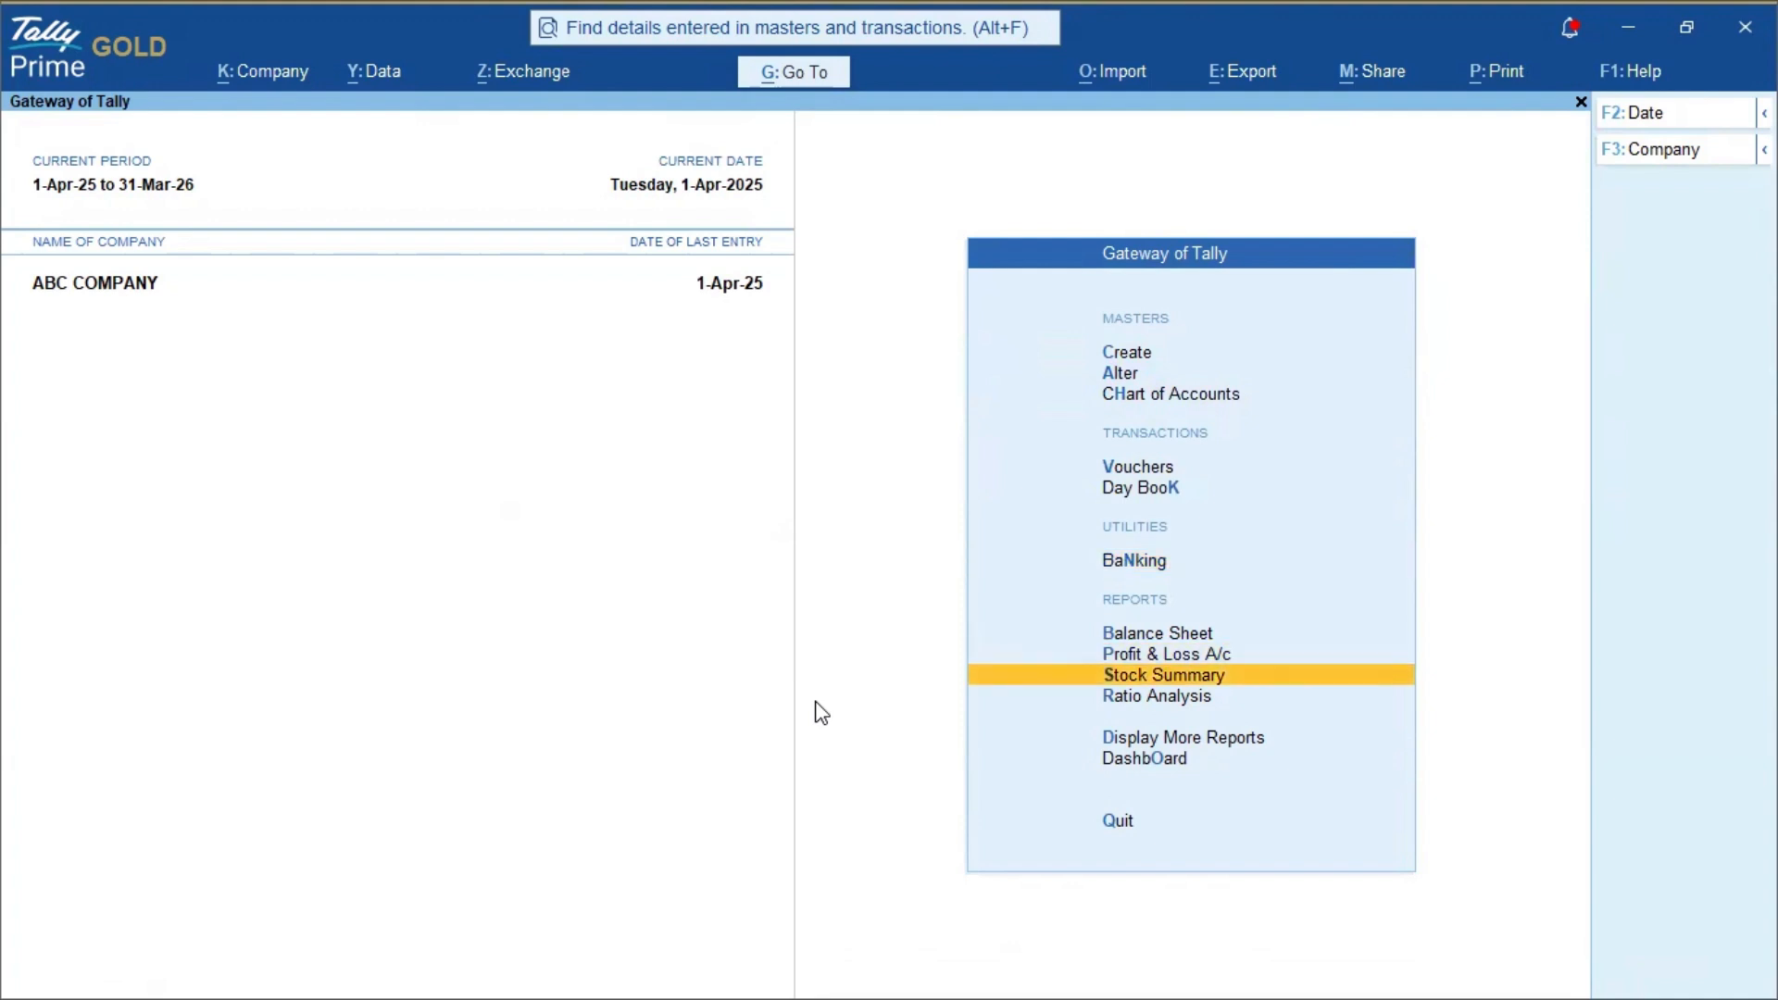
key(Return)
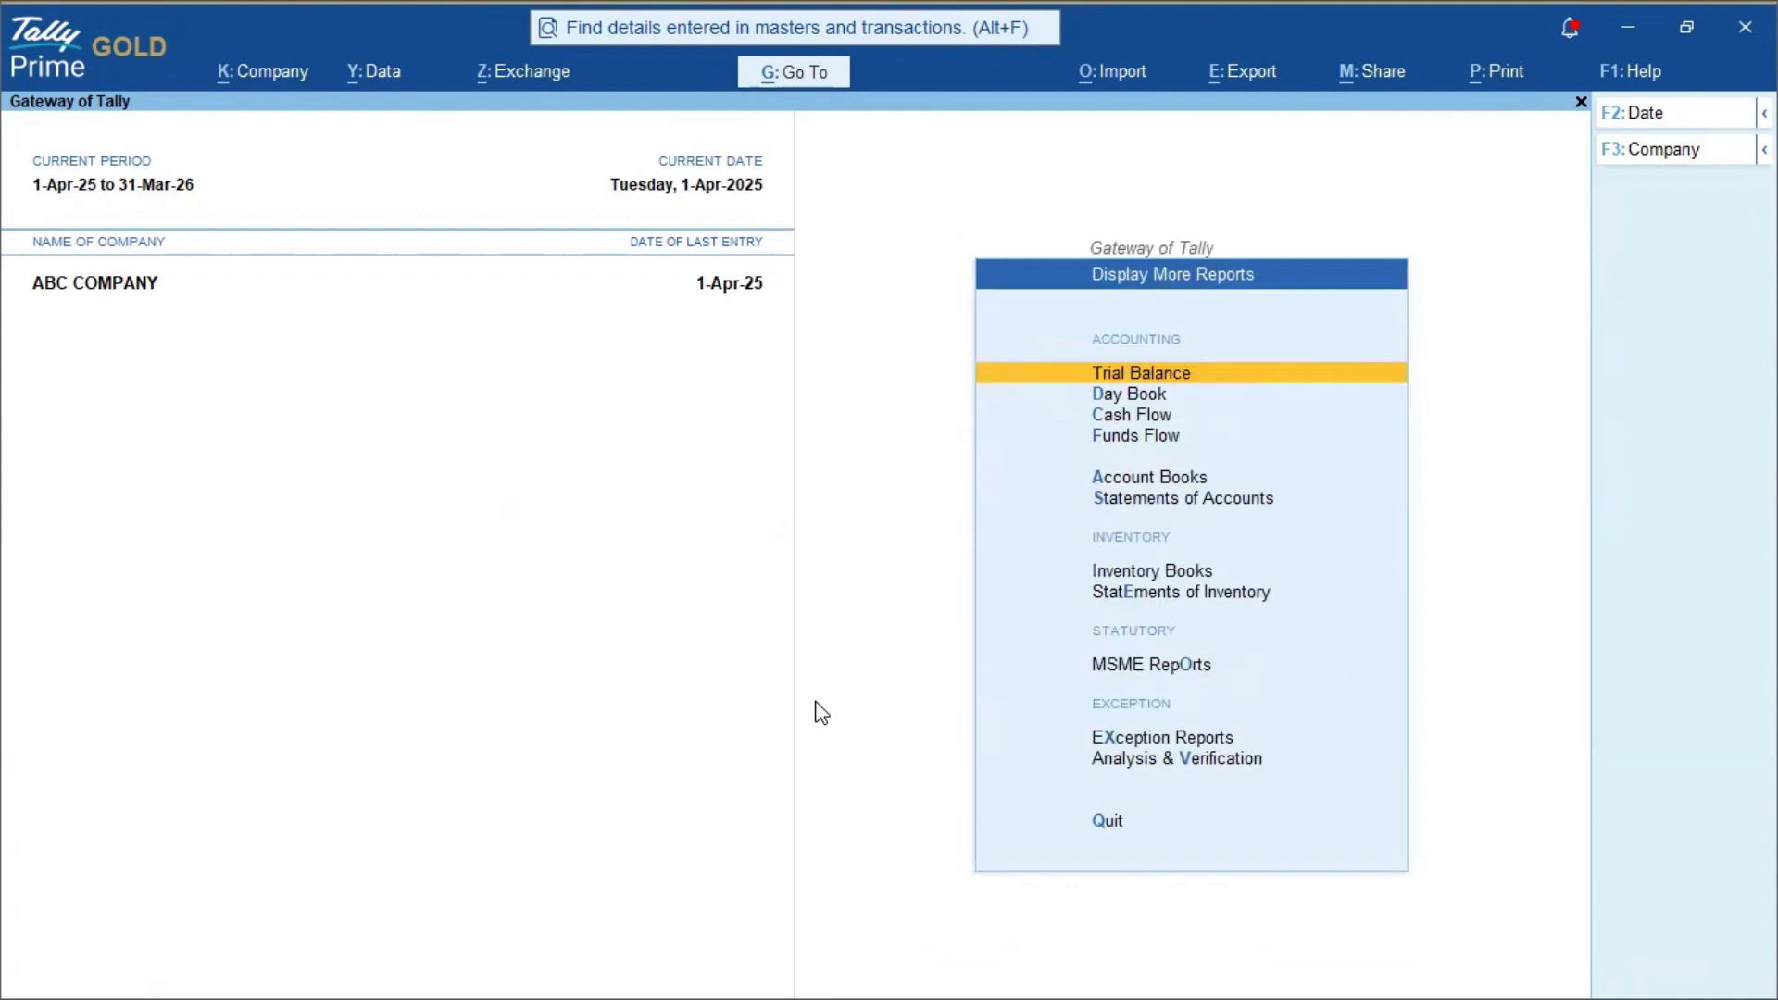
key(Return)
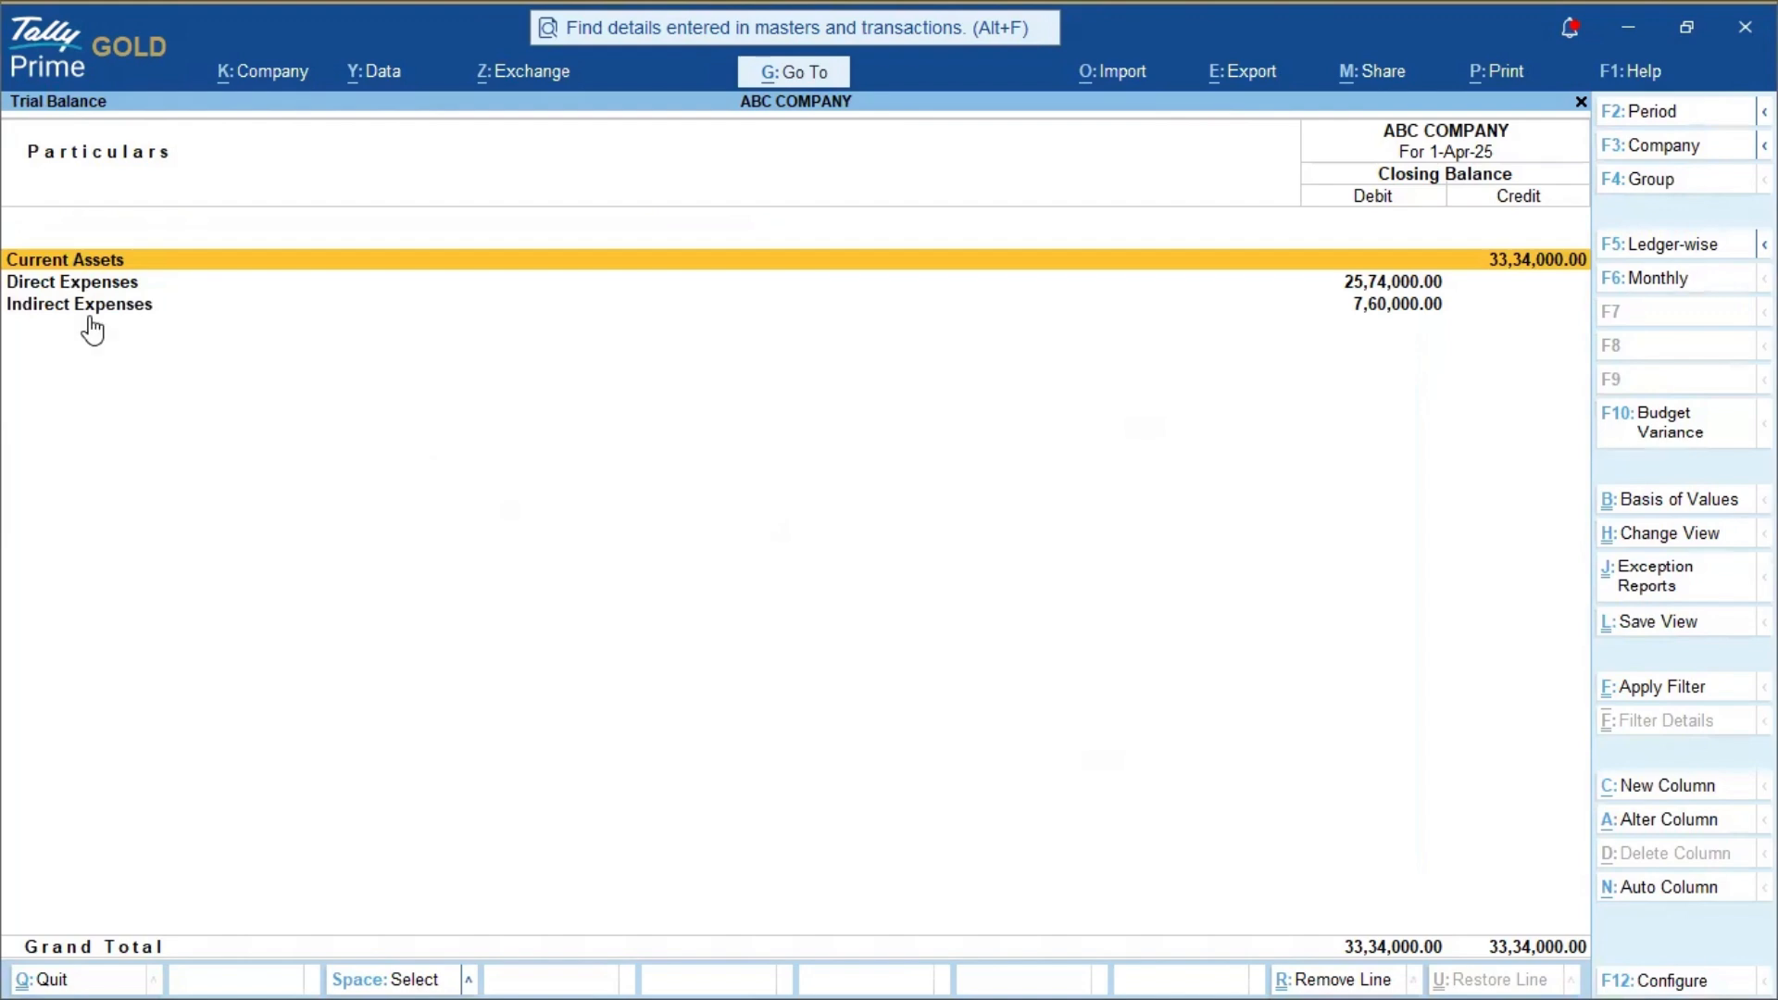
- Show the Trial Balance ledger-wise and add a budget variance analysis against FINANCIAL BUDGET 25-26
click(1699, 258)
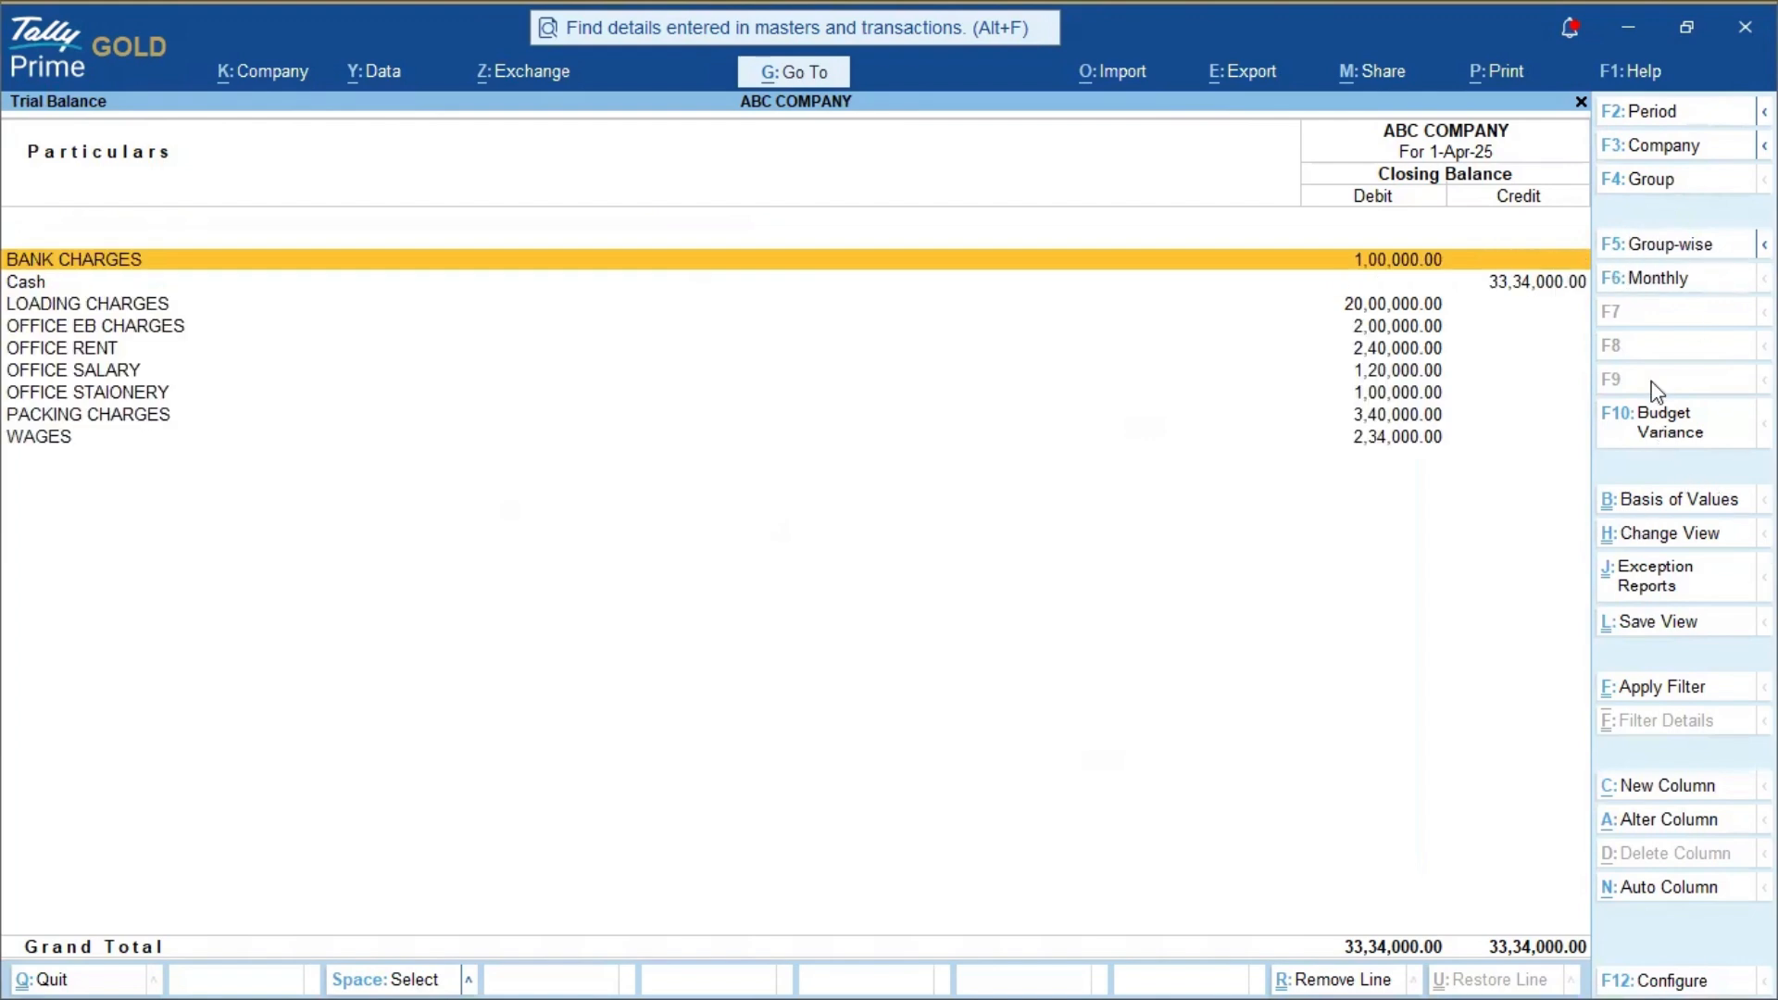
click(1636, 433)
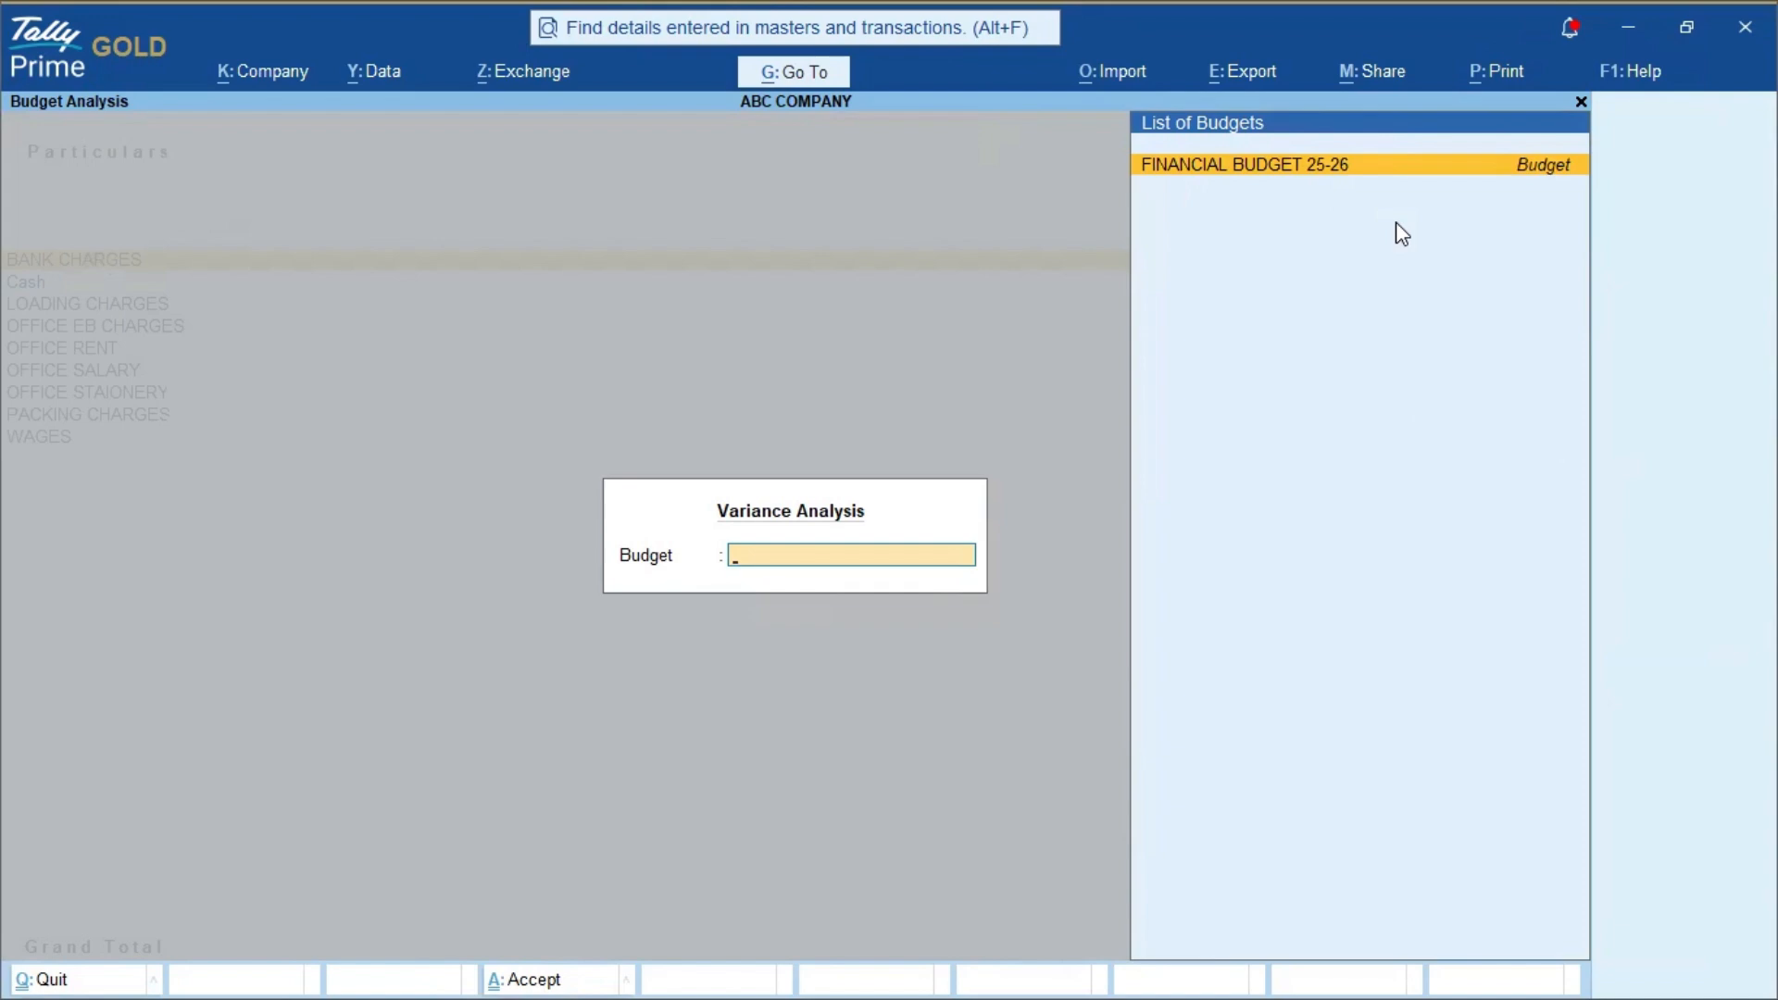
key(Return)
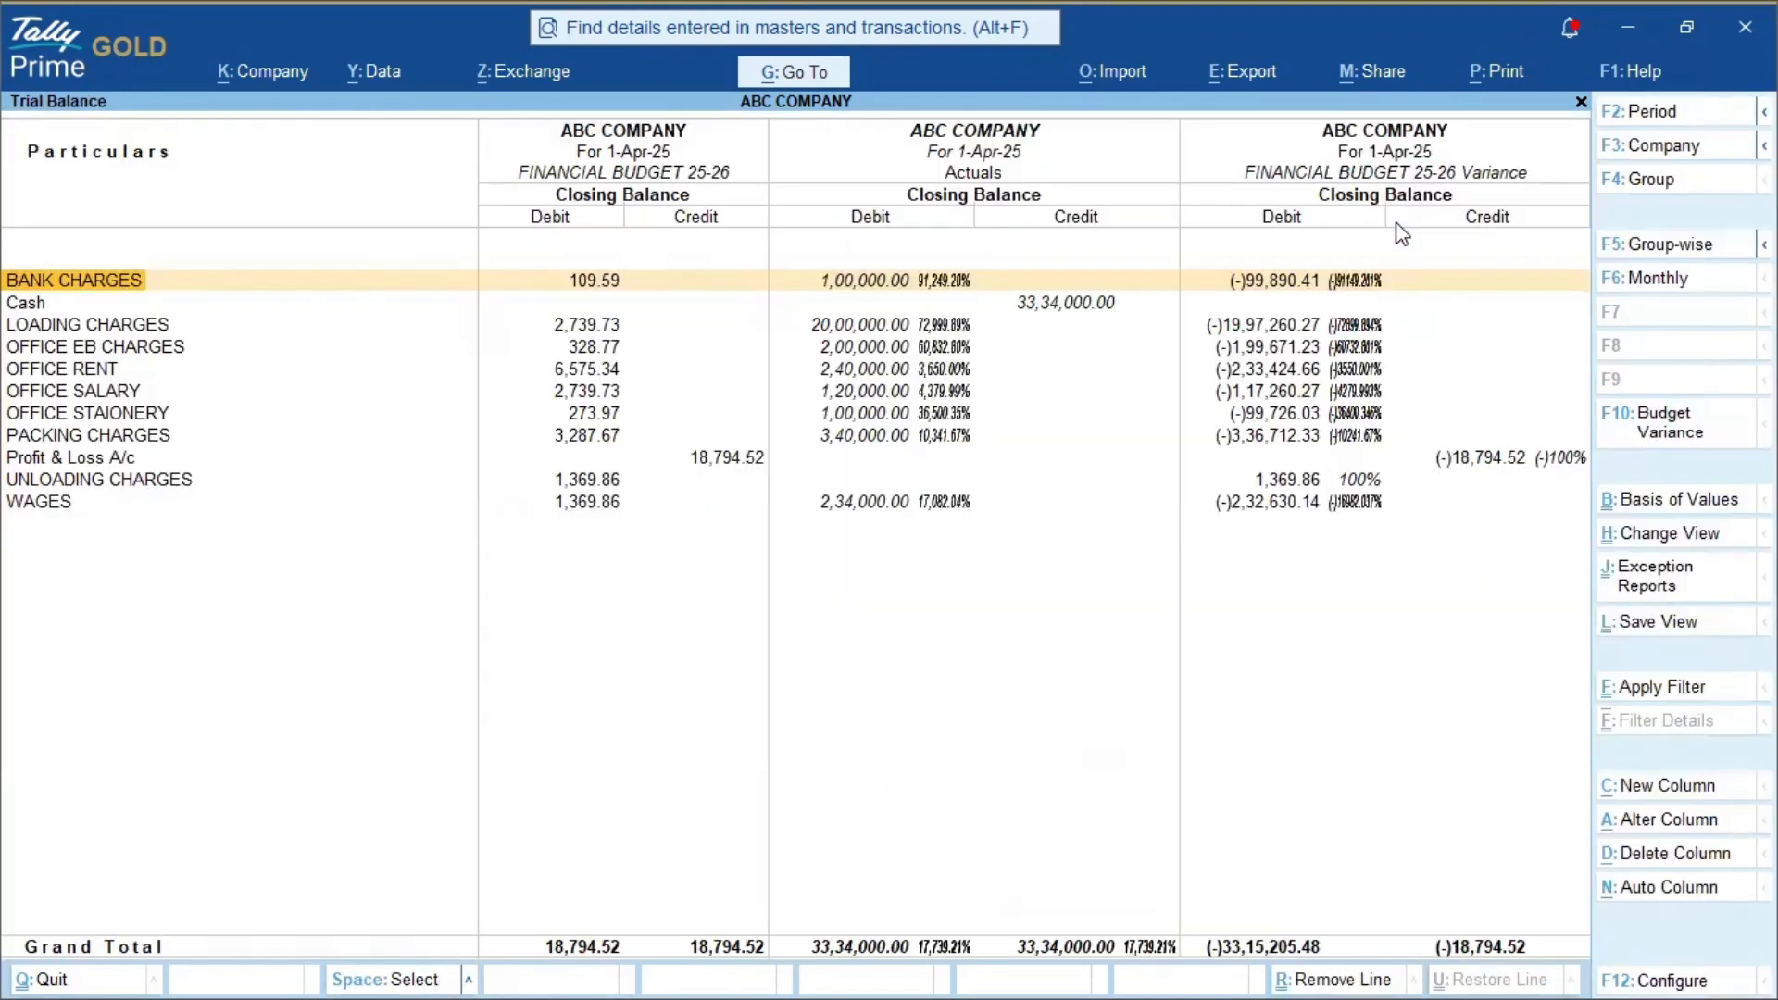
- Set the variance report's period from 1-4-2025 to 31-3-26
key(F2)
key(Return)
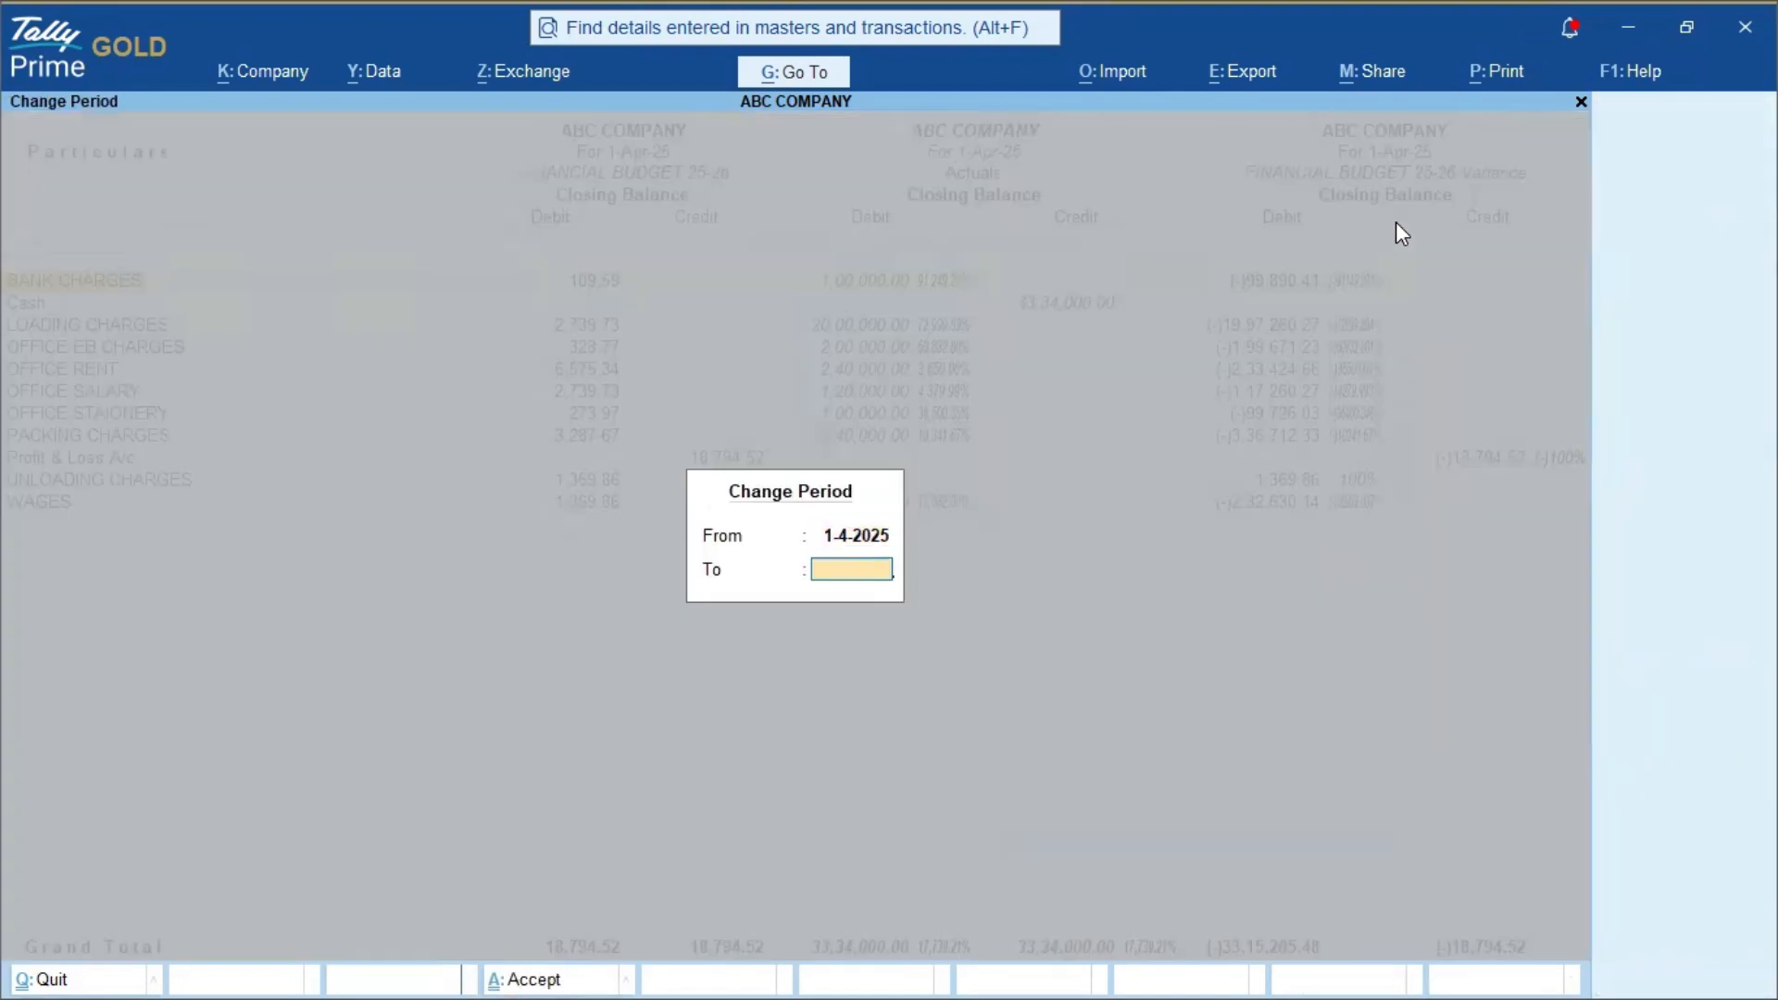
text(31-3-26)
key(Return)
- Compare the budgeted, actual and variance figures for BANK CHARGES in the Trial Balance
key(Down)
key(Down)
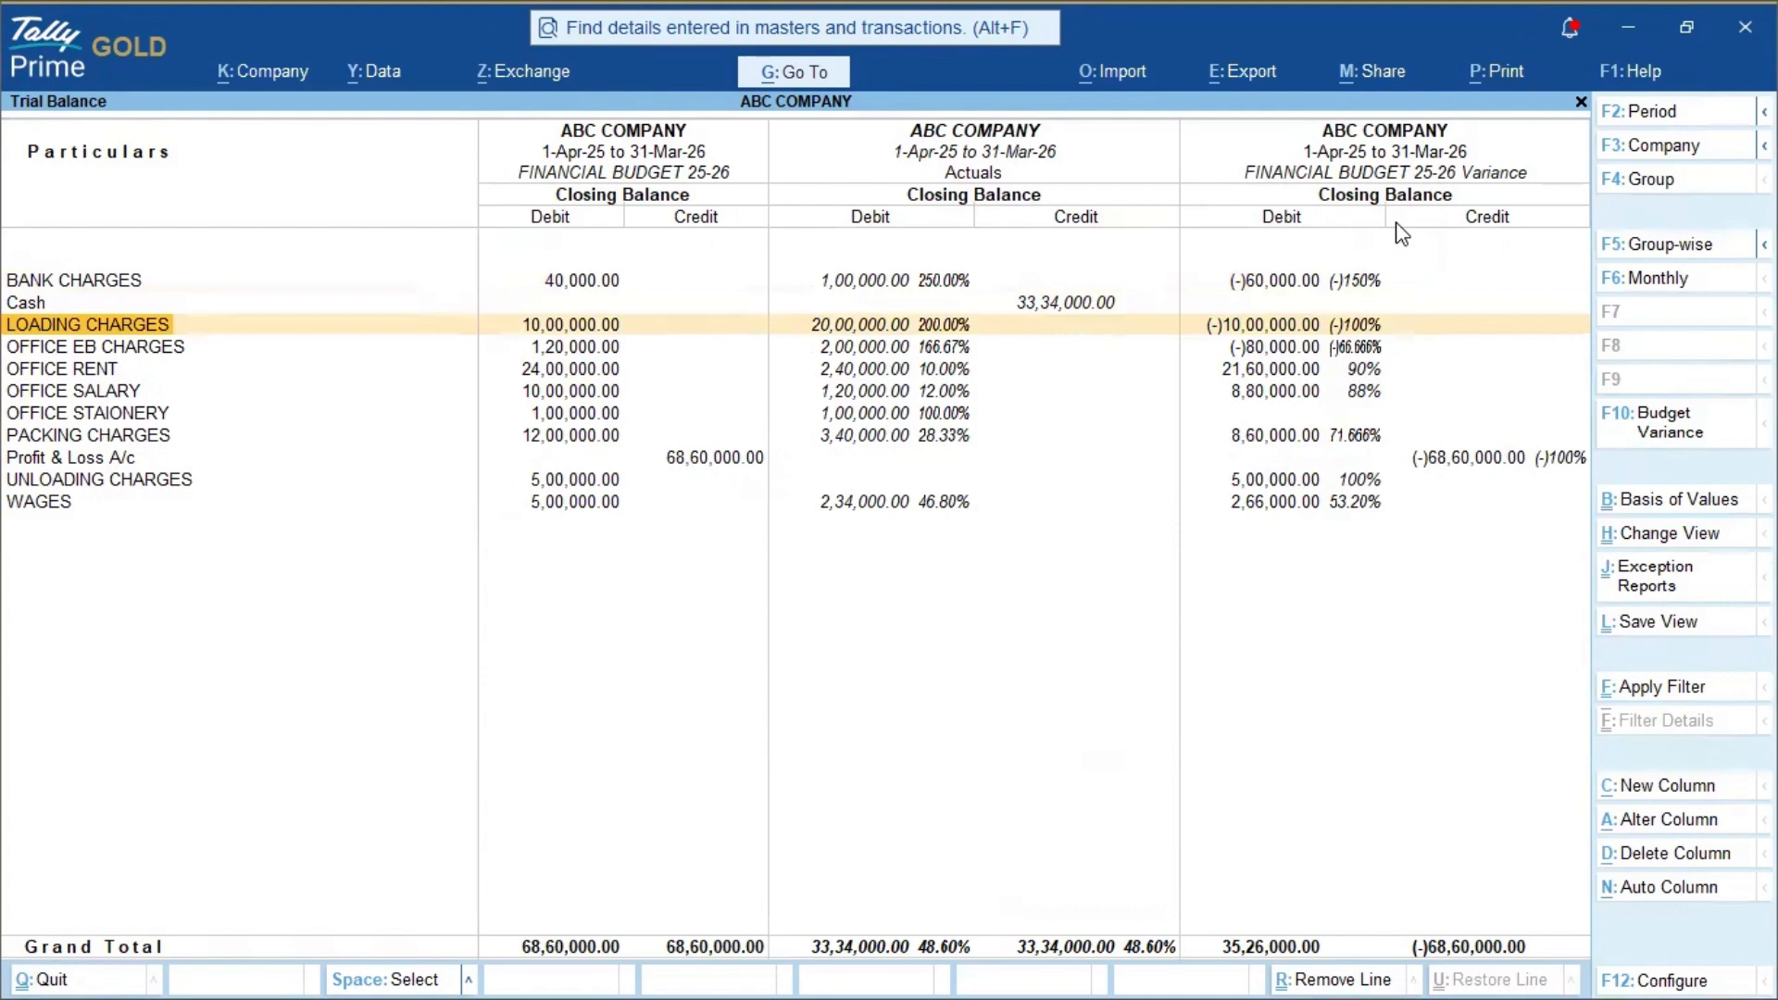
key(Up)
key(Up)
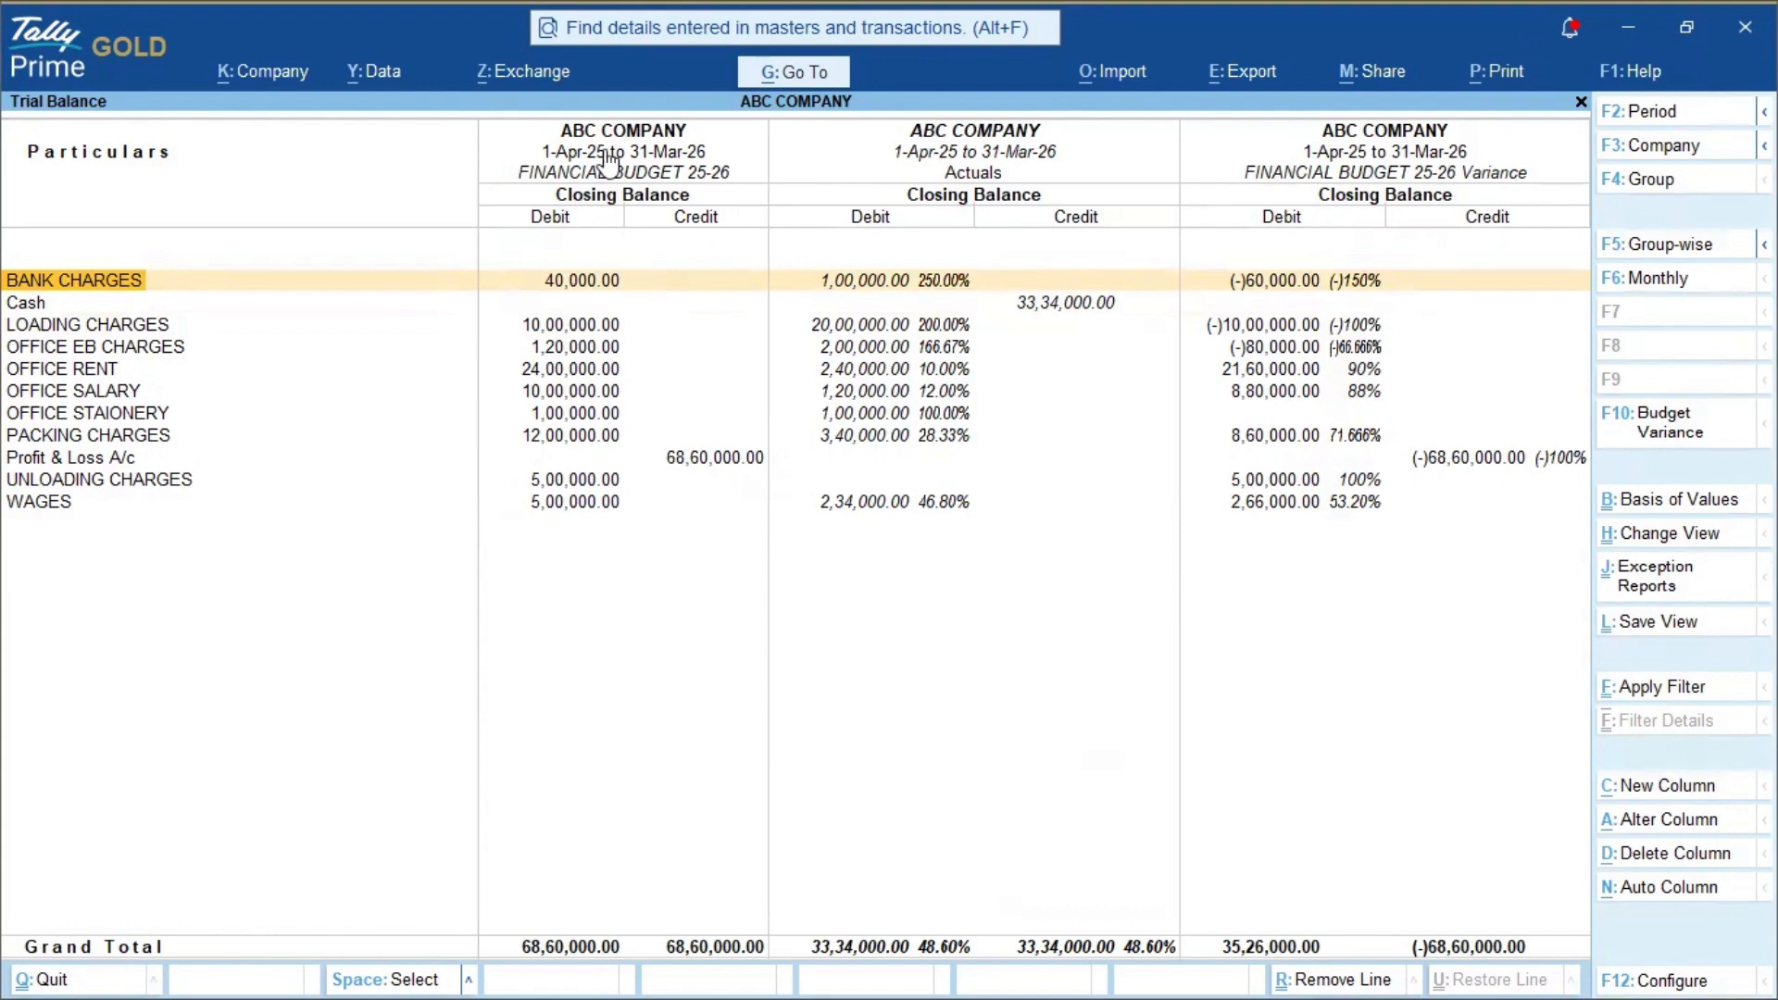
key(space)
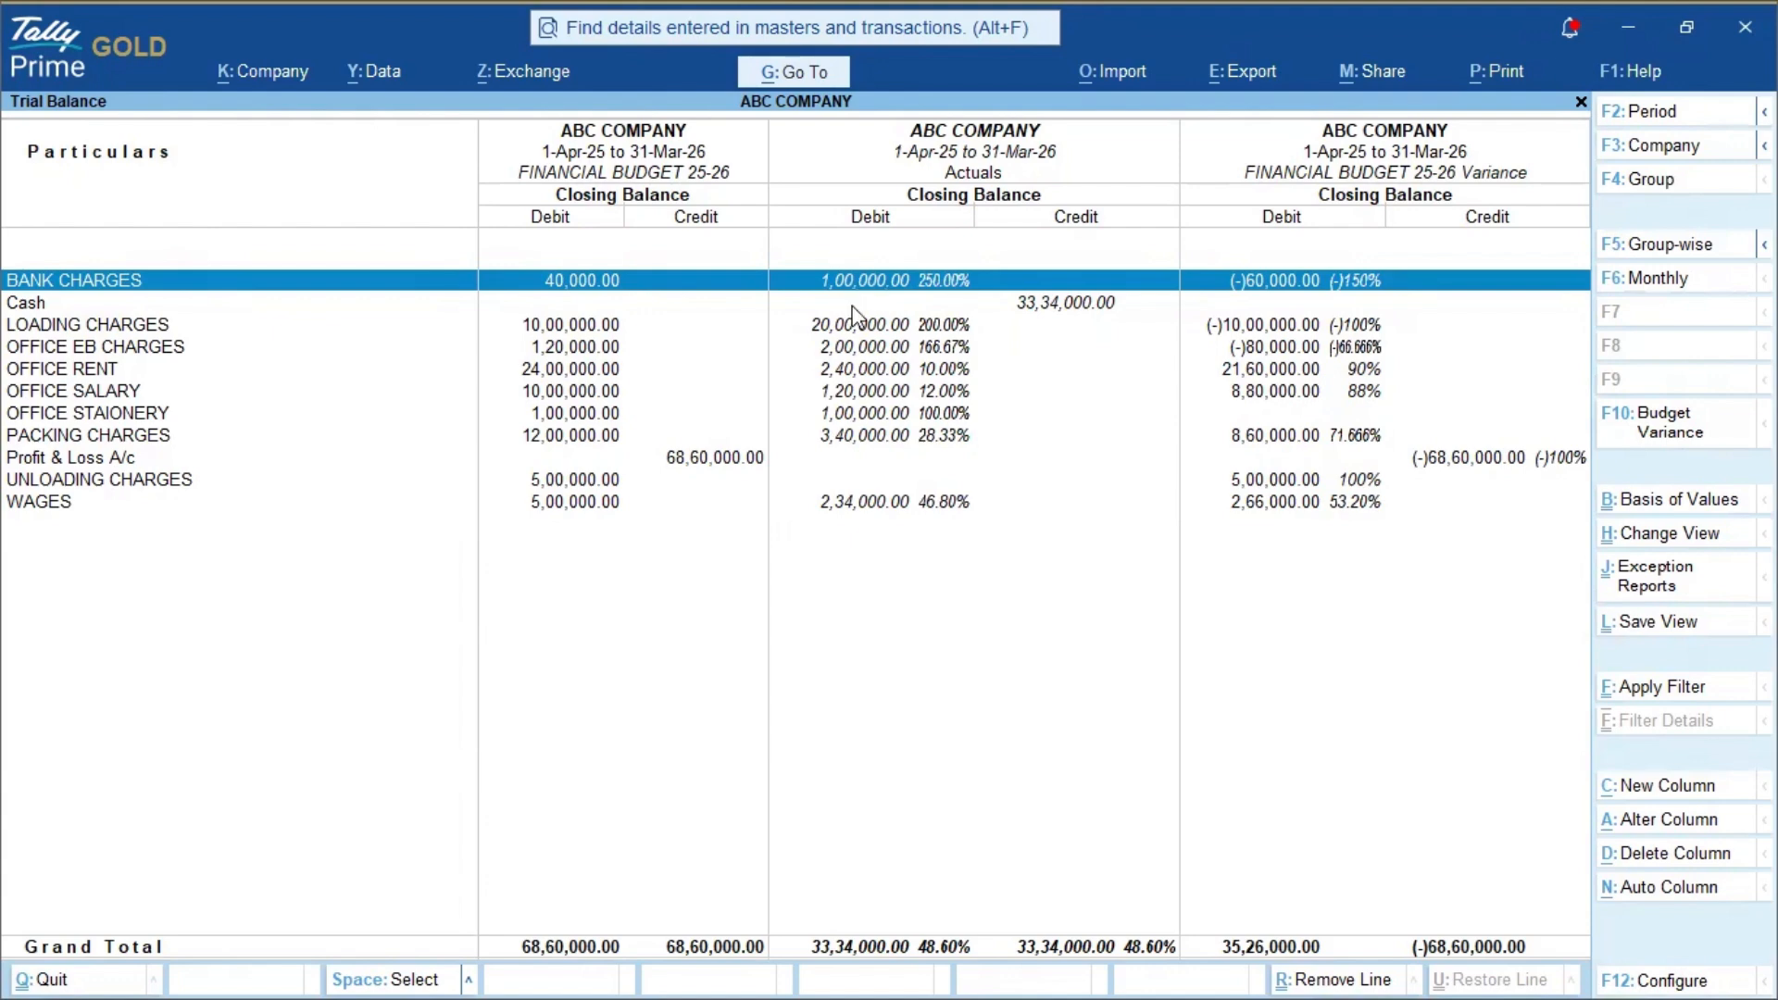
click(935, 287)
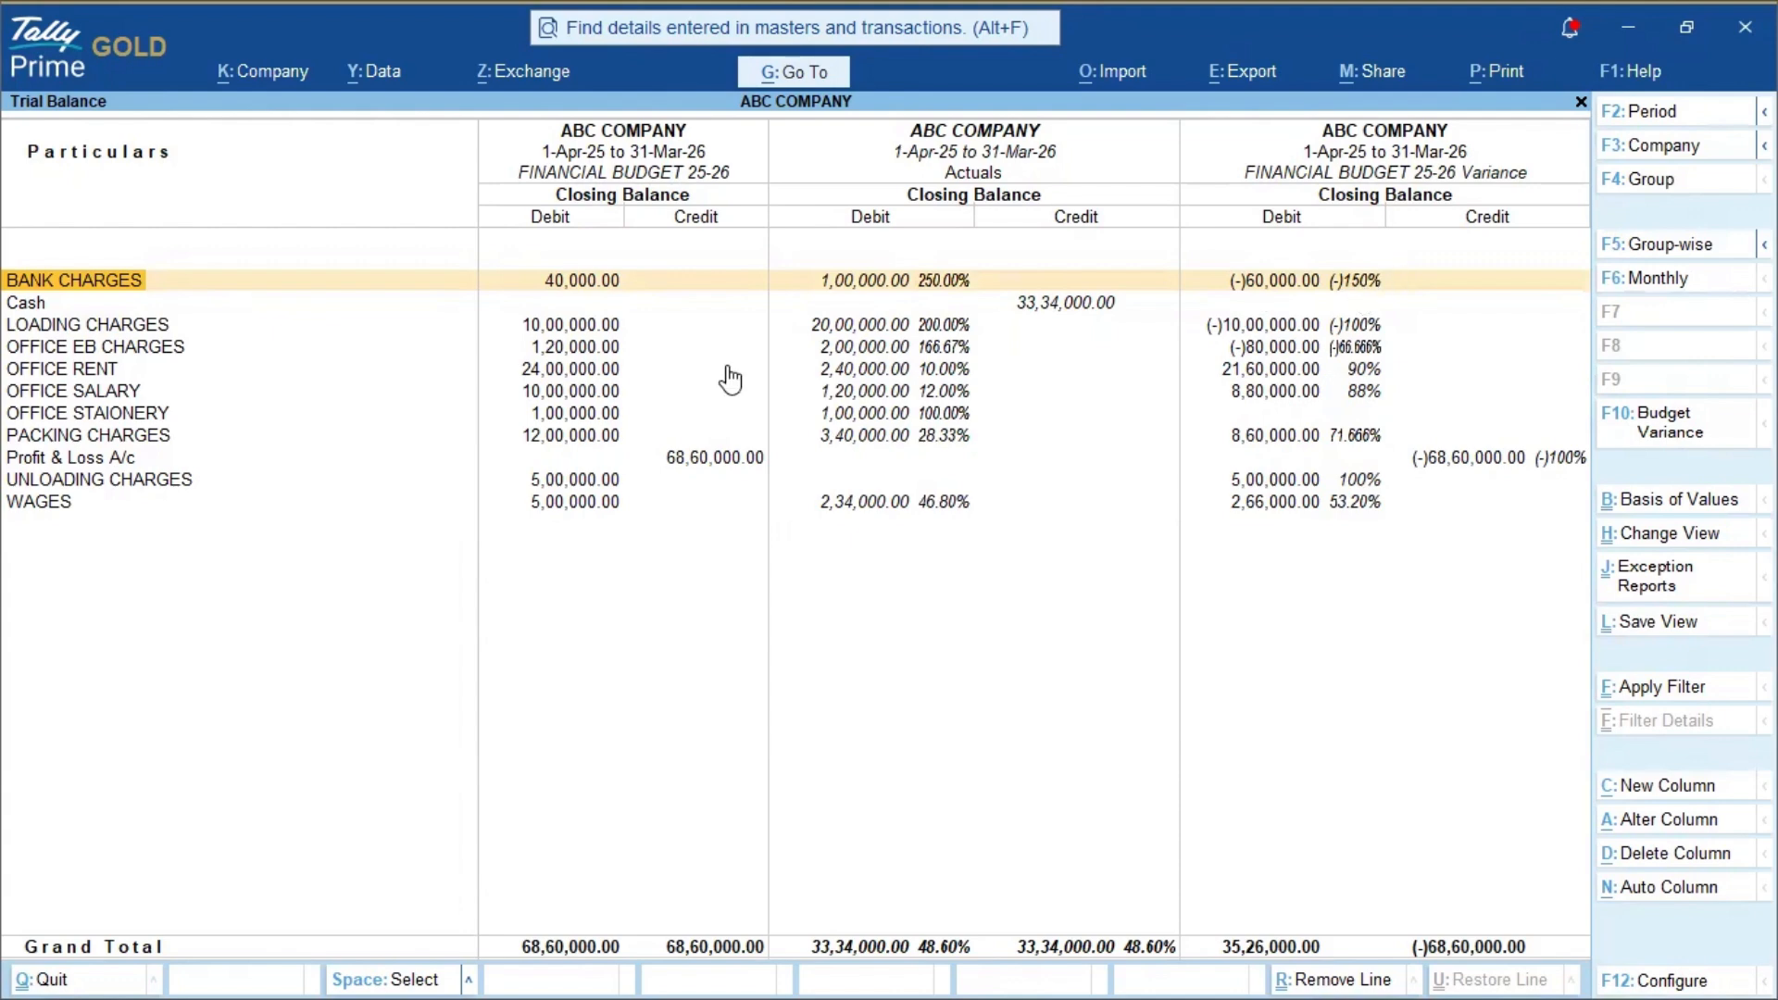
- Examine the budget, actuals and variance for LOADING CHARGES and OFFICE RENT, then check the remaining ledgers down to WAGES
key(Down)
key(Down)
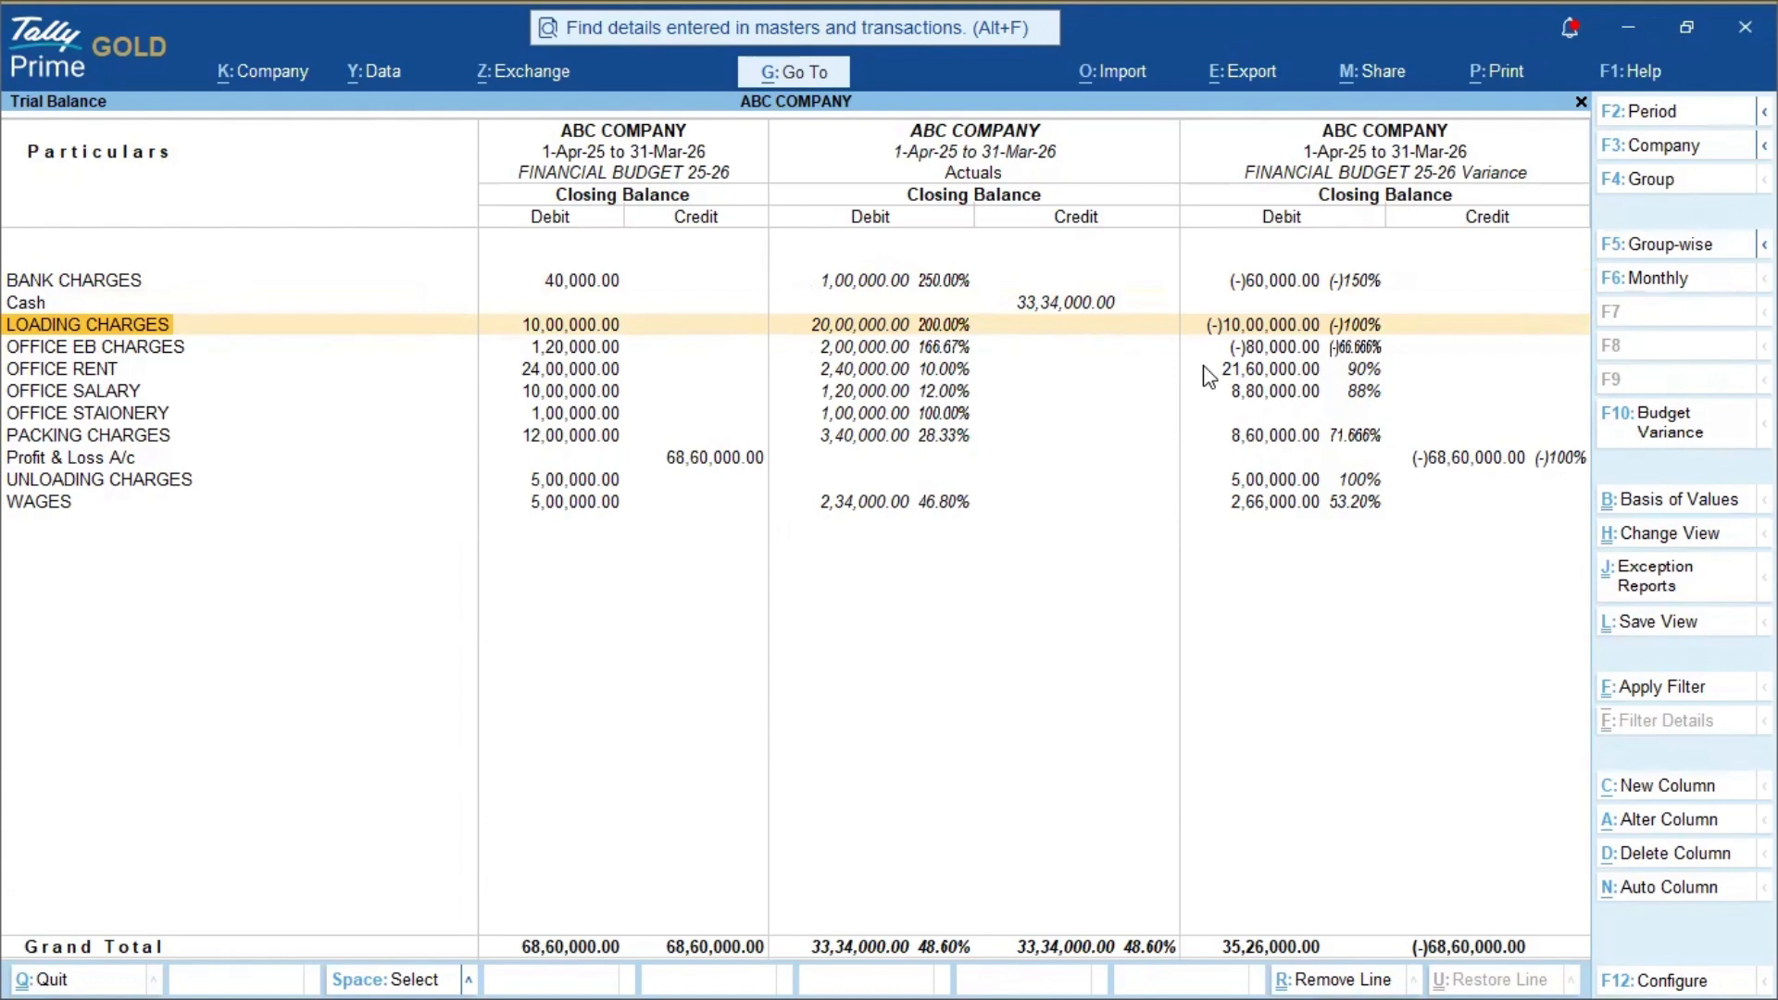
key(Right)
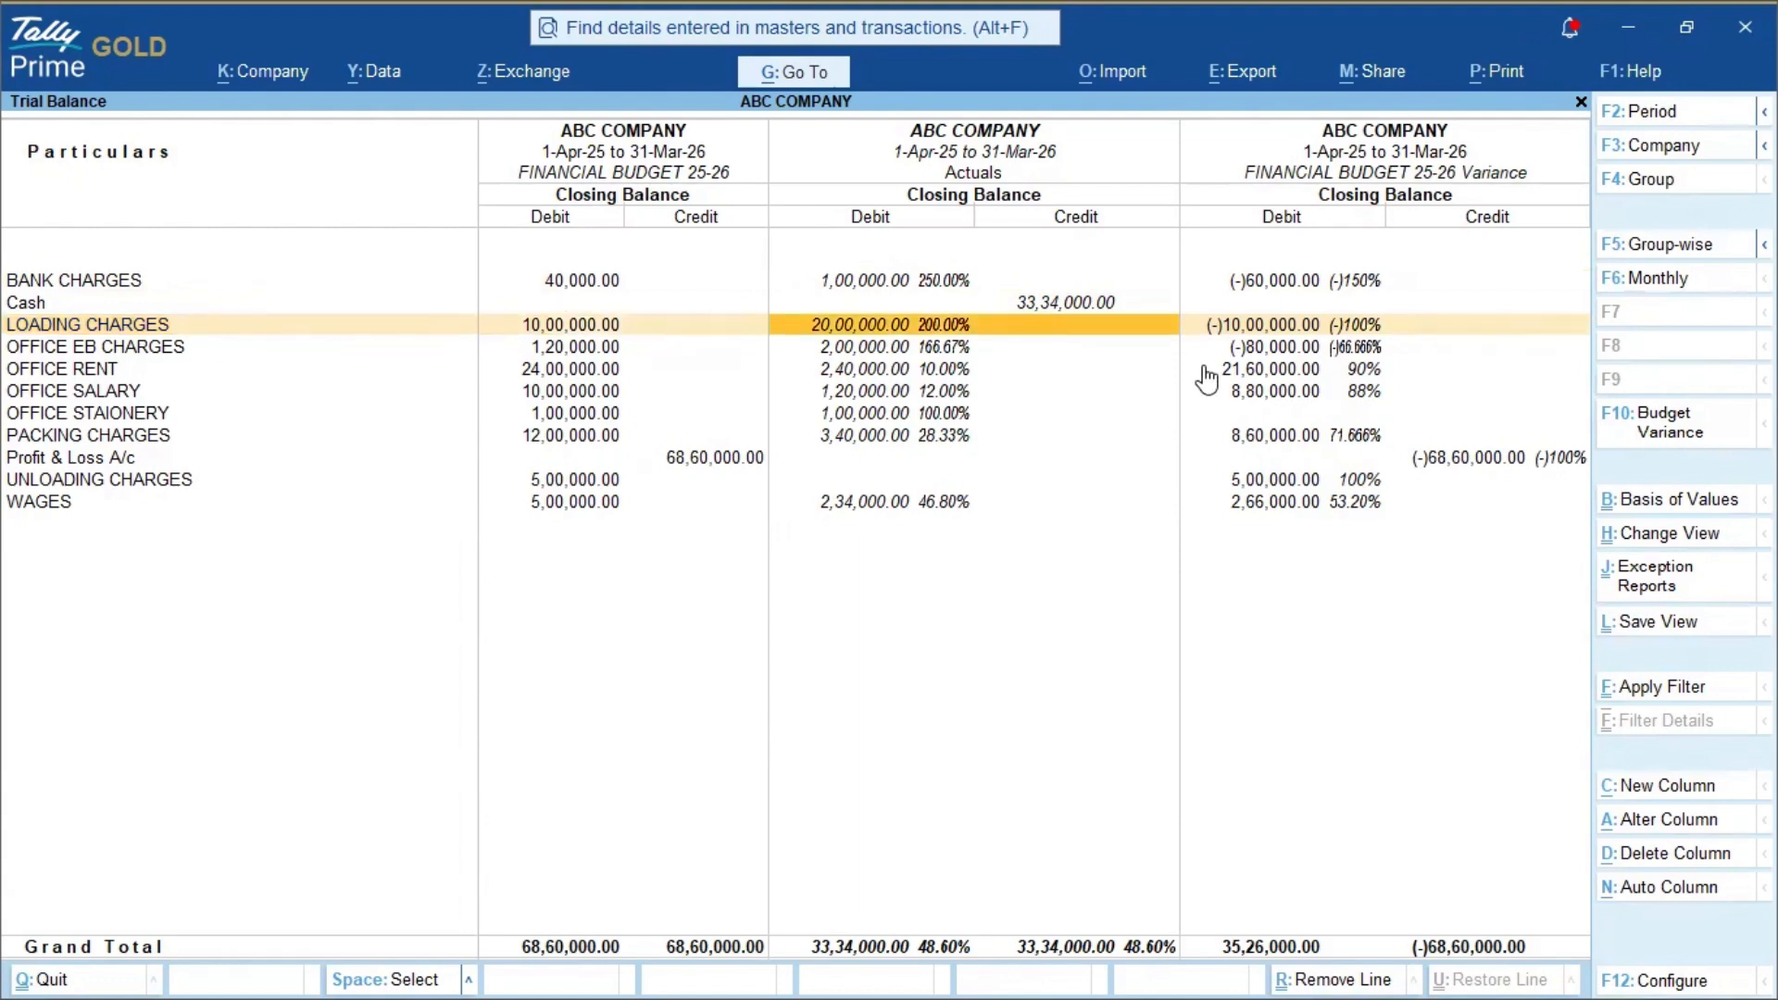
click(597, 372)
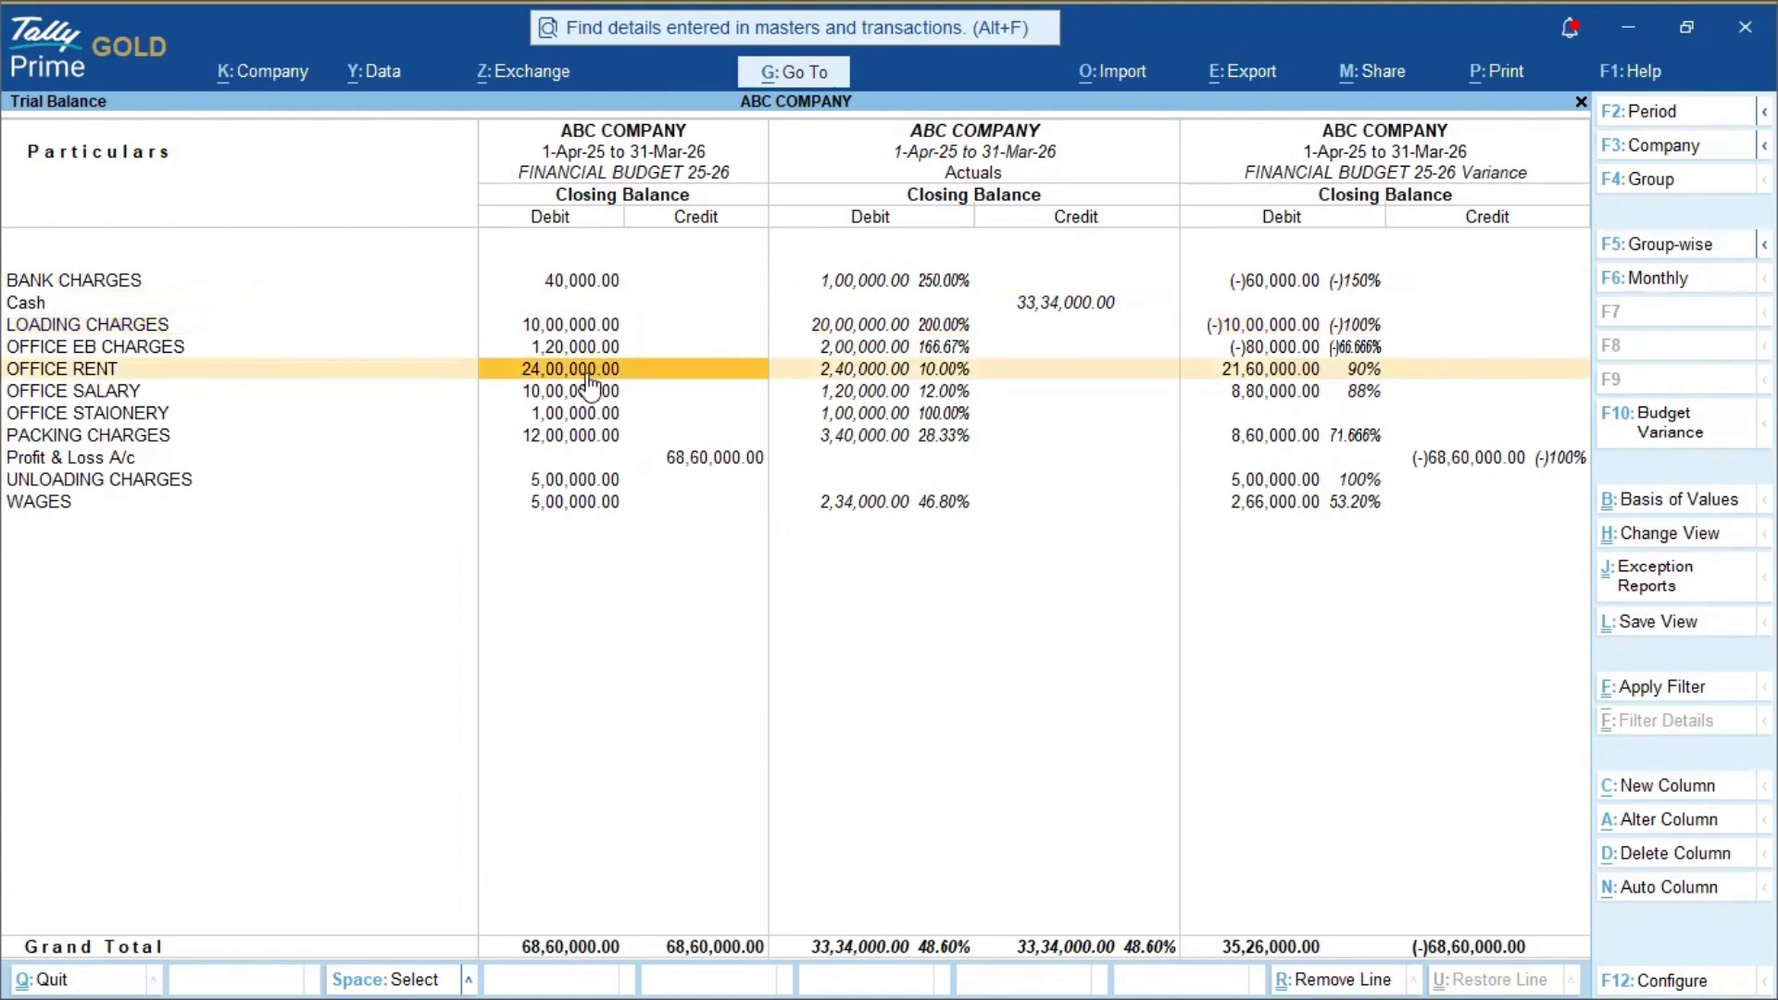
click(896, 372)
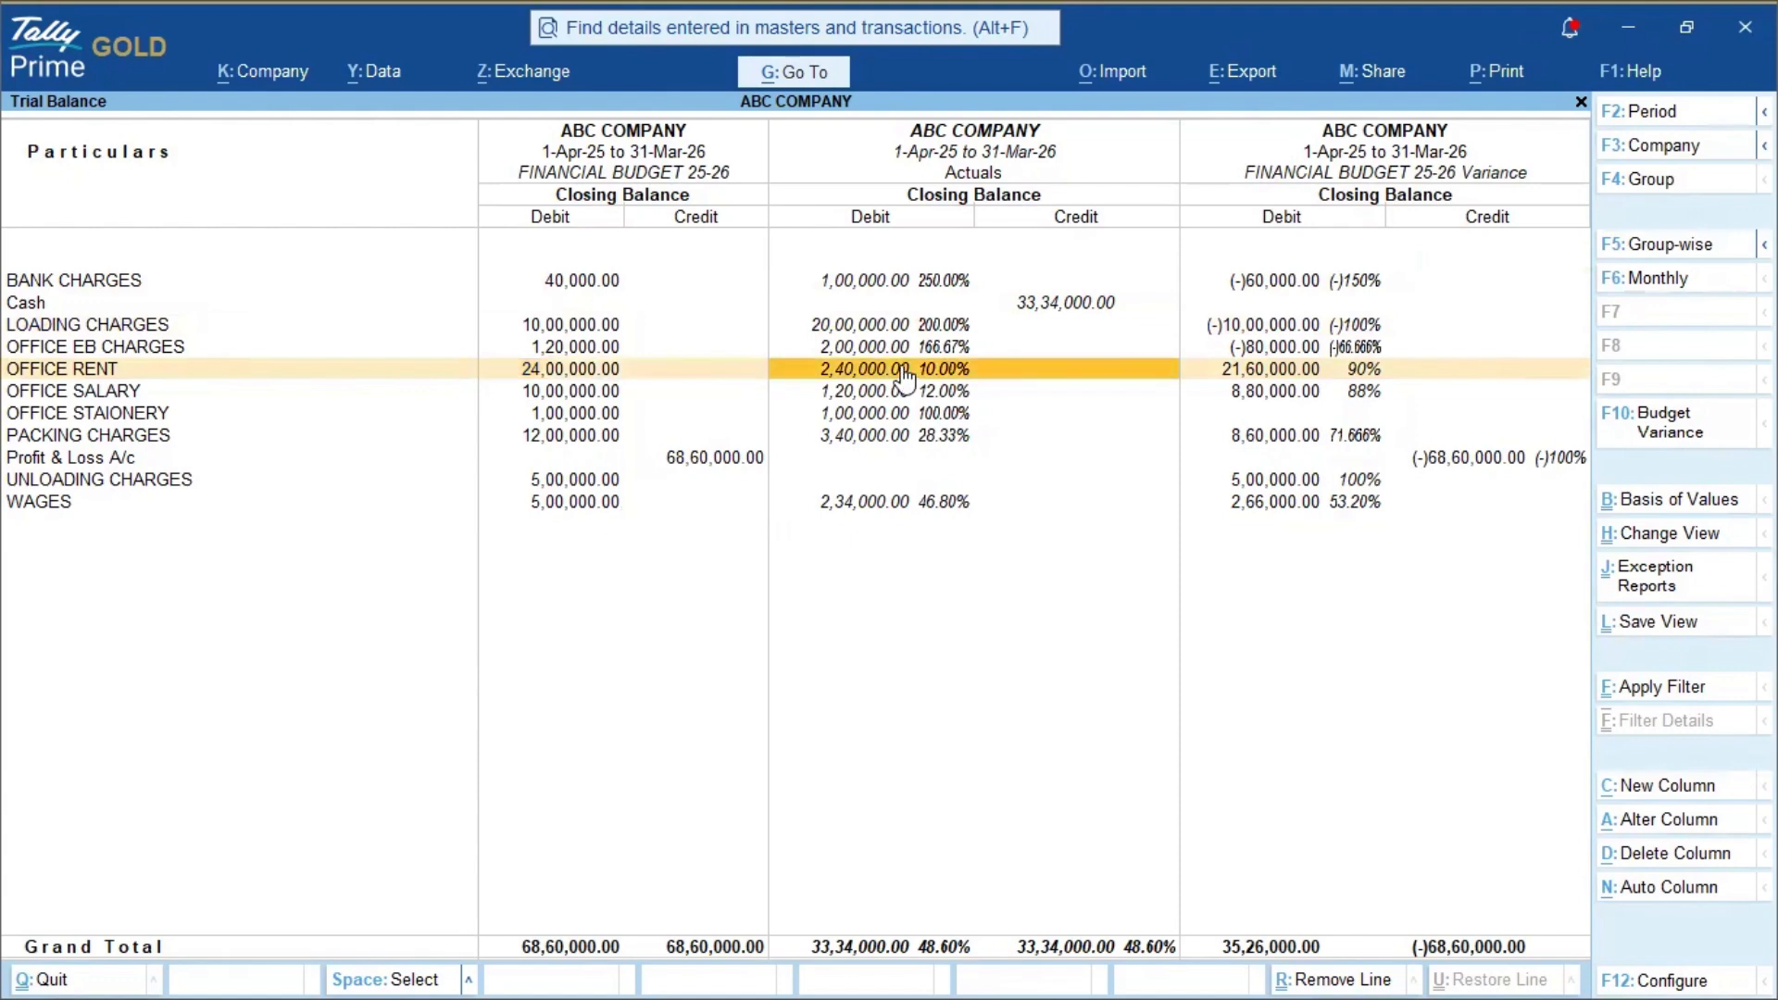
click(1309, 372)
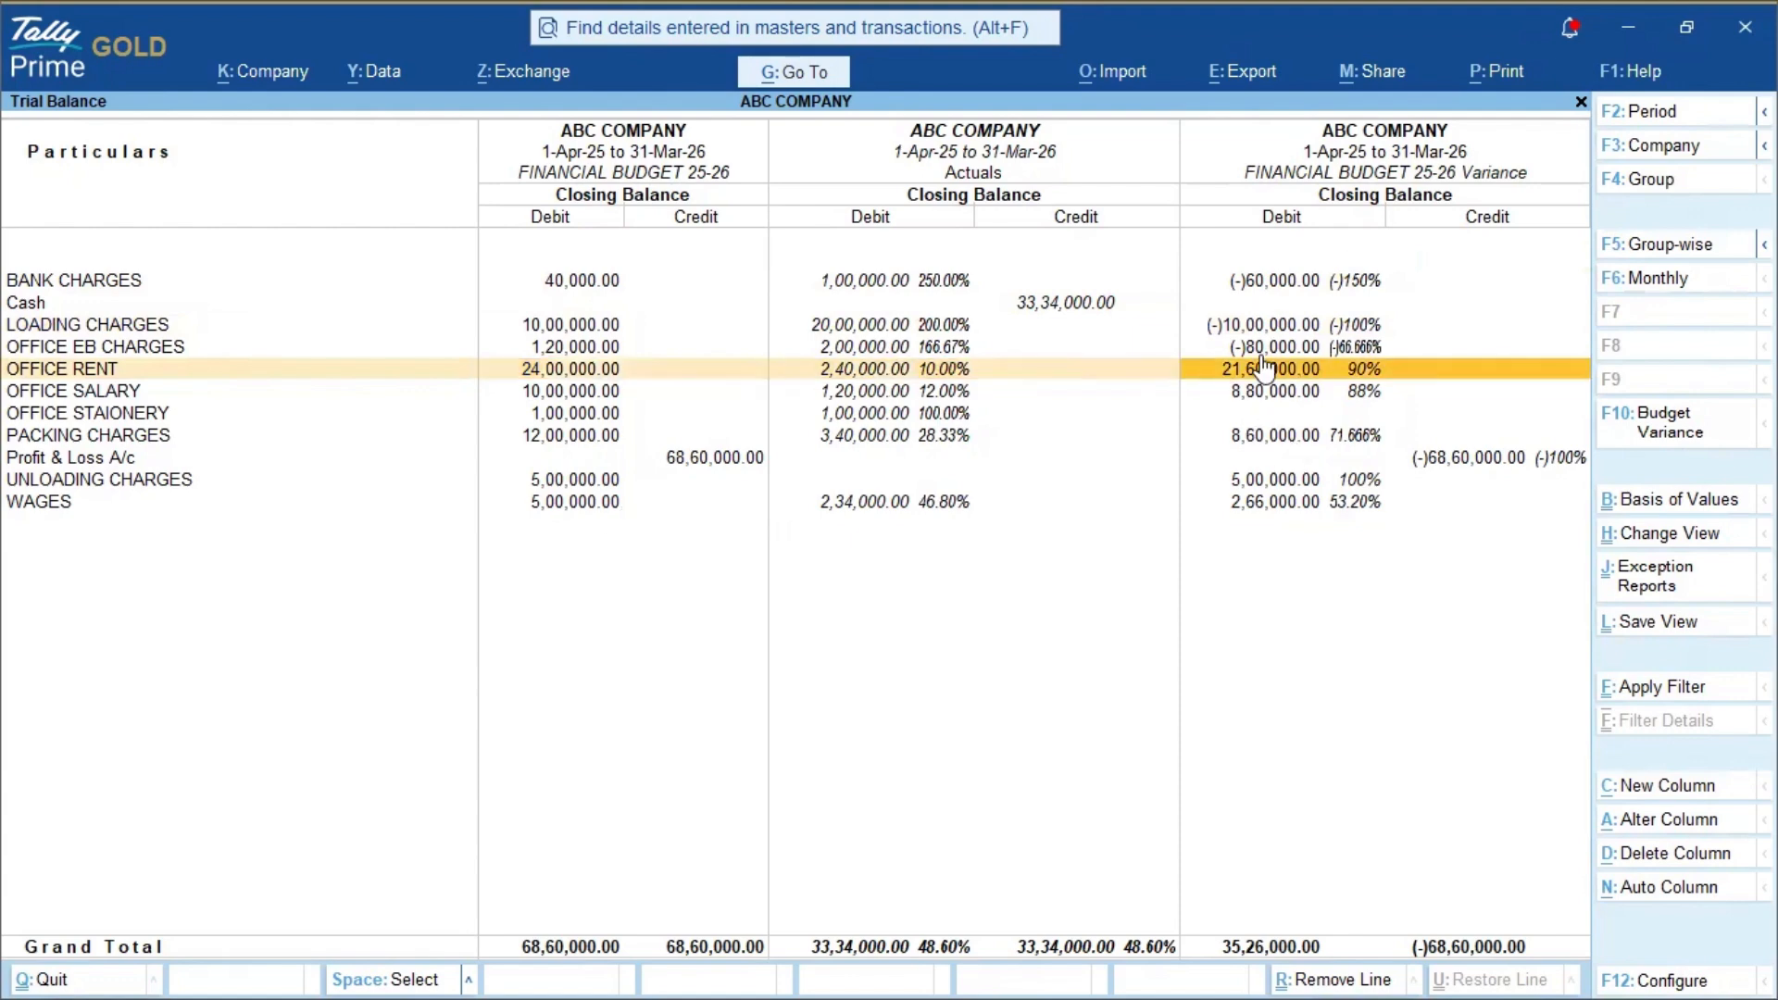
click(854, 419)
key(Down)
key(Down)
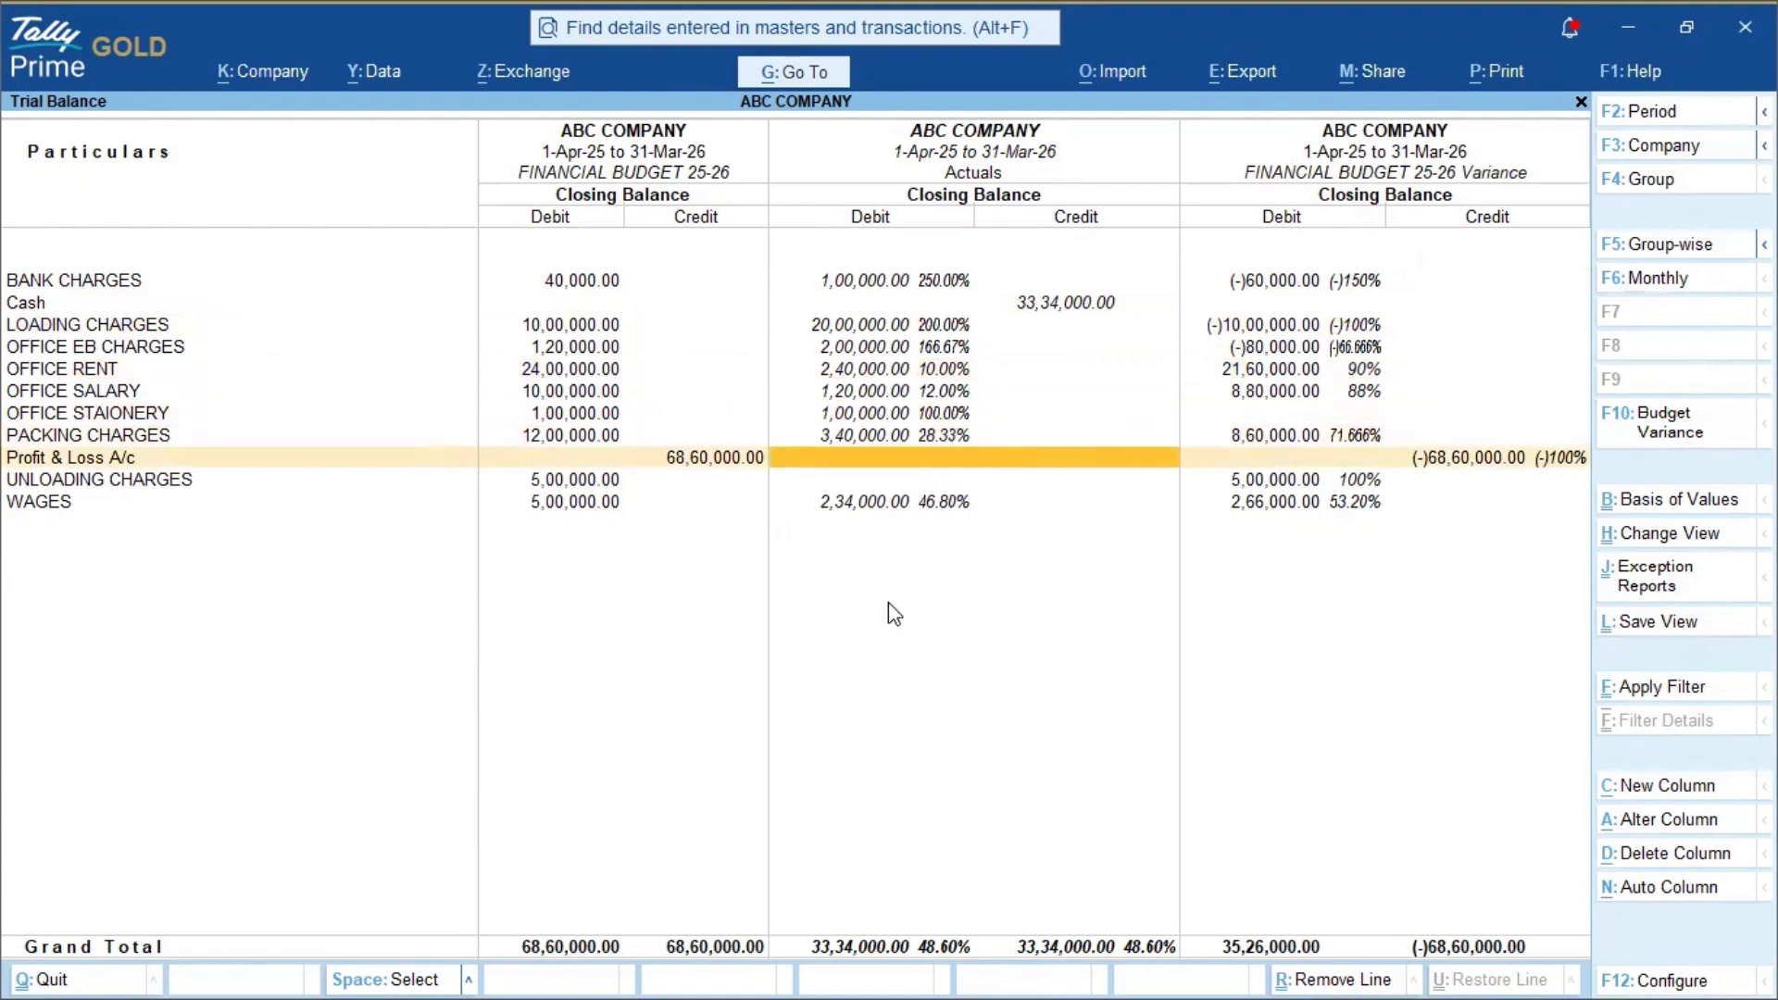
key(Down)
key(Down)
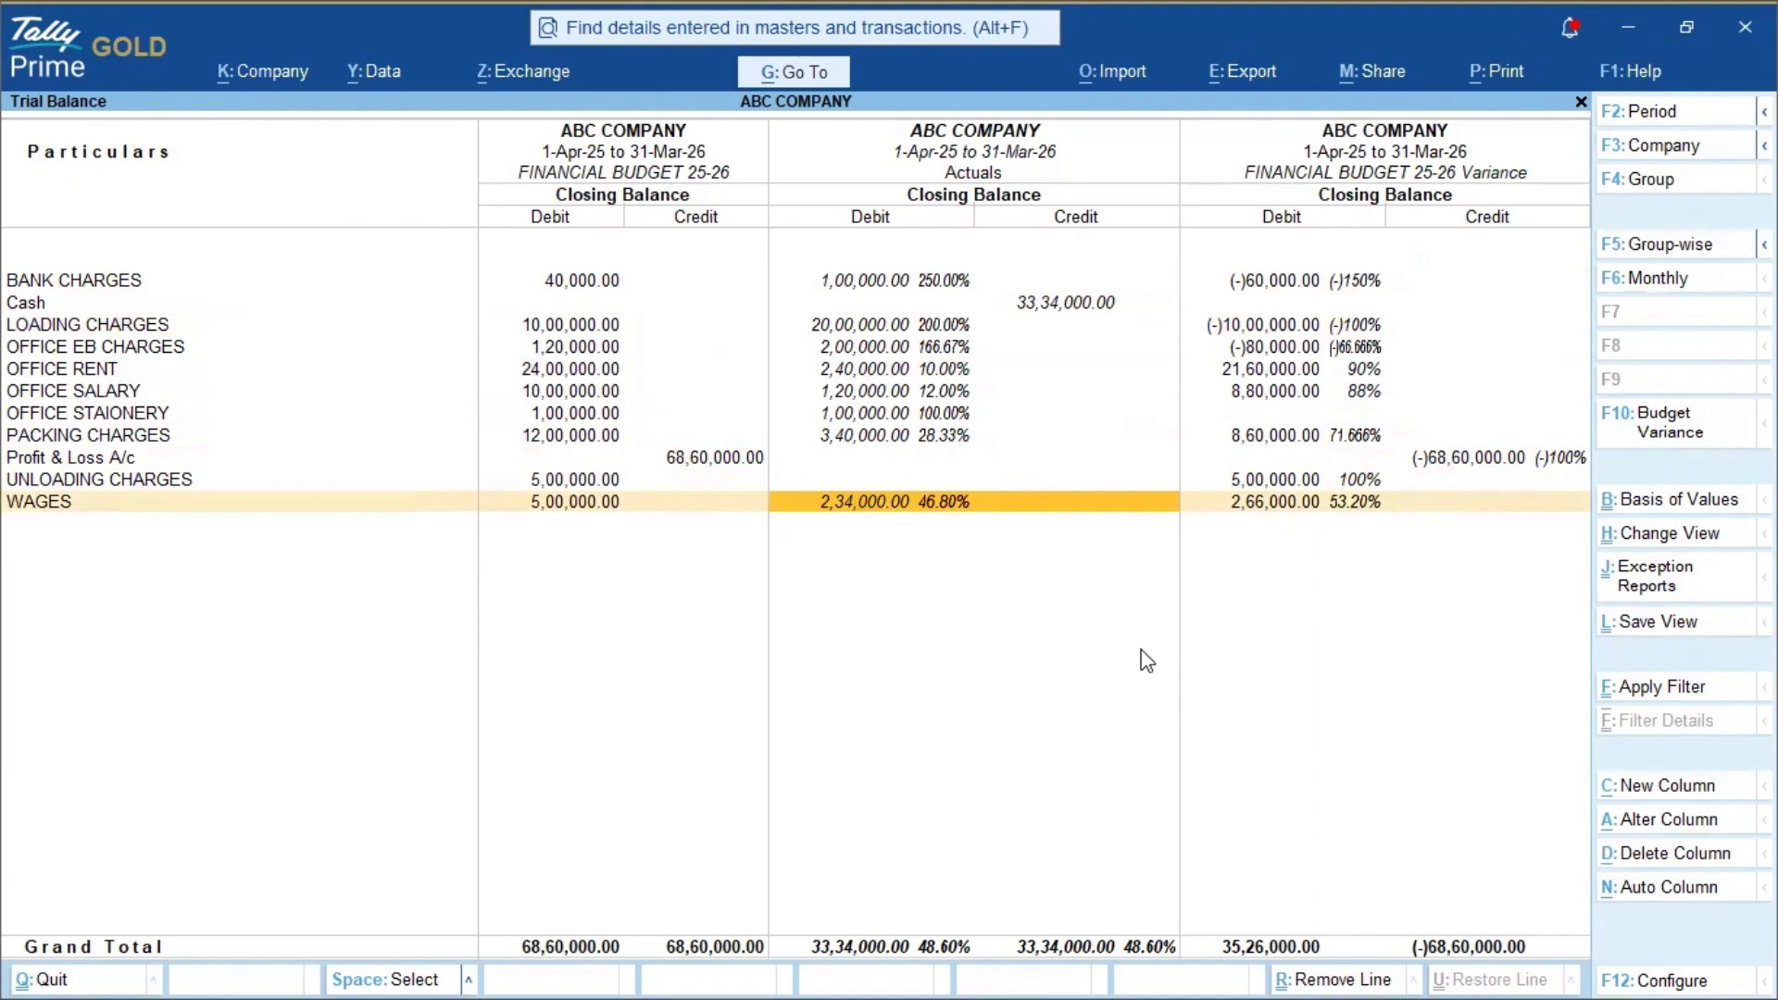
- Show the Trial Balance group-wise and compare the budget, actuals and variance for Direct Expenses and Indirect Expenses
click(1681, 248)
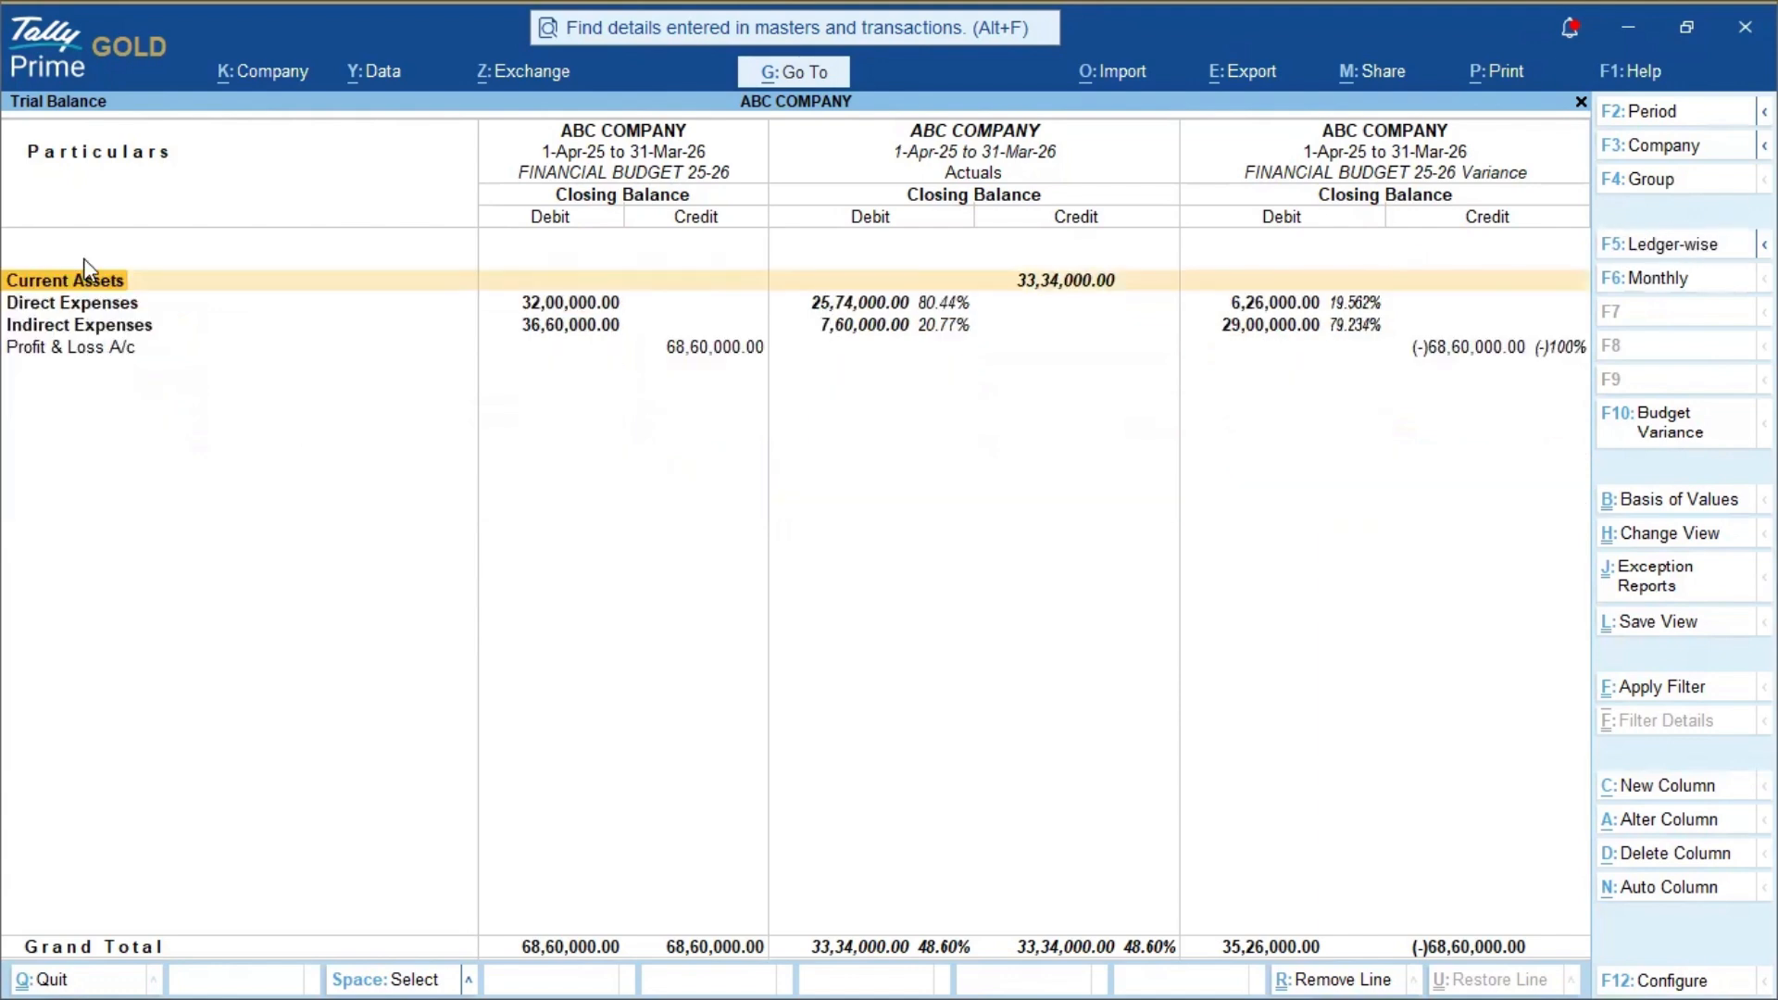
click(571, 309)
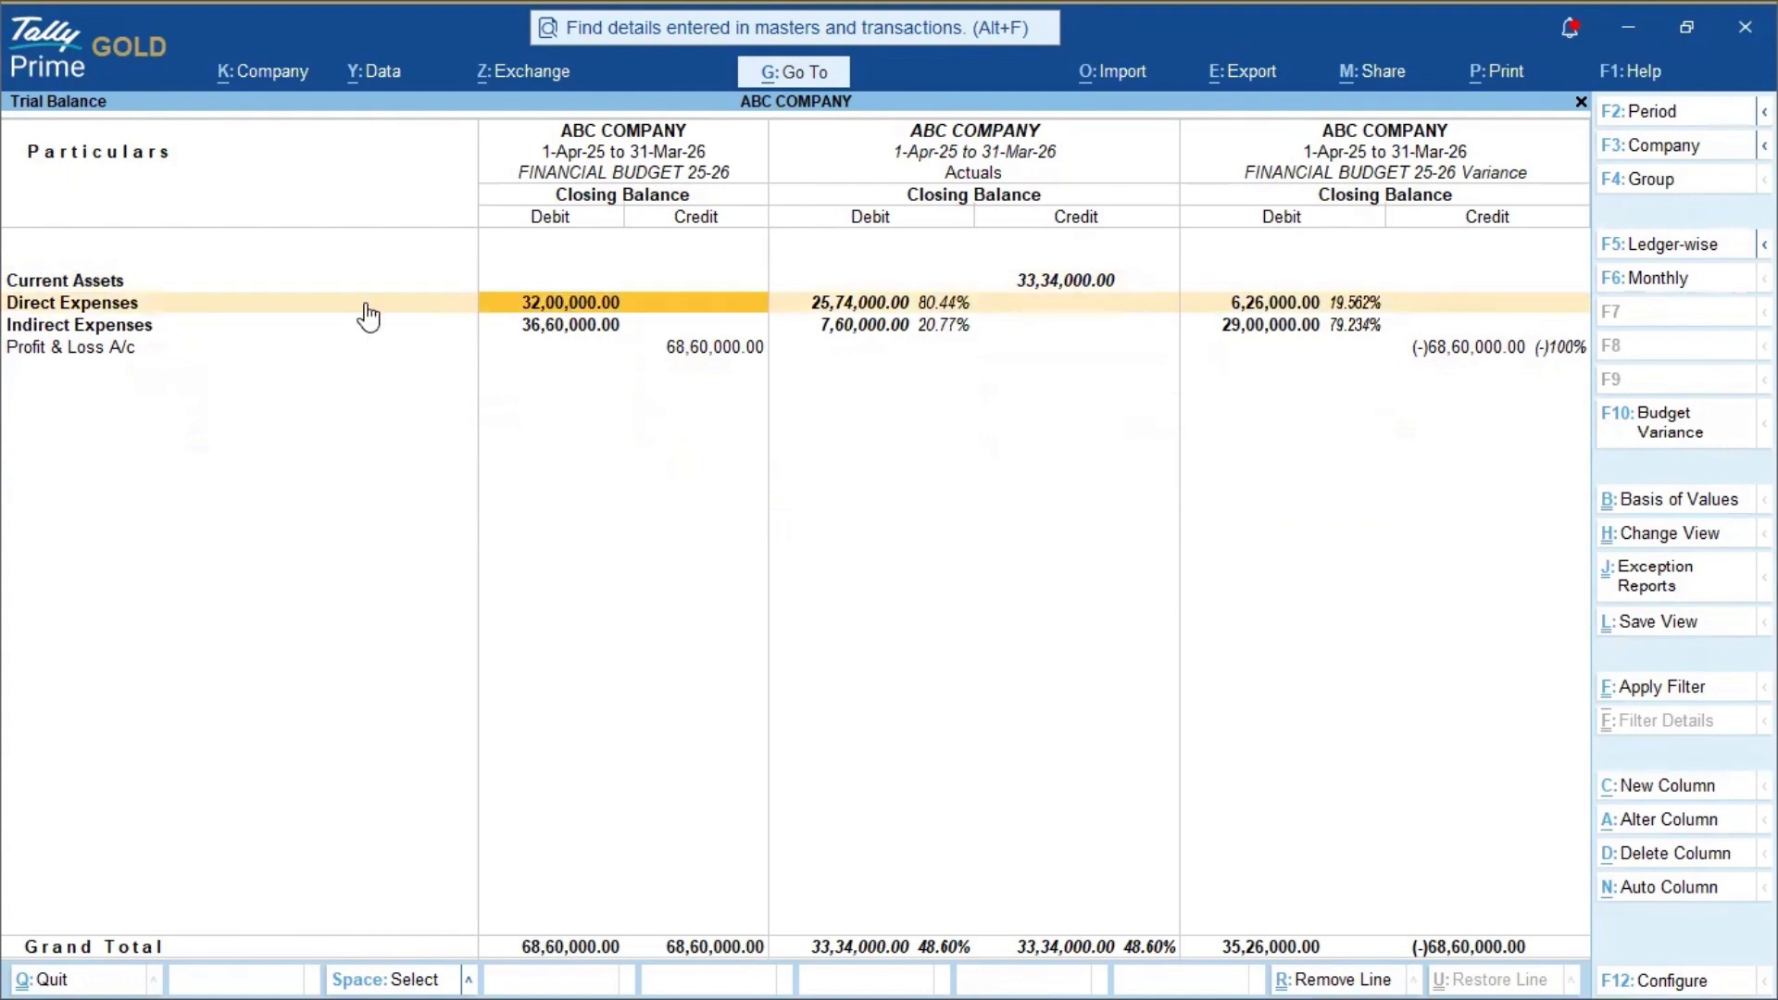
click(560, 332)
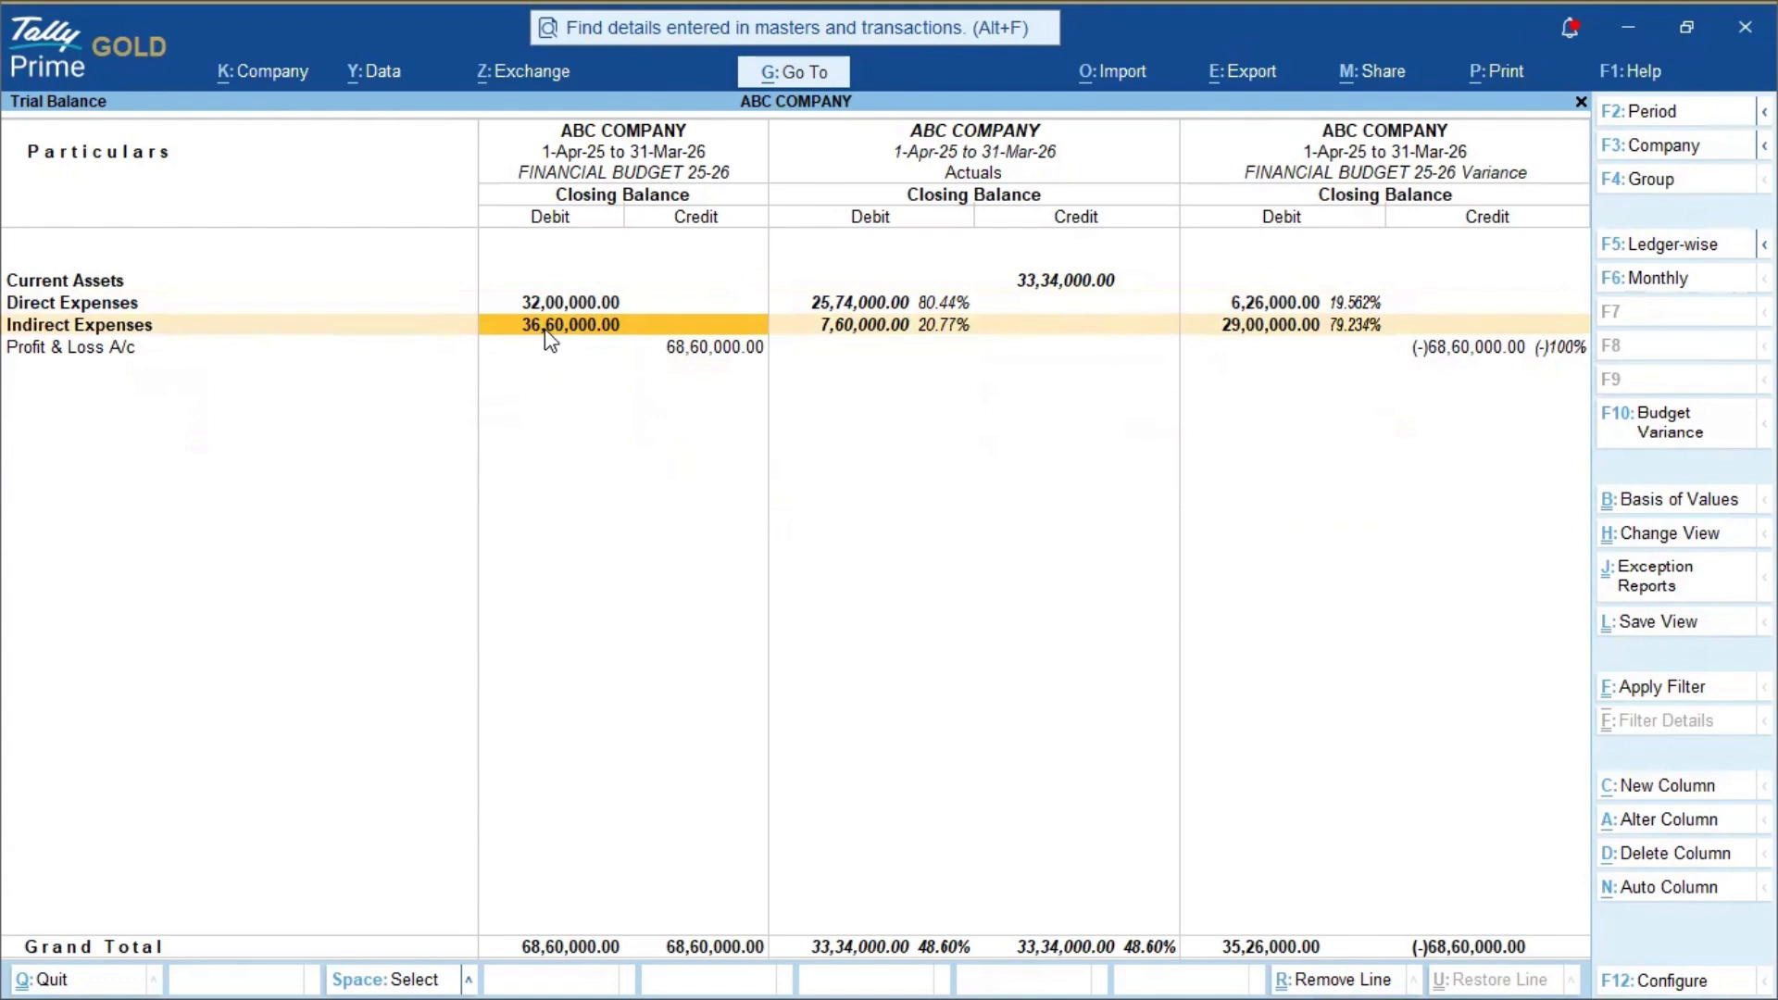
click(857, 305)
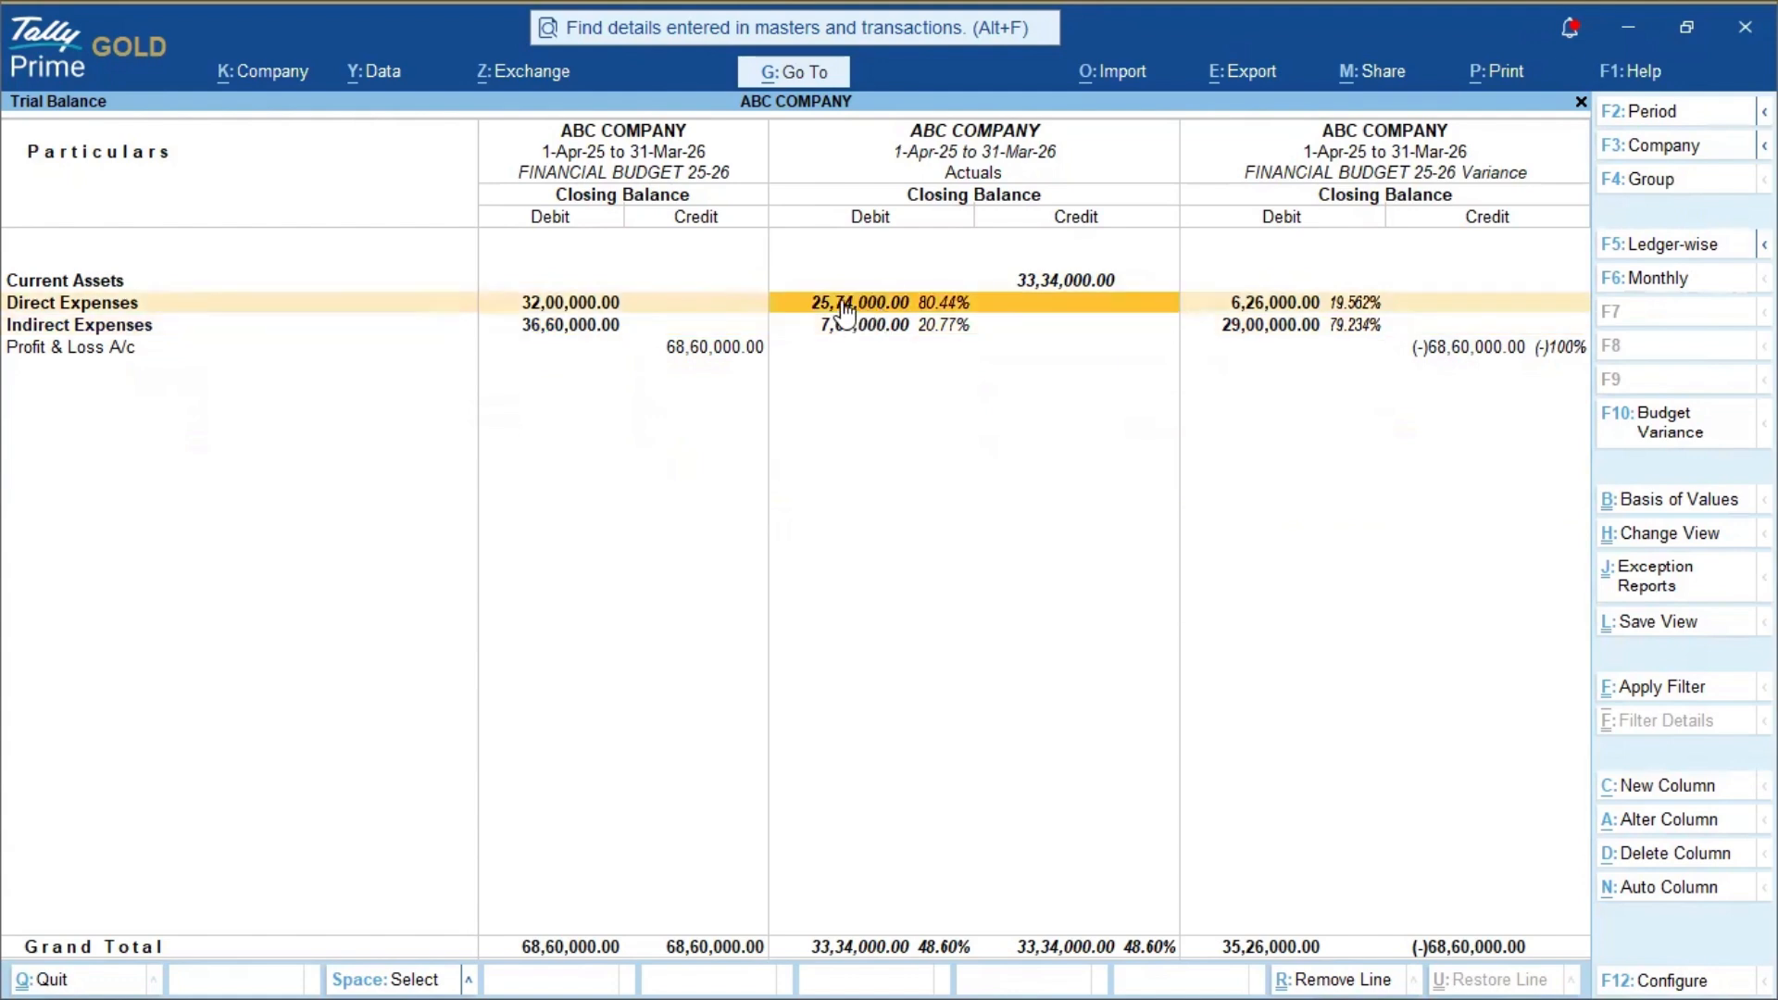
click(1296, 308)
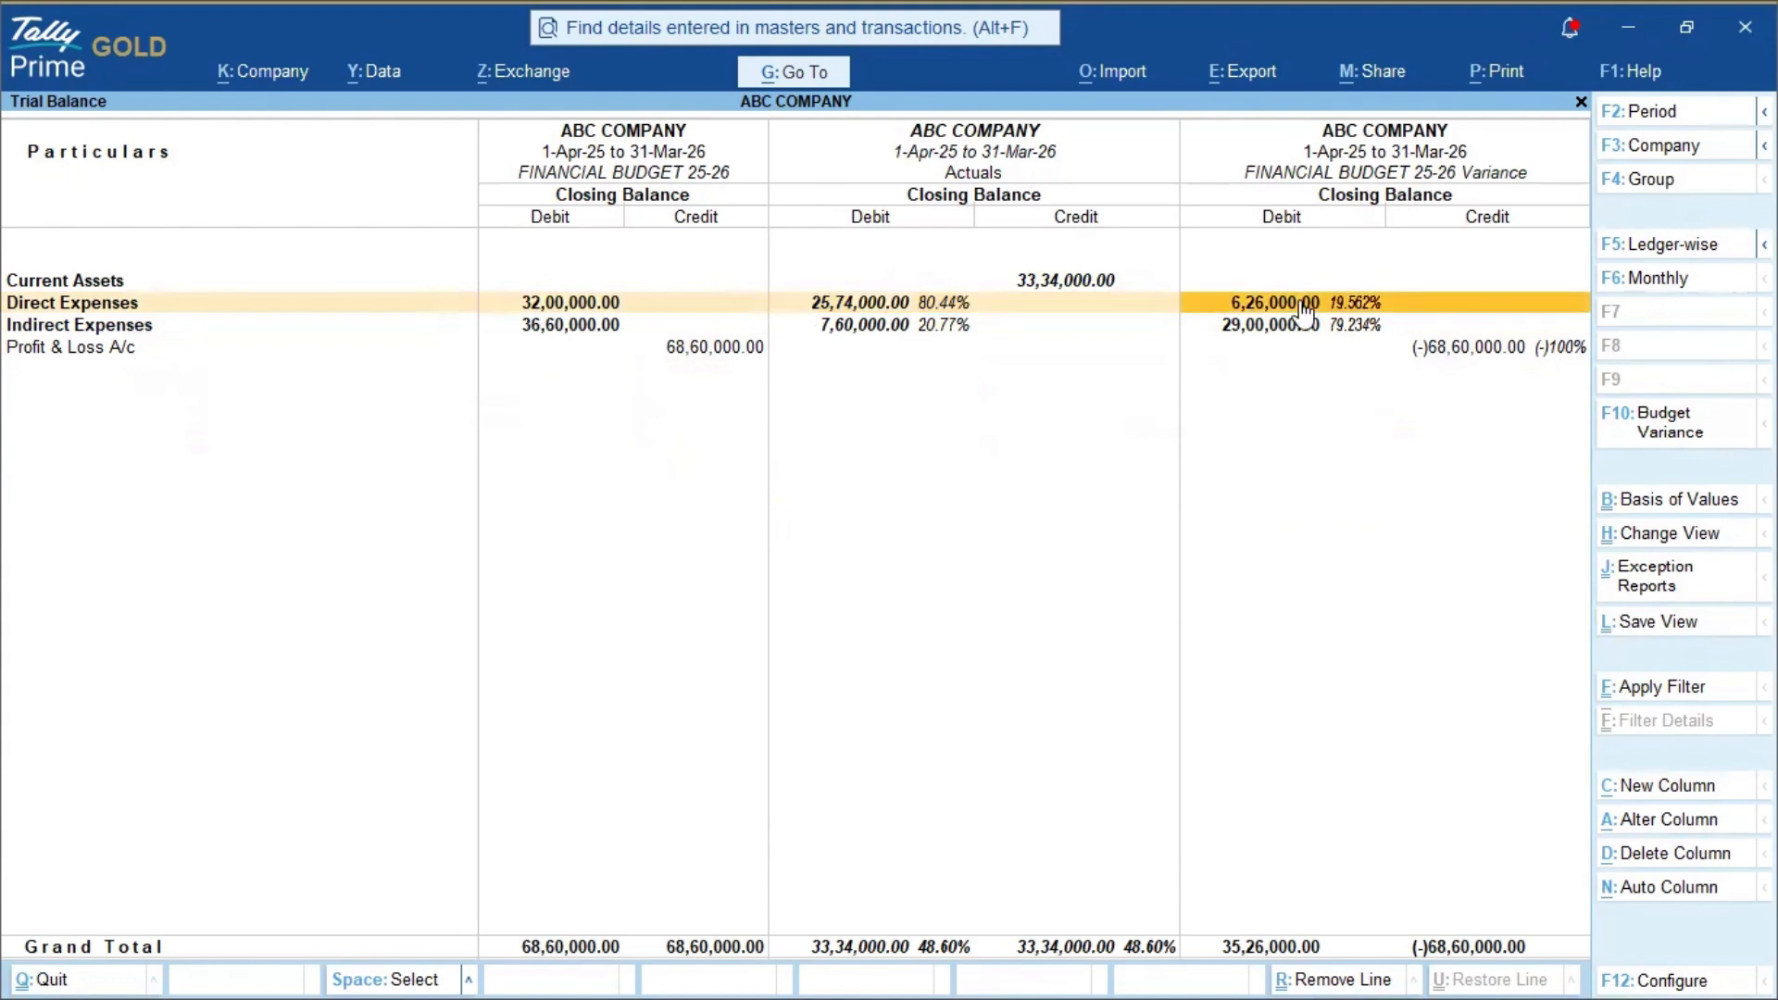
click(1284, 332)
key(Down)
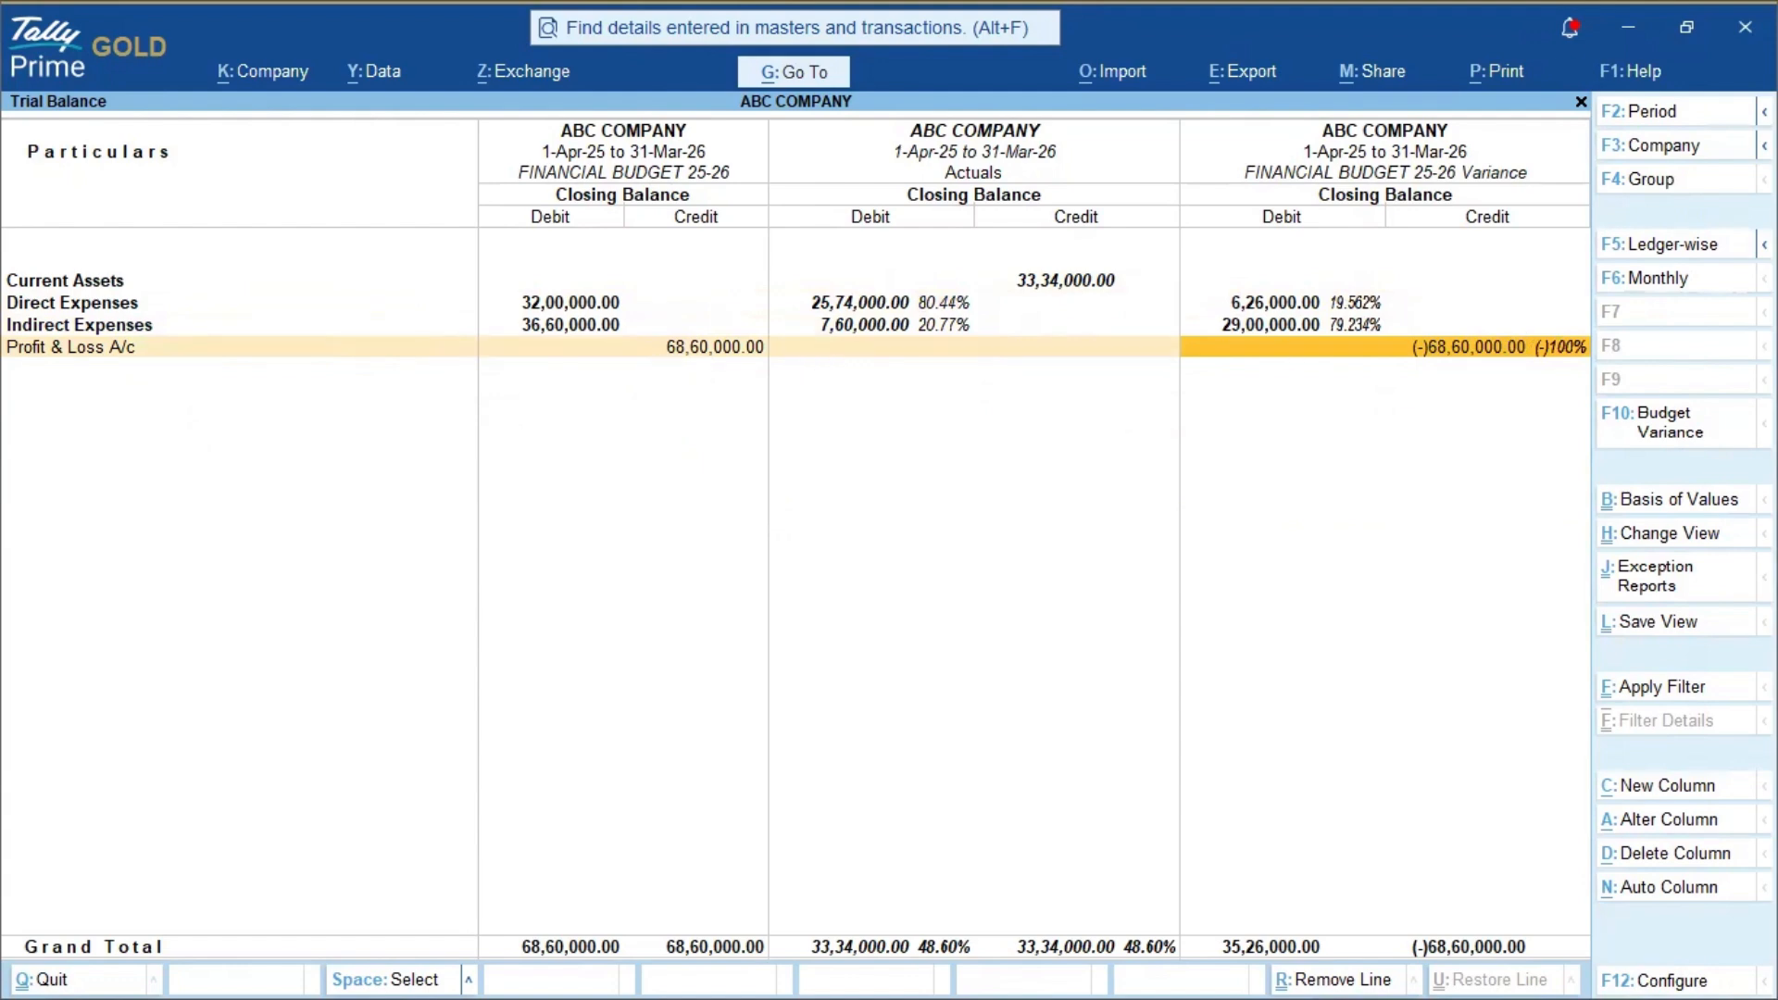
- Close the Trial Balance and return to the Gateway of Tally without quitting the program
key(Escape)
key(Escape)
key(Escape)
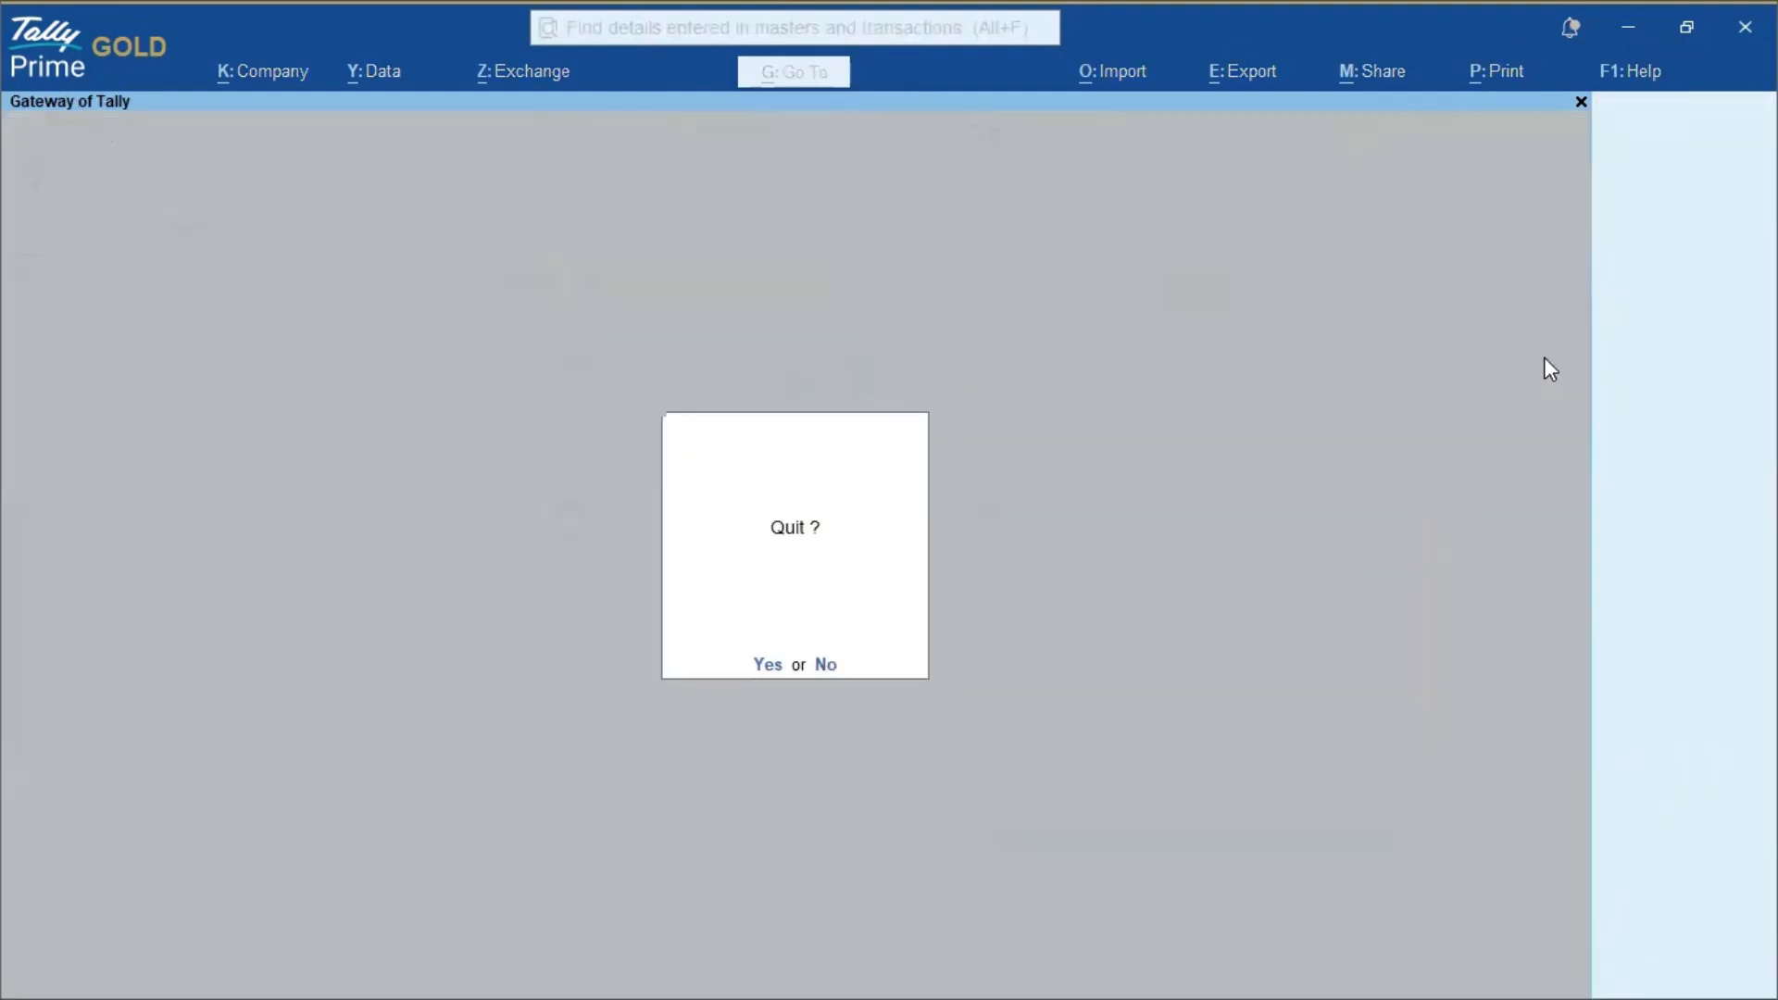
key(Escape)
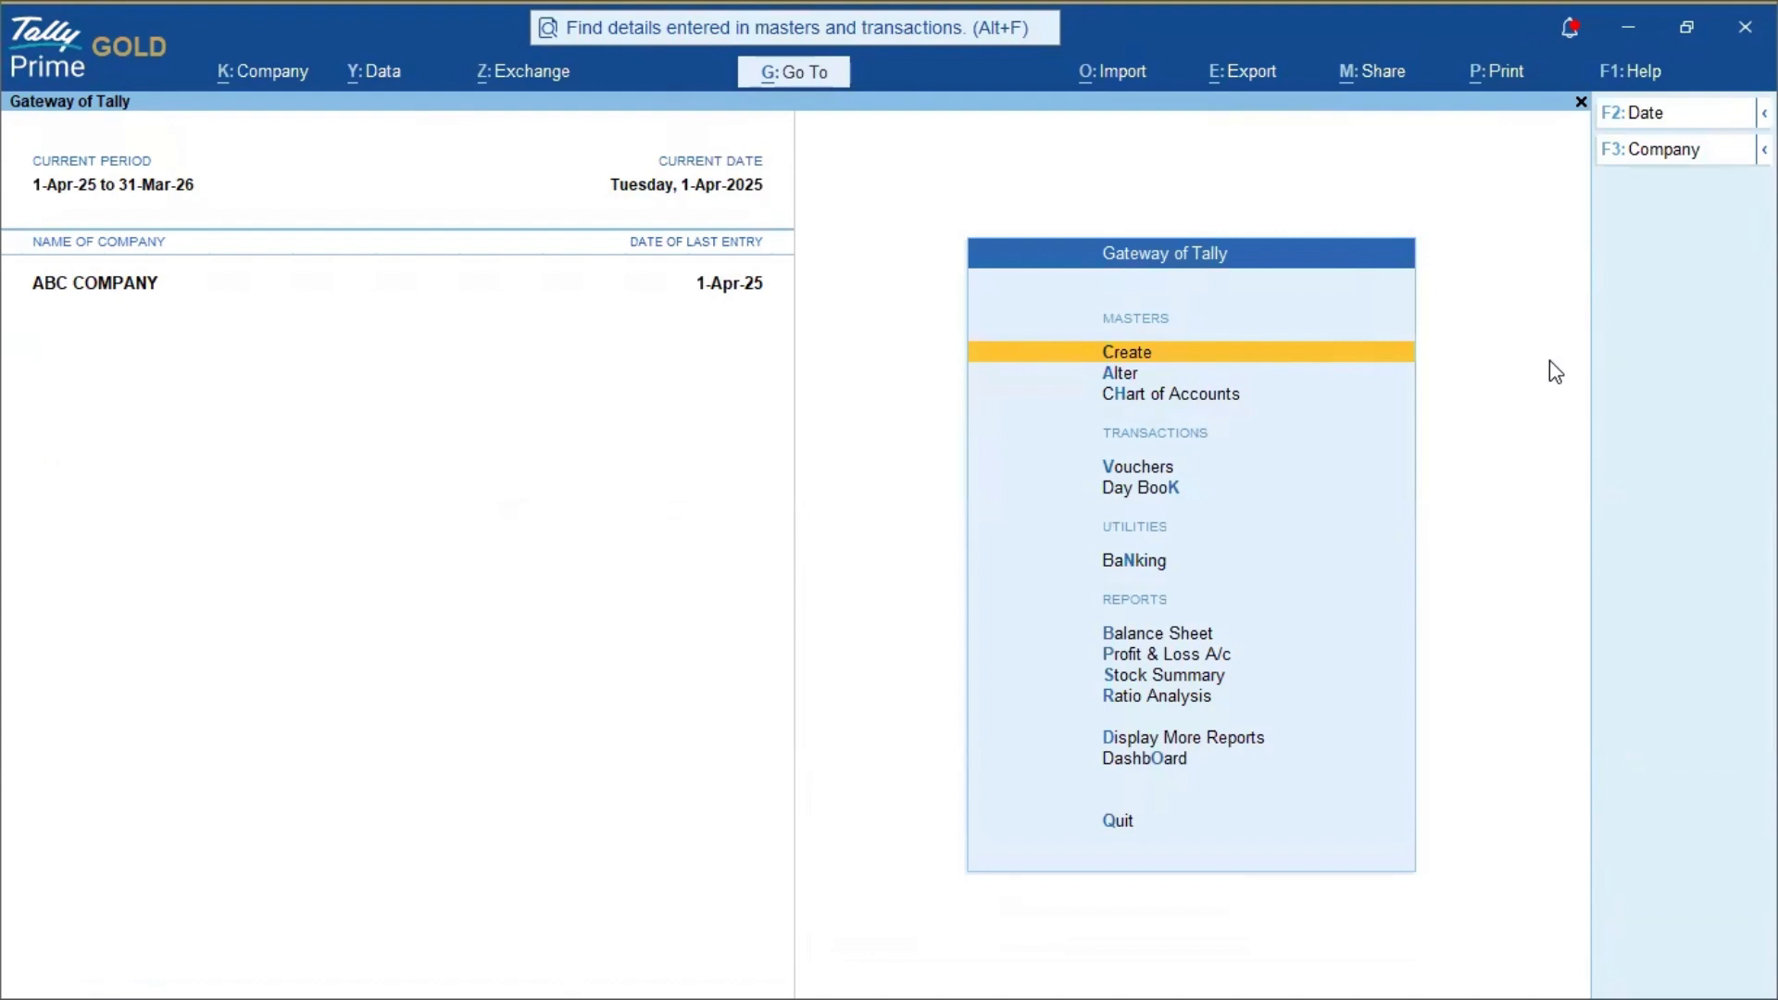